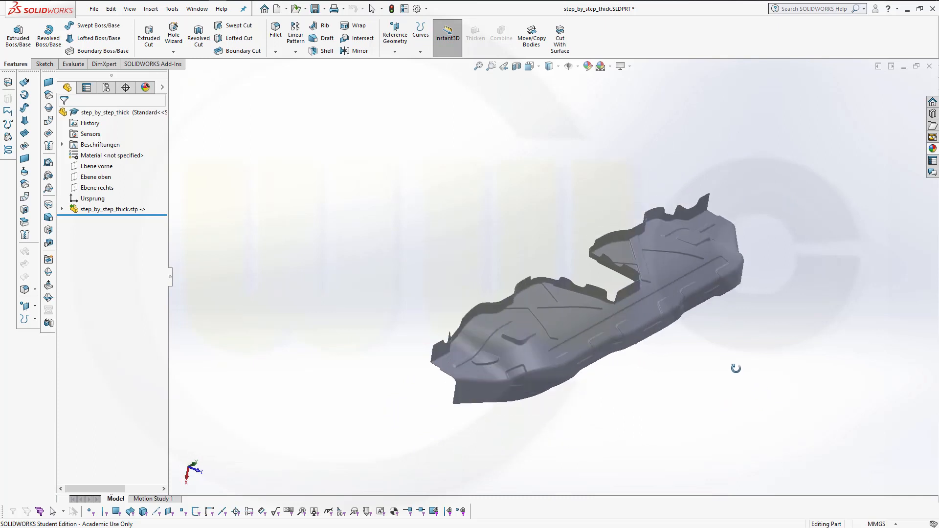
Zoom and orbit around the finished thick part to inspect it
{"action": "scroll", "coordinate": [654, 331], "scroll_direction": "down", "scroll_amount": 3}
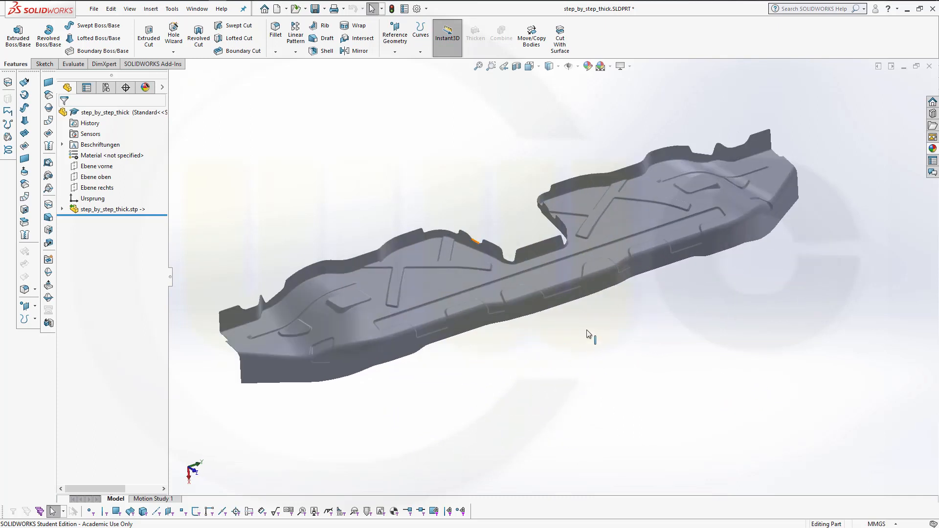
{"action": "middle_click_drag", "start_coordinate": [597, 352], "coordinate": [677, 395]}
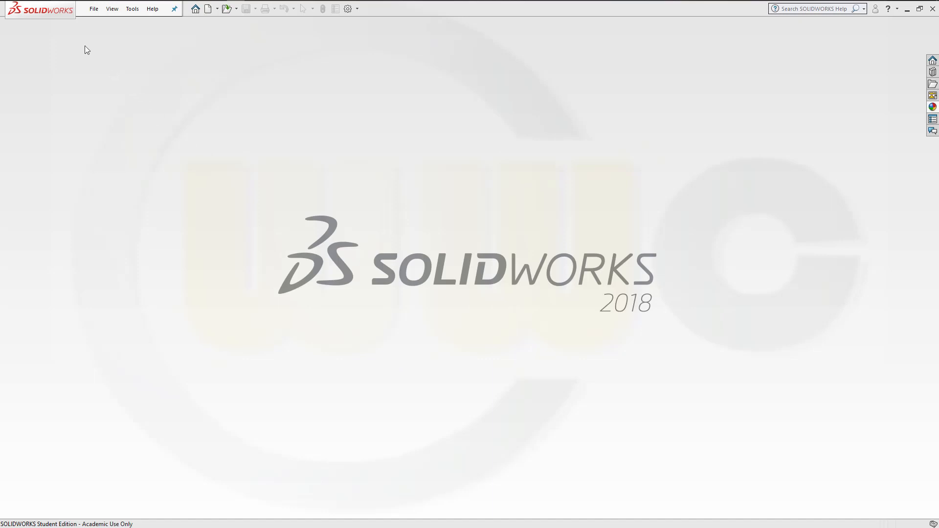
Open the STEP file step_by_step from the catia_brill folder, filtering the file list to STEP AP203/214/242
{"action": "left_click", "coordinate": [93, 9]}
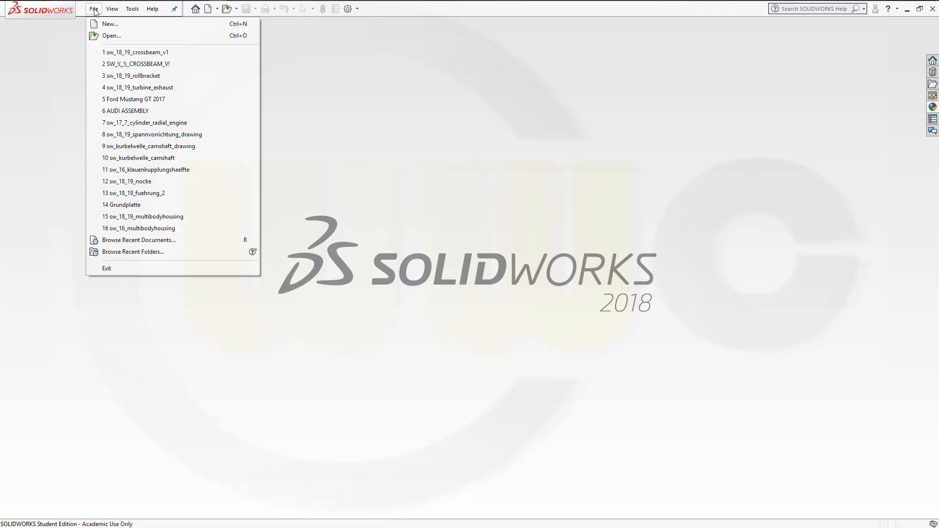
{"action": "left_click", "coordinate": [104, 35]}
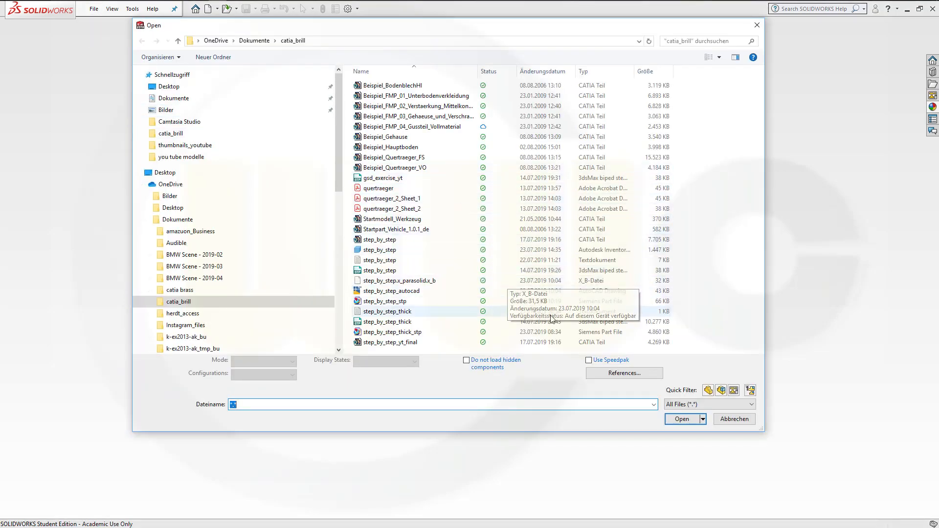
{"action": "left_click", "coordinate": [752, 406]}
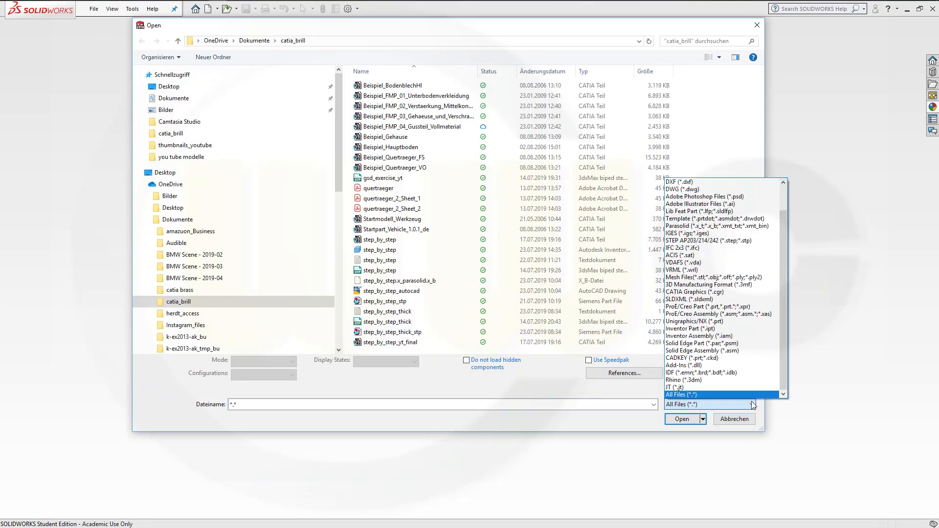
{"action": "left_click", "coordinate": [716, 241]}
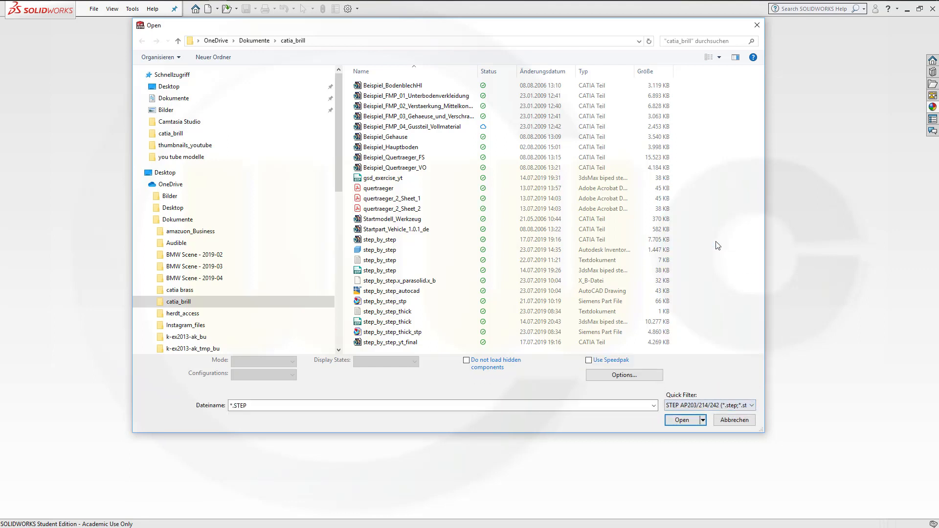
{"action": "left_click", "coordinate": [615, 377]}
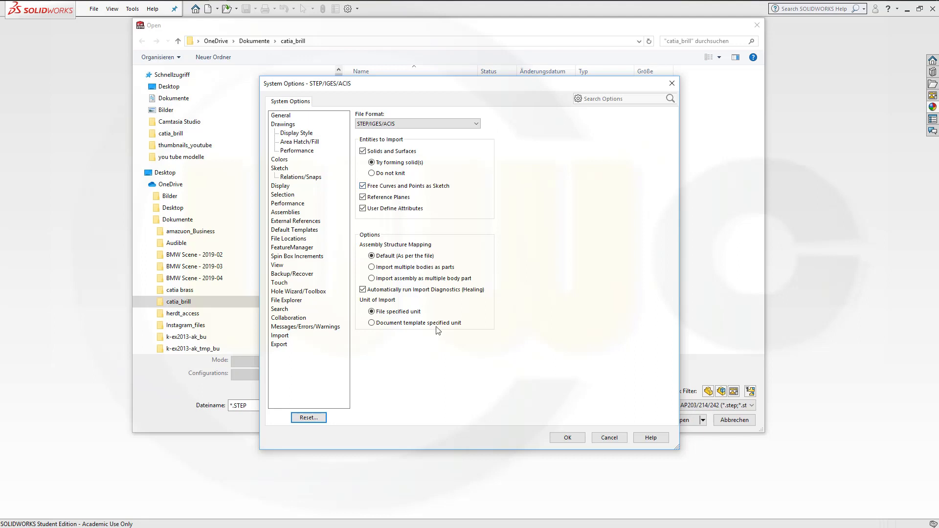
{"action": "left_click", "coordinate": [569, 439]}
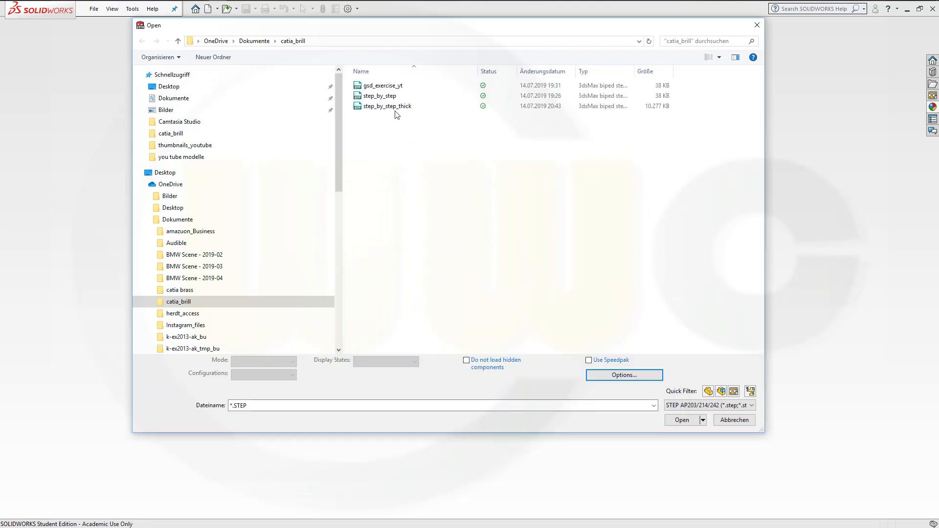
{"action": "left_click", "coordinate": [380, 96]}
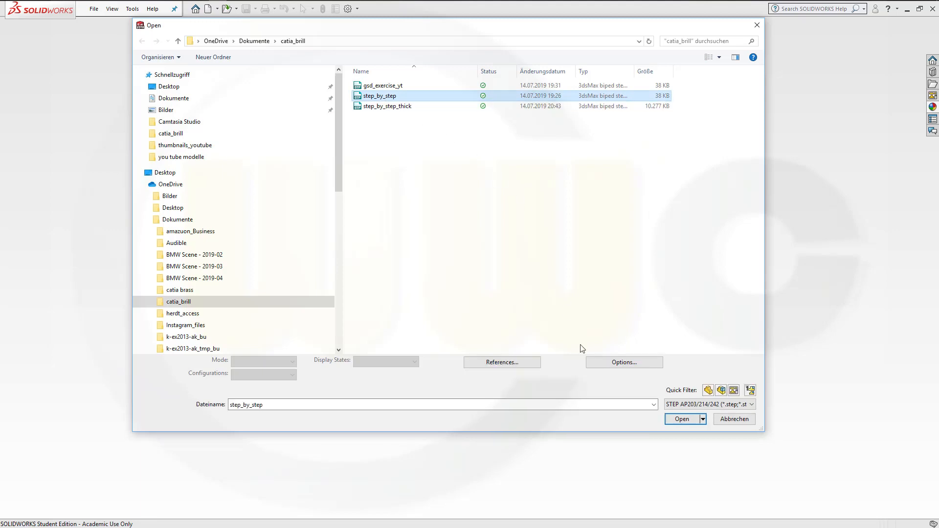
{"action": "left_click", "coordinate": [681, 419]}
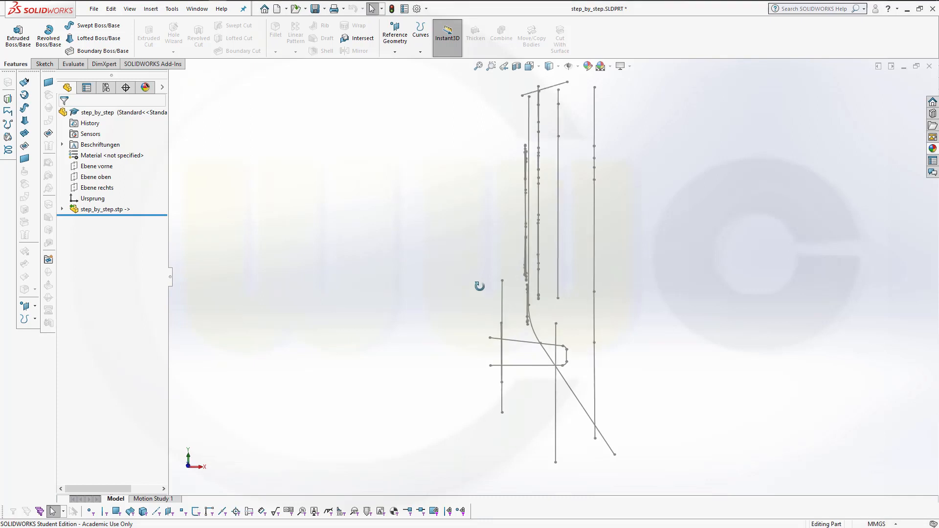
Show the three default planes Ebene vorne, Ebene oben and Ebene rechts
{"action": "mouse_move", "coordinate": [480, 285]}
{"action": "middle_mouse_down"}
{"action": "mouse_move", "coordinate": [401, 251]}
{"action": "mouse_move", "coordinate": [406, 343]}
{"action": "mouse_move", "coordinate": [535, 415]}
{"action": "mouse_move", "coordinate": [501, 365]}
{"action": "mouse_move", "coordinate": [494, 376]}
{"action": "middle_mouse_up"}
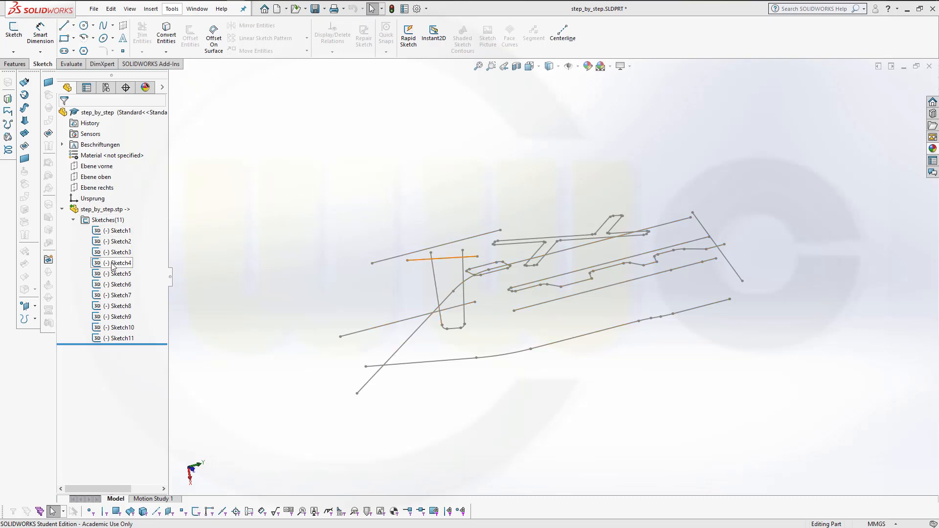
{"action": "left_click", "coordinate": [72, 220]}
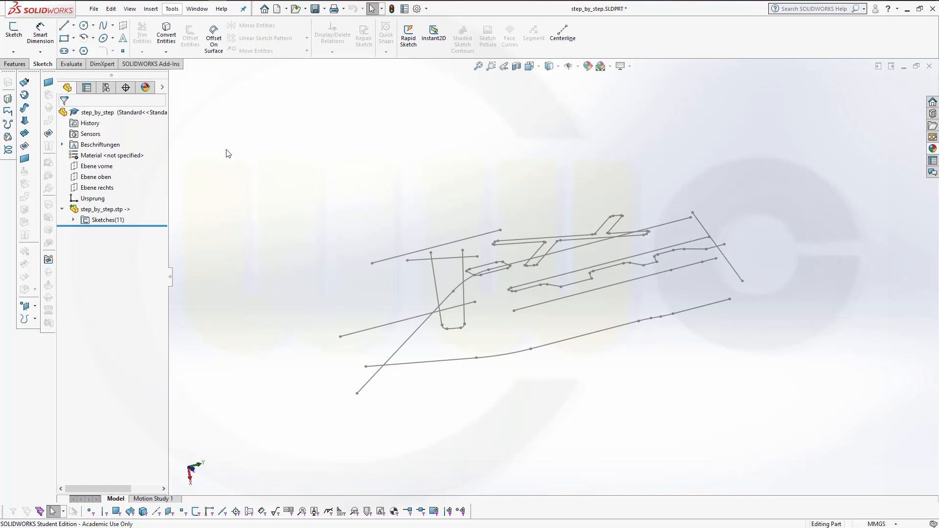
{"action": "left_click", "coordinate": [96, 167]}
{"action": "left_click", "coordinate": [94, 199], "text": "shift"}
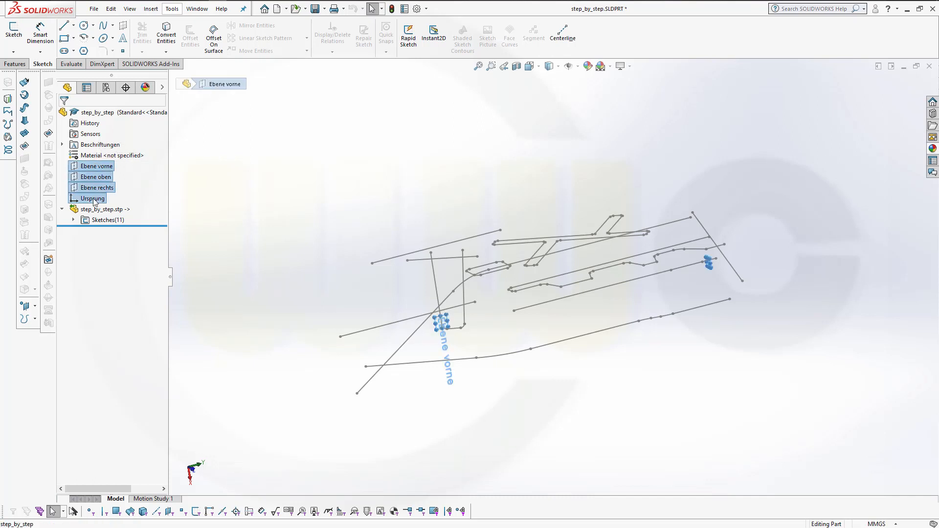
{"action": "left_click", "coordinate": [94, 199], "text": "ctrl"}
{"action": "left_click", "coordinate": [98, 167]}
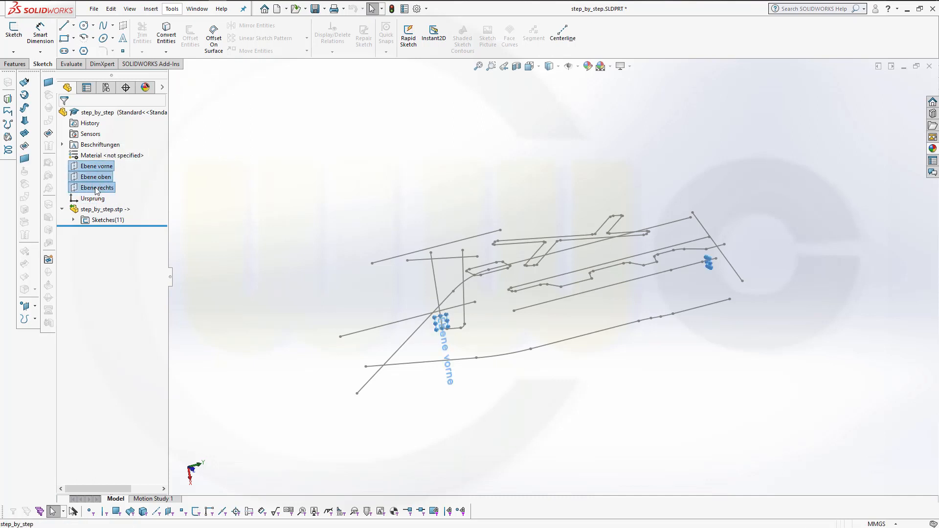
{"action": "right_click", "coordinate": [96, 189]}
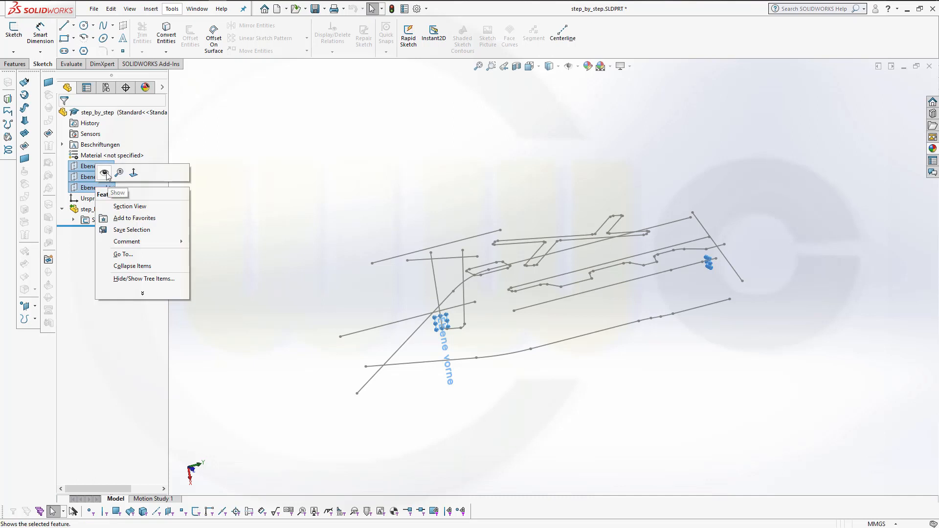
{"action": "left_click", "coordinate": [104, 173]}
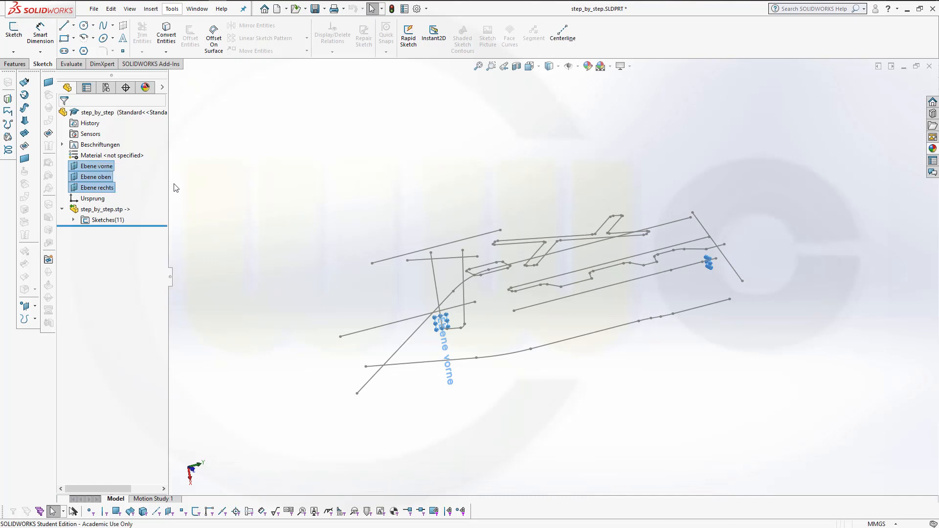
{"action": "right_click", "coordinate": [108, 179]}
{"action": "left_click", "coordinate": [289, 191]}
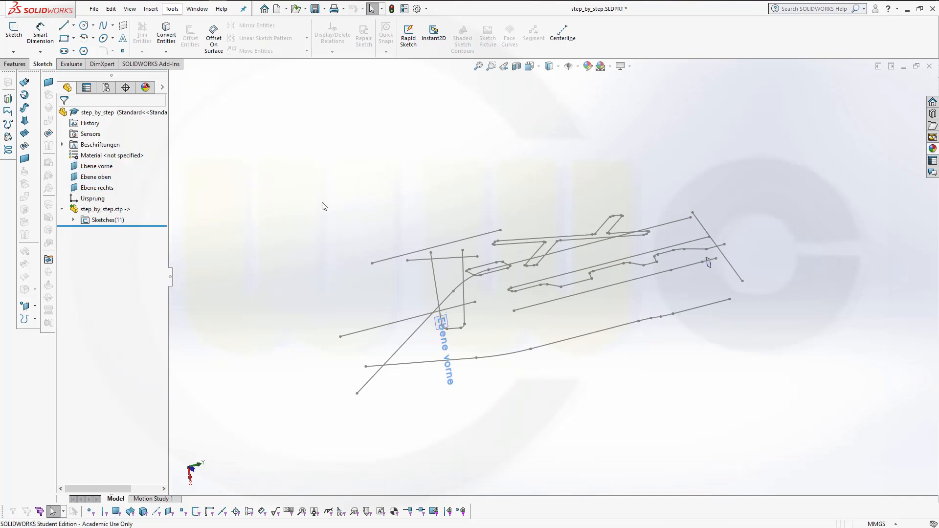
Start a new sketch on the Ebene vorne plane
{"action": "middle_click_drag", "start_coordinate": [356, 229], "coordinate": [366, 239]}
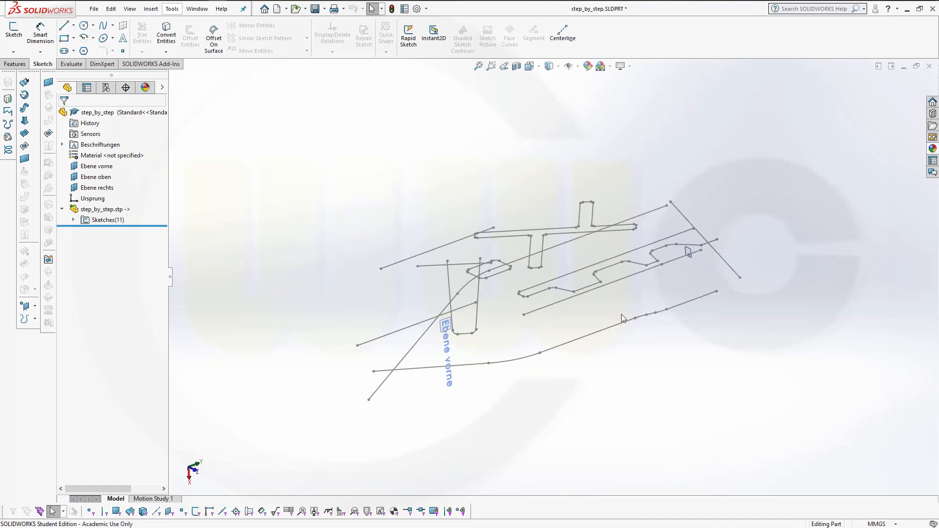
{"action": "scroll", "coordinate": [499, 305], "scroll_direction": "down", "scroll_amount": 2}
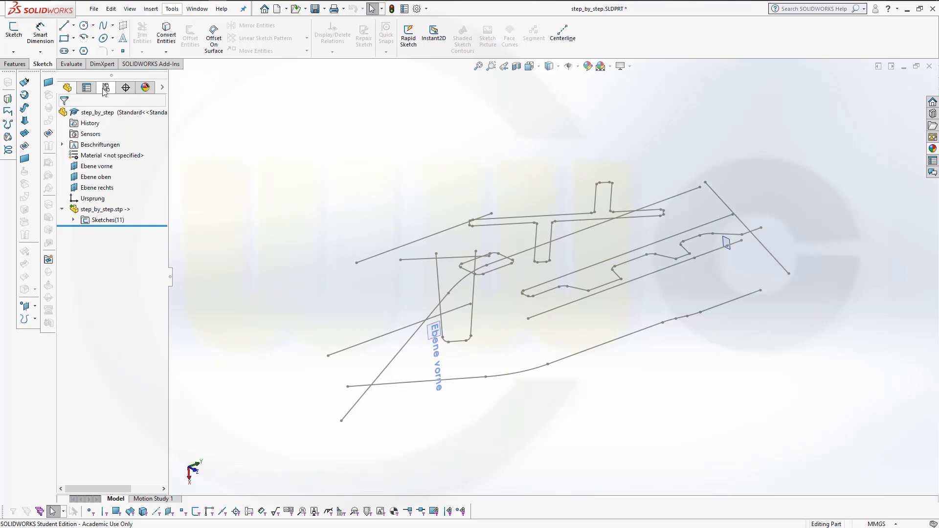
{"action": "left_click", "coordinate": [430, 341]}
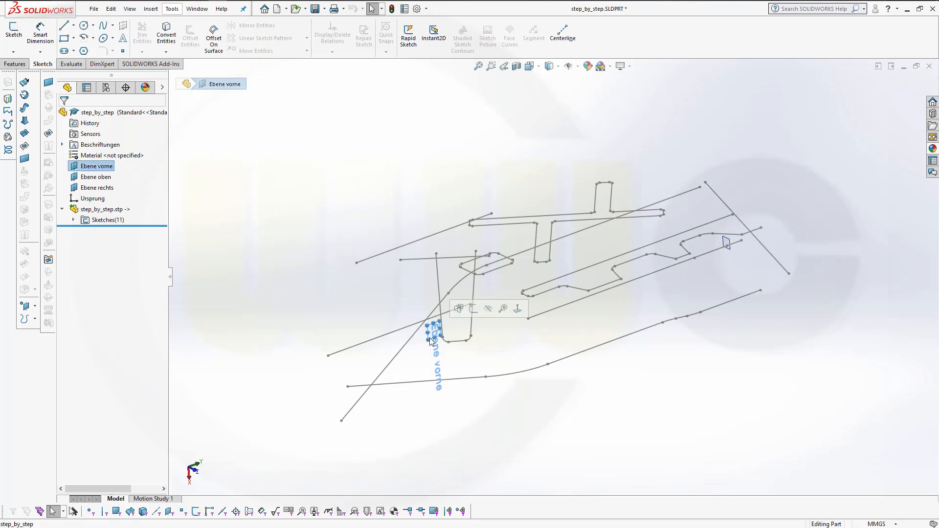
{"action": "left_click", "coordinate": [472, 309]}
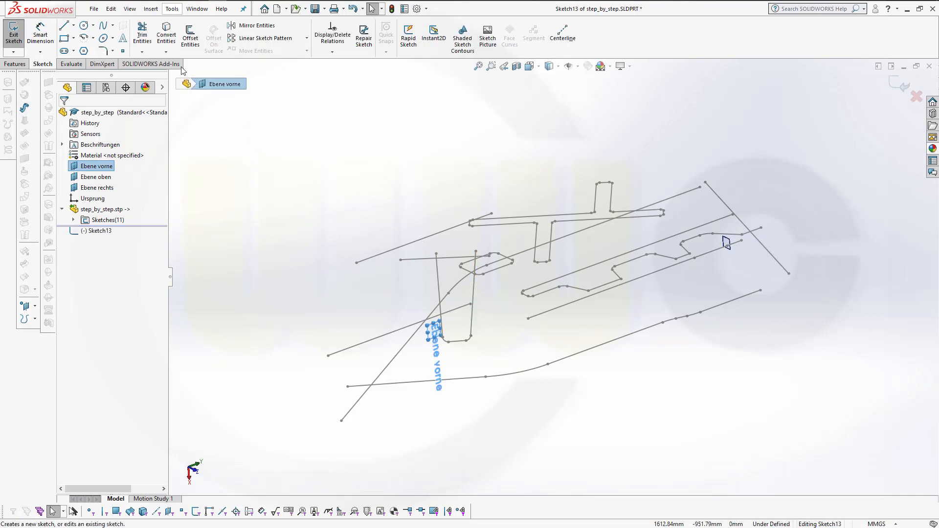
Convert the three connected splines of the long diagonal path into the sketch, then exit the sketch
{"action": "left_click", "coordinate": [166, 34]}
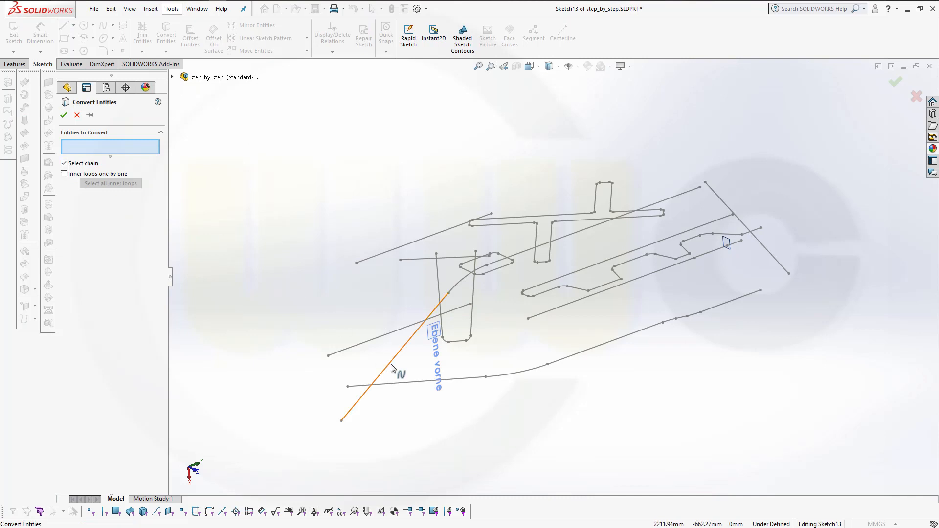
{"action": "left_click", "coordinate": [64, 163]}
{"action": "left_click", "coordinate": [424, 330]}
{"action": "left_click", "coordinate": [456, 285]}
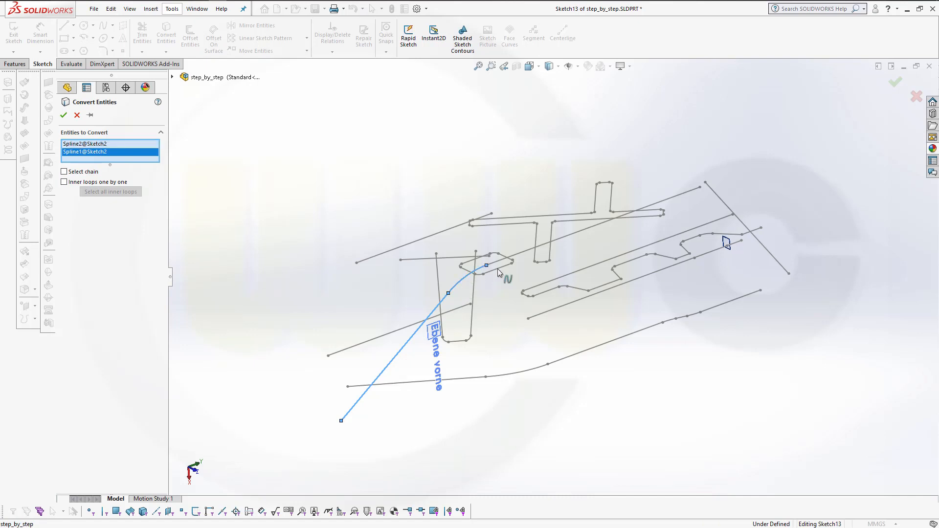
{"action": "left_click", "coordinate": [526, 260]}
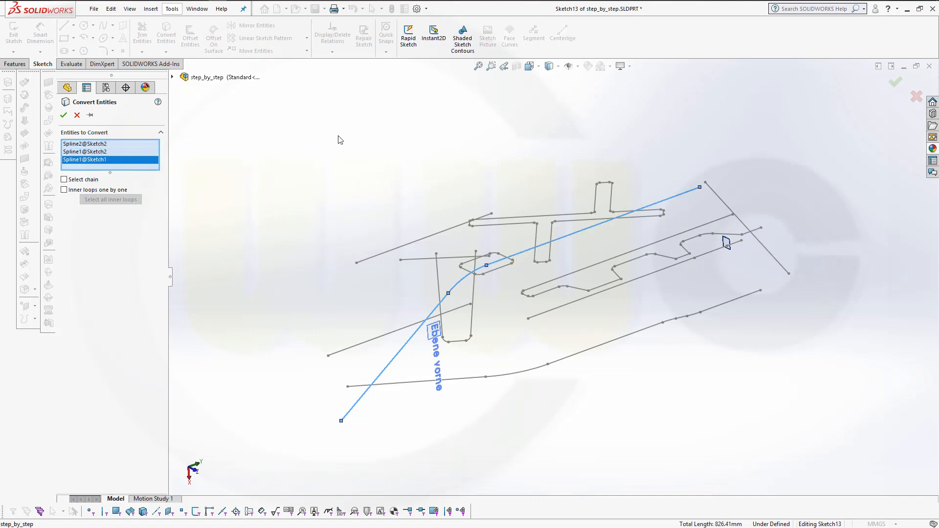
{"action": "left_click", "coordinate": [63, 115]}
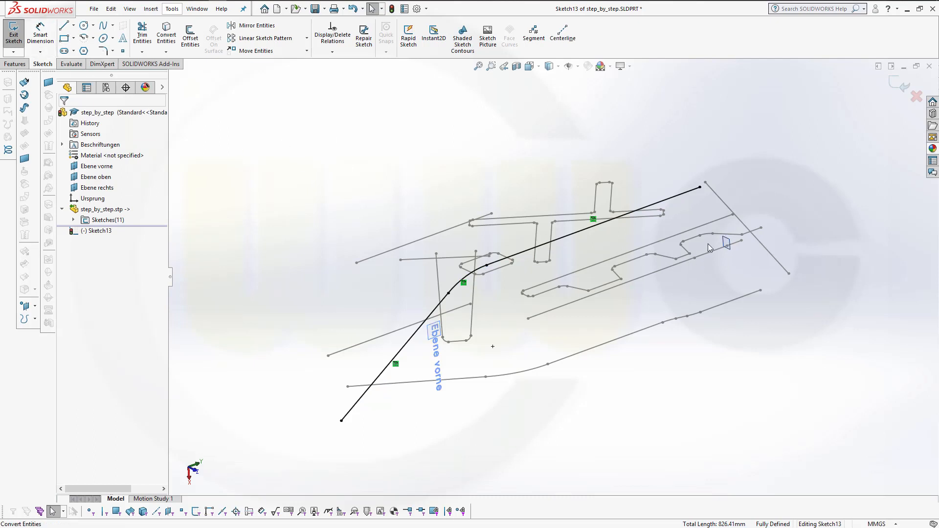
{"action": "left_click", "coordinate": [729, 245]}
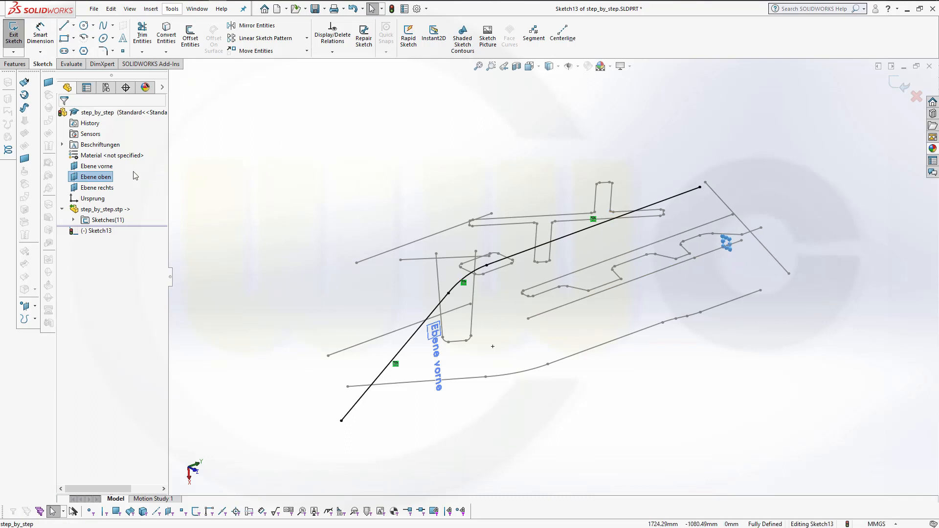
{"action": "left_click", "coordinate": [92, 161]}
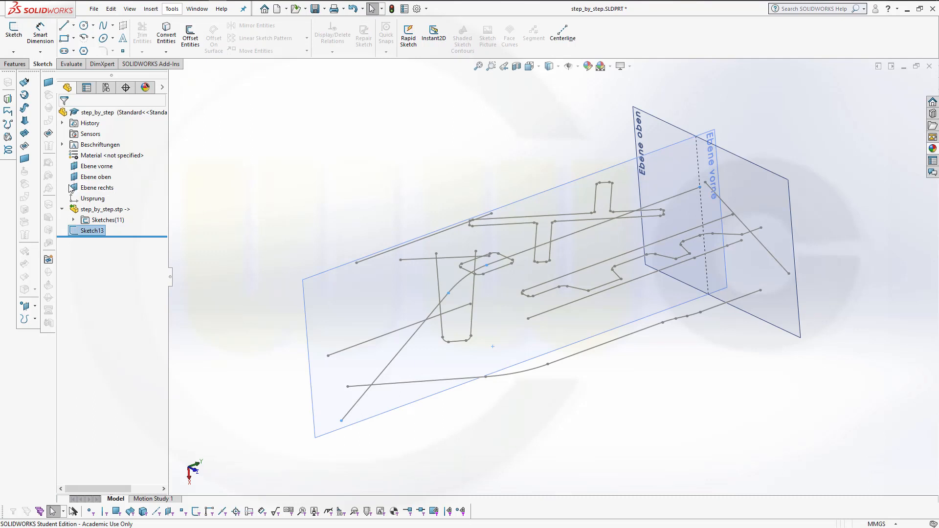
Create a sketch on Ebene oben, convert the short diagonal spline crossing Ebene vorne into it, and exit
{"action": "left_click", "coordinate": [82, 180]}
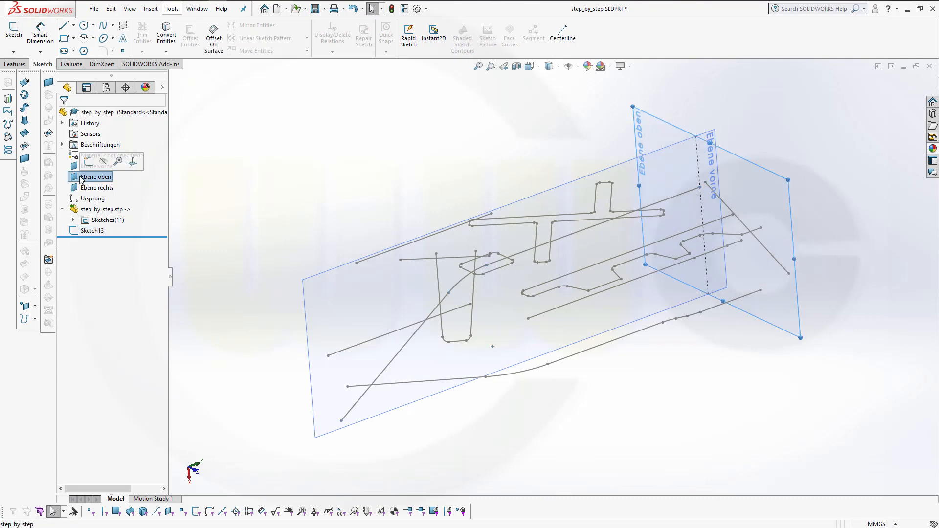
{"action": "left_click", "coordinate": [88, 162]}
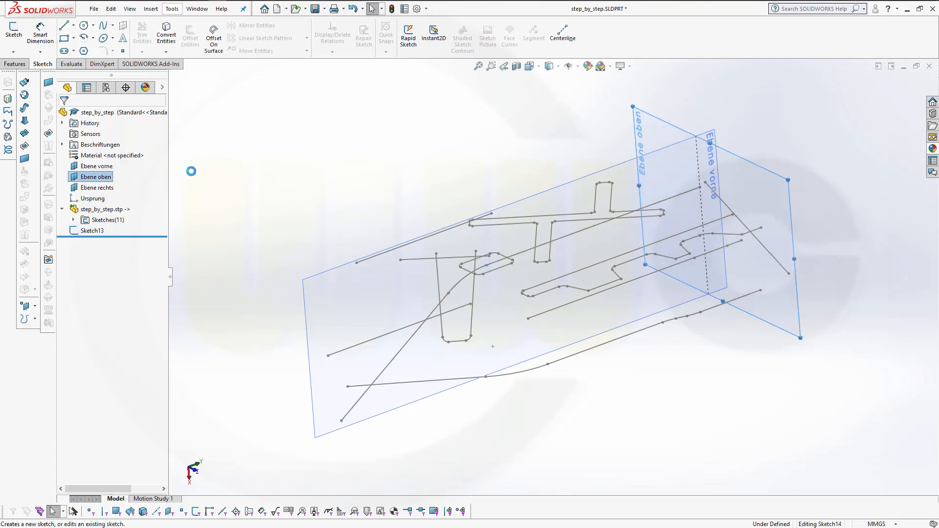
{"action": "left_click", "coordinate": [165, 36]}
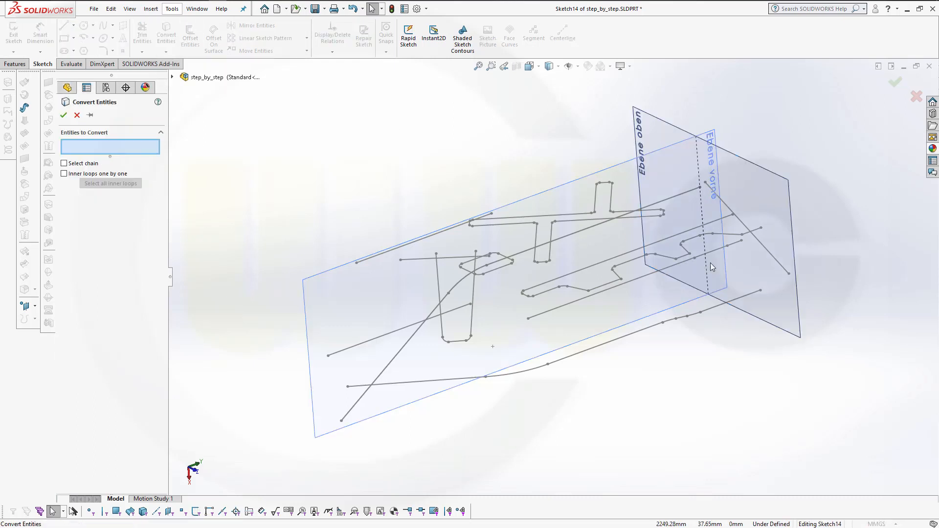
{"action": "left_click", "coordinate": [772, 254]}
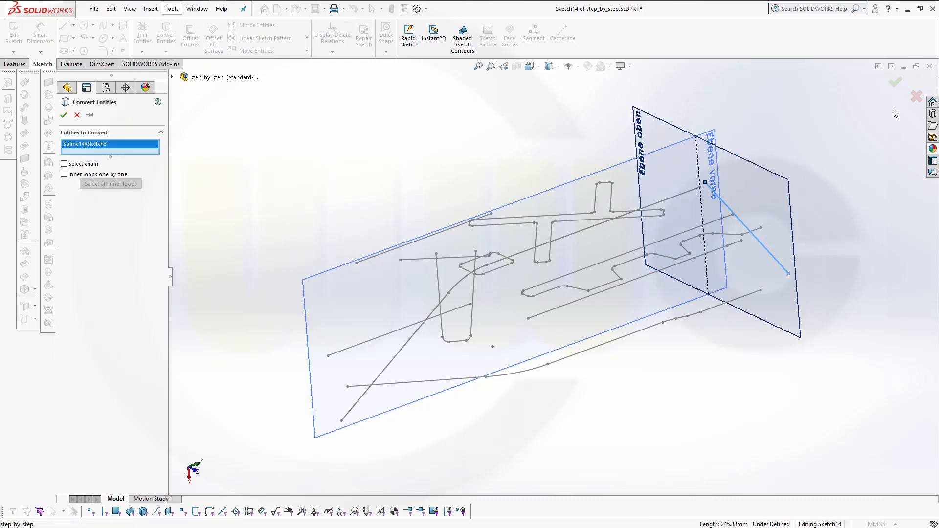
{"action": "left_click", "coordinate": [64, 115]}
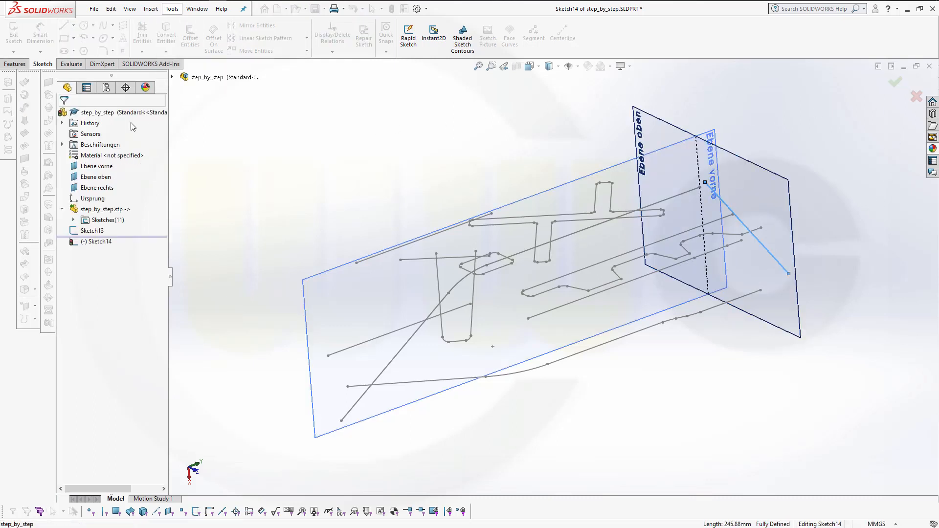
{"action": "left_click", "coordinate": [896, 91]}
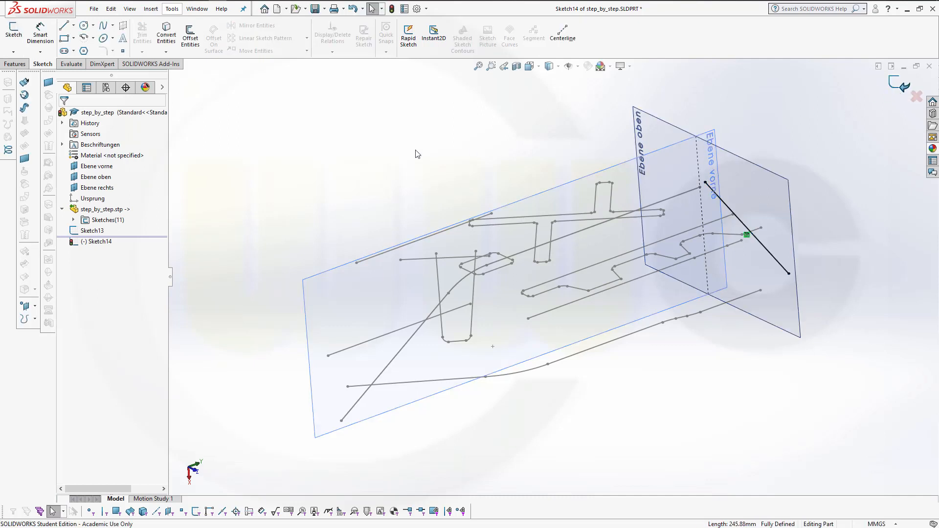
{"action": "key", "text": "Escape"}
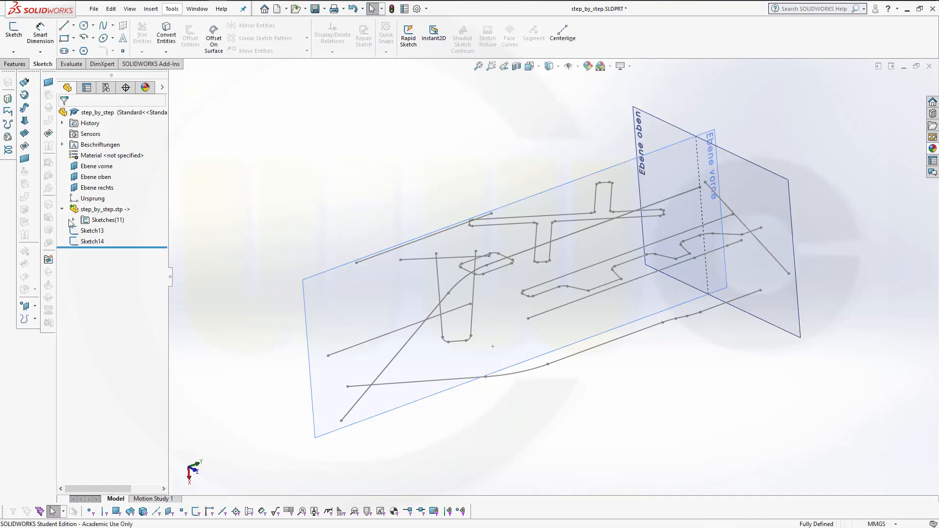
Hide all eleven imported 3D sketches in the step_by_step.stp folder
{"action": "left_click", "coordinate": [73, 220]}
{"action": "left_click", "coordinate": [117, 230]}
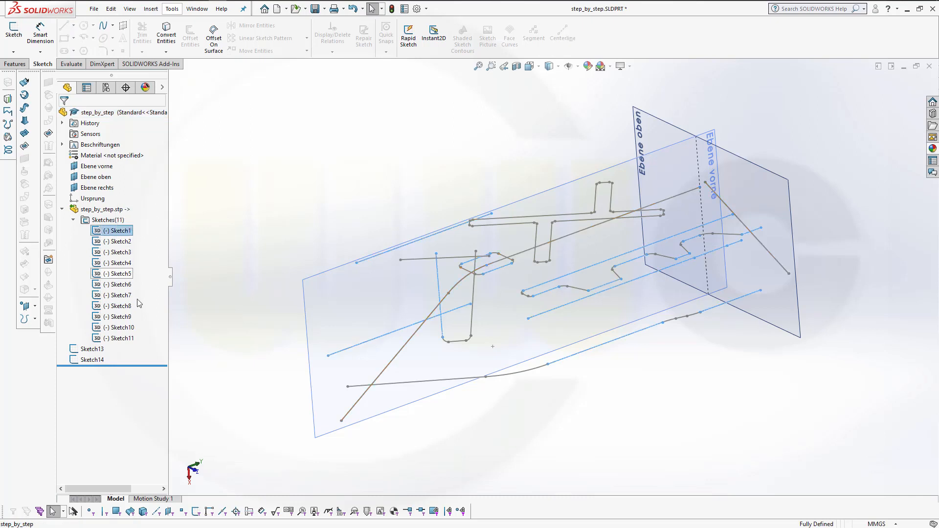
{"action": "left_click", "coordinate": [126, 339], "text": "shift"}
{"action": "right_click", "coordinate": [127, 338]}
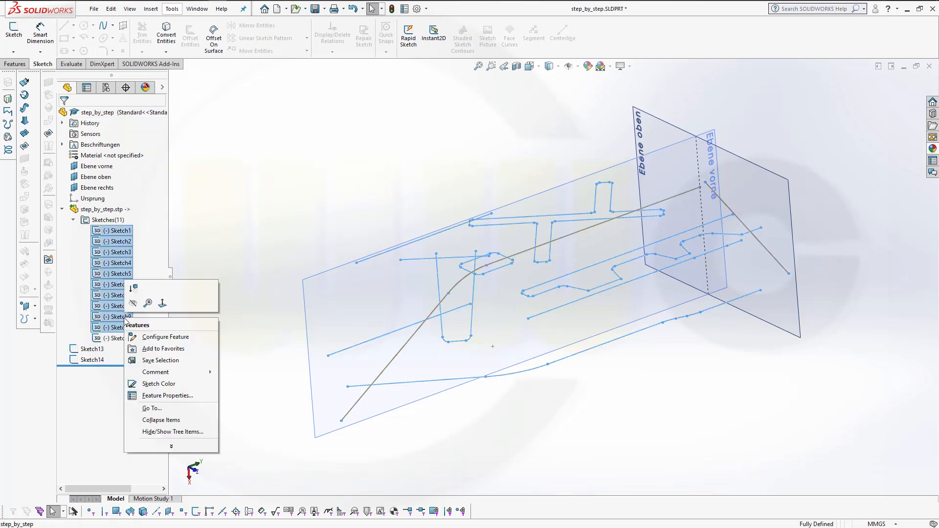
{"action": "left_click", "coordinate": [131, 304]}
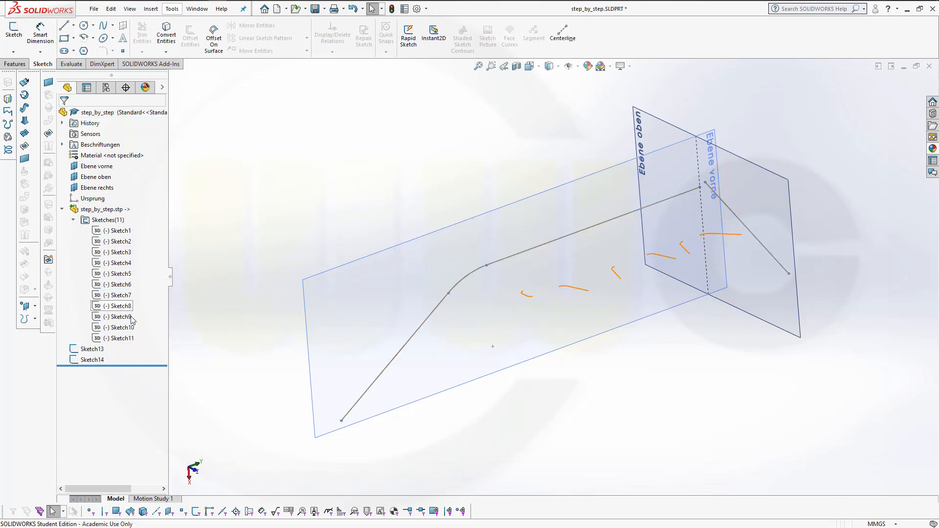
Hide the remaining short leftover curve segment near the centre of the Ebene vorne plane
{"action": "right_click", "coordinate": [117, 344]}
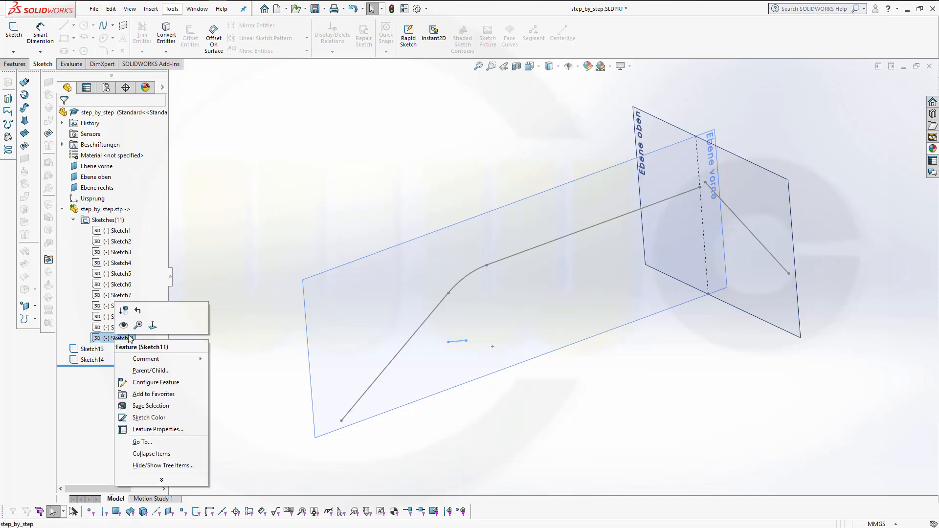
{"action": "left_click", "coordinate": [130, 329]}
{"action": "left_click", "coordinate": [360, 195]}
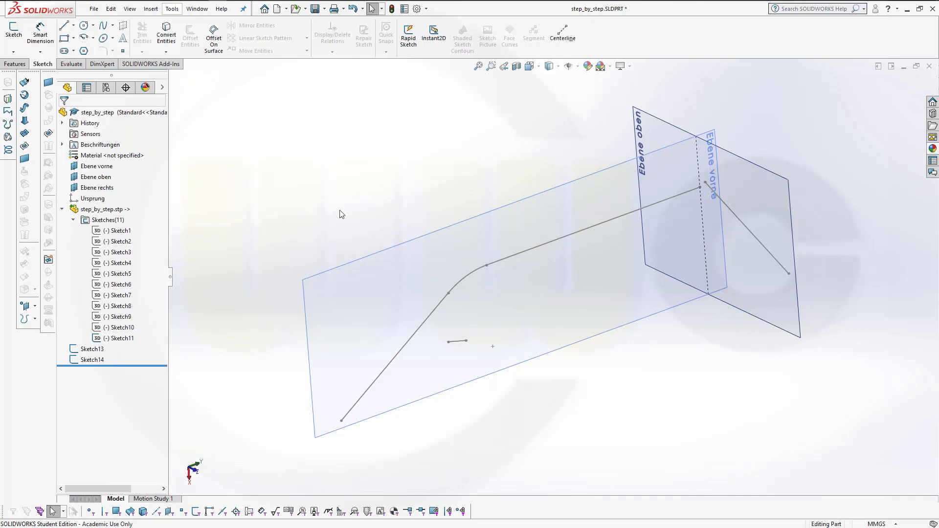
{"action": "right_click", "coordinate": [463, 342]}
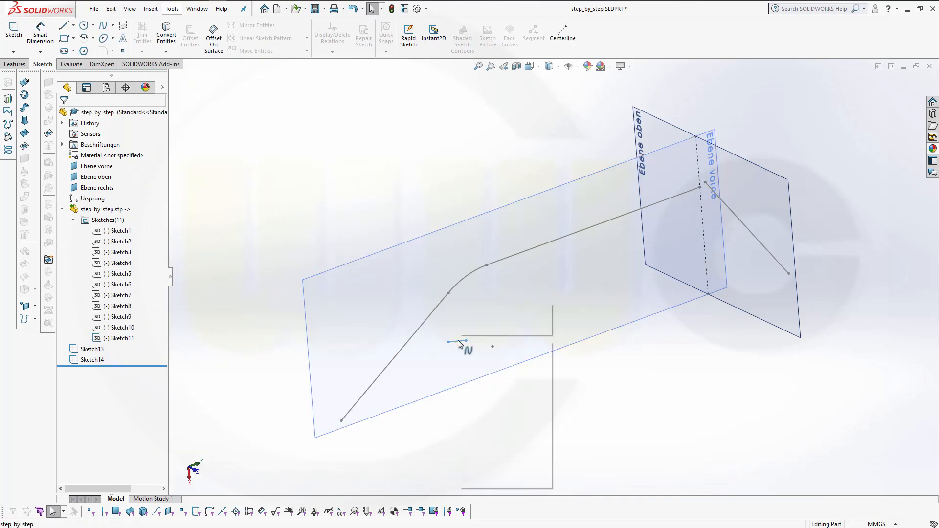
{"action": "left_click", "coordinate": [483, 326]}
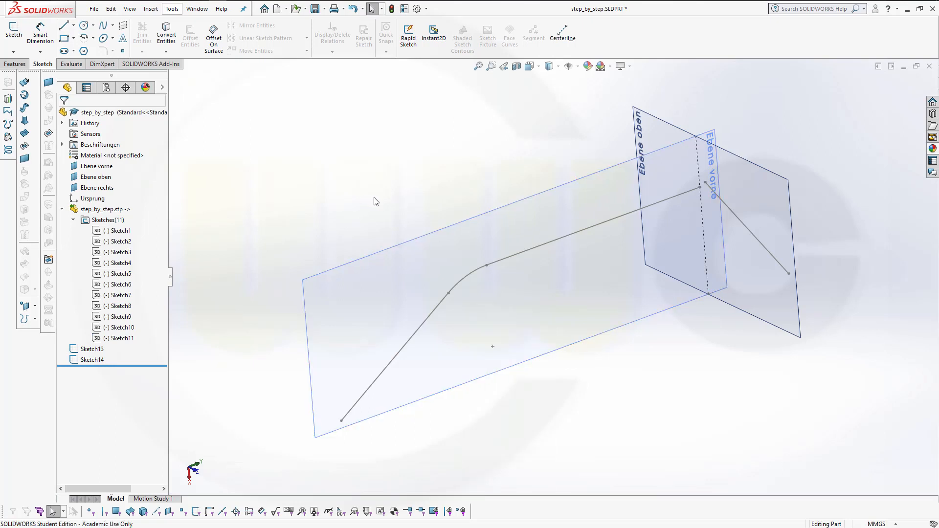
Extrude the long diagonal path sketch as a surface, Mid Plane, 420 mm deep
{"action": "mouse_move", "coordinate": [350, 191]}
{"action": "middle_mouse_down"}
{"action": "mouse_move", "coordinate": [350, 162]}
{"action": "mouse_move", "coordinate": [343, 165]}
{"action": "middle_mouse_up"}
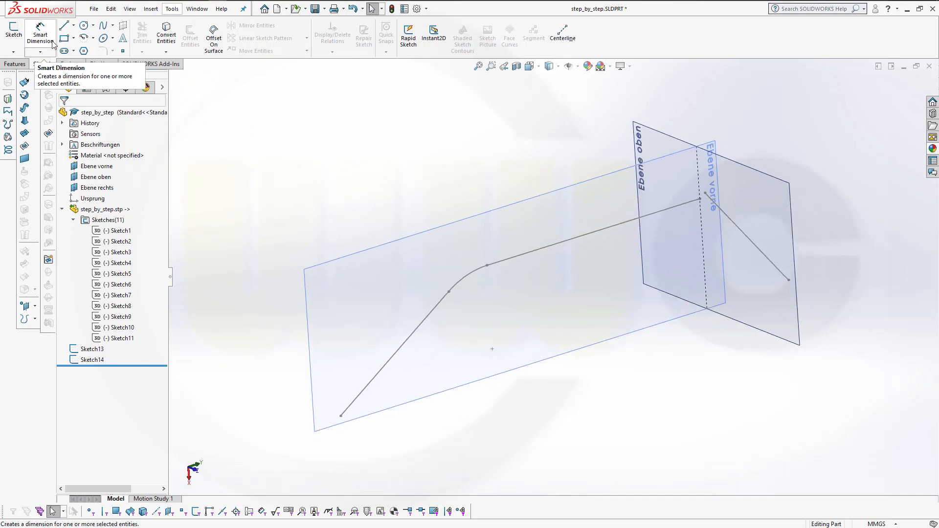
{"action": "left_click", "coordinate": [25, 81]}
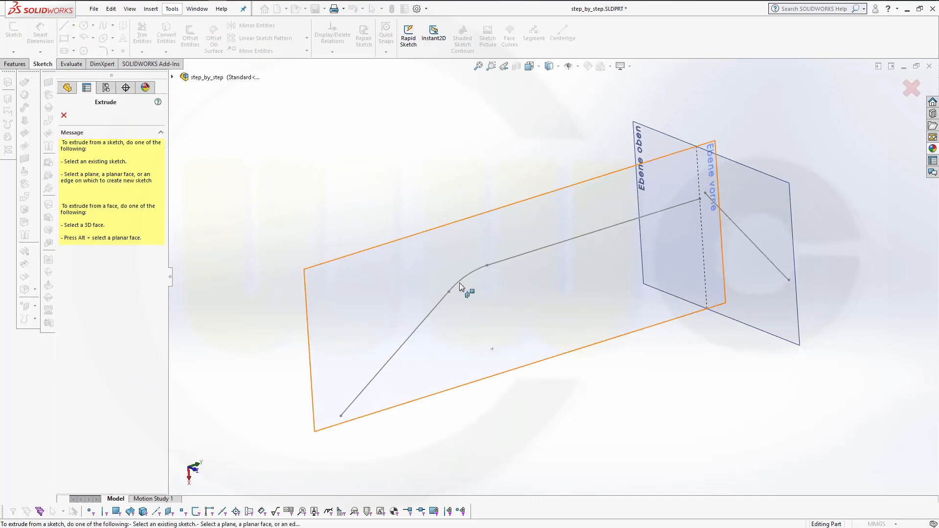
{"action": "left_click", "coordinate": [435, 310]}
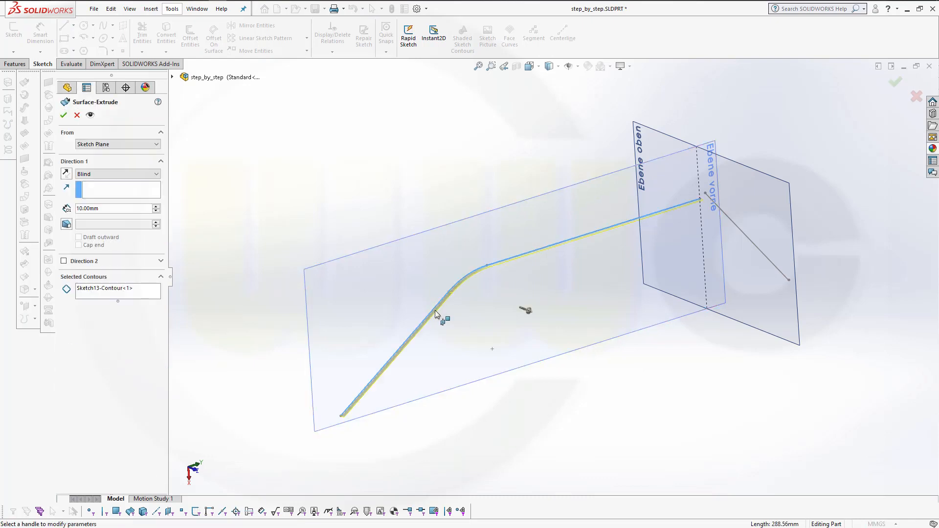
{"action": "left_click", "coordinate": [157, 175]}
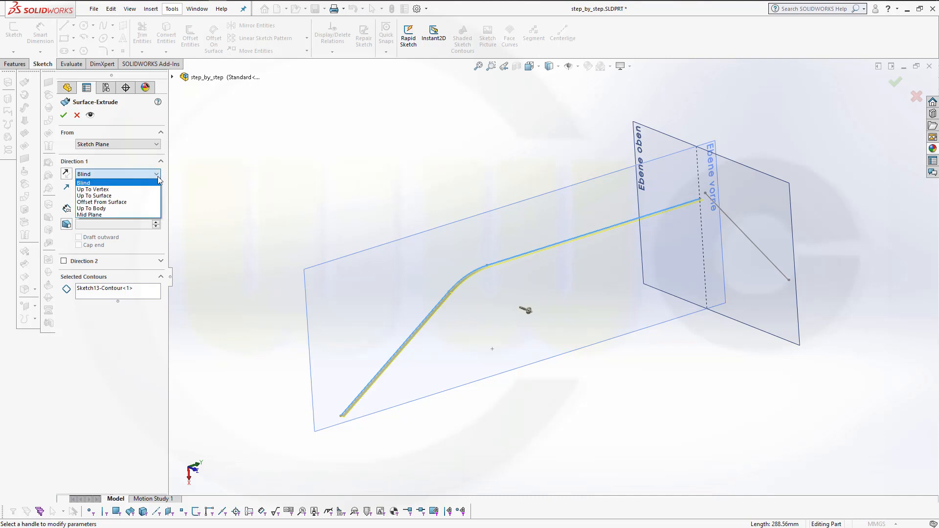
{"action": "left_click", "coordinate": [120, 215]}
{"action": "middle_click_drag", "start_coordinate": [336, 258], "coordinate": [394, 261]}
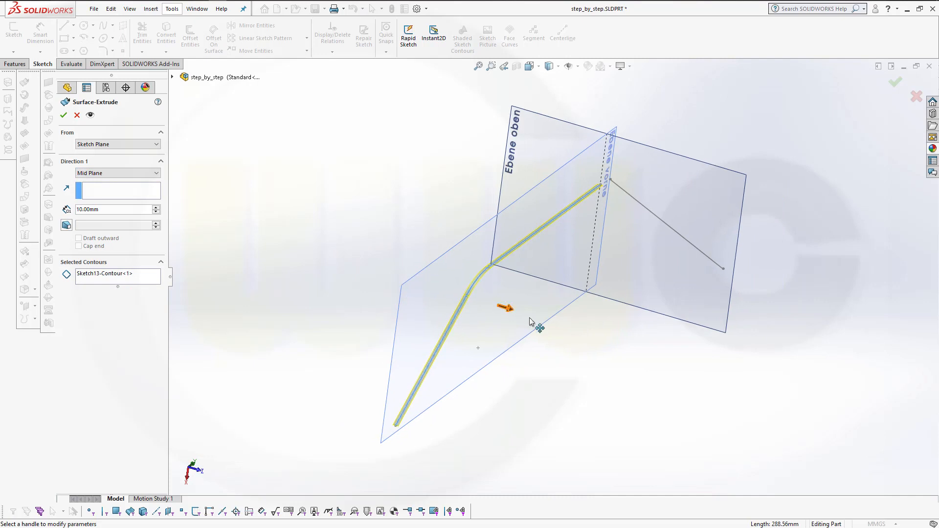
{"action": "left_click_drag", "start_coordinate": [511, 311], "coordinate": [605, 352]}
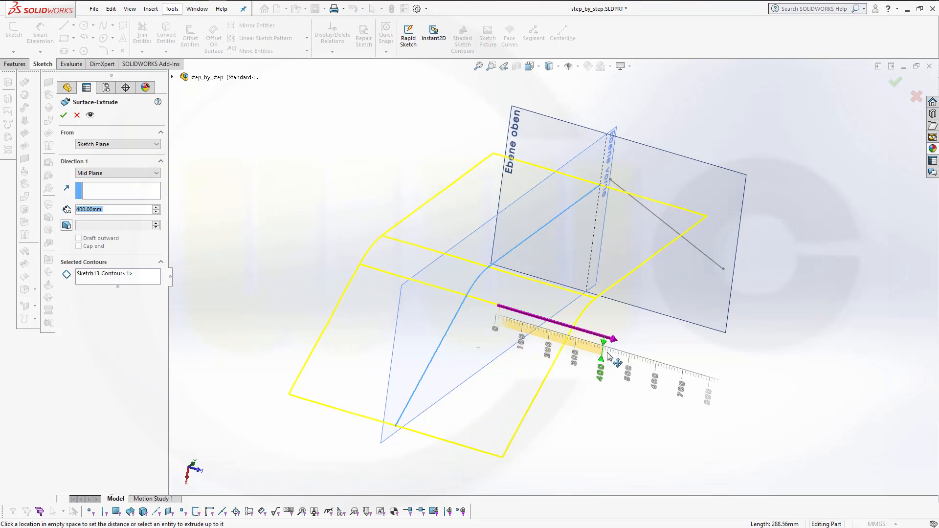
{"action": "mouse_move", "coordinate": [612, 358]}
{"action": "left_mouse_down"}
{"action": "mouse_move", "coordinate": [634, 369]}
{"action": "mouse_move", "coordinate": [617, 369]}
{"action": "left_mouse_up"}
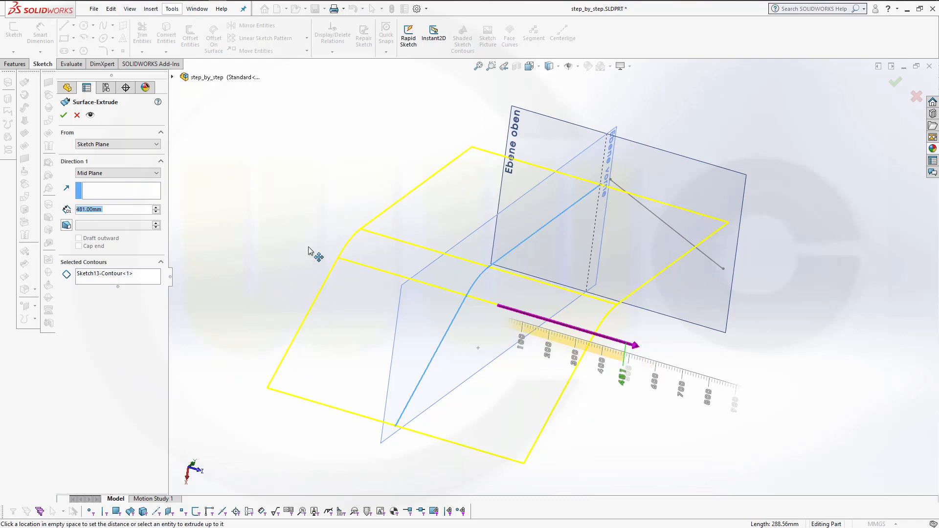
{"action": "double_click", "coordinate": [116, 208]}
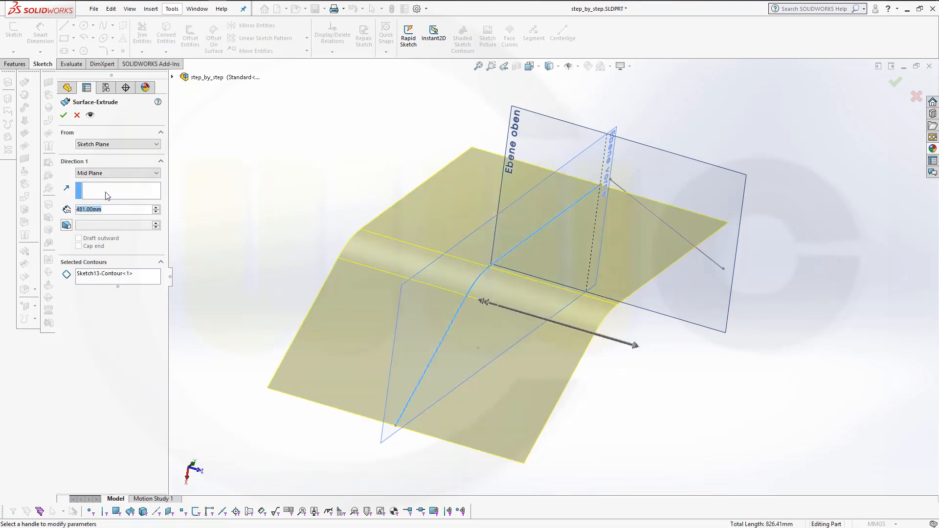
{"action": "type", "text": "420"}
{"action": "key", "text": "Return"}
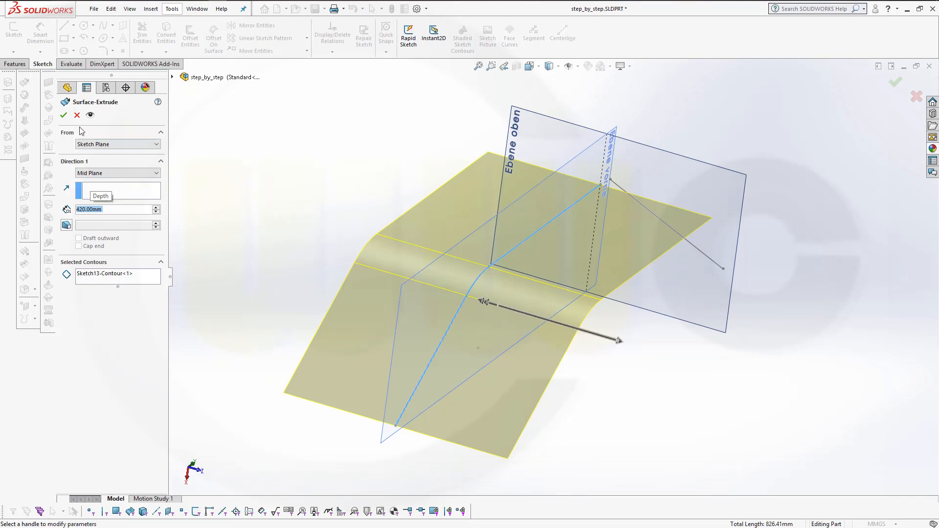
{"action": "left_click", "coordinate": [64, 116]}
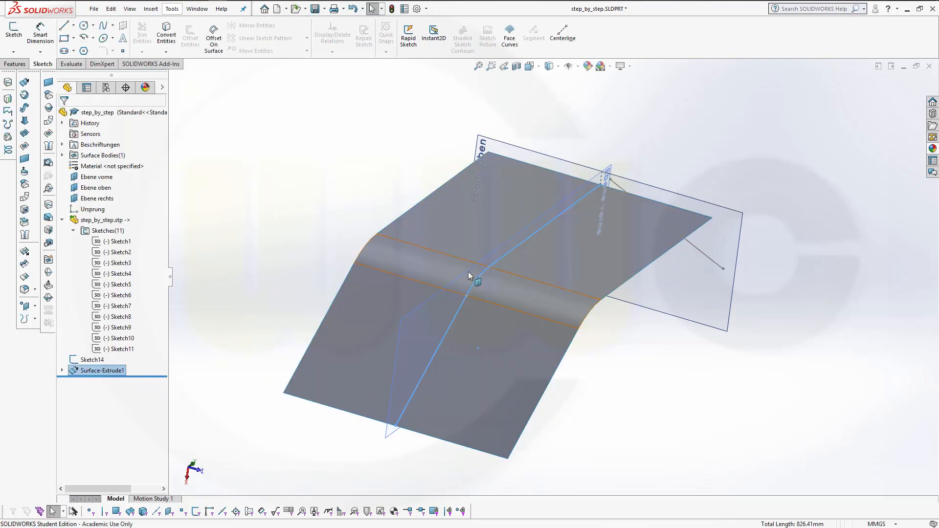
Extrude the short diagonal sketch as a surface in the reversed direction, Blind, 700 mm deep
{"action": "middle_click_drag", "start_coordinate": [387, 250], "coordinate": [346, 241]}
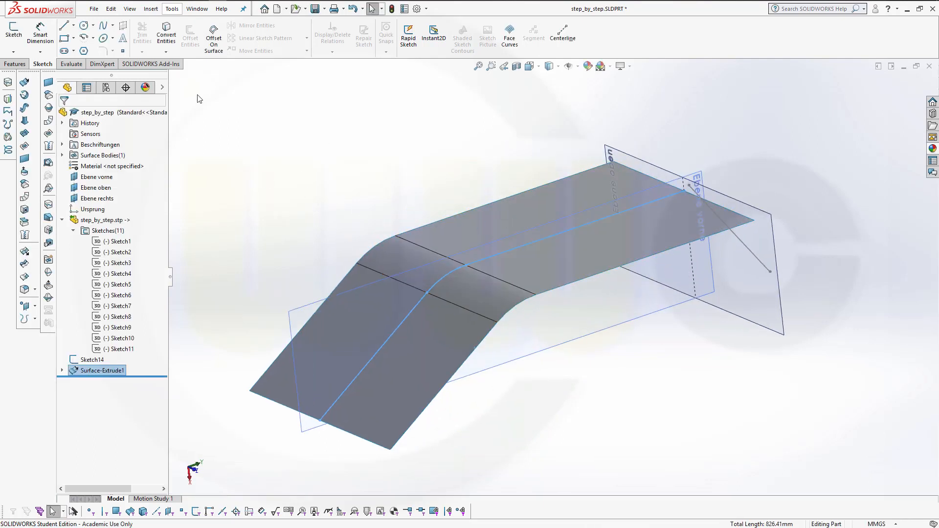
{"action": "left_click", "coordinate": [25, 82]}
{"action": "left_click", "coordinate": [761, 262]}
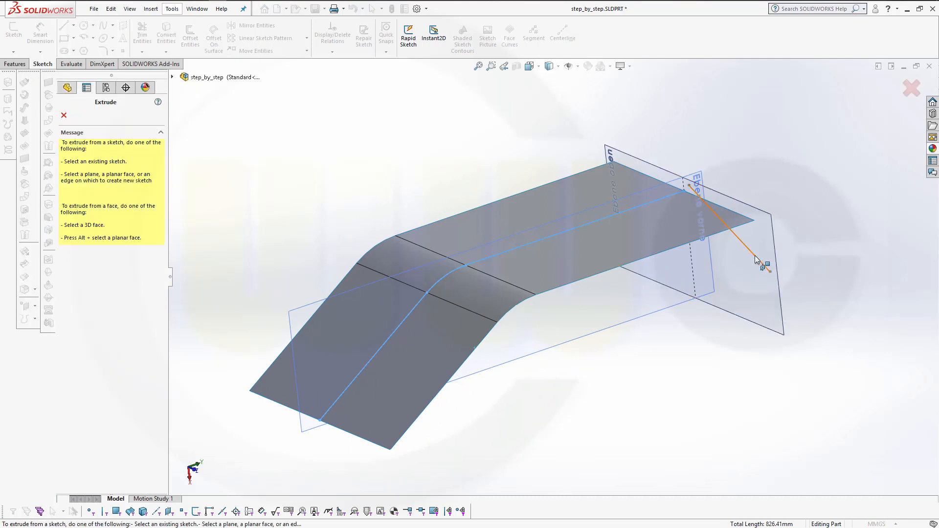
{"action": "middle_click_drag", "start_coordinate": [690, 357], "coordinate": [537, 319]}
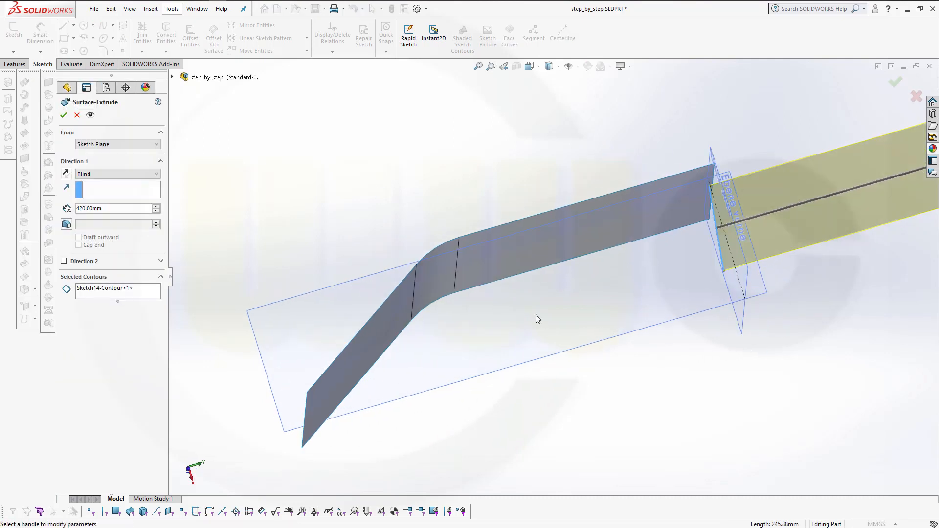
{"action": "left_click", "coordinate": [66, 175]}
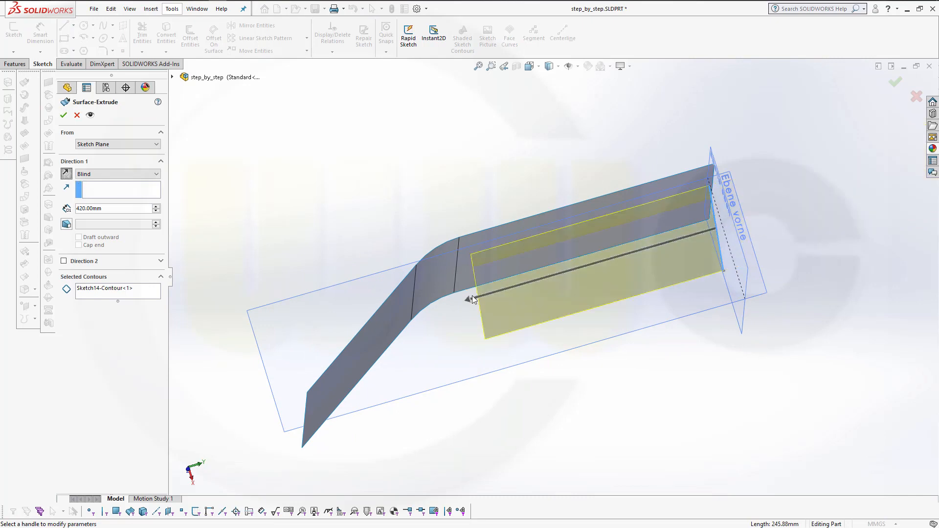
{"action": "left_click_drag", "start_coordinate": [474, 310], "coordinate": [294, 328]}
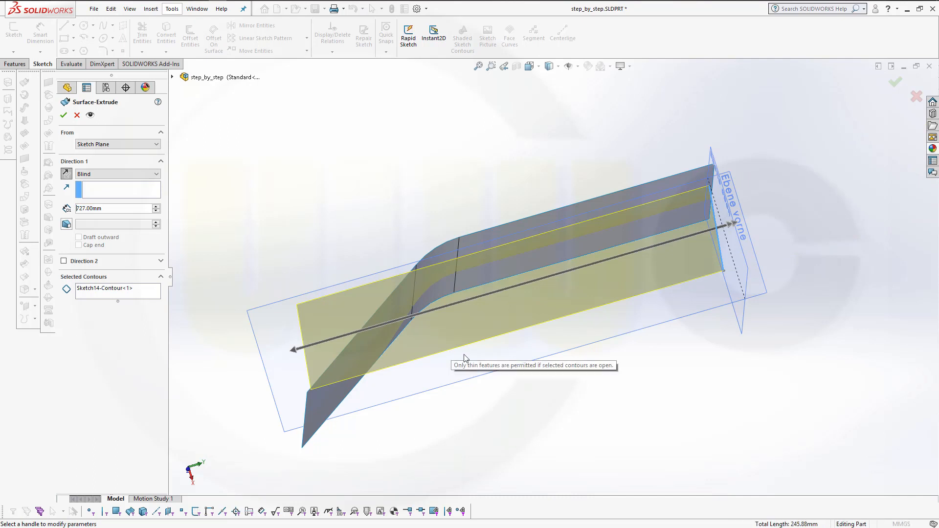
{"action": "middle_click_drag", "start_coordinate": [477, 356], "coordinate": [488, 327]}
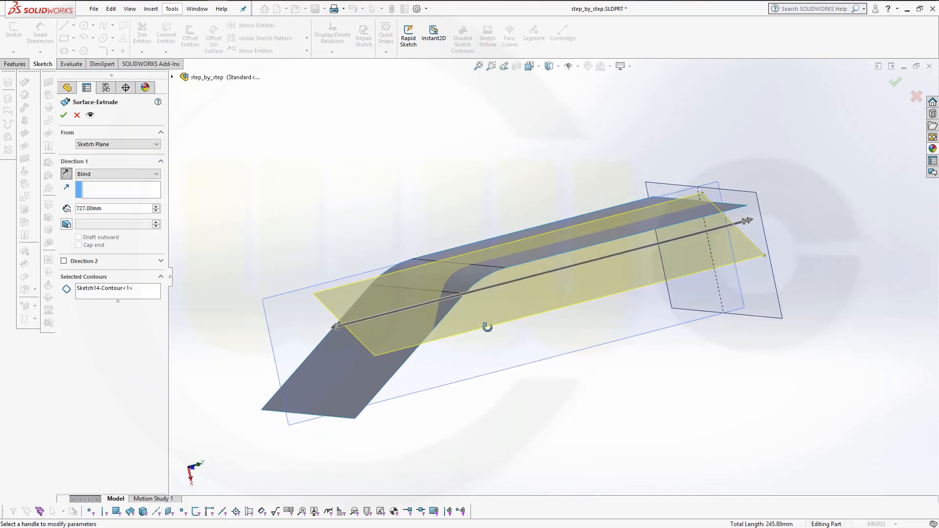
{"action": "left_click", "coordinate": [116, 211]}
{"action": "type", "text": "700"}
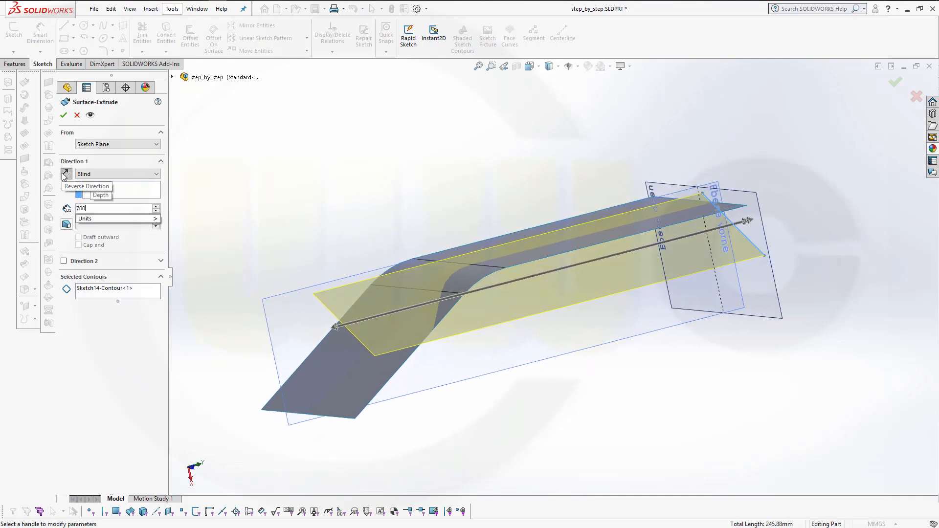
{"action": "key", "text": "Return"}
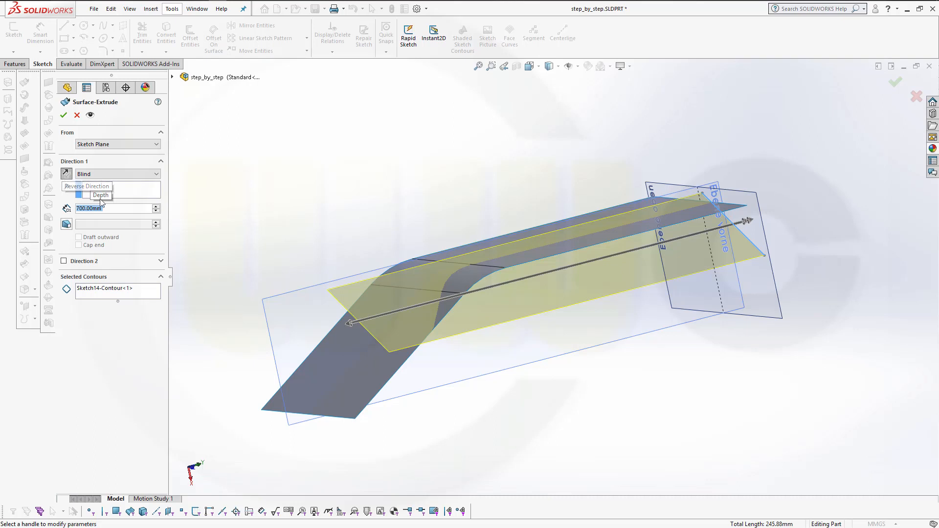
{"action": "left_click", "coordinate": [64, 115]}
Try a face fillet with the three faces of the long surface as face set 1 and the short diagonal surface as face set 2
{"action": "middle_click_drag", "start_coordinate": [487, 210], "coordinate": [489, 230]}
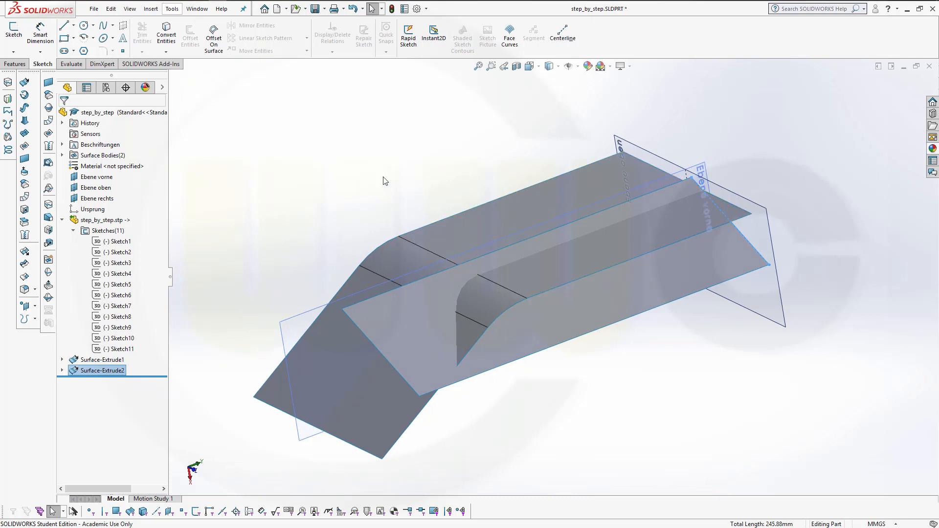
{"action": "left_click", "coordinate": [11, 64]}
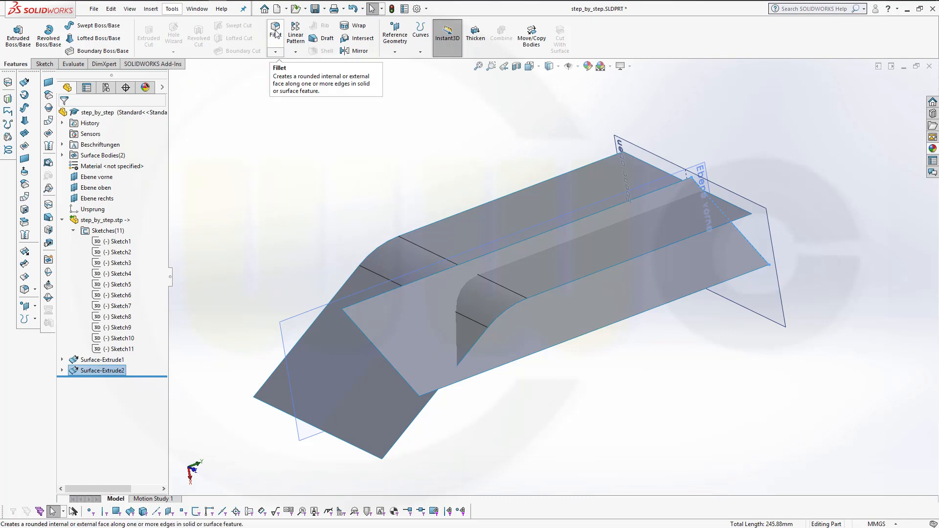
{"action": "left_click", "coordinate": [275, 51]}
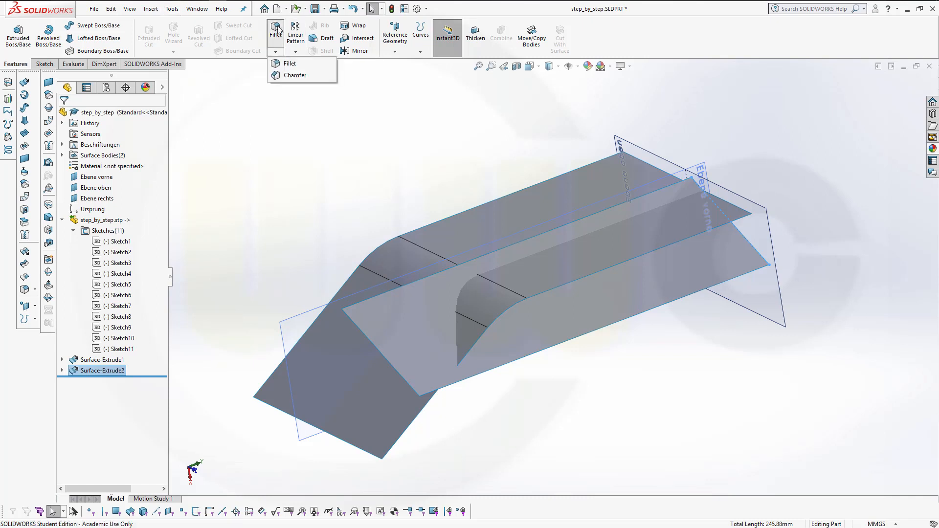
{"action": "left_click", "coordinate": [278, 30]}
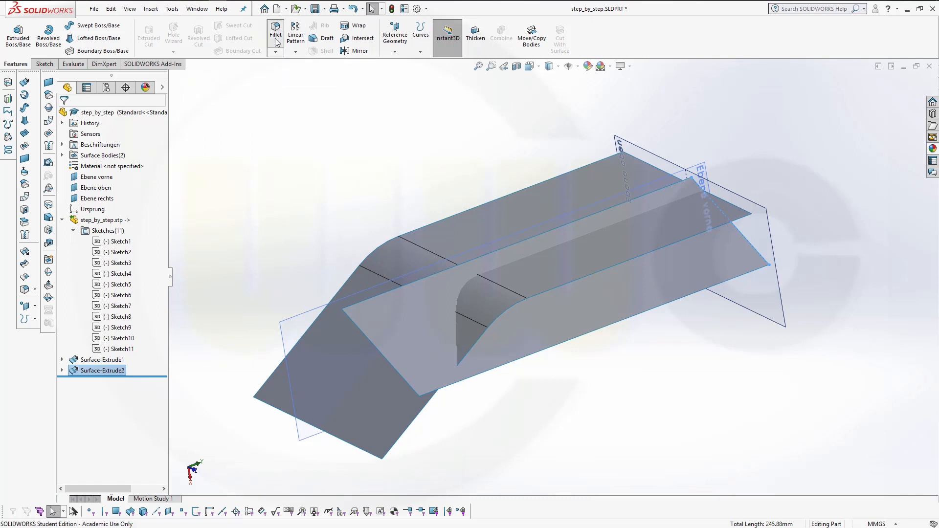
{"action": "left_click", "coordinate": [279, 36]}
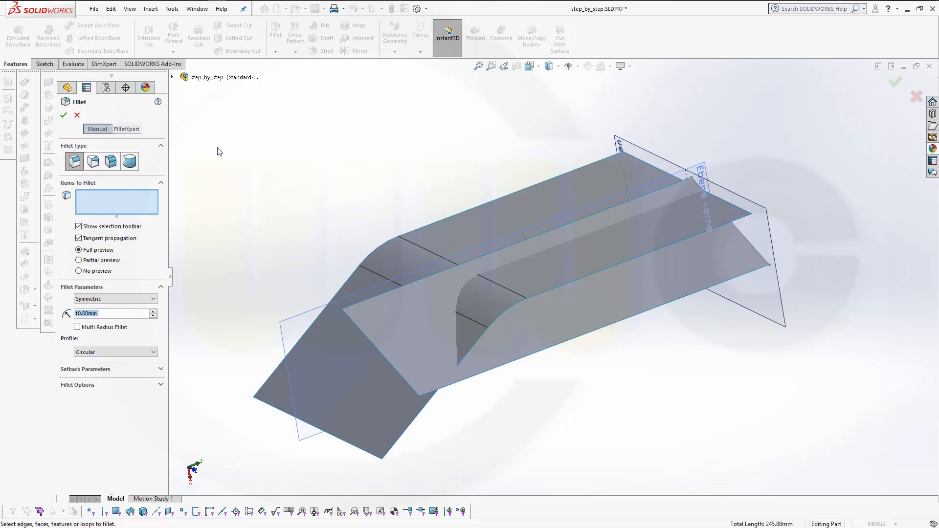
{"action": "left_click", "coordinate": [111, 163]}
{"action": "left_click", "coordinate": [95, 209]}
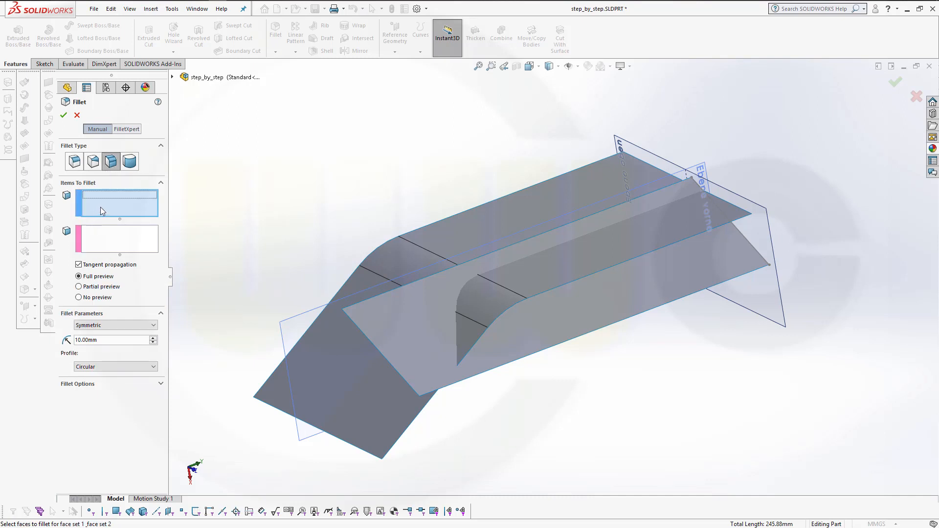
{"action": "left_click", "coordinate": [506, 225]}
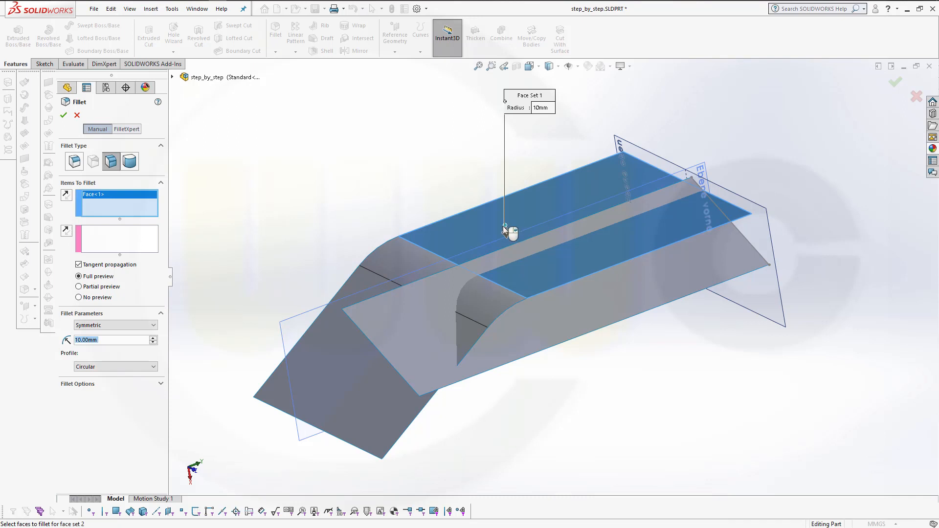
{"action": "left_click", "coordinate": [419, 253]}
{"action": "left_click", "coordinate": [332, 318]}
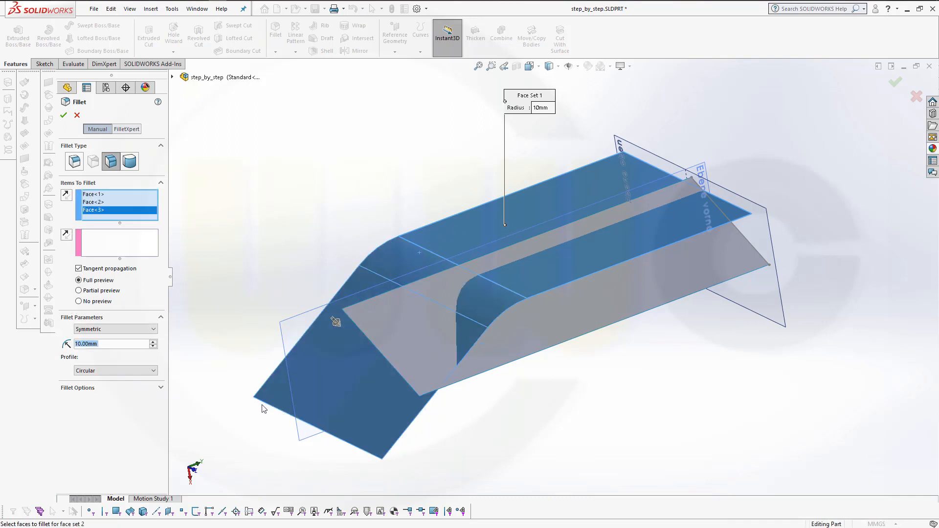
{"action": "left_click", "coordinate": [123, 240]}
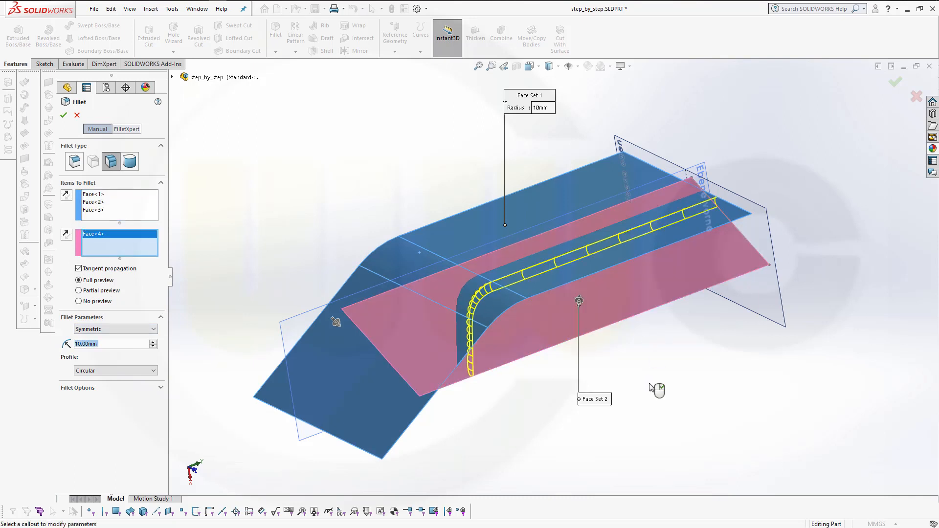
Reverse the direction of face set 2 in the face fillet
{"action": "middle_click_drag", "start_coordinate": [673, 368], "coordinate": [702, 331]}
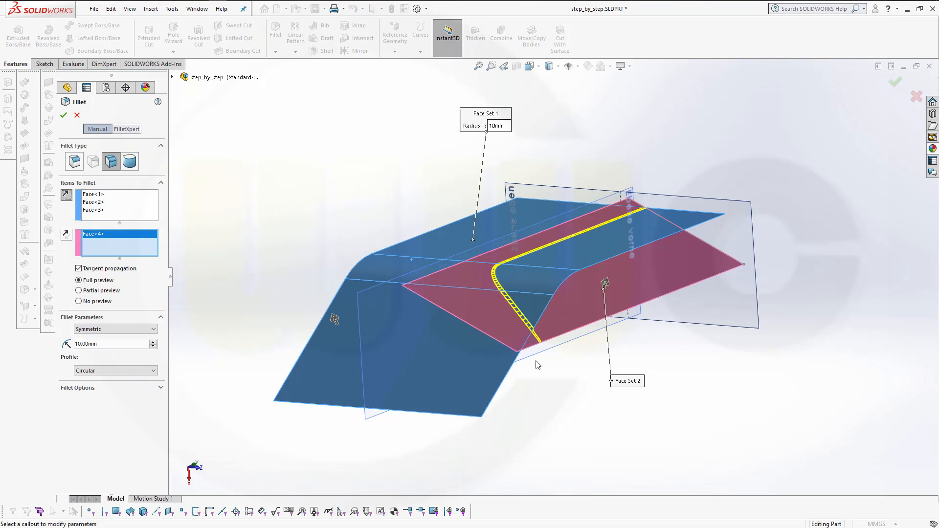
{"action": "middle_click_drag", "start_coordinate": [611, 391], "coordinate": [530, 382]}
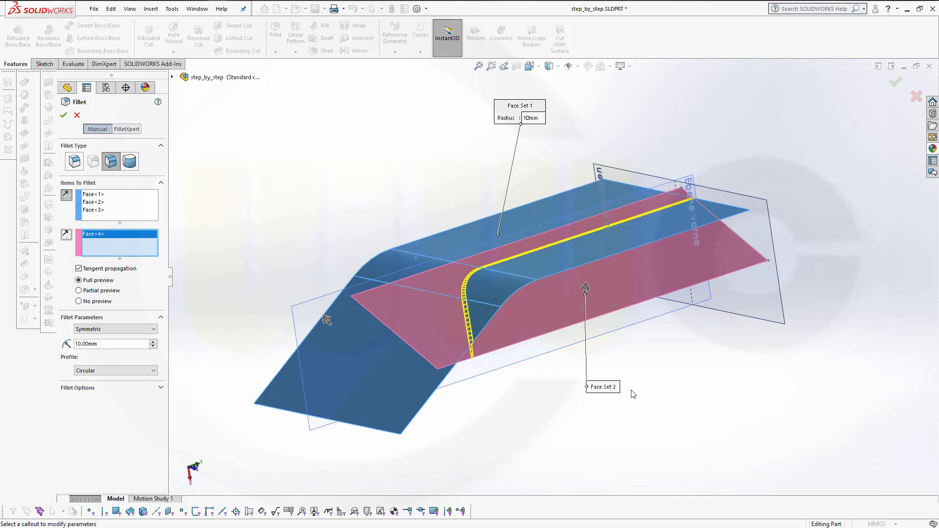
{"action": "middle_click_drag", "start_coordinate": [634, 394], "coordinate": [624, 305]}
{"action": "scroll", "coordinate": [435, 251], "scroll_direction": "down", "scroll_amount": 4}
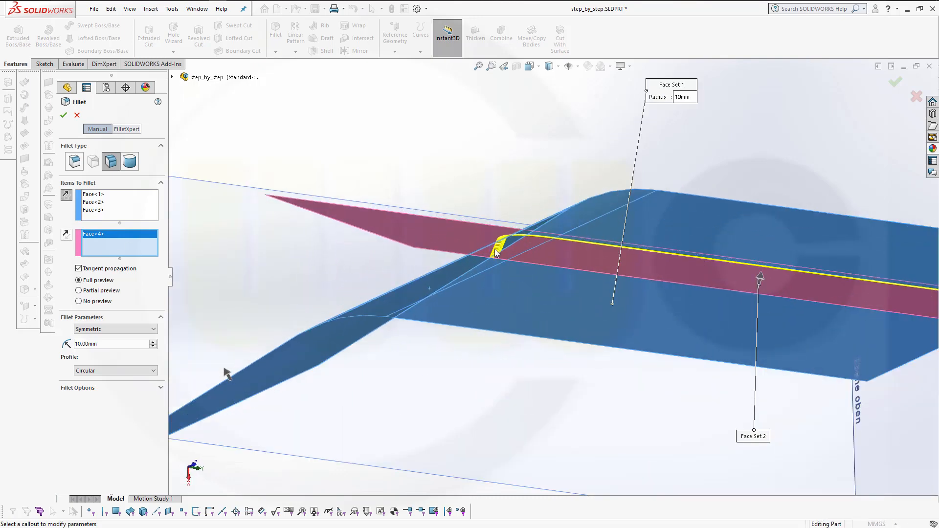
{"action": "scroll", "coordinate": [514, 253], "scroll_direction": "down", "scroll_amount": 2}
{"action": "middle_click_drag", "start_coordinate": [531, 254], "coordinate": [531, 220]}
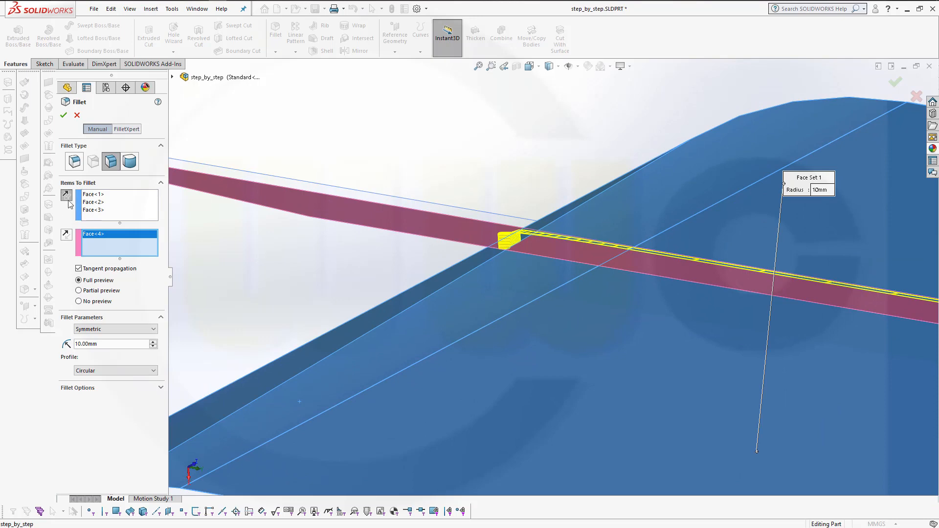
{"action": "left_click", "coordinate": [65, 239]}
{"action": "middle_click_drag", "start_coordinate": [548, 288], "coordinate": [593, 336]}
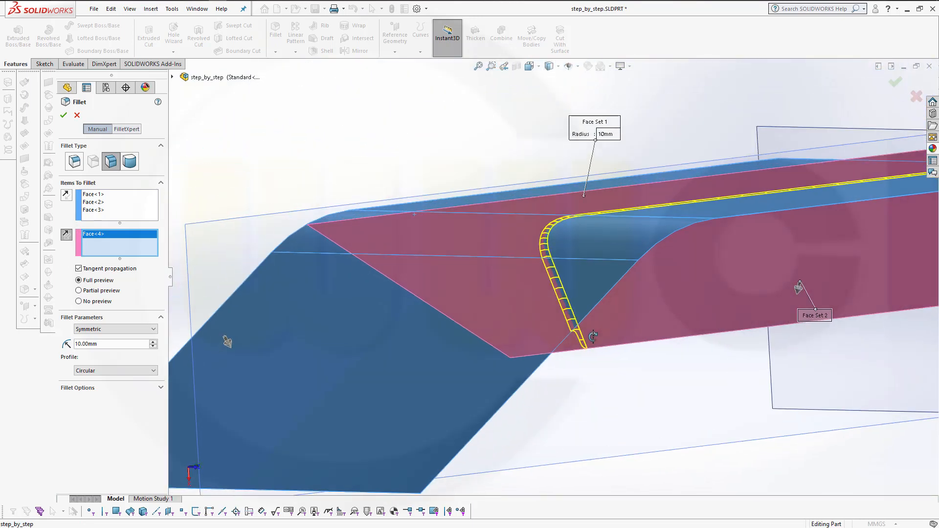
Set the face fillet radius to 100 mm
{"action": "double_click", "coordinate": [104, 343]}
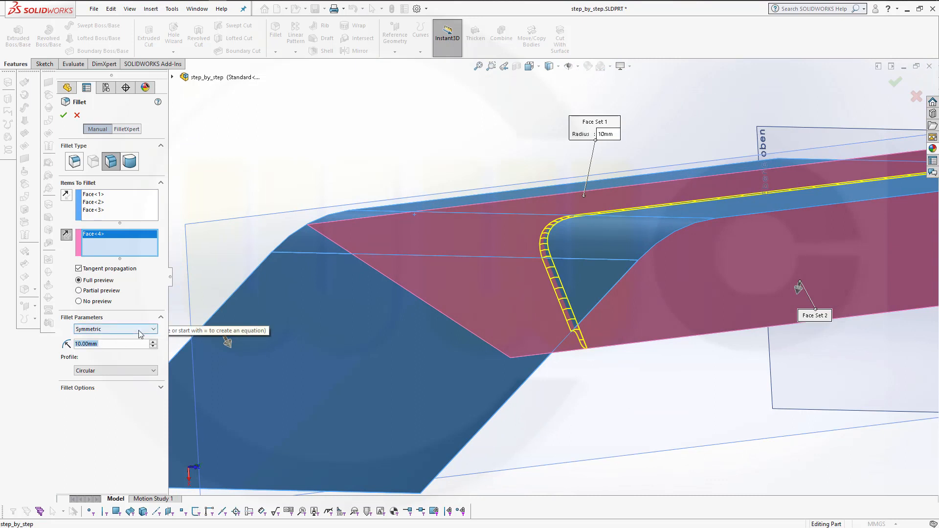
{"action": "type", "text": "100"}
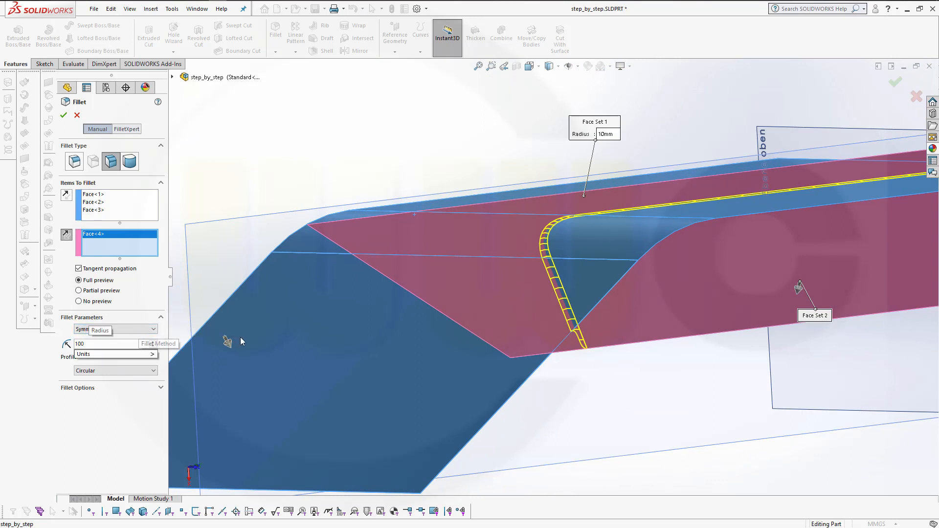
{"action": "key", "text": "Tab"}
{"action": "middle_click_drag", "start_coordinate": [496, 353], "coordinate": [510, 393]}
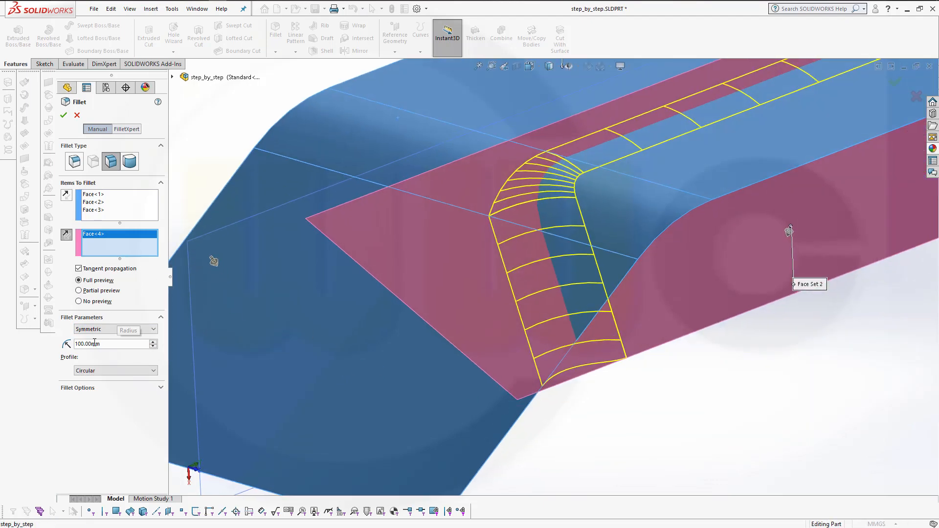
Try fillet radii of 150 mm and 200 mm, then cancel the Fillet
{"action": "double_click", "coordinate": [113, 344]}
{"action": "type", "text": "150"}
{"action": "key", "text": "Return"}
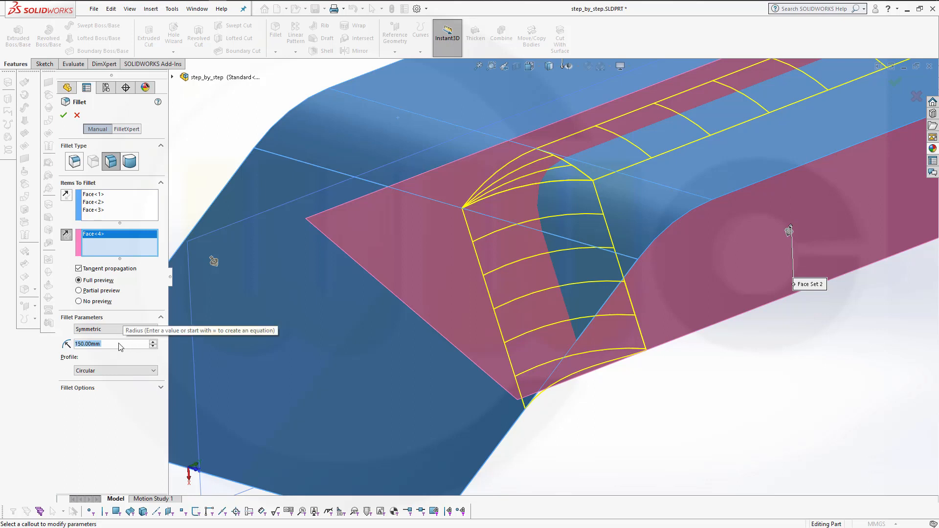
{"action": "type", "text": "200"}
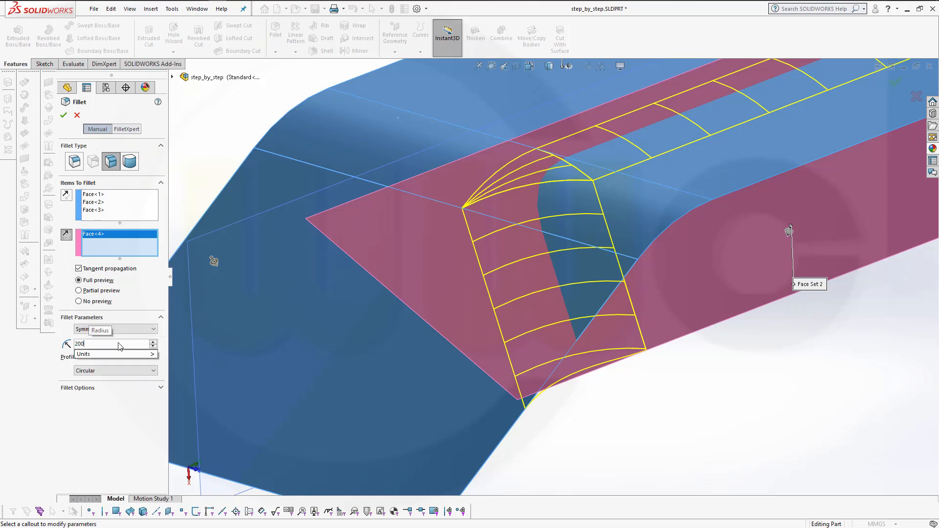
{"action": "key", "text": "Return"}
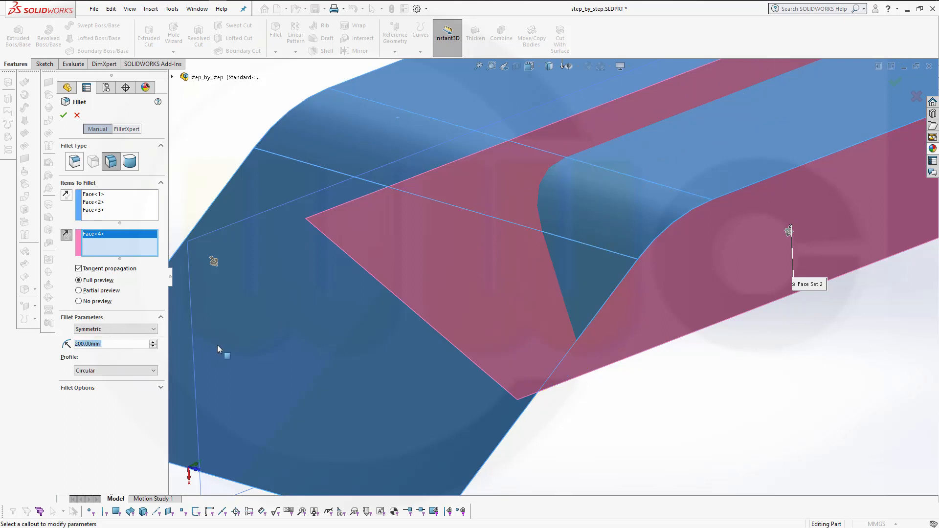
{"action": "left_click", "coordinate": [77, 116]}
Trim the long surface with the short diagonal surface as trim tool, removing its inner strip
{"action": "scroll", "coordinate": [654, 230], "scroll_direction": "up", "scroll_amount": 5}
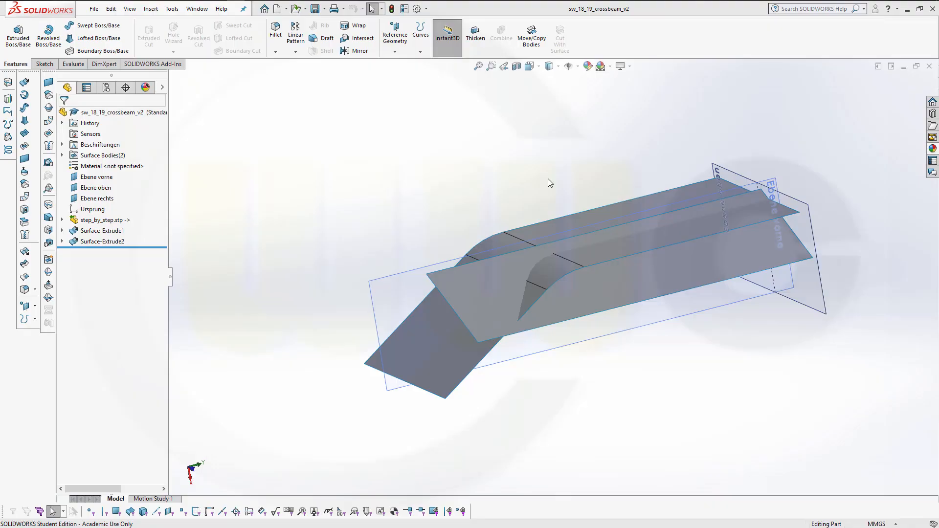
{"action": "middle_click_drag", "start_coordinate": [580, 203], "coordinate": [547, 186]}
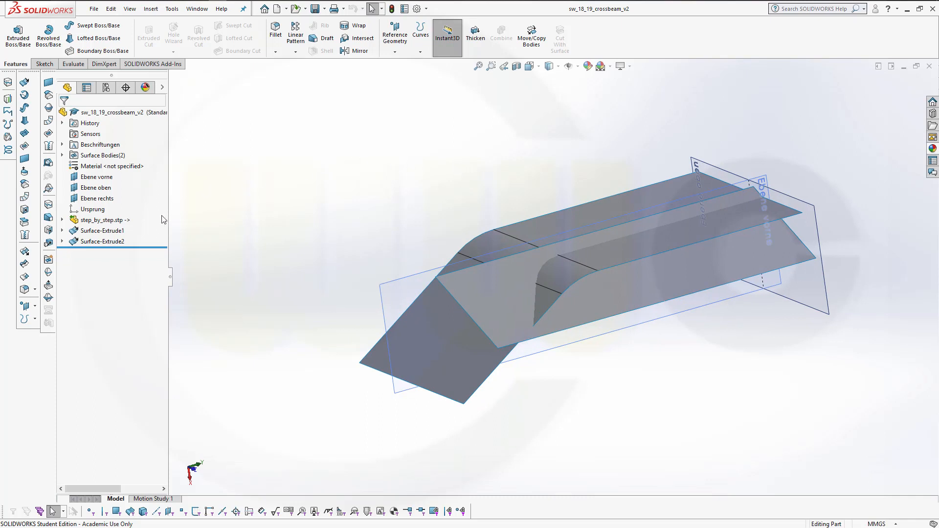
{"action": "left_click", "coordinate": [23, 266]}
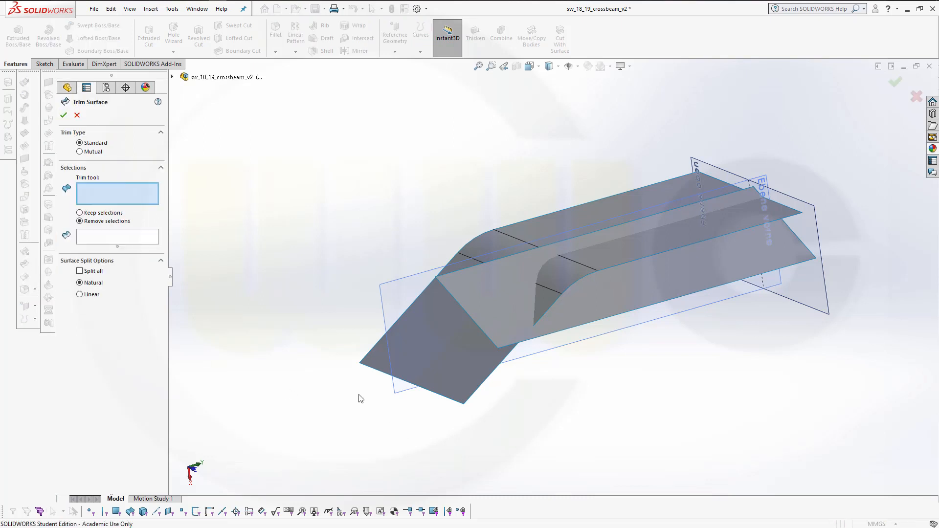
{"action": "left_click", "coordinate": [652, 301]}
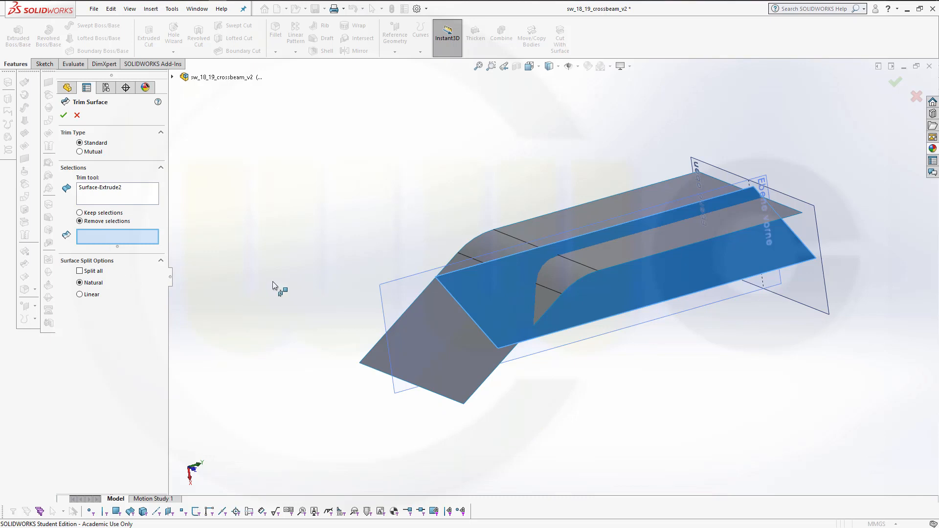
{"action": "left_click", "coordinate": [621, 251]}
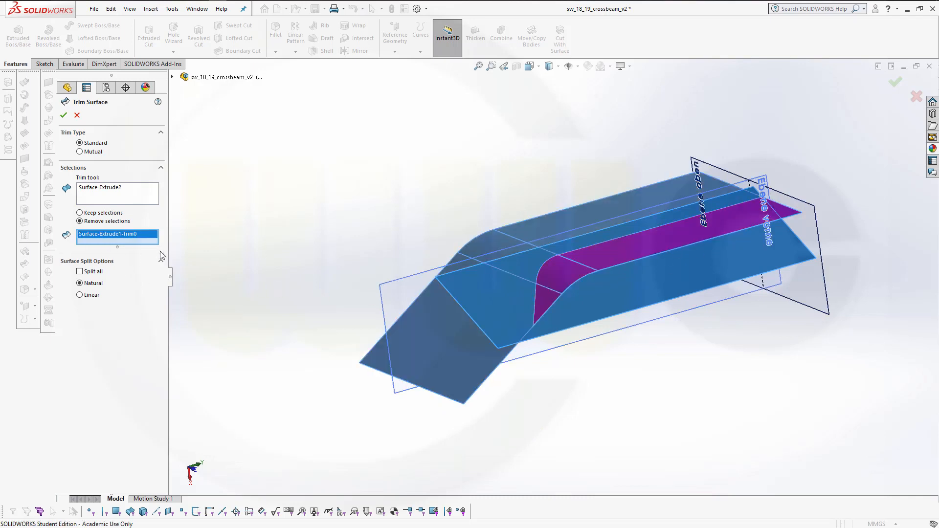
{"action": "left_click", "coordinate": [64, 115]}
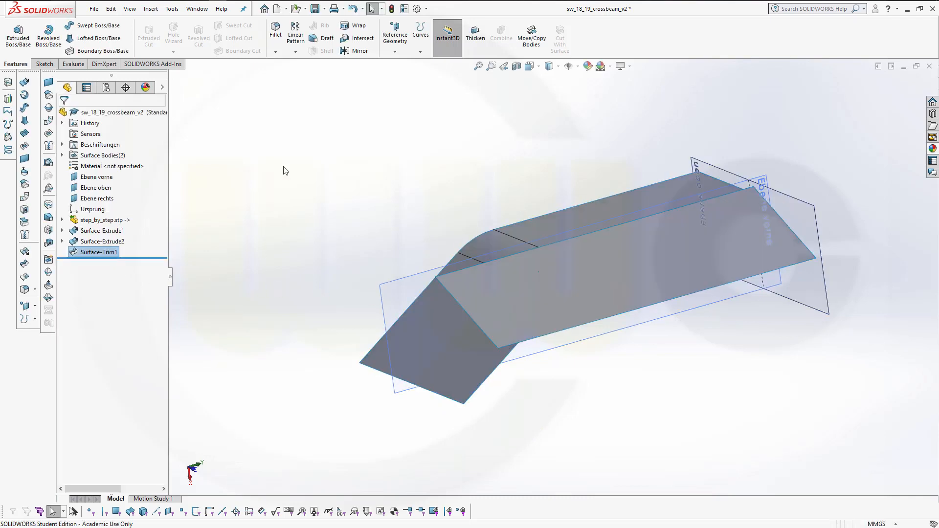
Trim the short diagonal surface with the trimmed long surface as trim tool, removing the overlapping portion
{"action": "left_click", "coordinate": [24, 264]}
{"action": "left_click", "coordinate": [118, 188]}
{"action": "right_click", "coordinate": [119, 188]}
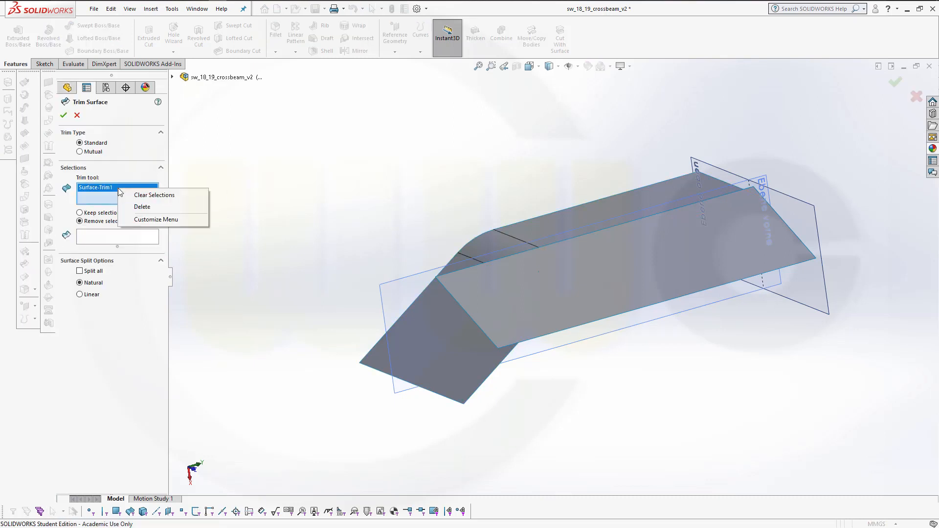
{"action": "left_click", "coordinate": [143, 206]}
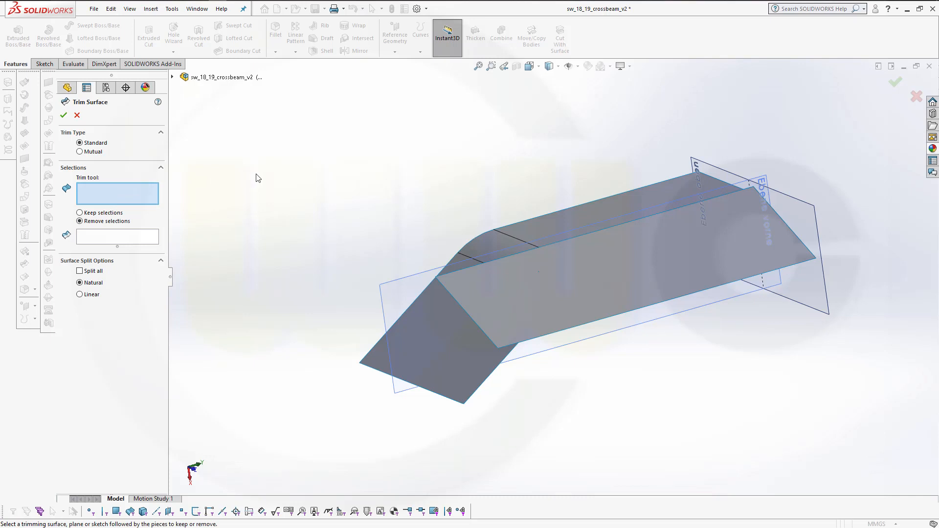
{"action": "left_click", "coordinate": [435, 348]}
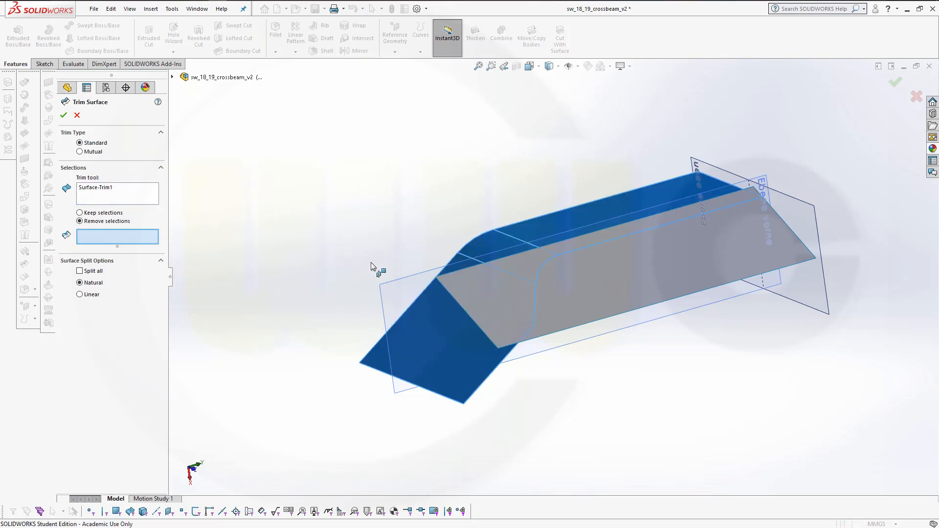
{"action": "left_click", "coordinate": [488, 283]}
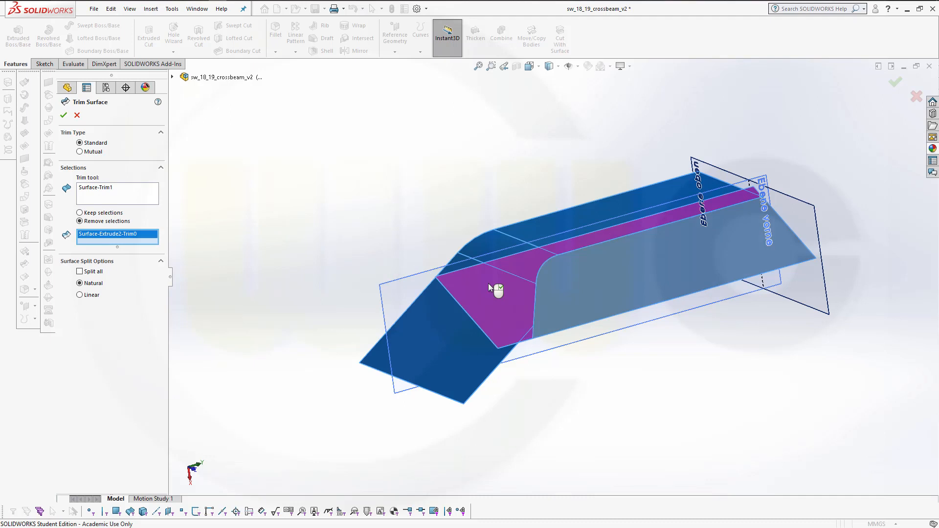
{"action": "left_click", "coordinate": [64, 116]}
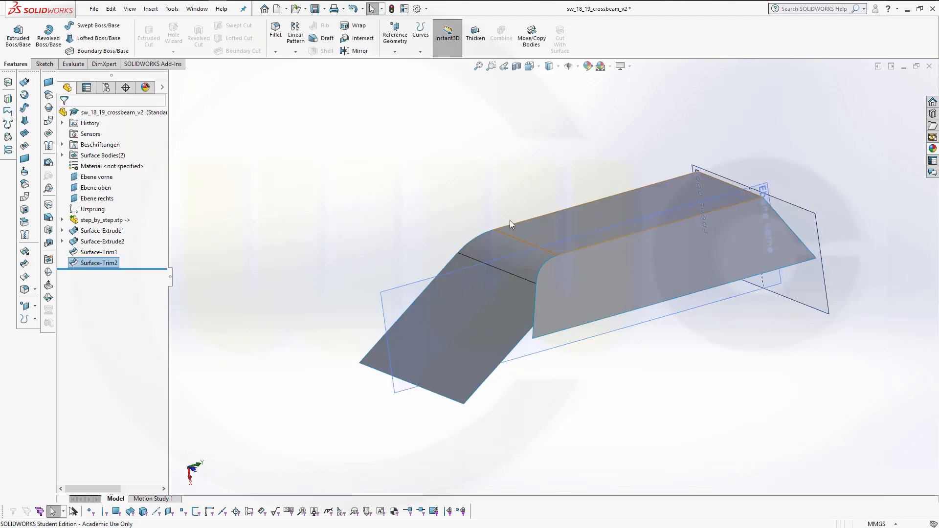
Knit the two trimmed surfaces into a single surface
{"action": "middle_click_drag", "start_coordinate": [440, 180], "coordinate": [452, 211]}
{"action": "scroll", "coordinate": [558, 163], "scroll_direction": "up", "scroll_amount": 1}
{"action": "scroll", "coordinate": [560, 160], "scroll_direction": "down", "scroll_amount": 2}
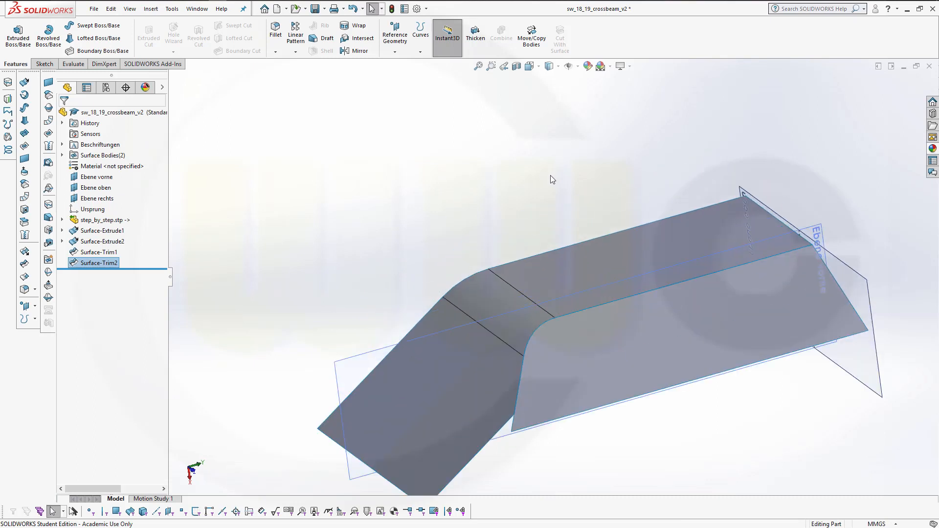
{"action": "scroll", "coordinate": [549, 176], "scroll_direction": "up", "scroll_amount": 1}
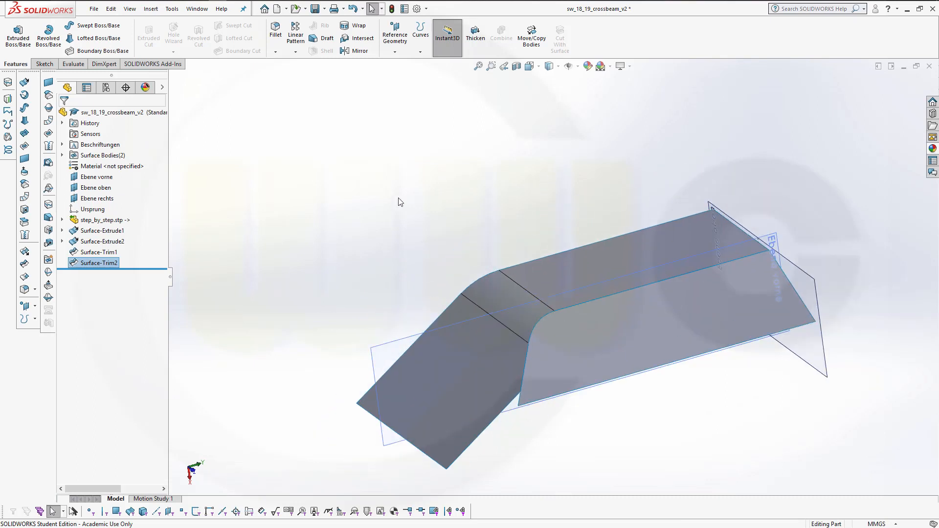
{"action": "left_click", "coordinate": [29, 236]}
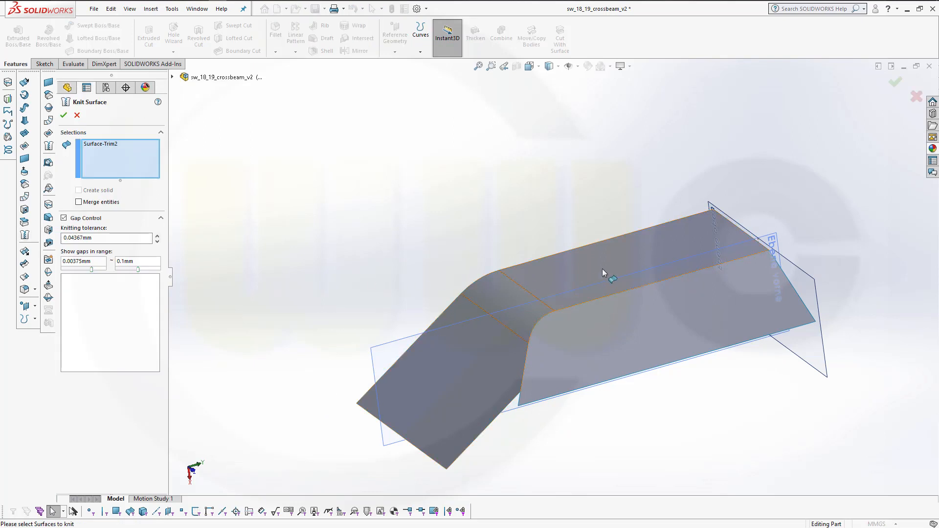
{"action": "left_click", "coordinate": [603, 268]}
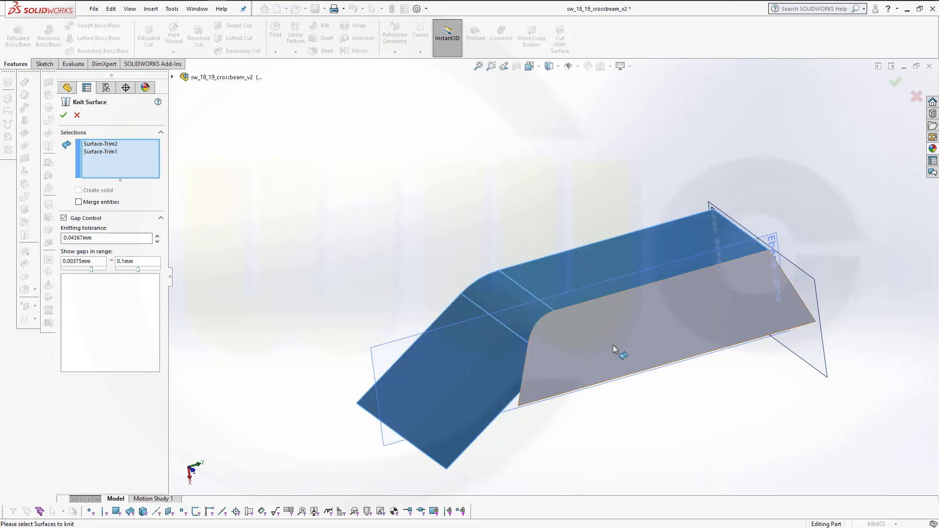
{"action": "left_click", "coordinate": [64, 116]}
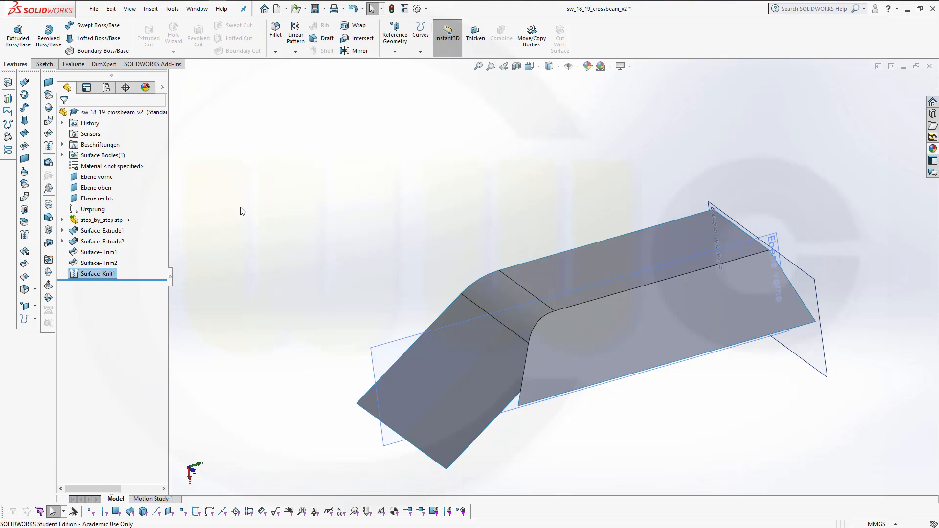
Fillet the inner edge along the knitted surface's bend with a 200 mm radius
{"action": "left_click", "coordinate": [276, 30]}
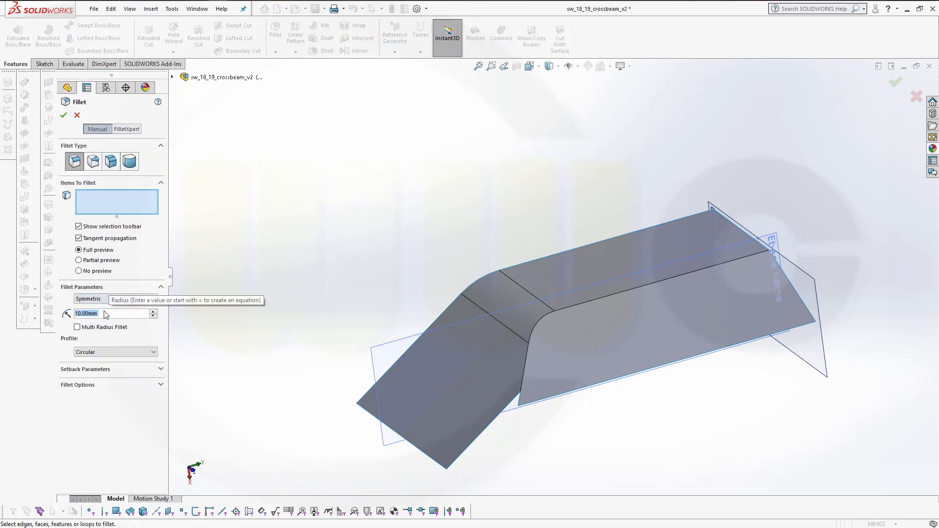
{"action": "type", "text": "200"}
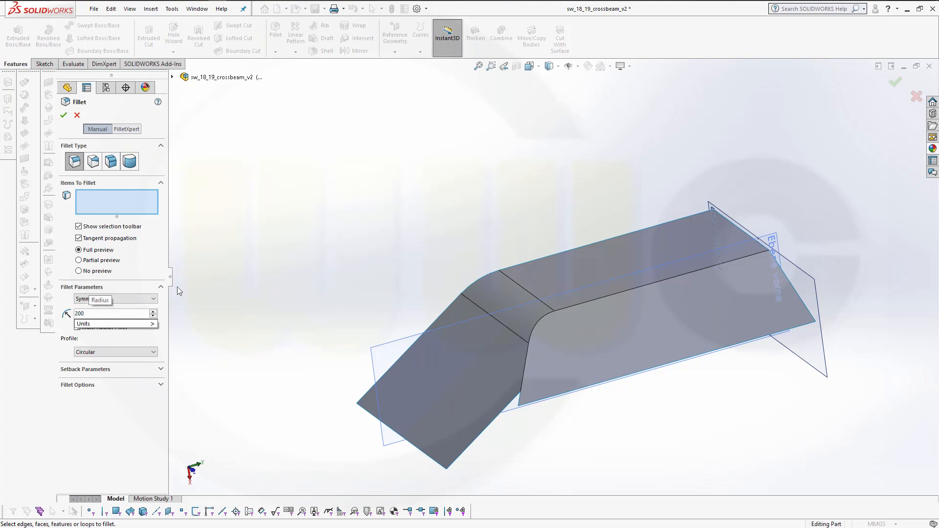
{"action": "left_click", "coordinate": [664, 280]}
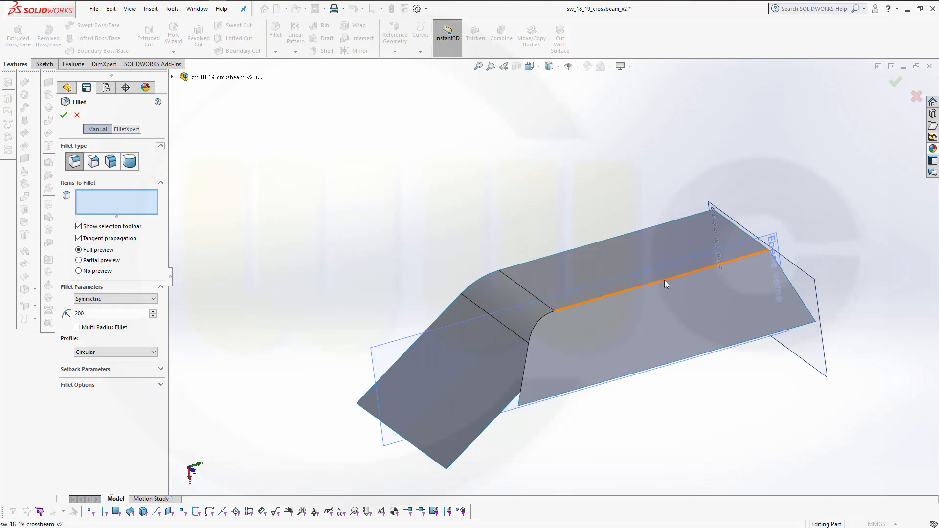
{"action": "left_click", "coordinate": [63, 114]}
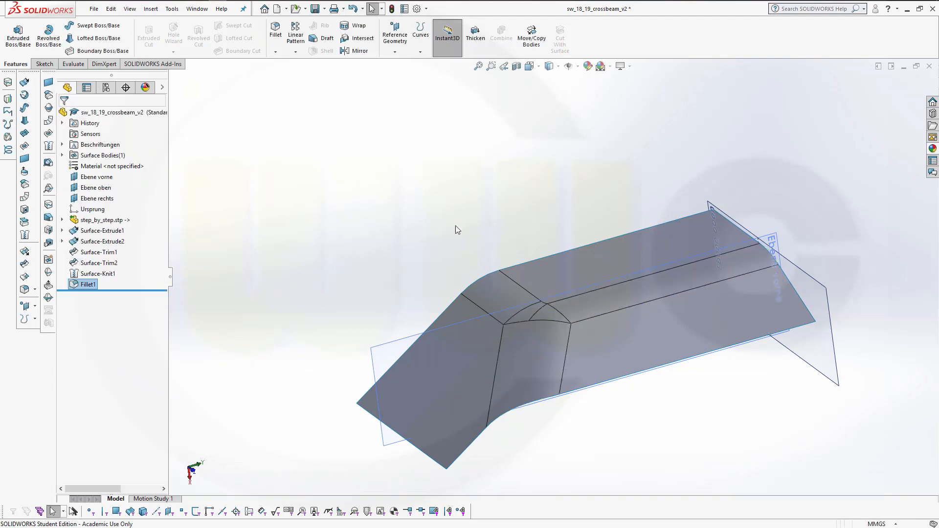
Offset the filleted surface by 6 mm with the offset direction reversed
{"action": "mouse_move", "coordinate": [456, 225]}
{"action": "middle_mouse_down"}
{"action": "mouse_move", "coordinate": [468, 274]}
{"action": "mouse_move", "coordinate": [528, 325]}
{"action": "mouse_move", "coordinate": [556, 329]}
{"action": "mouse_move", "coordinate": [466, 242]}
{"action": "middle_mouse_up"}
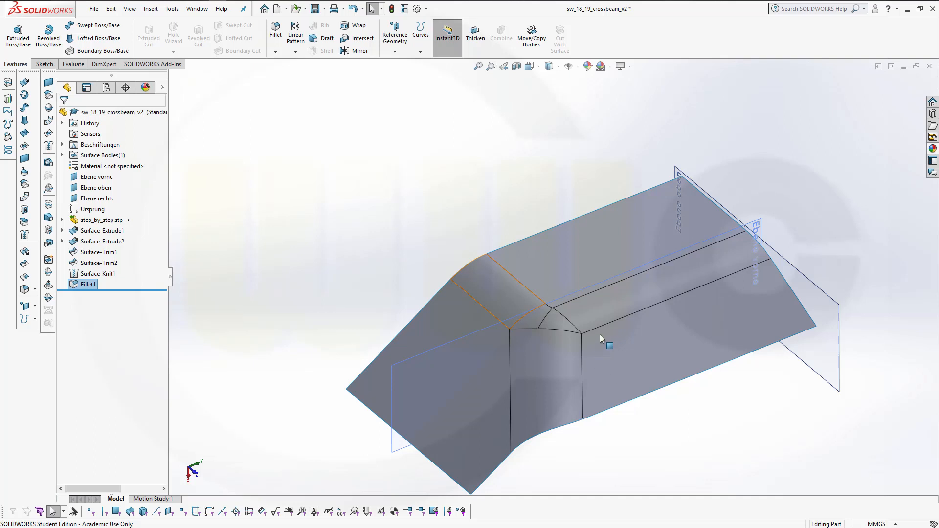
{"action": "middle_click_drag", "start_coordinate": [584, 301], "coordinate": [624, 411]}
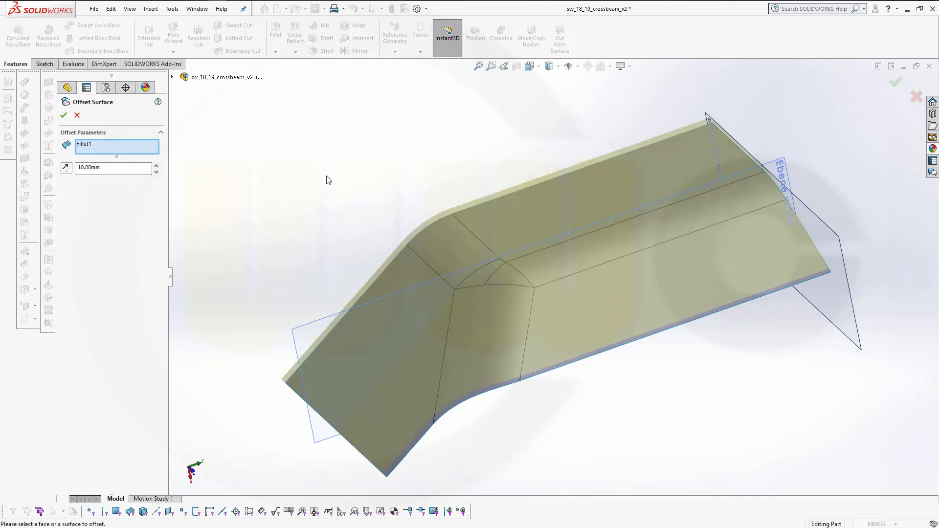
{"action": "middle_click_drag", "start_coordinate": [341, 188], "coordinate": [326, 118]}
{"action": "left_click", "coordinate": [66, 168]}
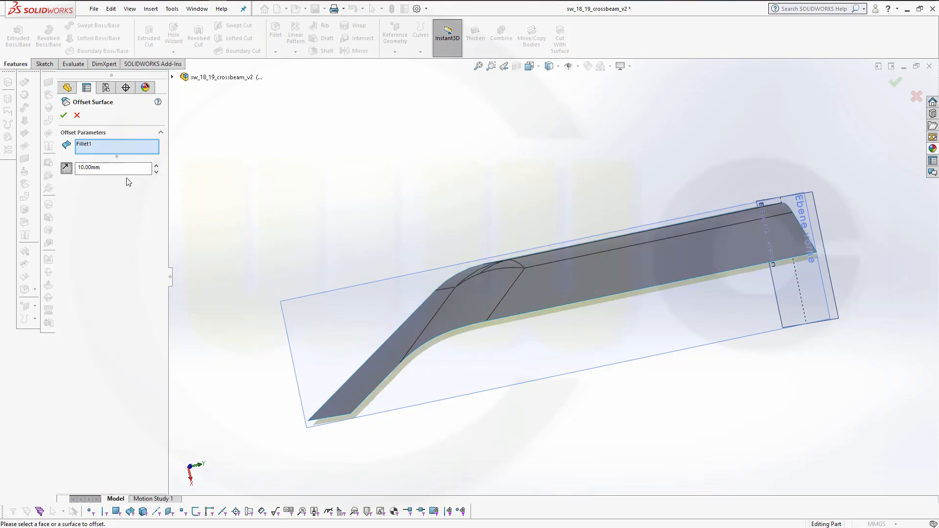
{"action": "double_click", "coordinate": [126, 169]}
{"action": "type", "text": "6"}
{"action": "key", "text": "Return"}
Give the offset surface body a green appearance
{"action": "middle_click_drag", "start_coordinate": [577, 381], "coordinate": [559, 411]}
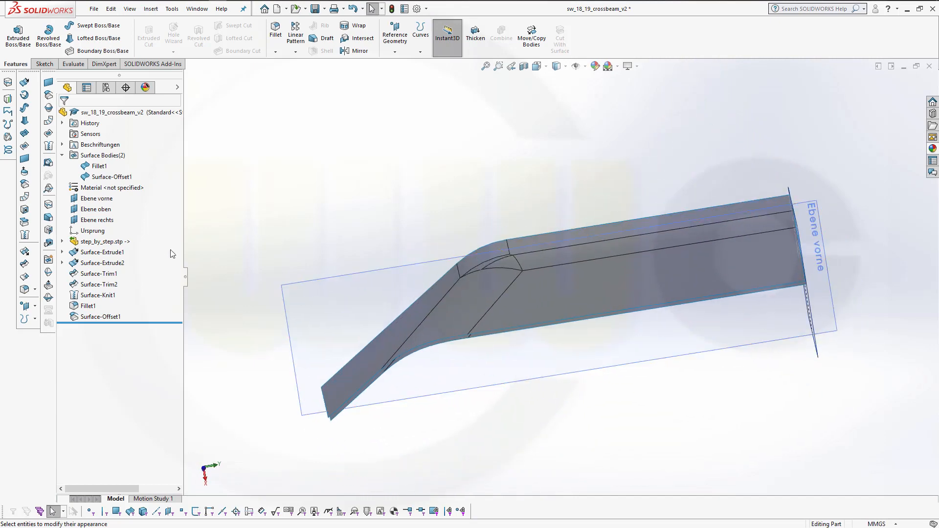
{"action": "left_click", "coordinate": [120, 176]}
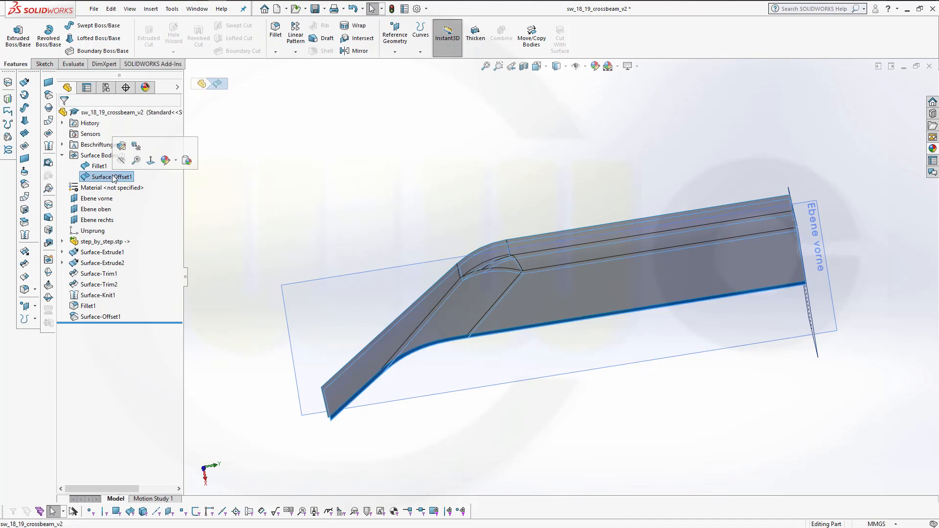
{"action": "left_click", "coordinate": [166, 161]}
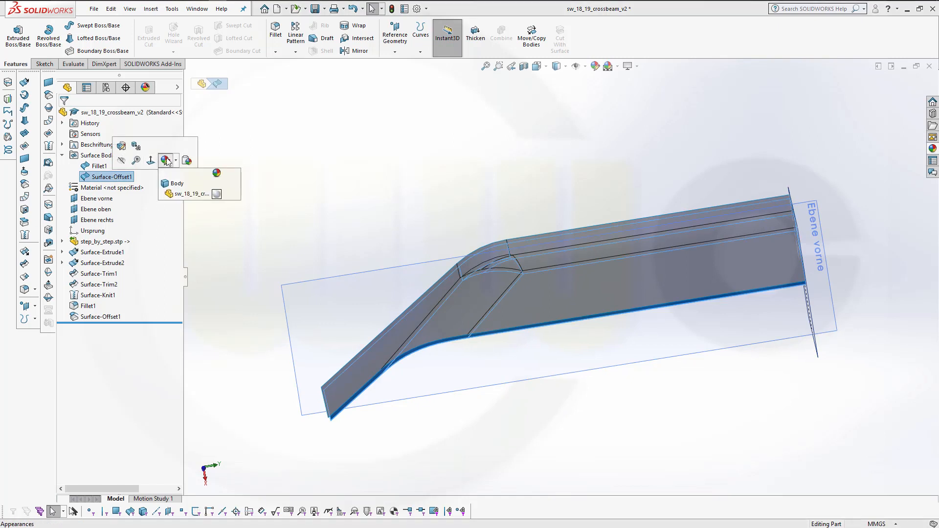
{"action": "left_click", "coordinate": [220, 198]}
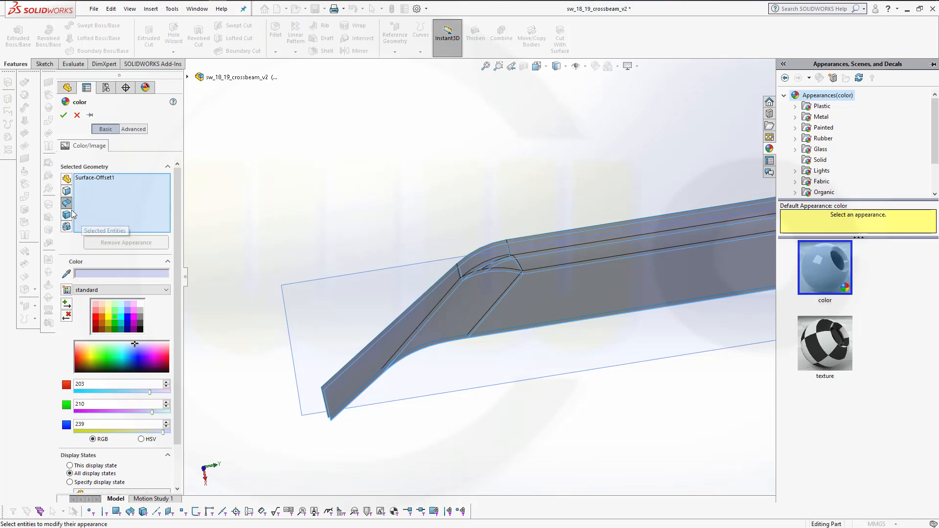
{"action": "left_click", "coordinate": [69, 206]}
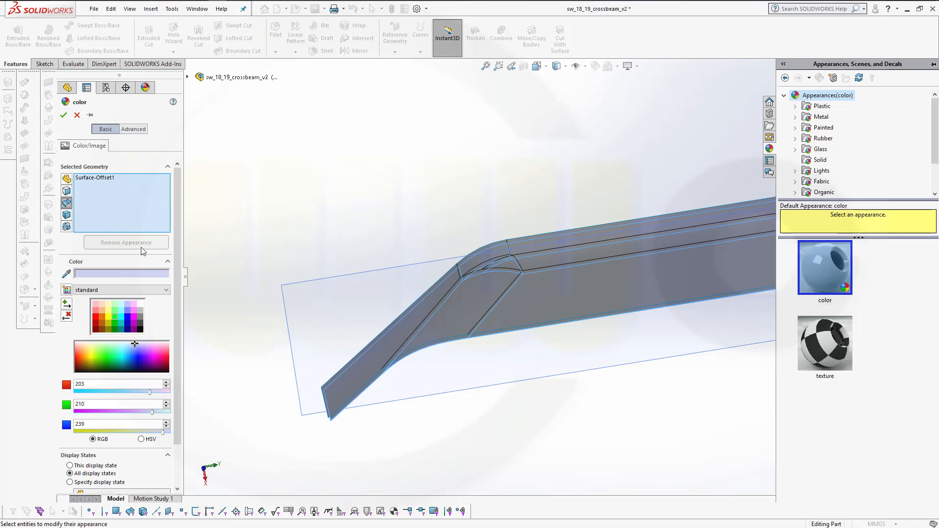
{"action": "left_click", "coordinate": [103, 178]}
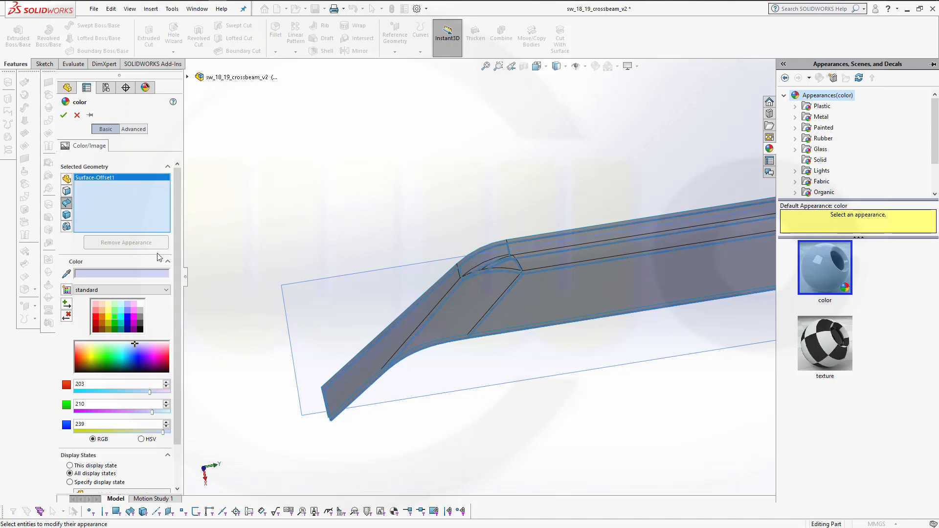
{"action": "left_click", "coordinate": [113, 319]}
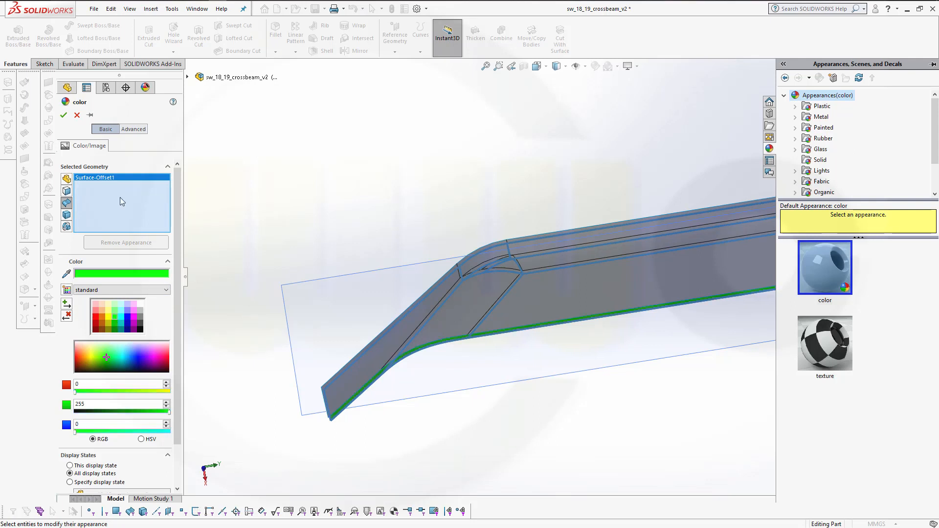
{"action": "left_click", "coordinate": [63, 115]}
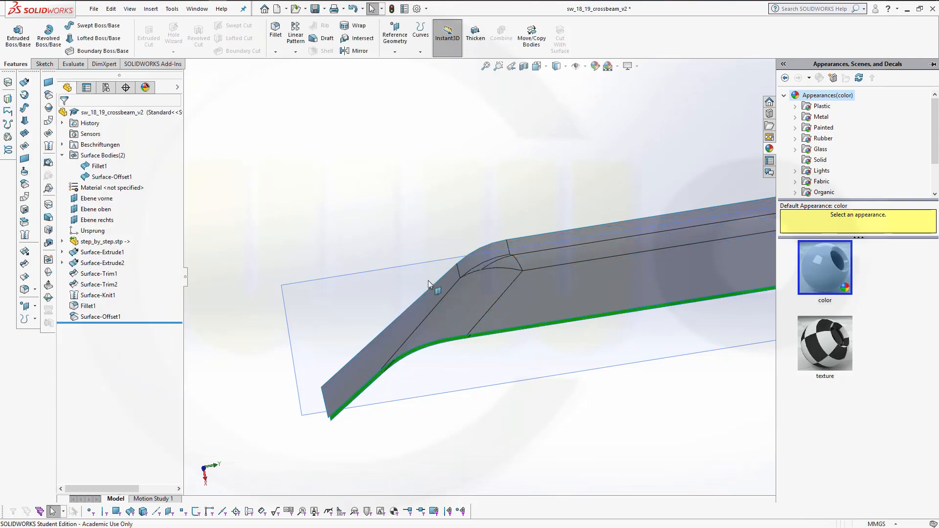
Save the part
{"action": "middle_click_drag", "start_coordinate": [428, 284], "coordinate": [593, 321]}
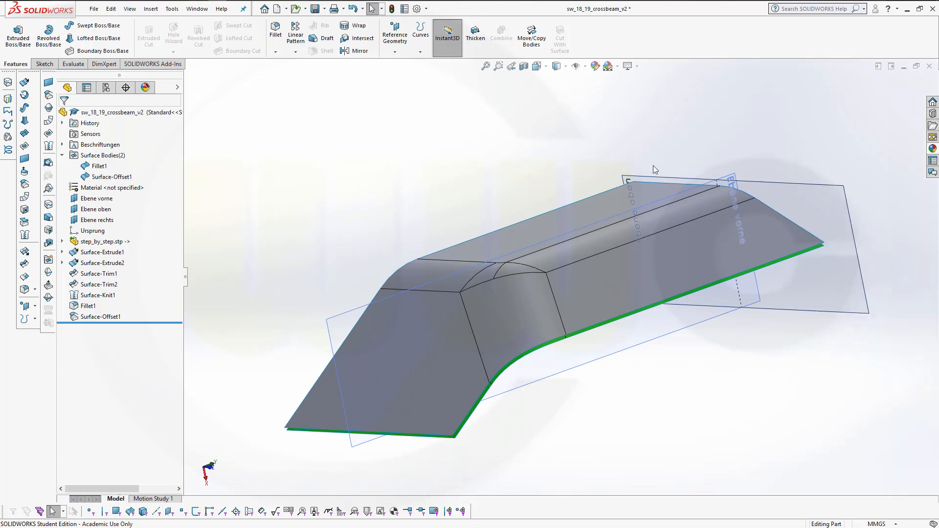
{"action": "key", "text": "ctrl+s"}
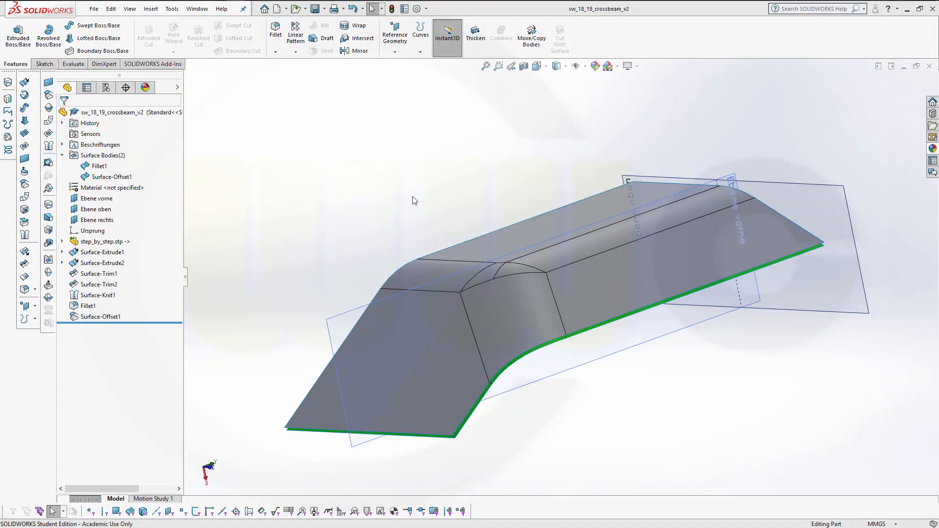
Expand the imported STEP sketches and show Sketch6 and Sketch2 in the model
{"action": "middle_click_drag", "start_coordinate": [414, 198], "coordinate": [421, 211]}
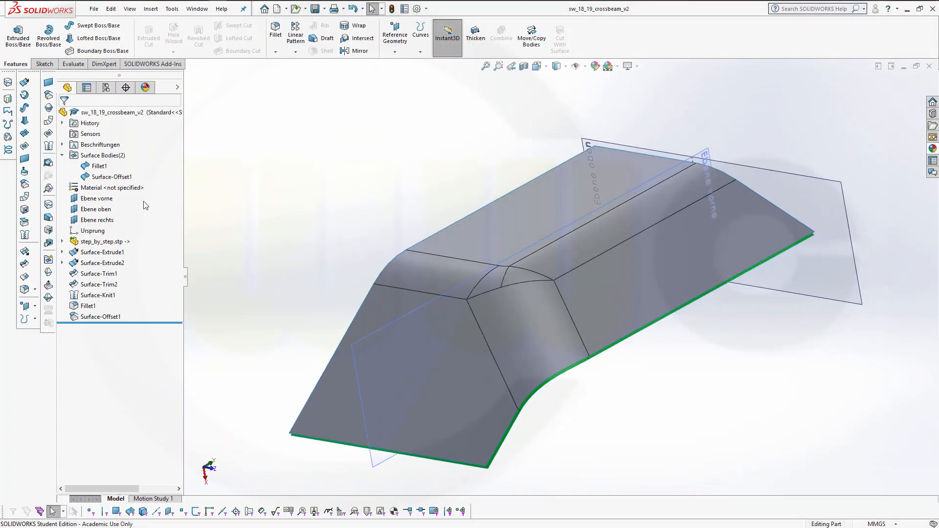
{"action": "left_click", "coordinate": [63, 241]}
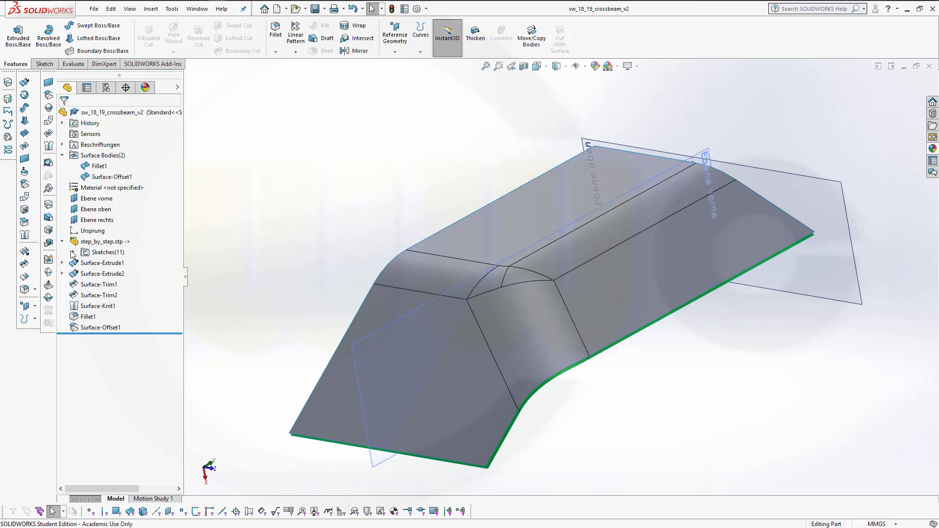
{"action": "left_click", "coordinate": [74, 252]}
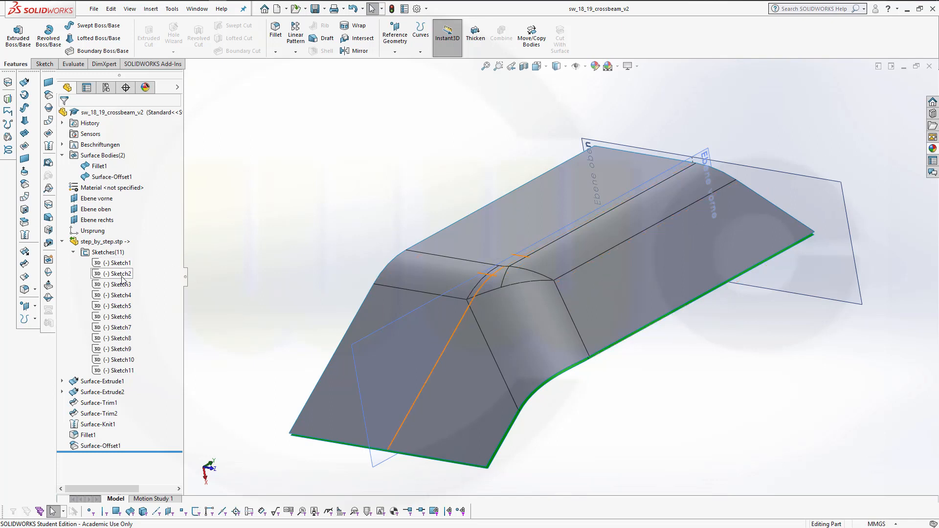
{"action": "right_click", "coordinate": [121, 318]}
{"action": "left_click", "coordinate": [129, 309]}
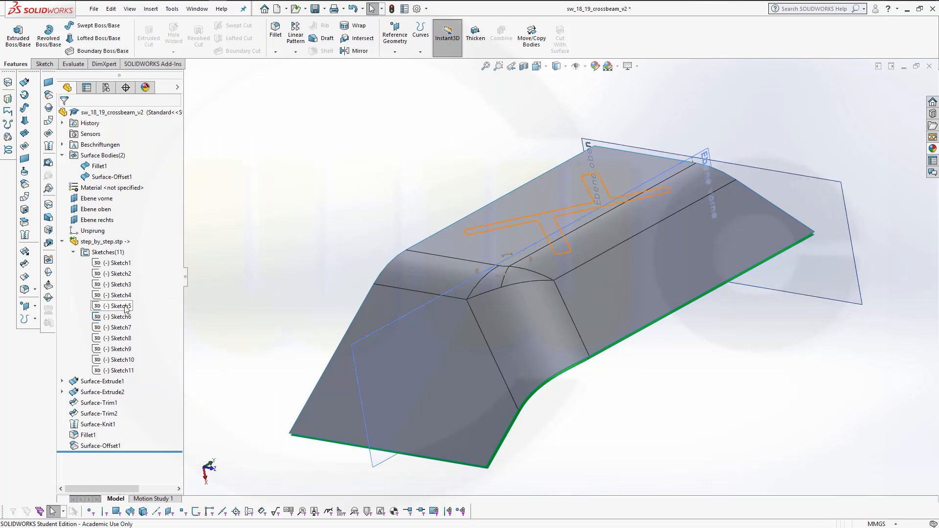
{"action": "right_click", "coordinate": [121, 277]}
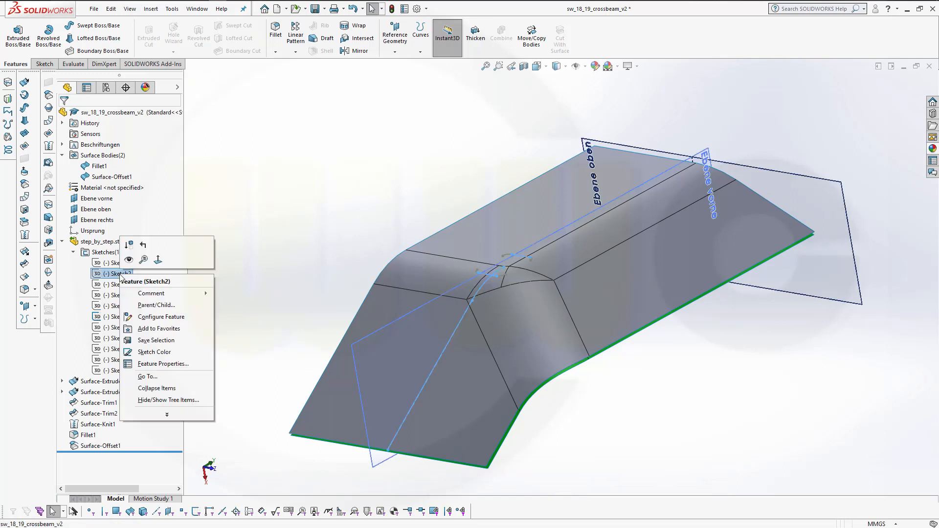
{"action": "left_click", "coordinate": [130, 268]}
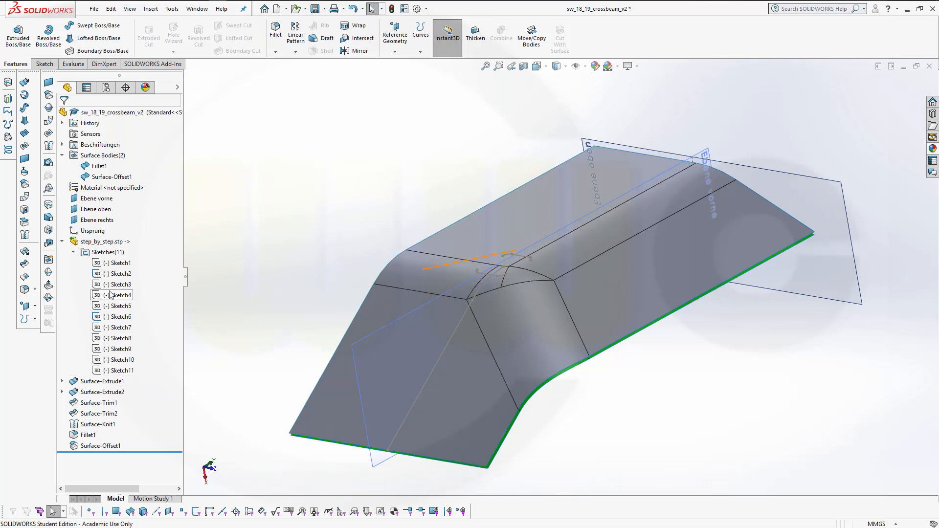
{"action": "right_click", "coordinate": [115, 265]}
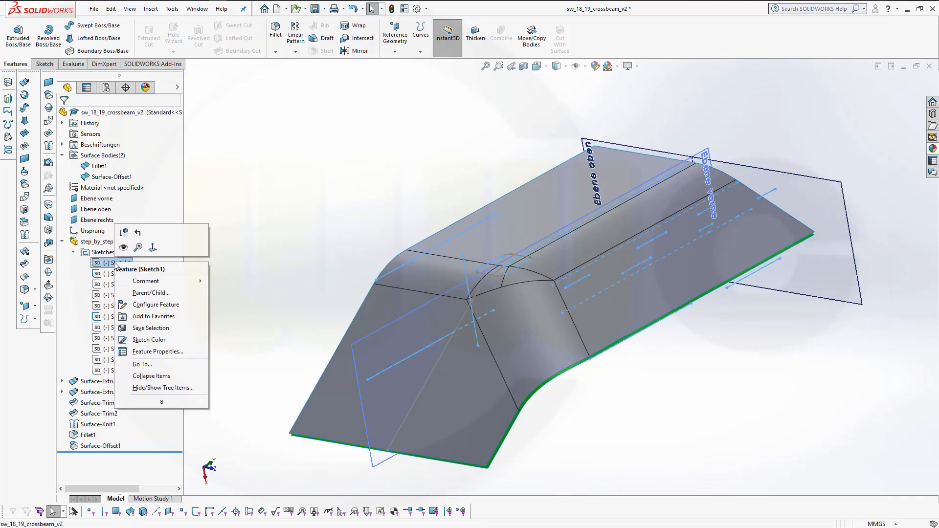
{"action": "key", "text": "Escape"}
{"action": "key", "text": "Escape"}
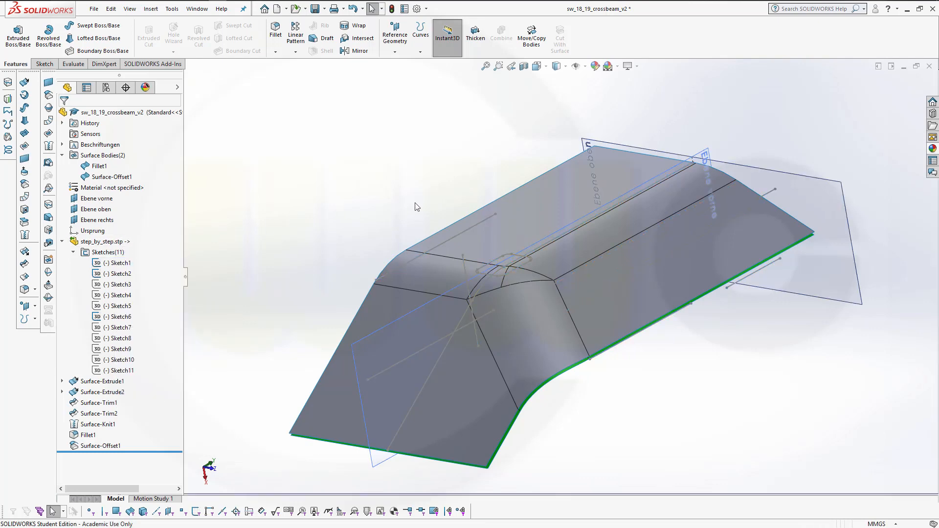
{"action": "mouse_move", "coordinate": [417, 208]}
{"action": "middle_mouse_down"}
{"action": "mouse_move", "coordinate": [478, 224]}
{"action": "mouse_move", "coordinate": [429, 204]}
{"action": "middle_mouse_up"}
{"action": "scroll", "coordinate": [527, 272], "scroll_direction": "down", "scroll_amount": 8}
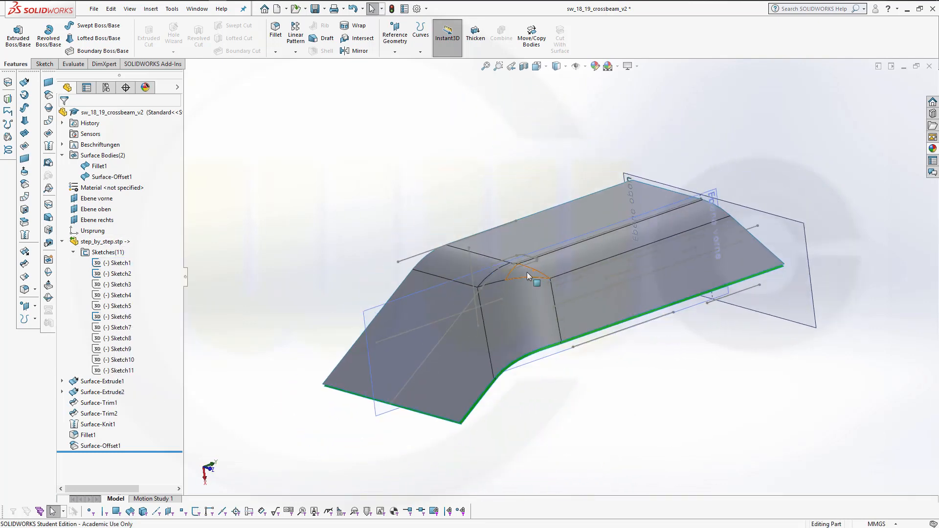
{"action": "mouse_move", "coordinate": [567, 258]}
{"action": "middle_mouse_down"}
{"action": "mouse_move", "coordinate": [567, 242]}
{"action": "mouse_move", "coordinate": [567, 250]}
{"action": "middle_mouse_up"}
{"action": "mouse_move", "coordinate": [583, 204]}
{"action": "middle_mouse_down"}
{"action": "mouse_move", "coordinate": [594, 216]}
{"action": "mouse_move", "coordinate": [582, 259]}
{"action": "mouse_move", "coordinate": [576, 208]}
{"action": "middle_mouse_up"}
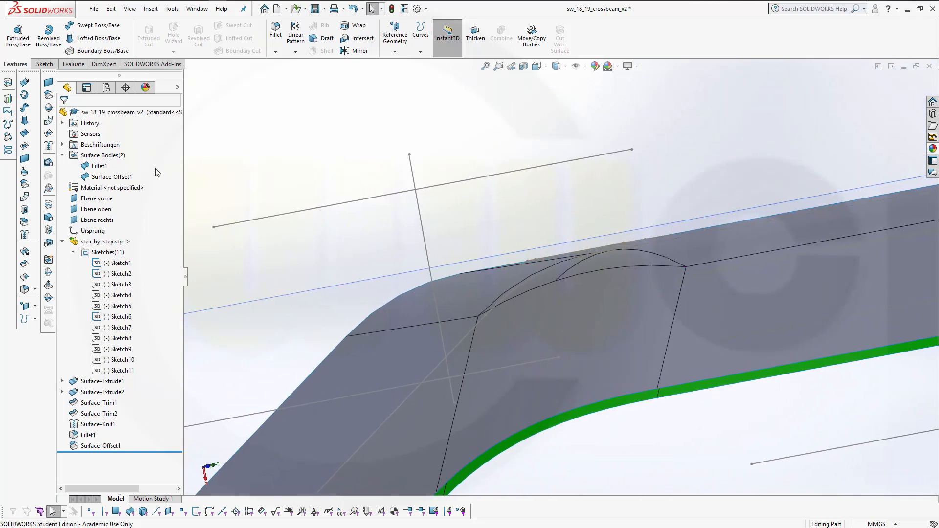
{"action": "left_click", "coordinate": [25, 159]}
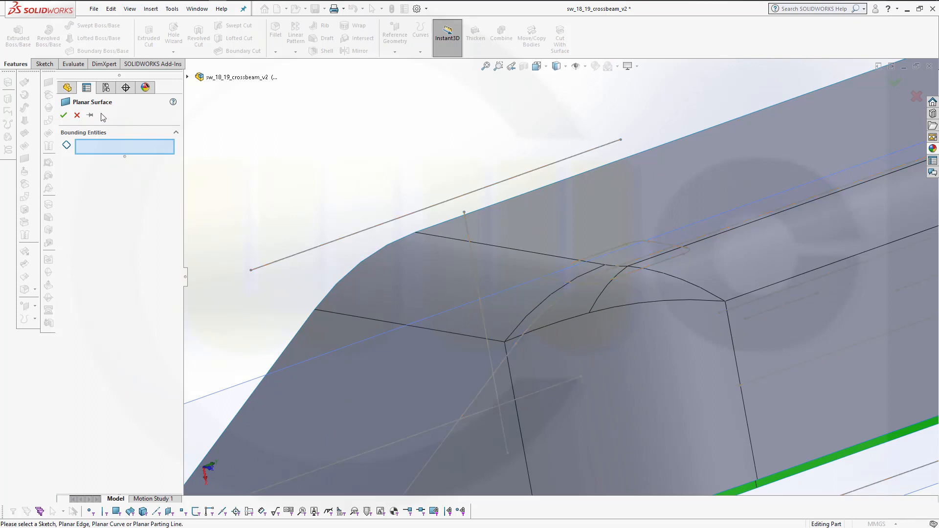
{"action": "left_click", "coordinate": [76, 115]}
Try to define a reference plane from two splines of Sketch2, then clear those references
{"action": "mouse_move", "coordinate": [409, 178]}
{"action": "middle_mouse_down"}
{"action": "mouse_move", "coordinate": [420, 160]}
{"action": "mouse_move", "coordinate": [398, 159]}
{"action": "mouse_move", "coordinate": [394, 178]}
{"action": "middle_mouse_up"}
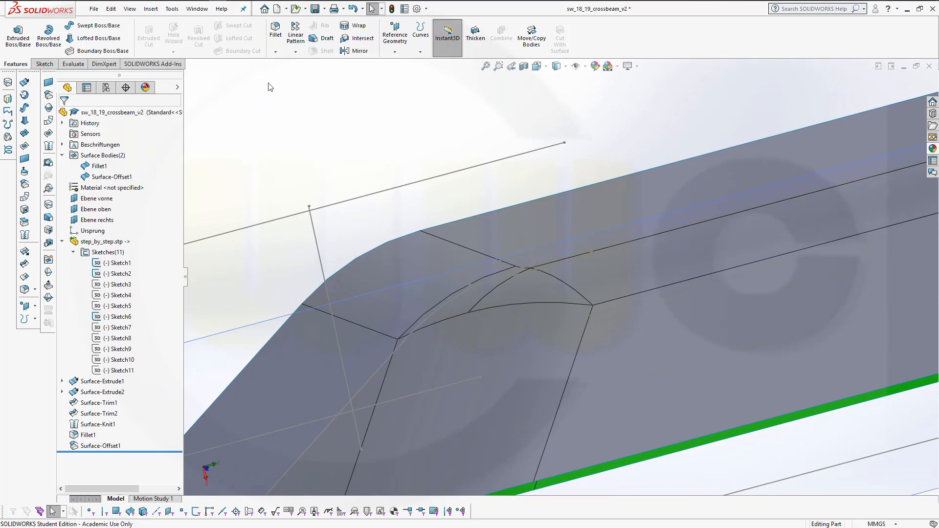
{"action": "left_click", "coordinate": [394, 37]}
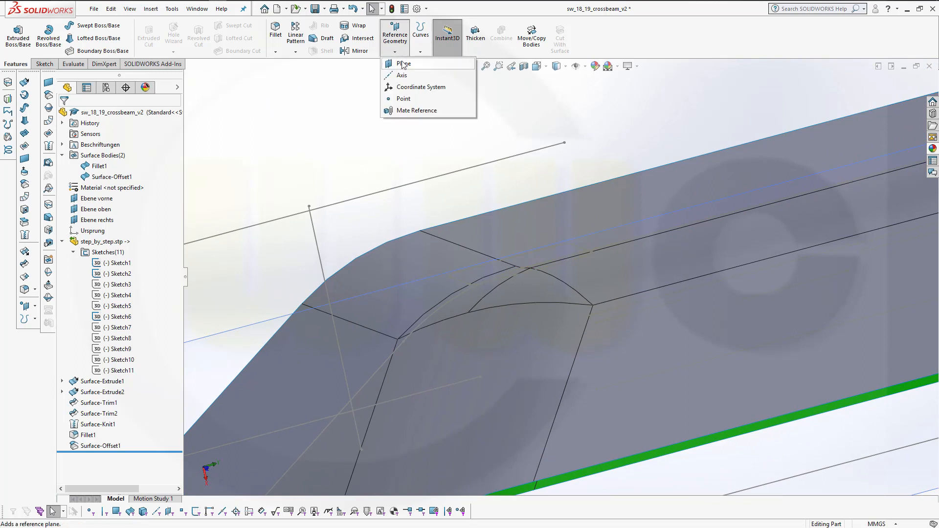
{"action": "left_click", "coordinate": [402, 64]}
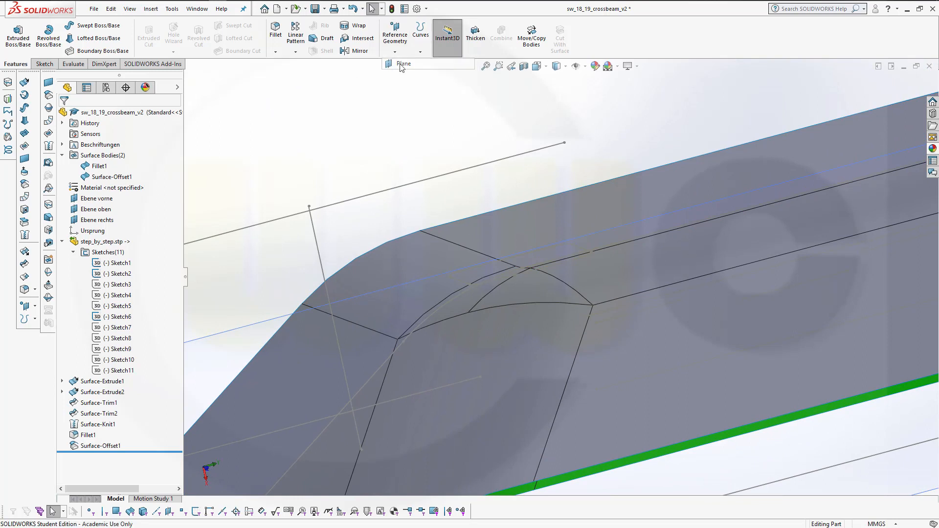
{"action": "left_click", "coordinate": [458, 280]}
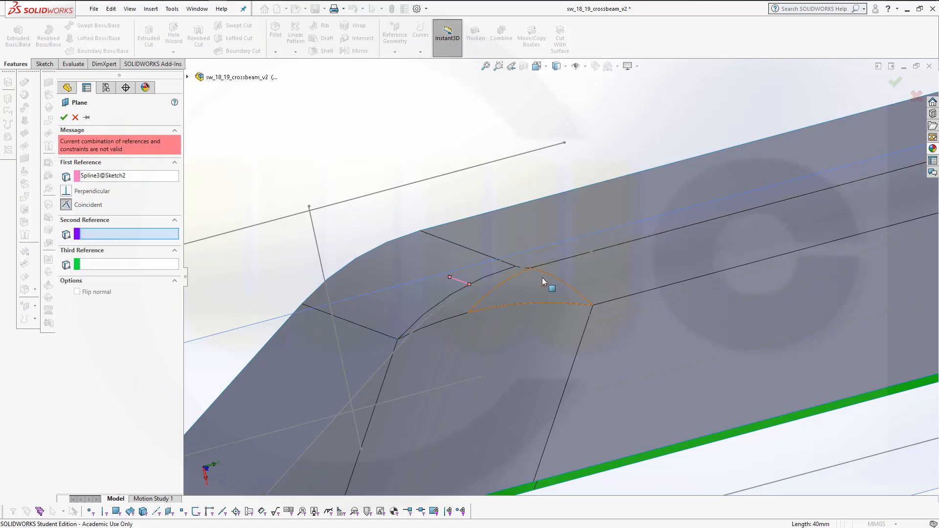
{"action": "scroll", "coordinate": [541, 277], "scroll_direction": "up", "scroll_amount": 2}
{"action": "scroll", "coordinate": [540, 278], "scroll_direction": "down", "scroll_amount": 4}
{"action": "middle_click_drag", "start_coordinate": [515, 267], "coordinate": [560, 279]}
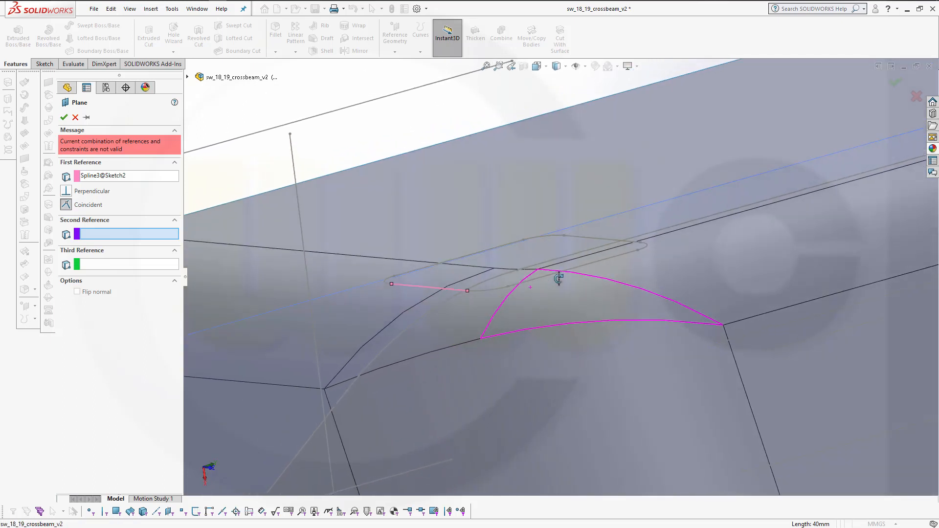
{"action": "left_click", "coordinate": [588, 238]}
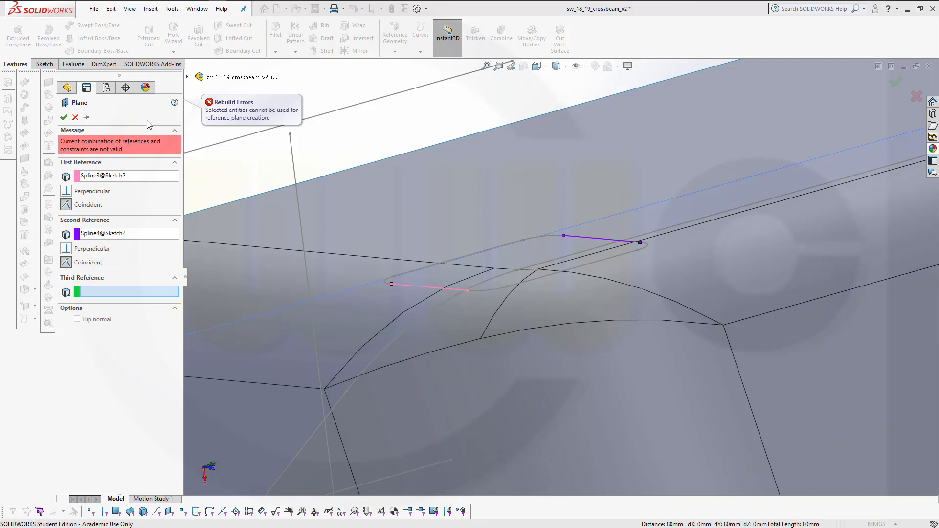
{"action": "left_click", "coordinate": [118, 176]}
{"action": "key", "text": "Delete"}
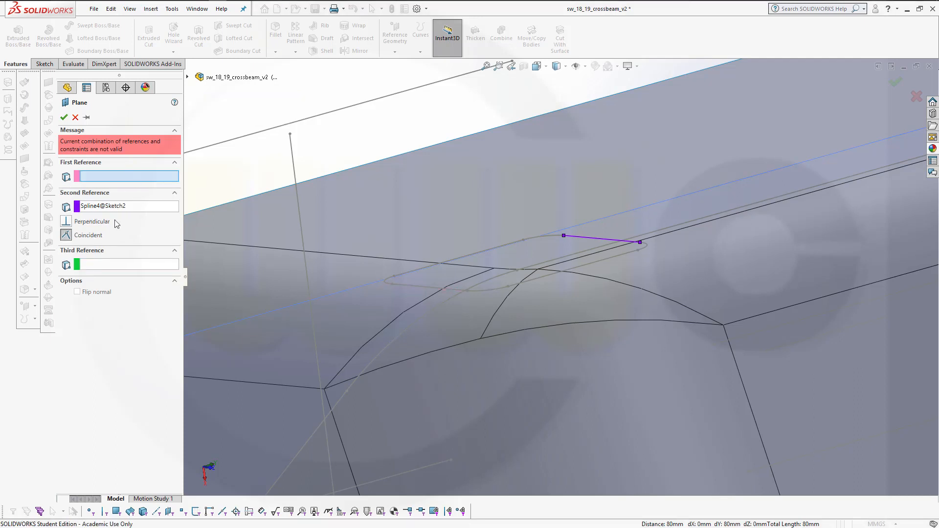
{"action": "right_click", "coordinate": [105, 206]}
{"action": "left_click", "coordinate": [125, 215]}
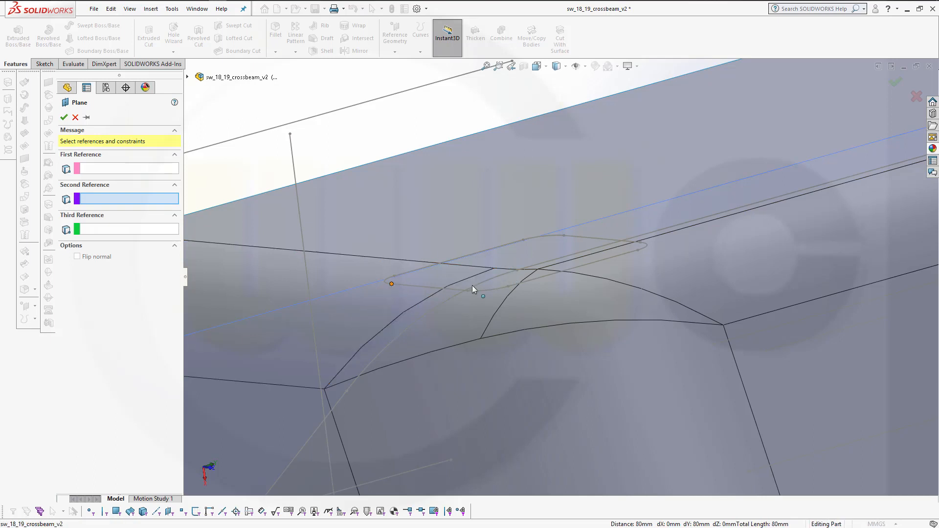
Create a reference plane through Point5 and Point6 of Sketch2 and Point9 of Sketch1
{"action": "left_click", "coordinate": [391, 284]}
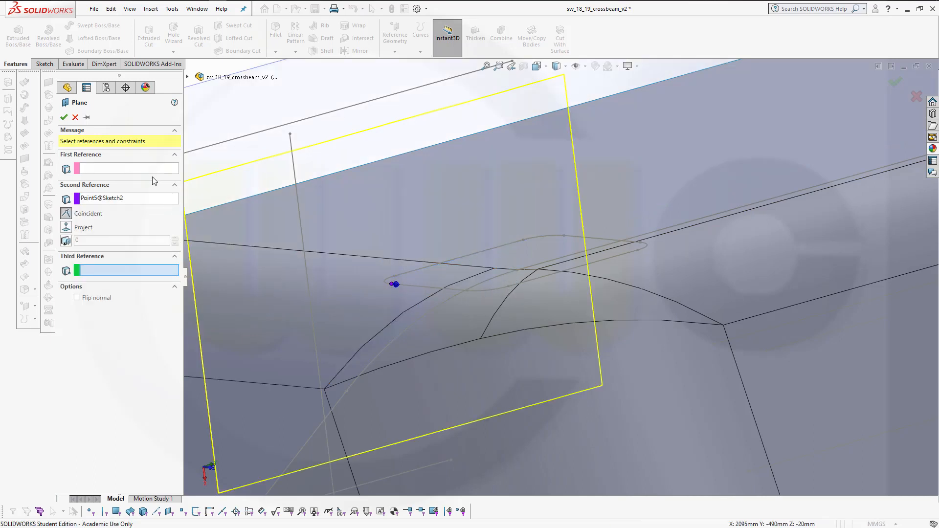
{"action": "left_click", "coordinate": [126, 169]}
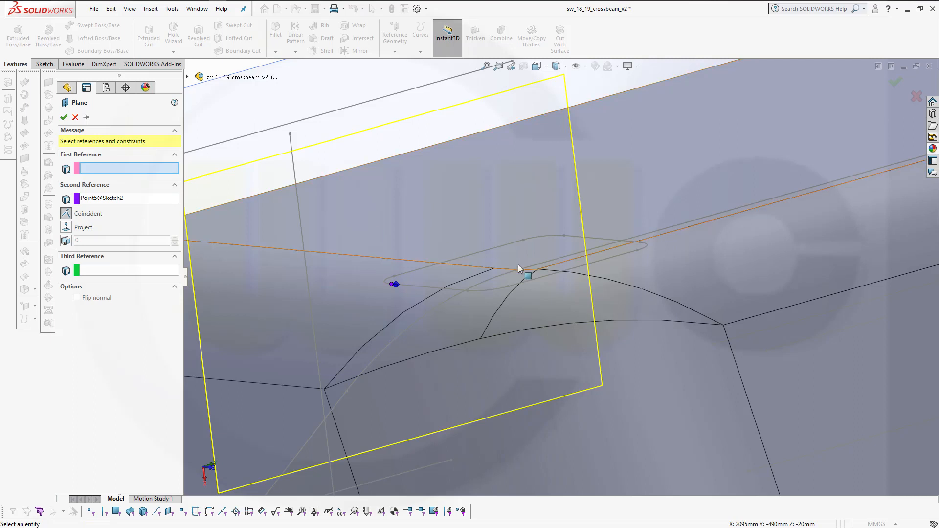
{"action": "left_click", "coordinate": [509, 287]}
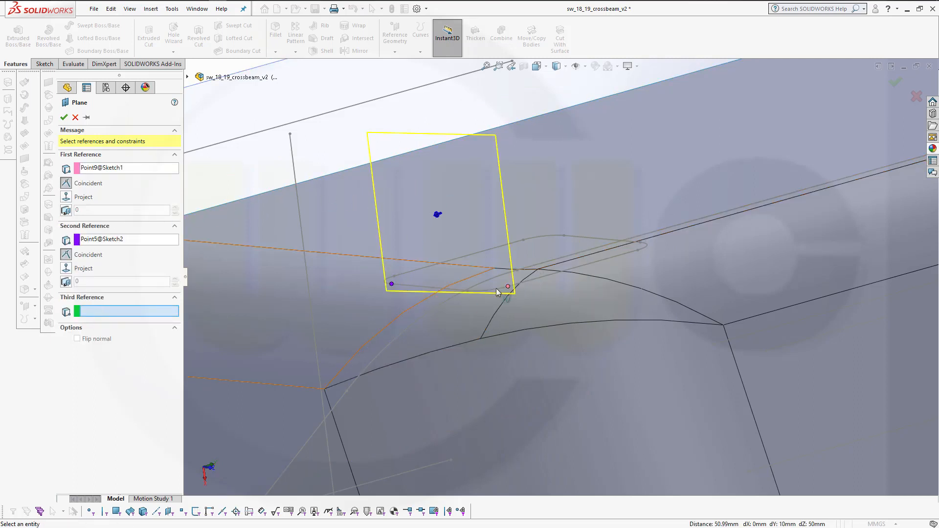
{"action": "left_click", "coordinate": [564, 235]}
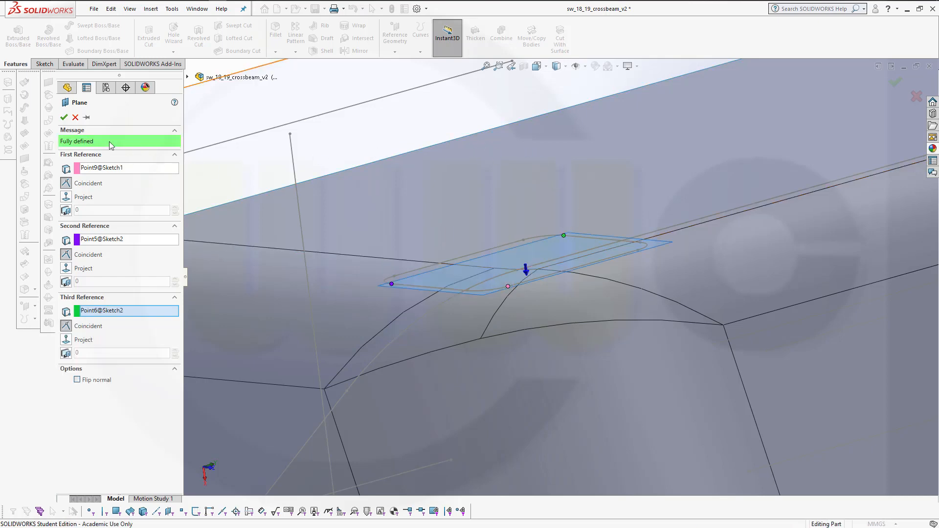
{"action": "left_click", "coordinate": [65, 118]}
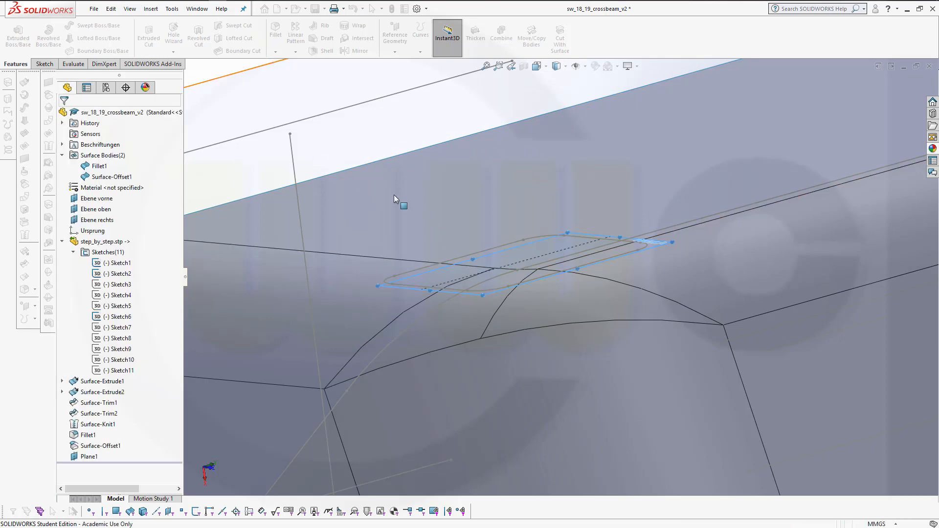
Open a new sketch on Plane1
{"action": "middle_click_drag", "start_coordinate": [494, 255], "coordinate": [514, 270]}
{"action": "scroll", "coordinate": [514, 270], "scroll_direction": "up", "scroll_amount": 4}
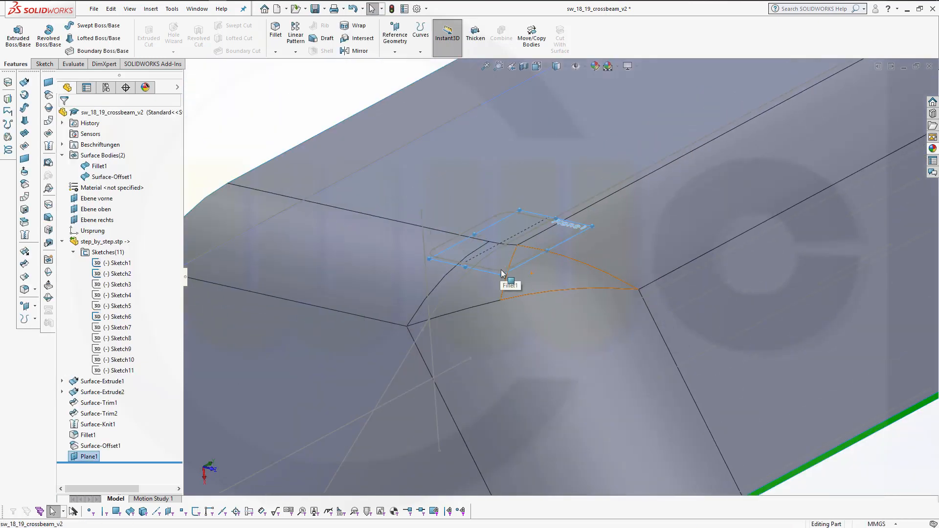
{"action": "left_click", "coordinate": [198, 134]}
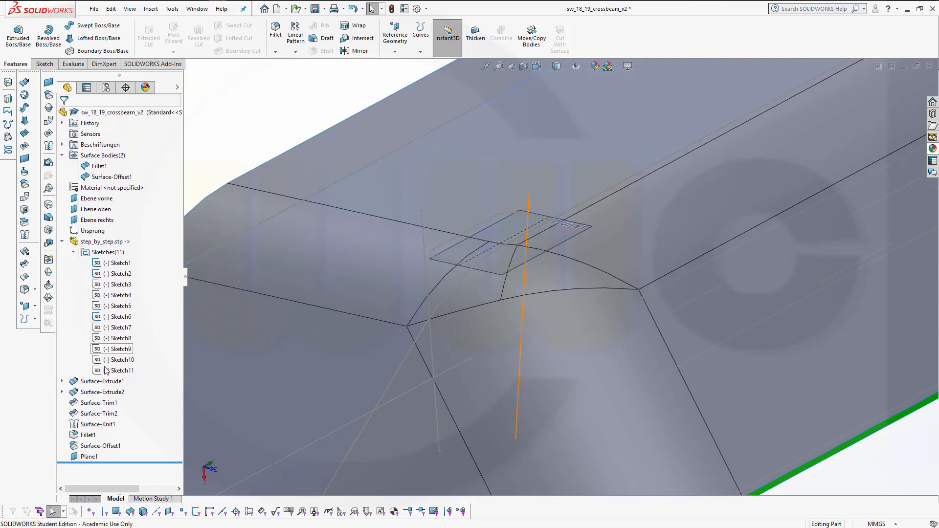
{"action": "left_click", "coordinate": [84, 459]}
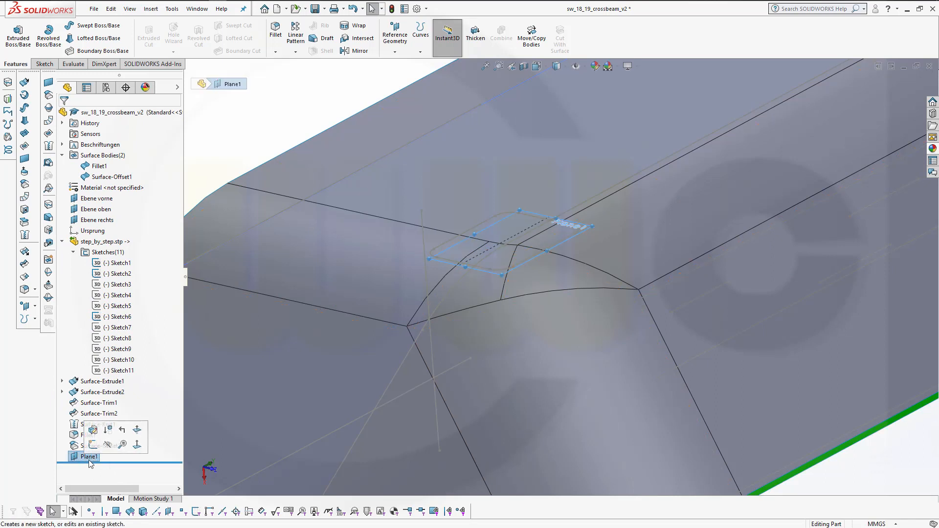
{"action": "left_click", "coordinate": [93, 445]}
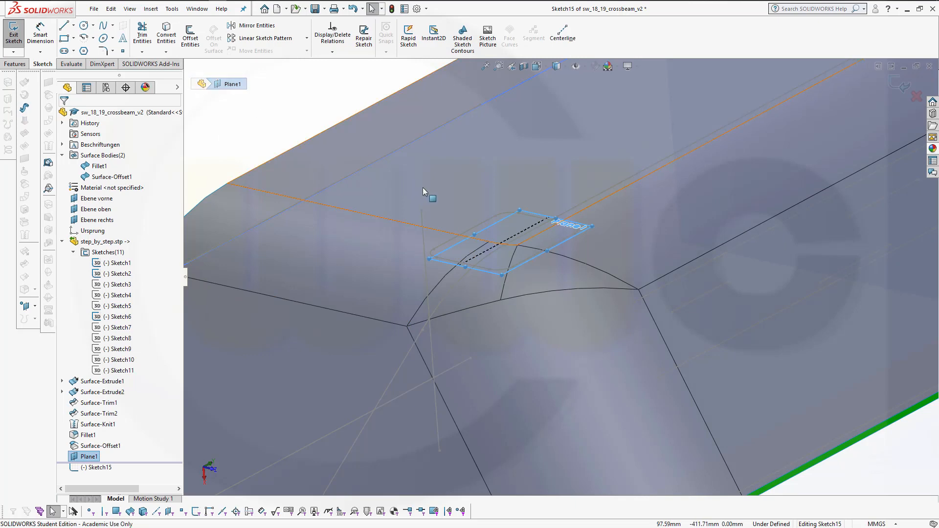
Convert the seven splines from Sketch1, Sketch2 and Sketch6 outlining the slot into the sketch and exit it
{"action": "middle_click_drag", "start_coordinate": [422, 187], "coordinate": [410, 181]}
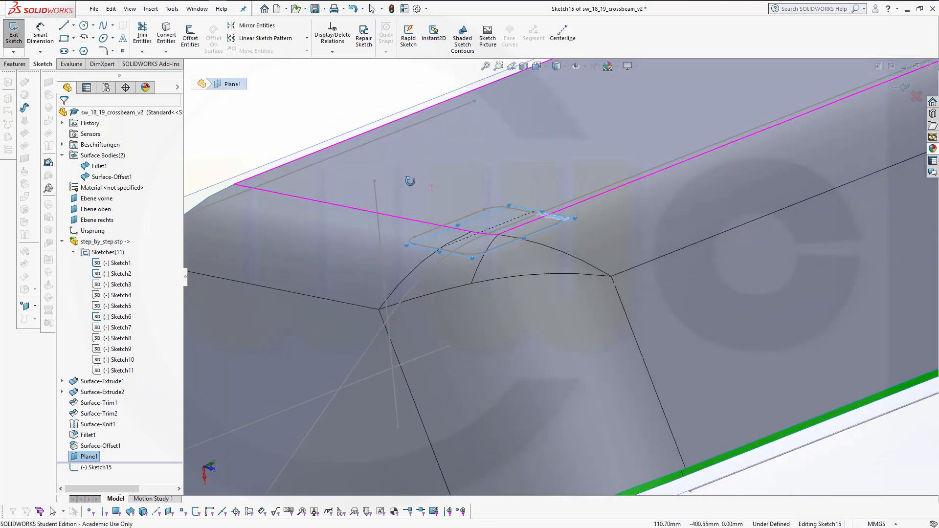
{"action": "middle_click_drag", "start_coordinate": [410, 181], "coordinate": [412, 181]}
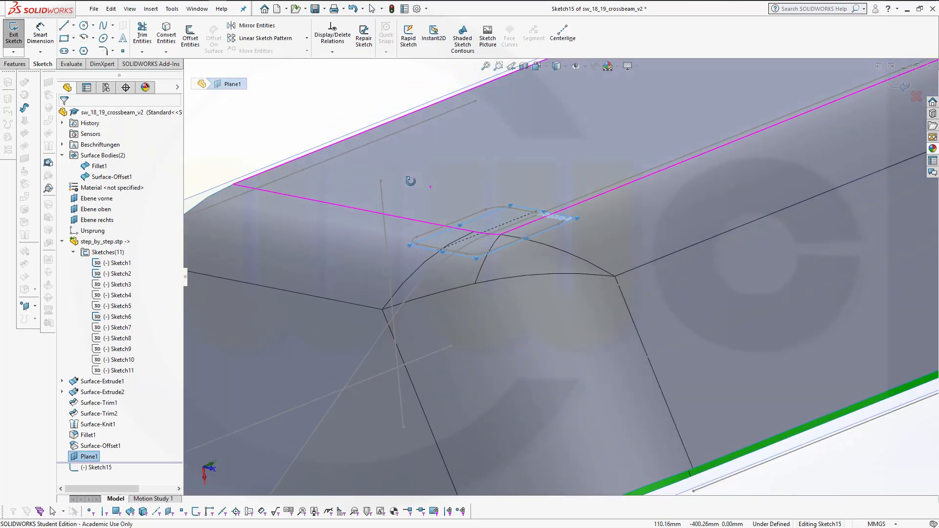
{"action": "left_click", "coordinate": [167, 35]}
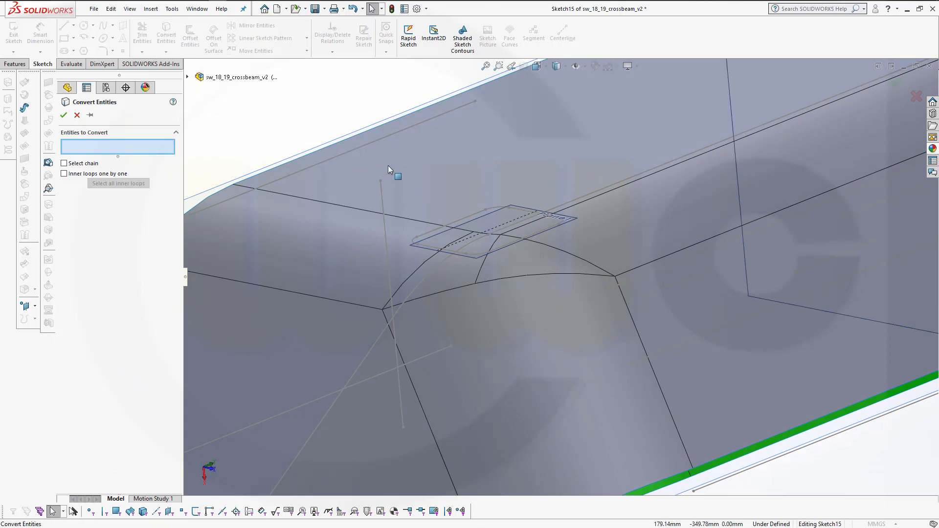
{"action": "left_click", "coordinate": [430, 232]}
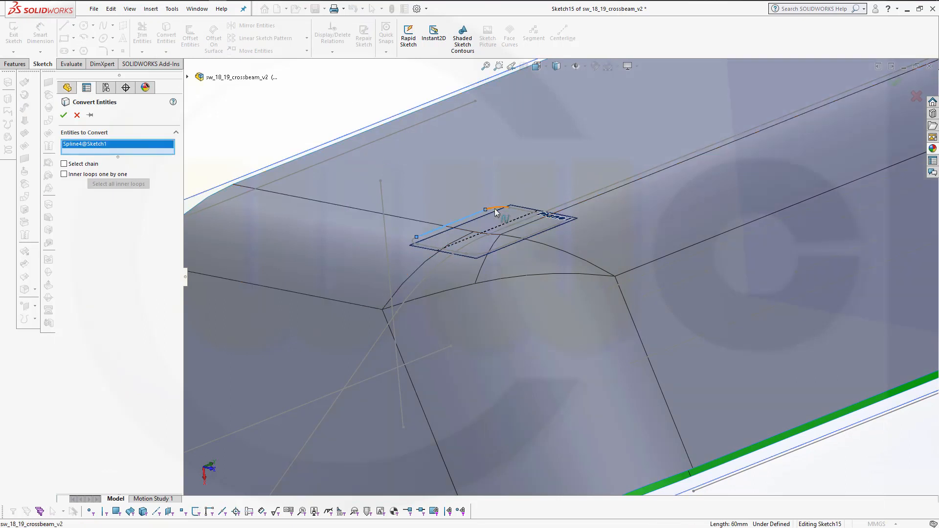
{"action": "left_click", "coordinate": [503, 209]}
{"action": "left_click", "coordinate": [416, 243]}
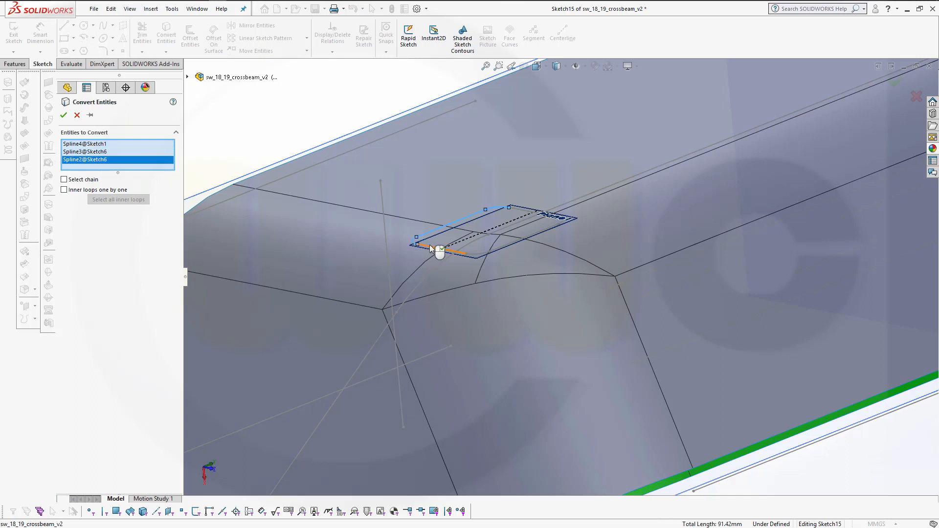
{"action": "left_click", "coordinate": [440, 254]}
{"action": "left_click", "coordinate": [474, 254]}
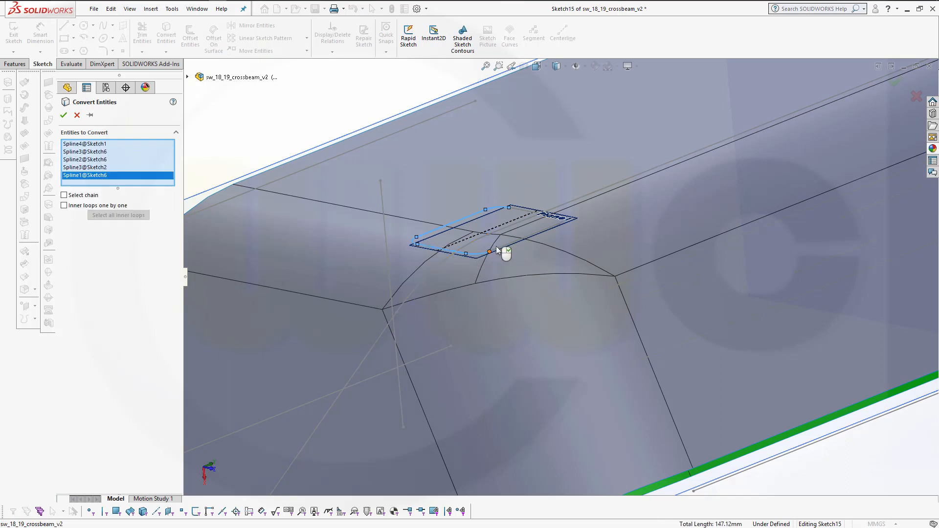
{"action": "left_click", "coordinate": [502, 248]}
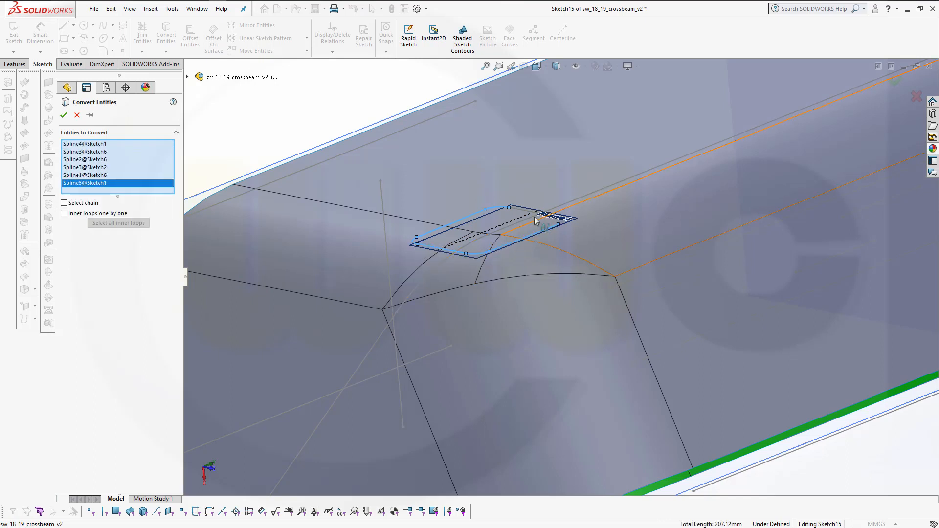
{"action": "left_click", "coordinate": [541, 213]}
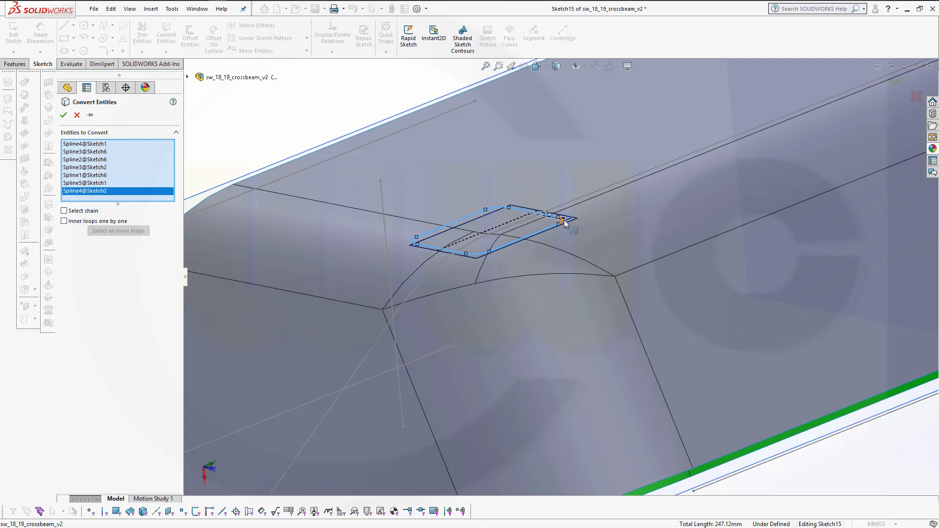
{"action": "left_click", "coordinate": [64, 115]}
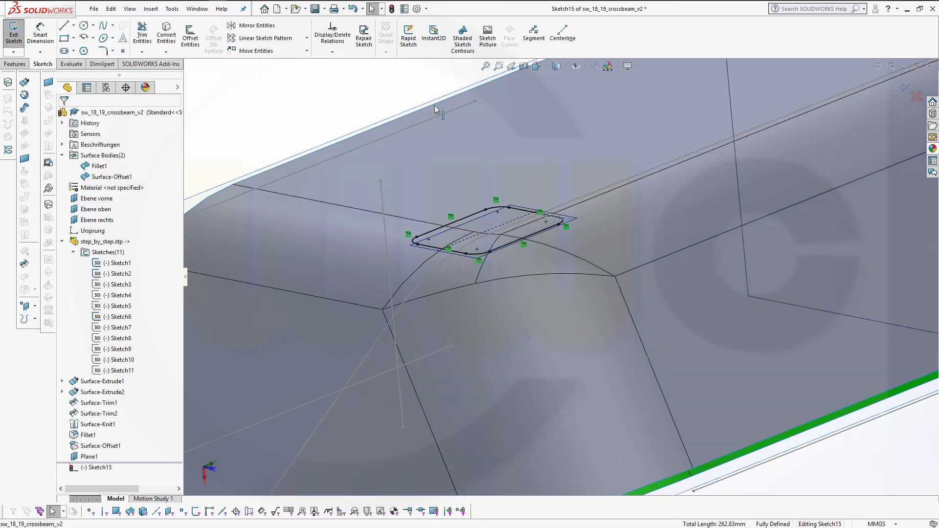
{"action": "left_click", "coordinate": [905, 88]}
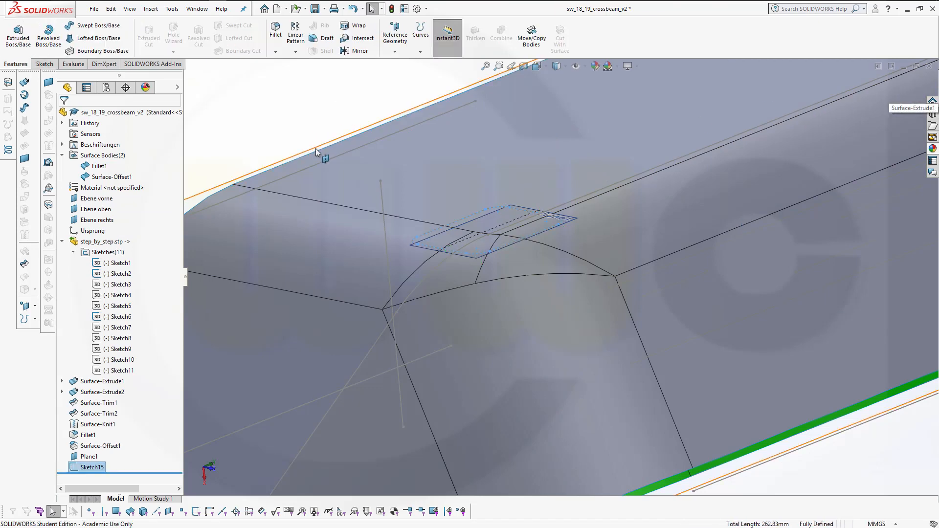
Create a planar surface bounded by Sketch15
{"action": "middle_click_drag", "start_coordinate": [327, 263], "coordinate": [302, 269]}
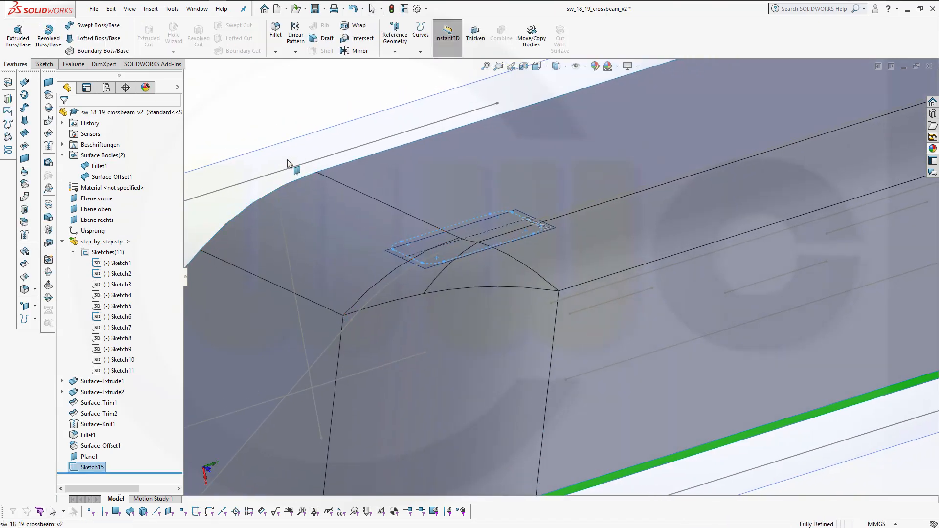
{"action": "left_click", "coordinate": [257, 108]}
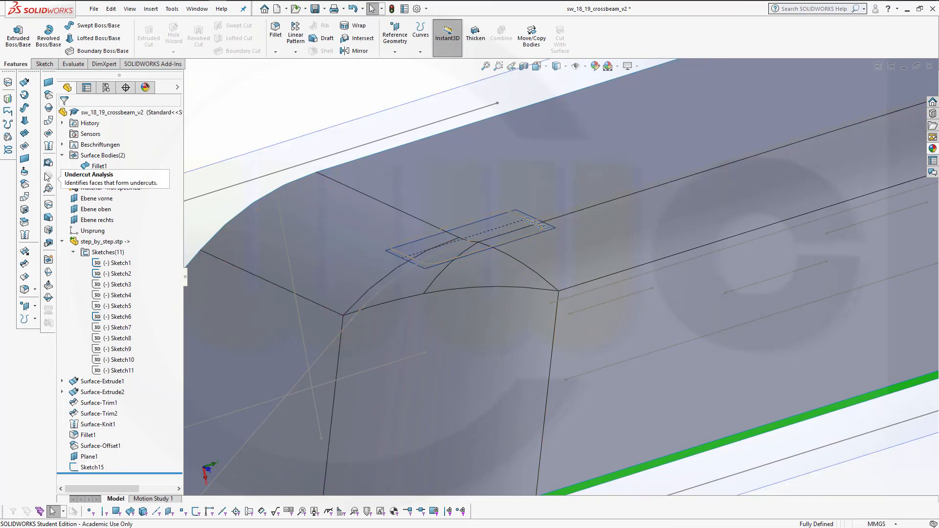
{"action": "left_click", "coordinate": [27, 161]}
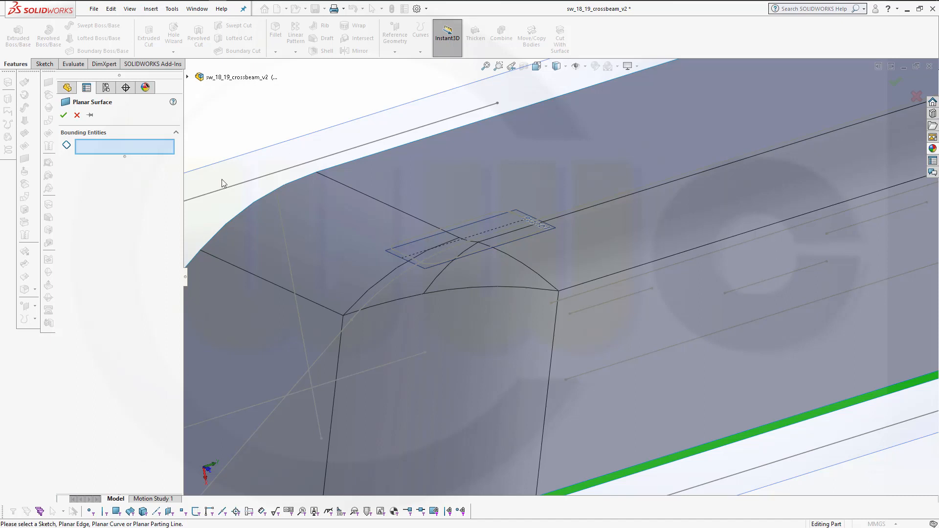
{"action": "left_click", "coordinate": [188, 77]}
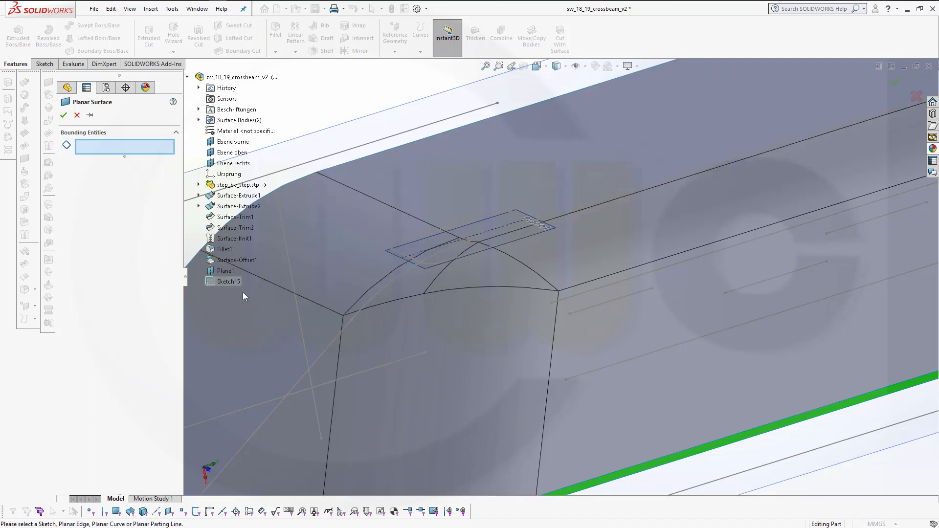
{"action": "left_click", "coordinate": [227, 283]}
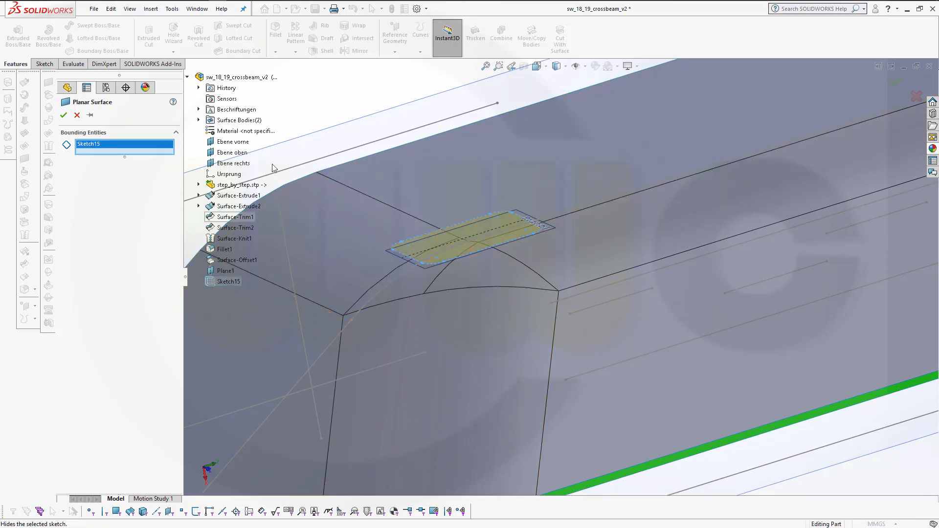
{"action": "left_click", "coordinate": [63, 115]}
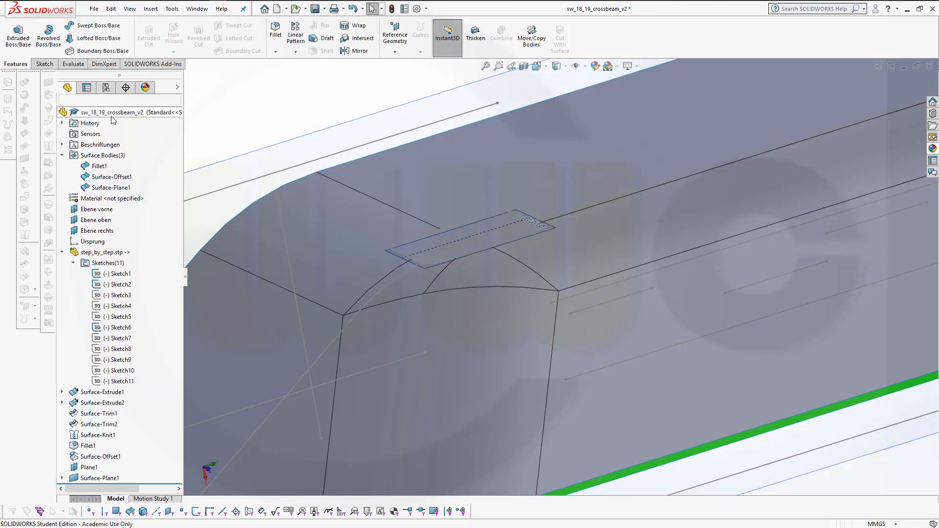
Hide the Fillet1 surface body
{"action": "middle_click_drag", "start_coordinate": [346, 228], "coordinate": [365, 296]}
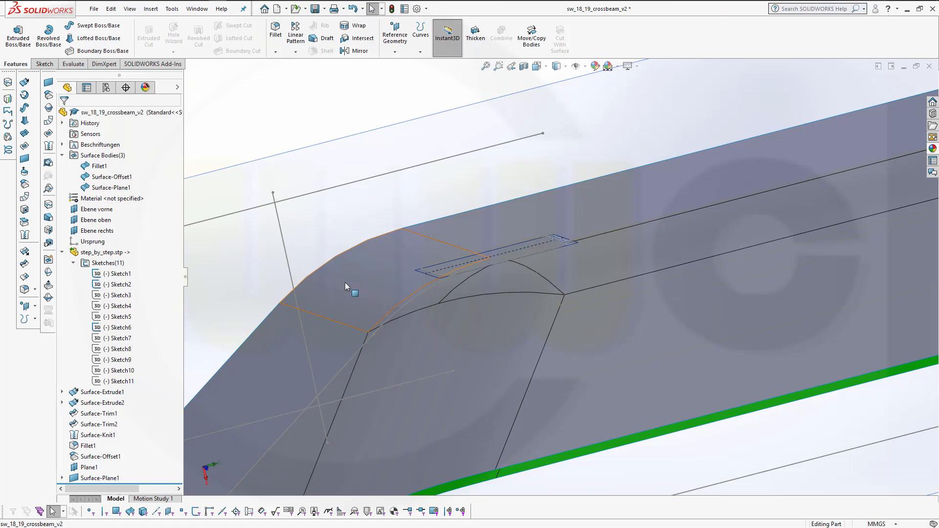
{"action": "right_click", "coordinate": [104, 170]}
{"action": "left_click", "coordinate": [113, 153]}
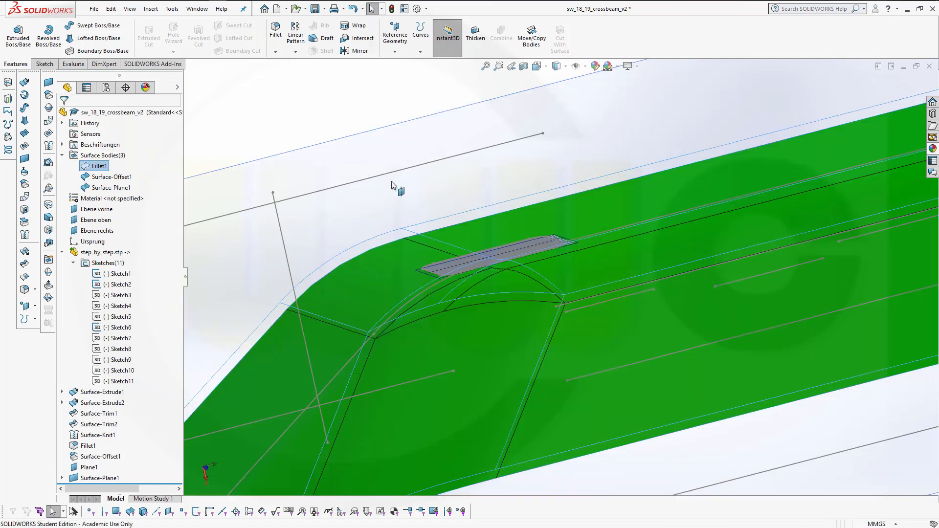
Start a tapered-to-vector ruled surface with a 30 mm distance, using Plane1 as the reference vector
{"action": "middle_click_drag", "start_coordinate": [398, 189], "coordinate": [391, 219]}
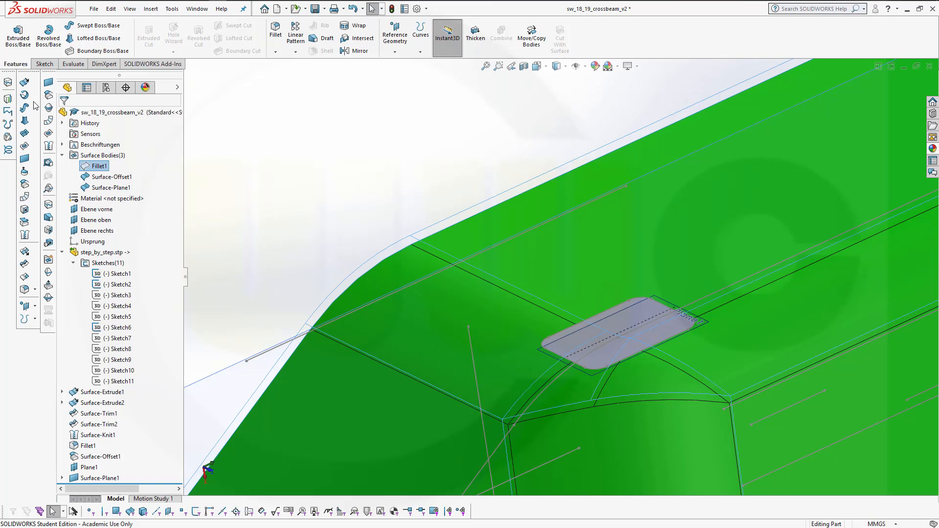
{"action": "left_click", "coordinate": [24, 197]}
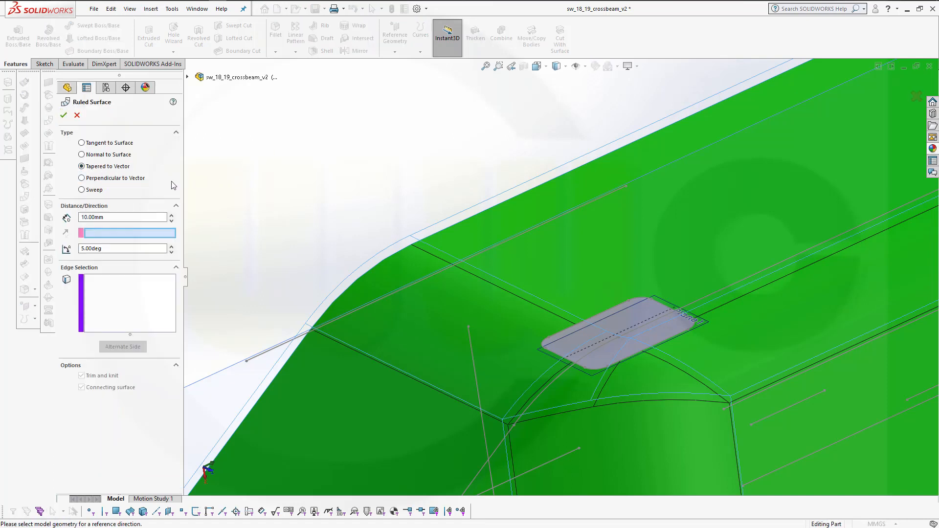
{"action": "left_click", "coordinate": [125, 217]}
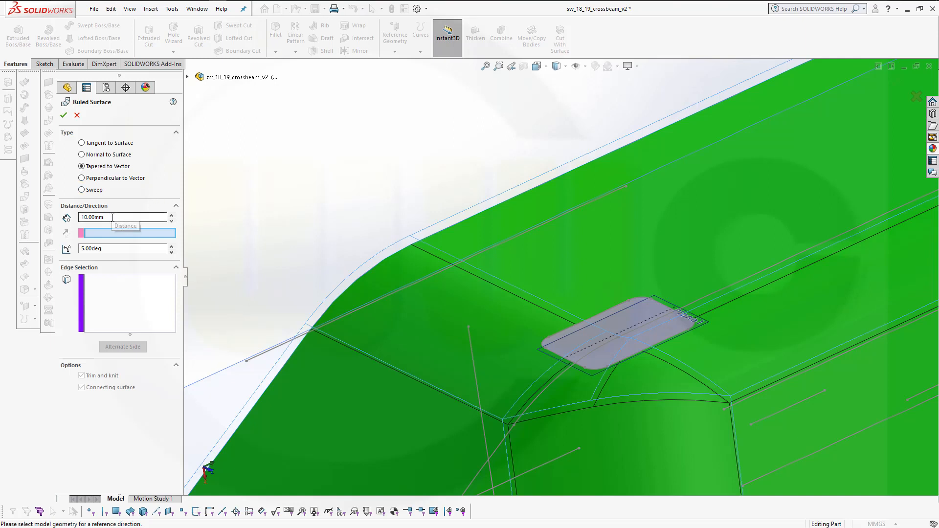
{"action": "type", "text": "30"}
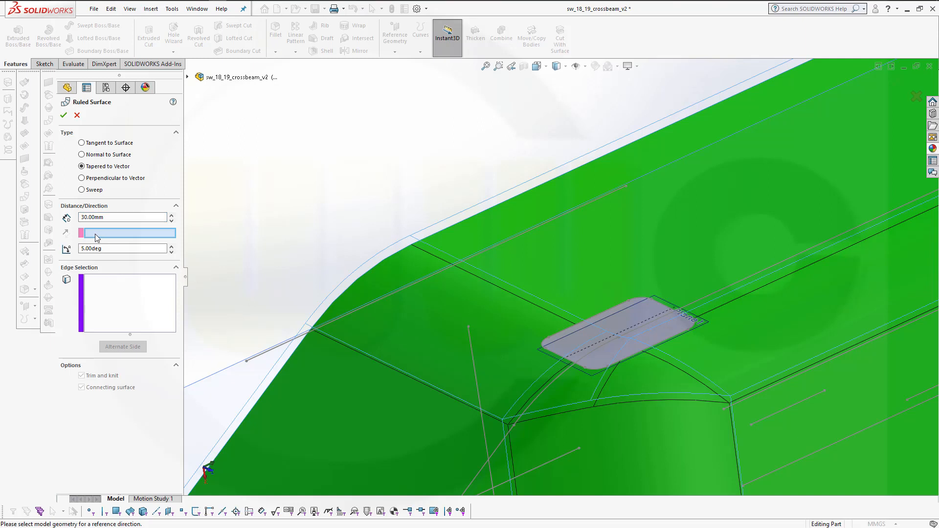
{"action": "left_click", "coordinate": [106, 249]}
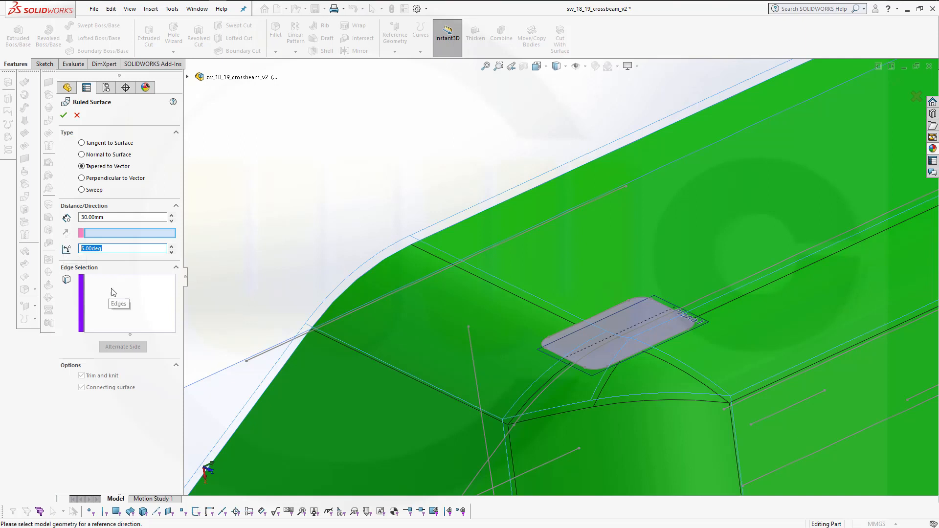
{"action": "left_click", "coordinate": [118, 237]}
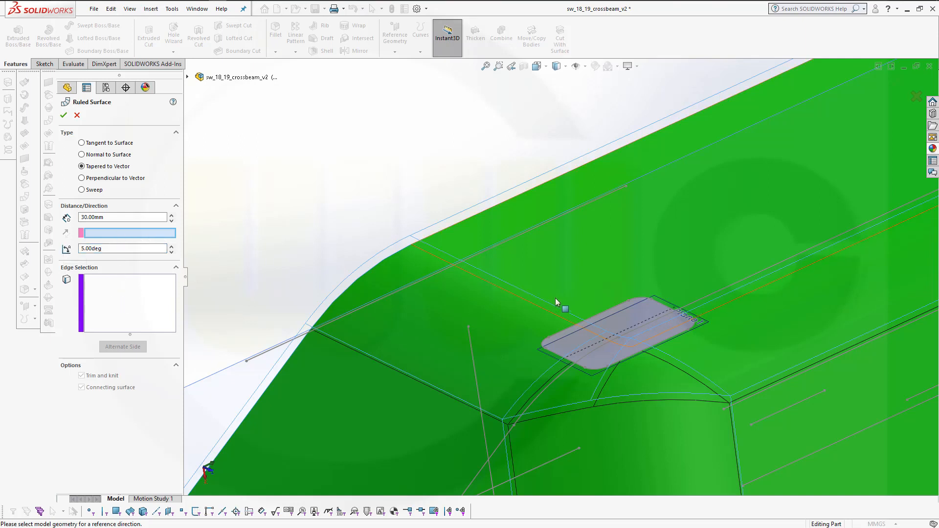
{"action": "left_click", "coordinate": [675, 308]}
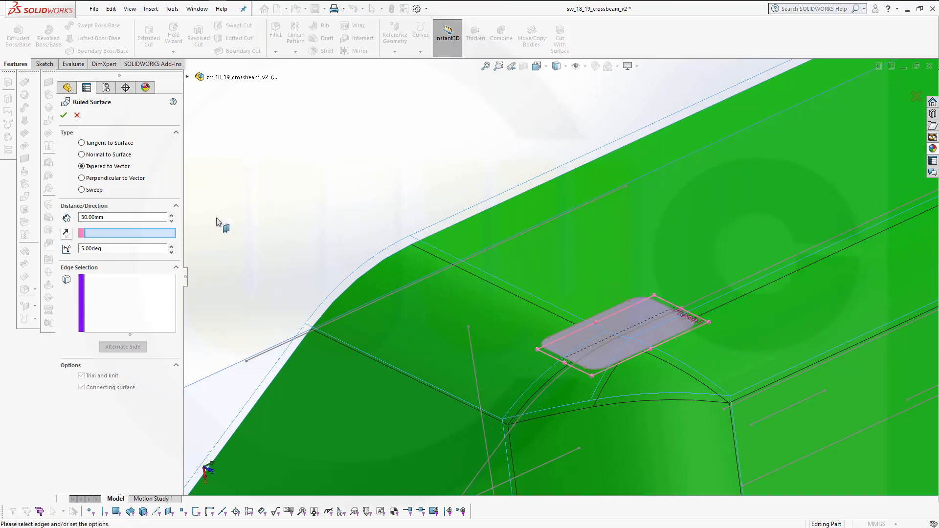
Set the ruled surface taper angle to 60 degrees
{"action": "left_click", "coordinate": [109, 249]}
{"action": "type", "text": "60"}
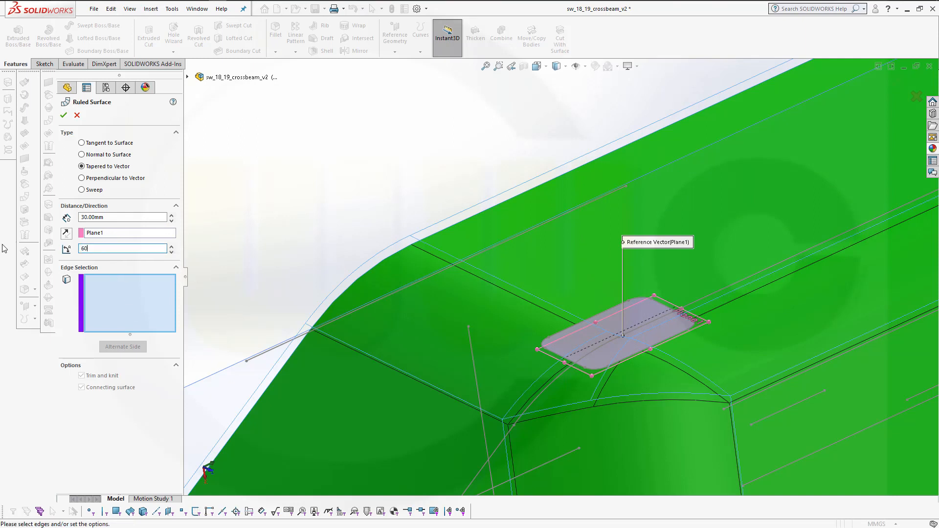
{"action": "key", "text": "Tab"}
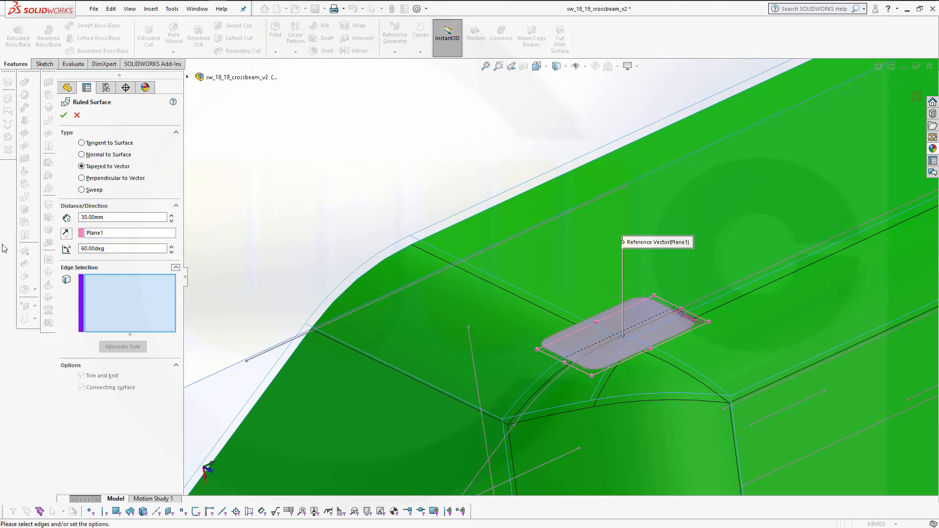
Select the eight boundary edges of the offset slot surface for the ruled surface
{"action": "left_click", "coordinate": [134, 304]}
{"action": "scroll", "coordinate": [611, 411], "scroll_direction": "down", "scroll_amount": 3}
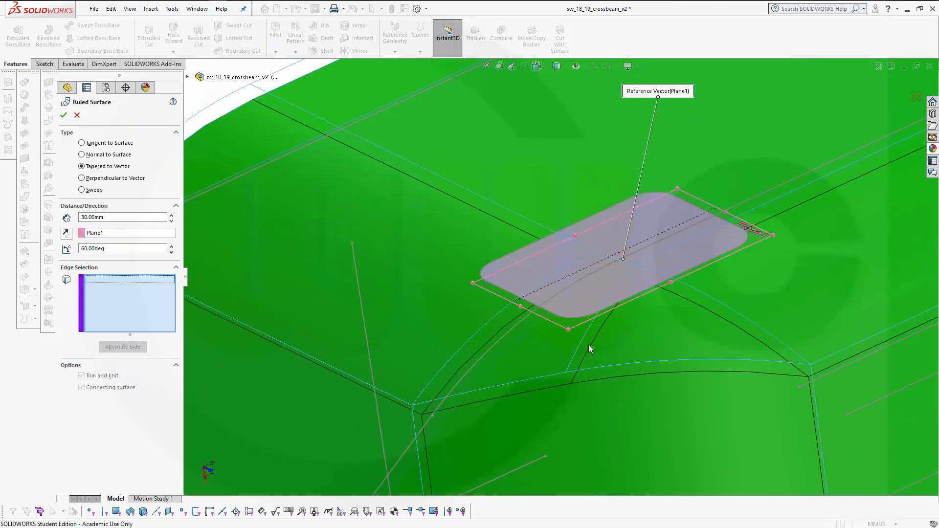
{"action": "left_click", "coordinate": [578, 320]}
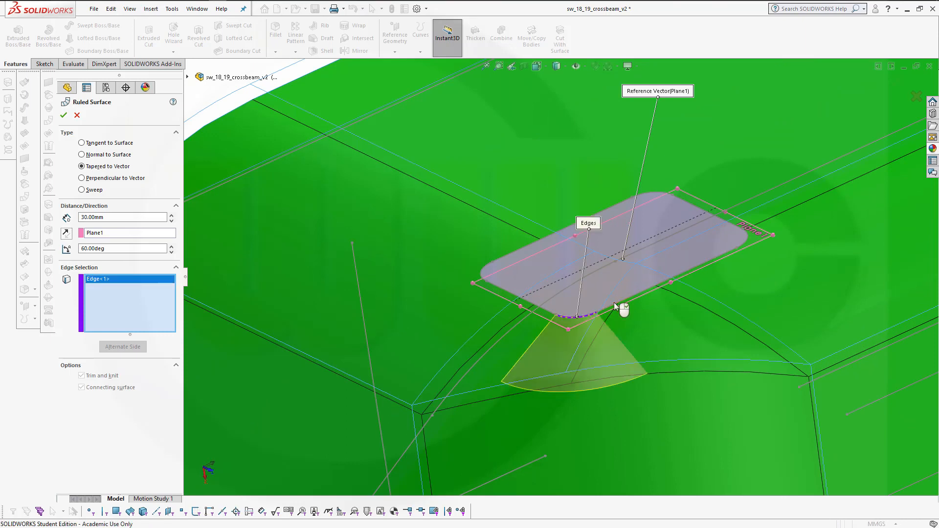
{"action": "left_click", "coordinate": [639, 294]}
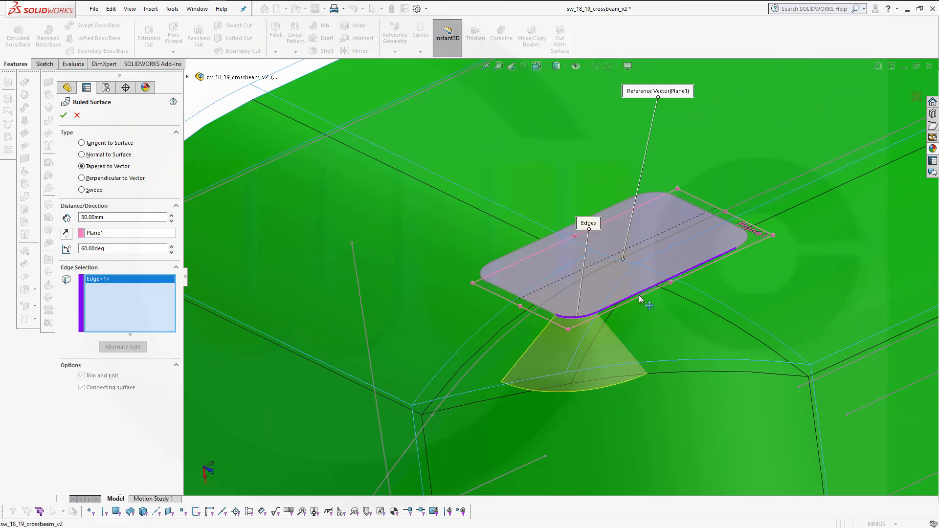
{"action": "left_click", "coordinate": [746, 239]}
{"action": "left_click", "coordinate": [674, 198]}
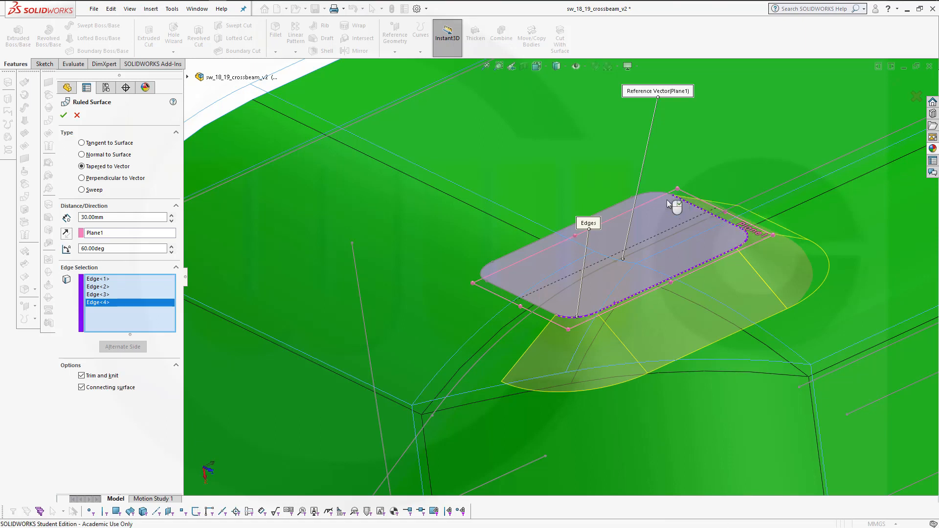
{"action": "left_click", "coordinate": [658, 196]}
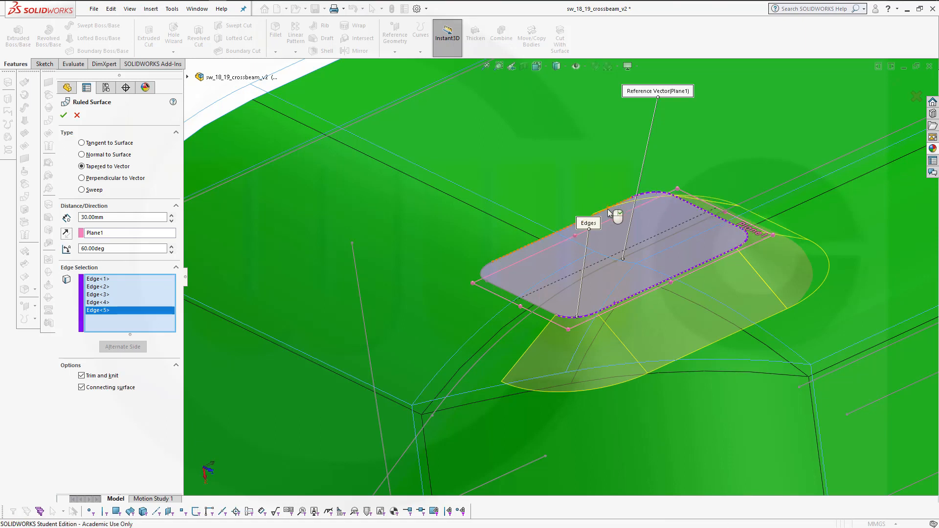
{"action": "left_click", "coordinate": [480, 272]}
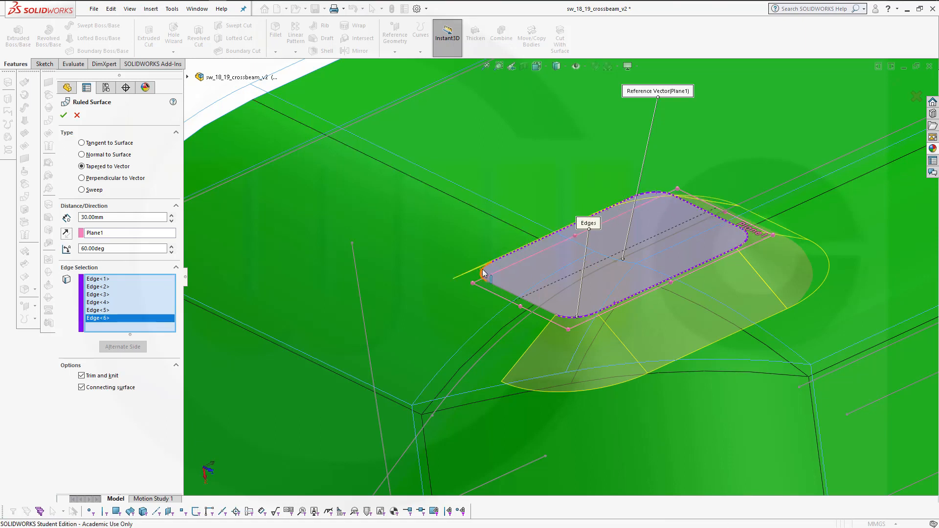
{"action": "left_click", "coordinate": [484, 272]}
{"action": "left_click", "coordinate": [510, 296]}
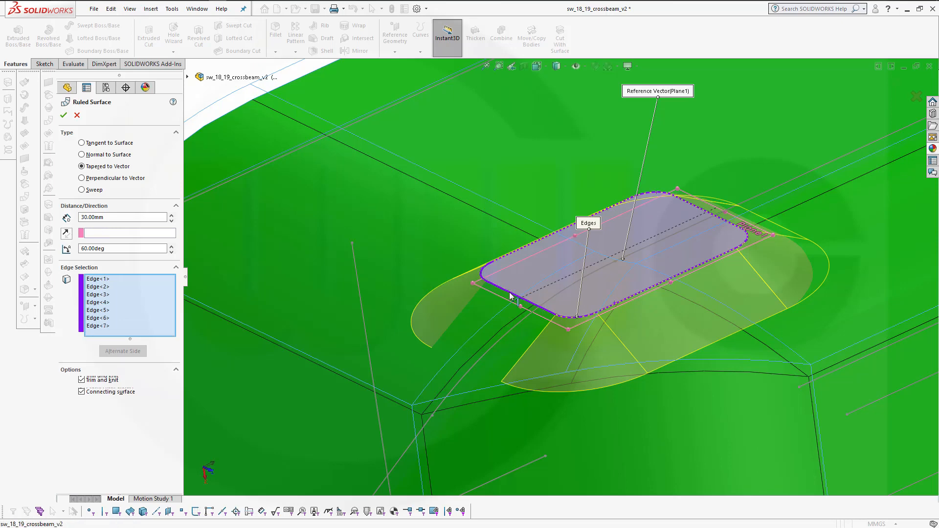
{"action": "middle_click_drag", "start_coordinate": [421, 256], "coordinate": [384, 224]}
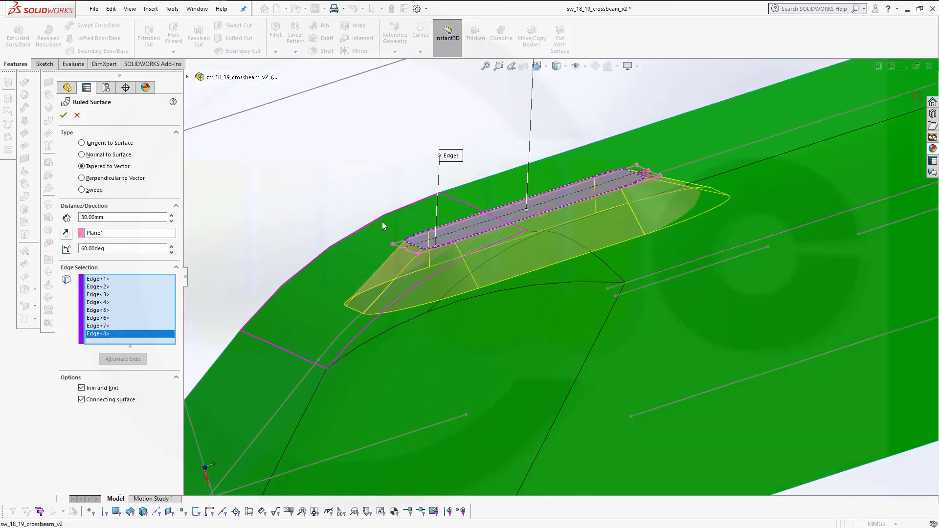
Set the taper angle to 30 degrees and confirm the ruled surface
{"action": "double_click", "coordinate": [118, 248]}
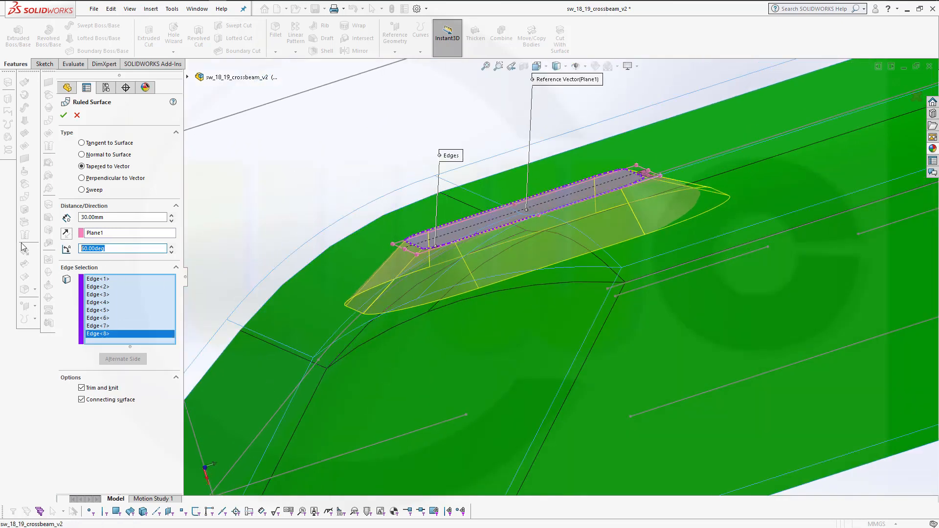
{"action": "type", "text": "30"}
{"action": "key", "text": "Return"}
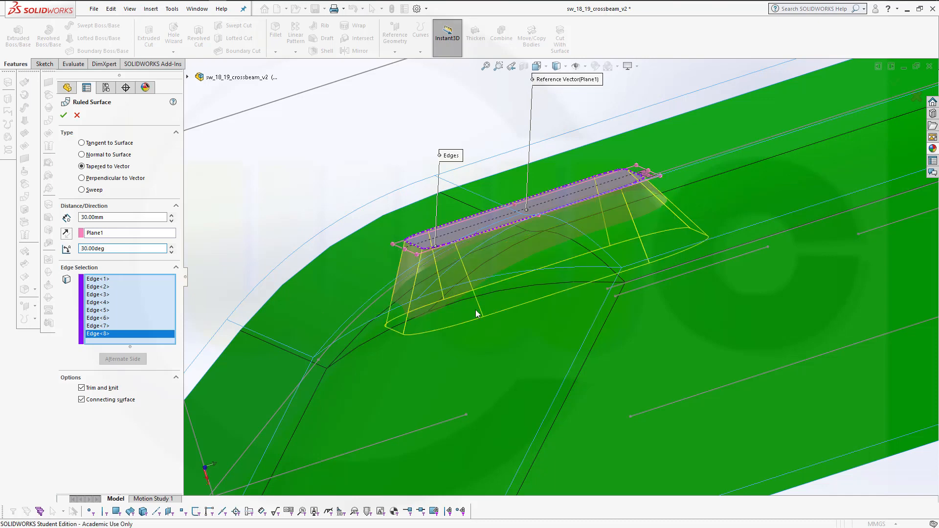
{"action": "middle_click_drag", "start_coordinate": [478, 315], "coordinate": [513, 268]}
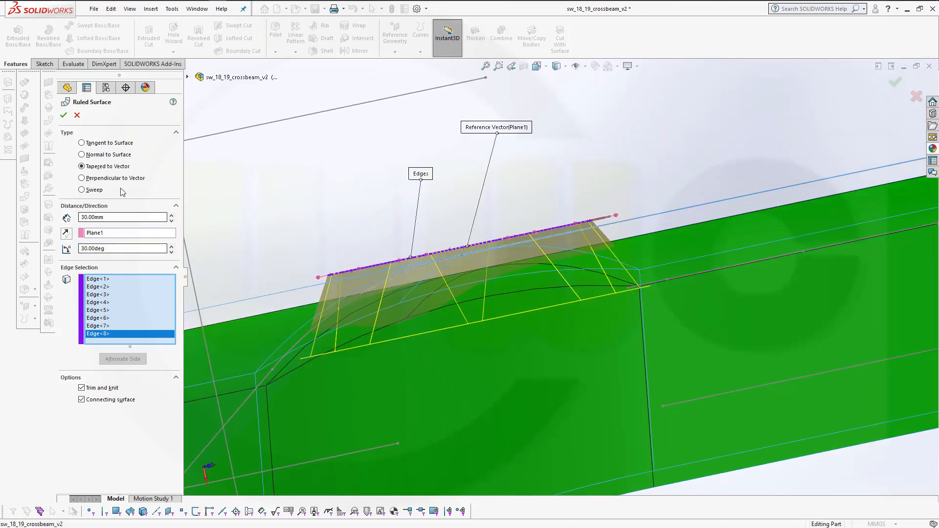
{"action": "left_click", "coordinate": [64, 118]}
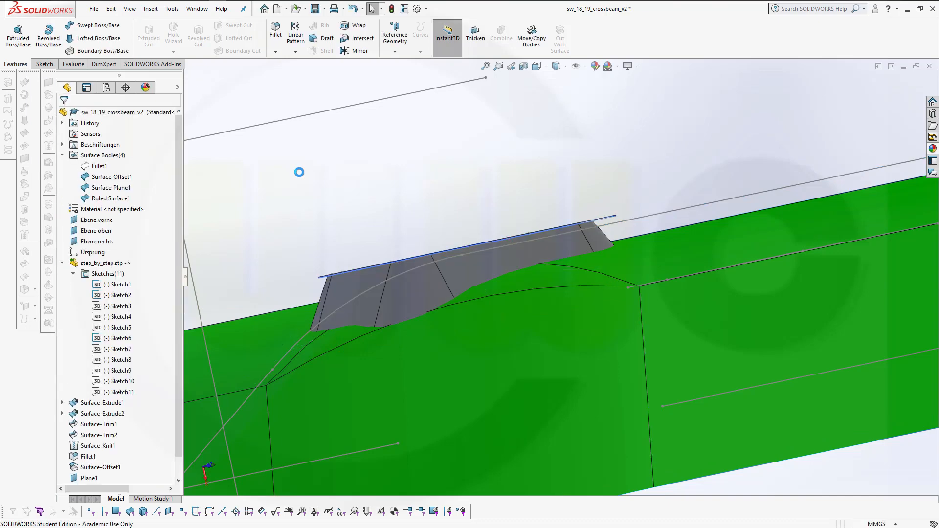
Start a face fillet with the slot's top offset face as the first face set and a 3 mm radius
{"action": "middle_click_drag", "start_coordinate": [392, 210], "coordinate": [257, 110]}
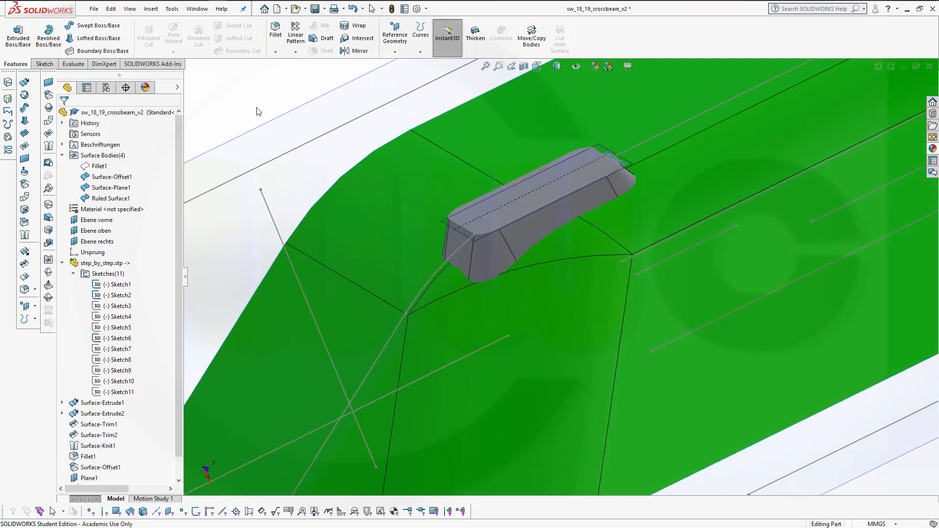
{"action": "left_click", "coordinate": [275, 31]}
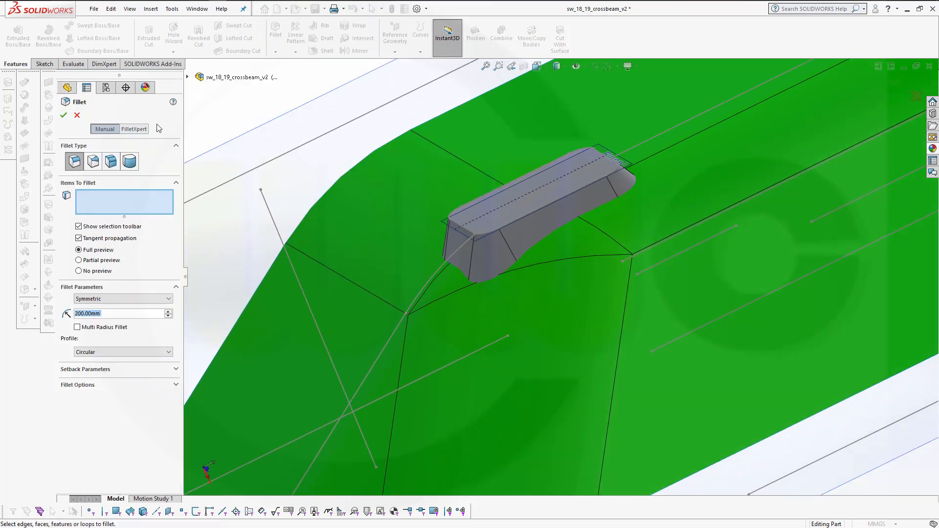
{"action": "left_click", "coordinate": [109, 166]}
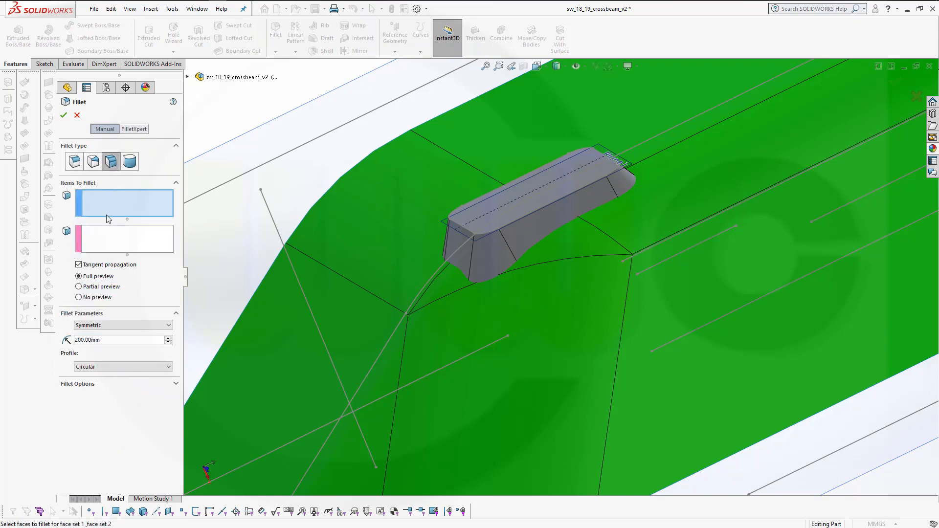
{"action": "left_click", "coordinate": [483, 222]}
{"action": "left_click", "coordinate": [483, 224]}
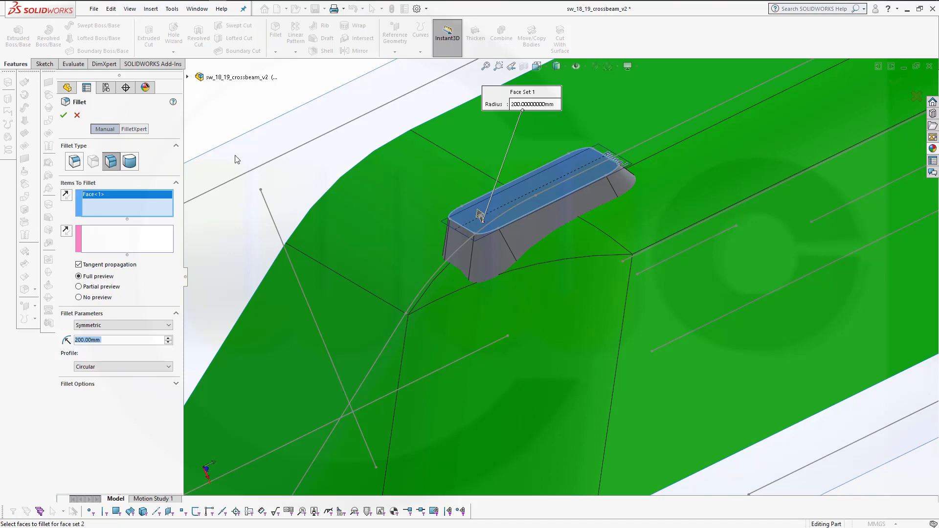
{"action": "middle_click_drag", "start_coordinate": [233, 141], "coordinate": [213, 137]}
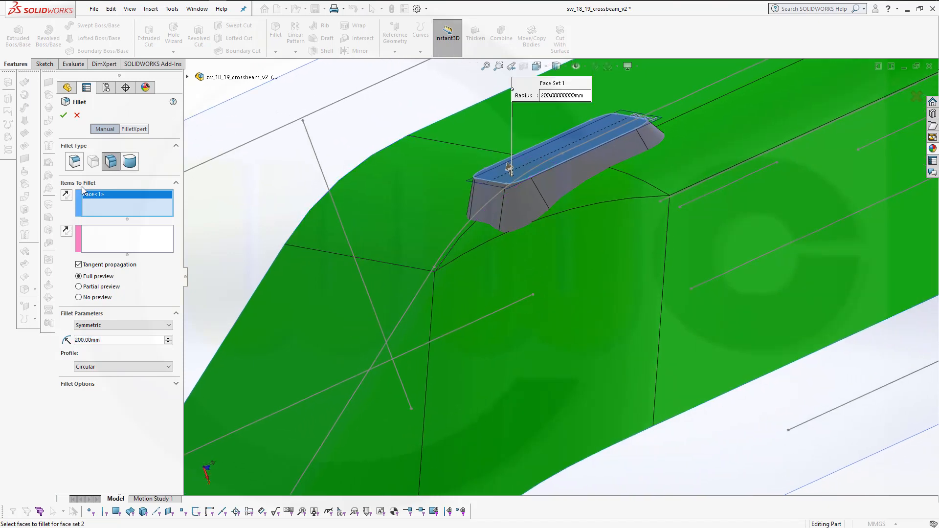
{"action": "left_click", "coordinate": [126, 239]}
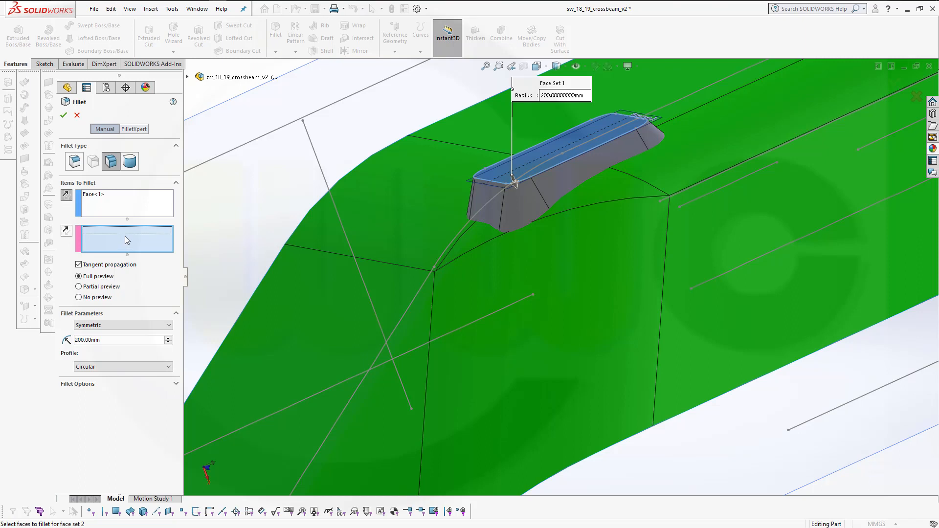
{"action": "left_click", "coordinate": [120, 341]}
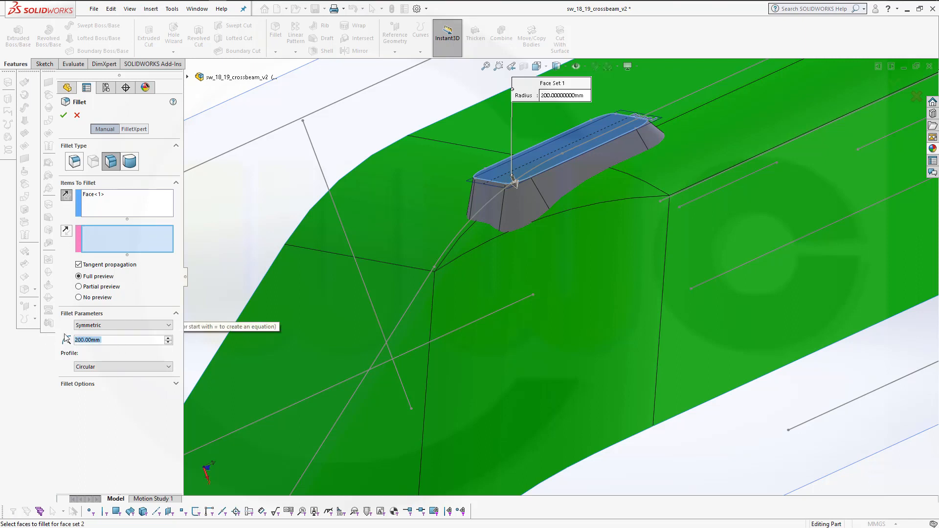
{"action": "type", "text": "3"}
{"action": "key", "text": "Return"}
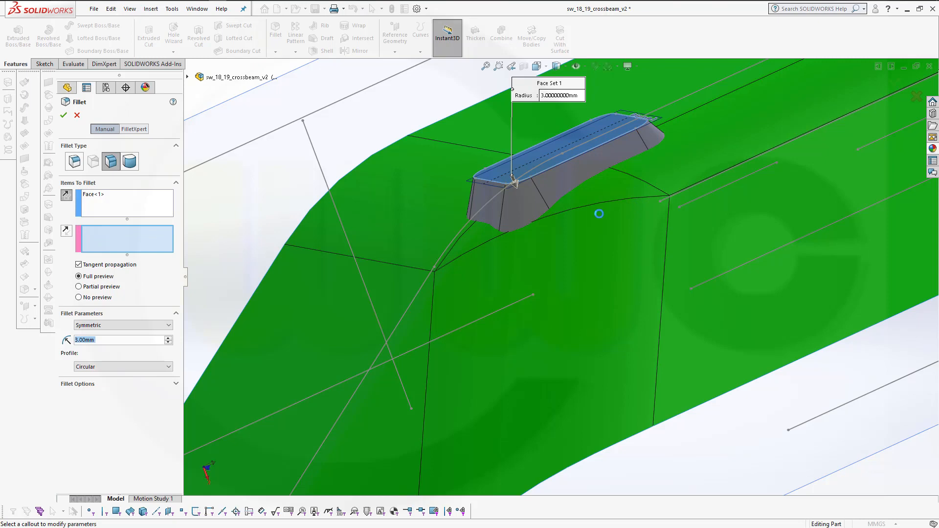
Add the near-side faces of the ruled surface to the second face set of the 3 mm face fillet
{"action": "left_click", "coordinate": [586, 232]}
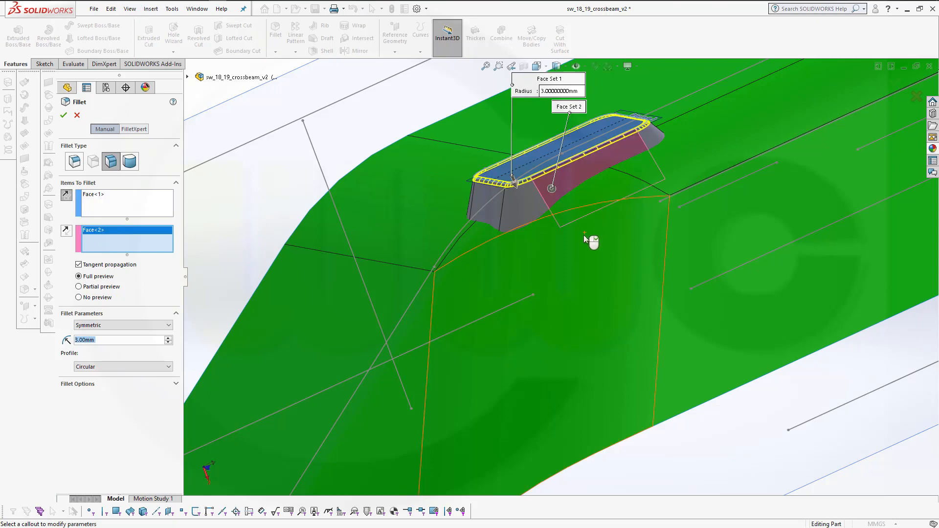
{"action": "middle_click_drag", "start_coordinate": [602, 237], "coordinate": [623, 212]}
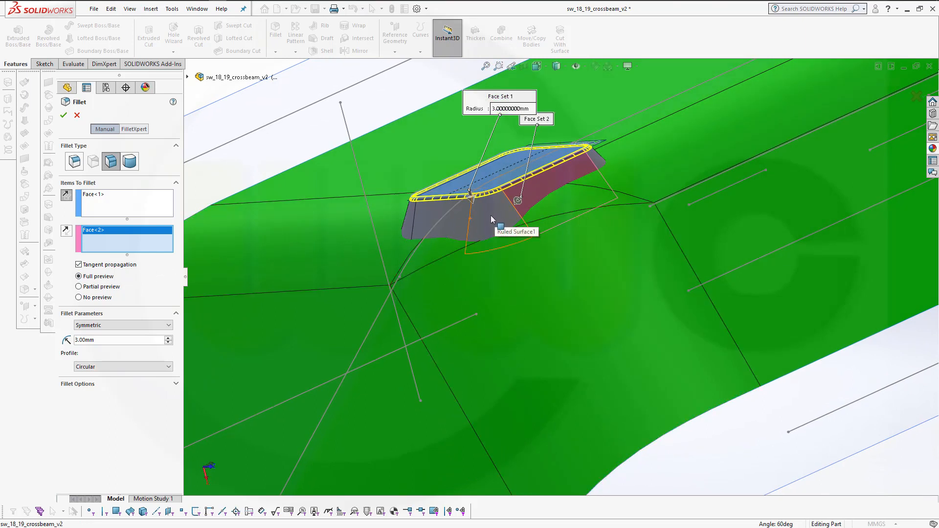
{"action": "left_click", "coordinate": [465, 225]}
{"action": "left_click", "coordinate": [452, 225]}
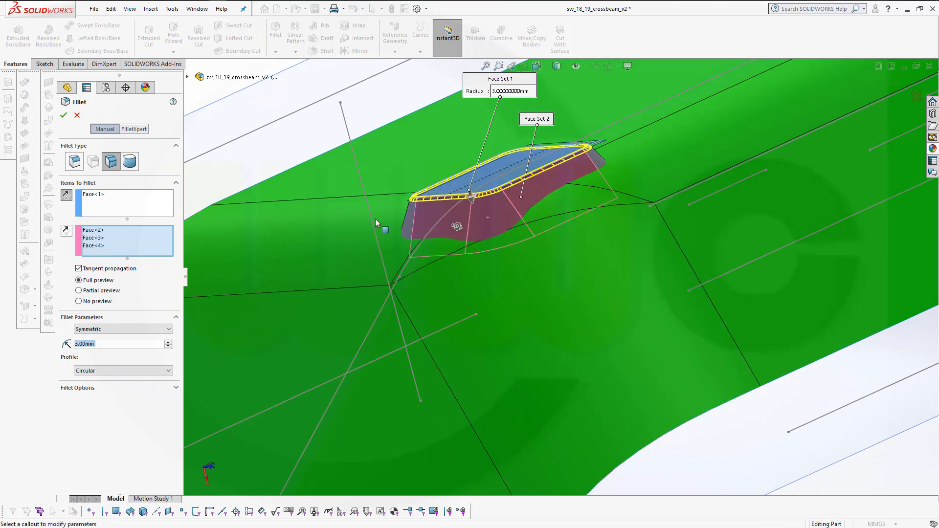
{"action": "middle_click_drag", "start_coordinate": [375, 219], "coordinate": [428, 227]}
{"action": "left_click", "coordinate": [429, 228]}
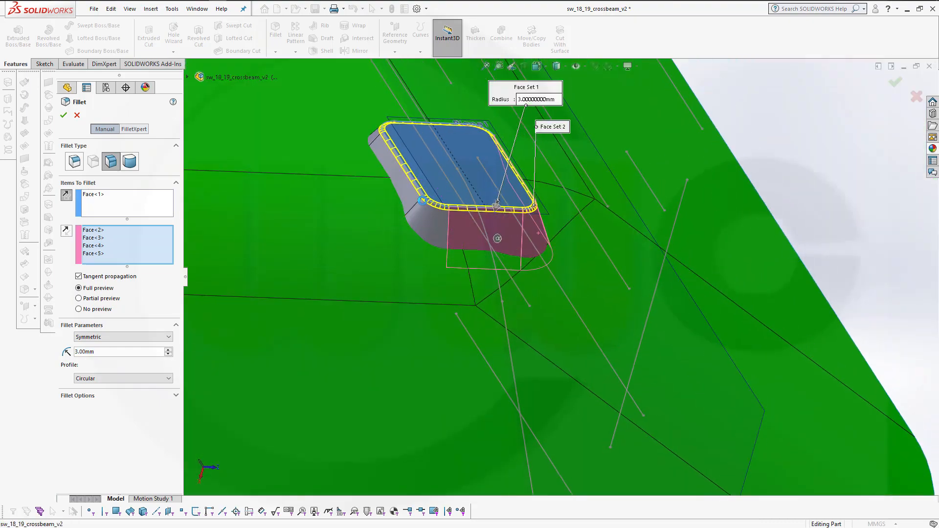
Add the remaining ruled-surface faces on the far side to the second face set and confirm the face fillet
{"action": "left_click", "coordinate": [405, 185]}
{"action": "middle_click_drag", "start_coordinate": [561, 259], "coordinate": [441, 279]}
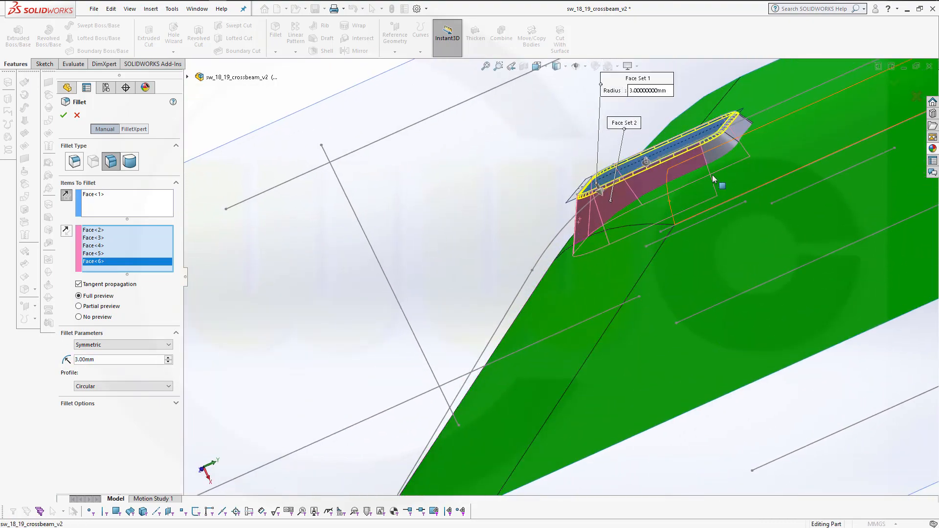
{"action": "left_click", "coordinate": [733, 143]}
{"action": "left_click", "coordinate": [739, 132]}
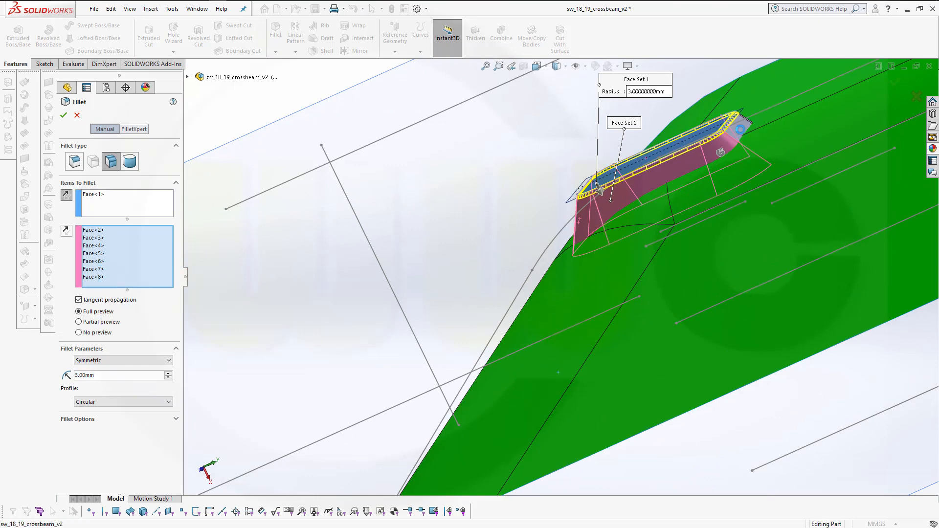
{"action": "middle_click_drag", "start_coordinate": [779, 180], "coordinate": [799, 157]}
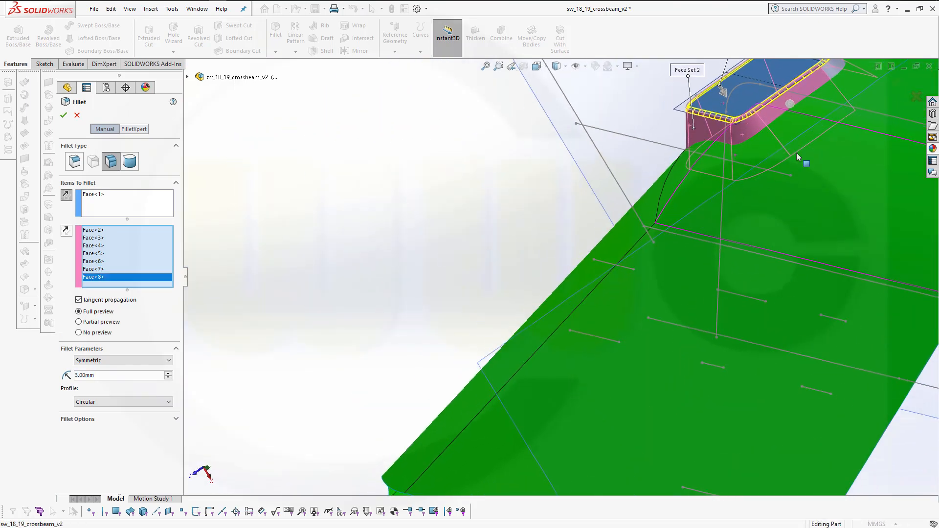
{"action": "left_click", "coordinate": [833, 74]}
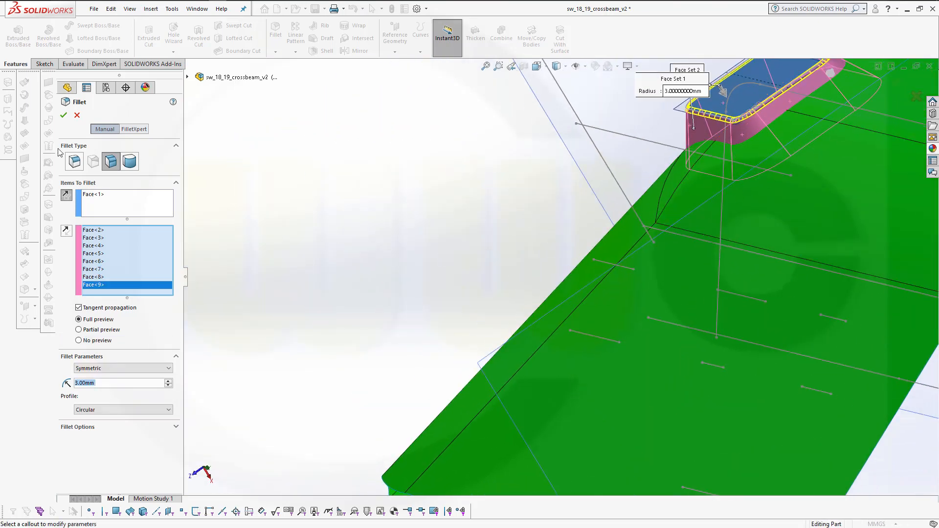
{"action": "left_click", "coordinate": [62, 120]}
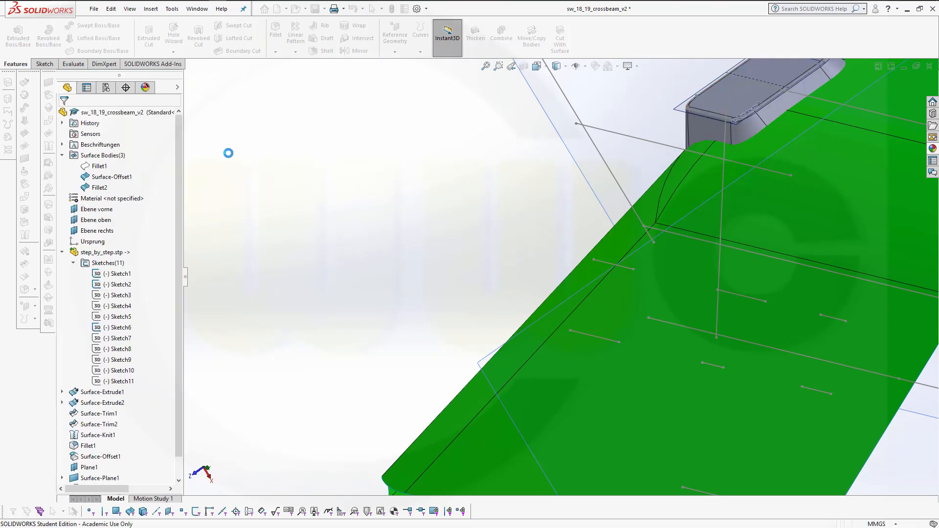
Collapse the imported step_by_step.stp folder in the feature tree
{"action": "scroll", "coordinate": [479, 158], "scroll_direction": "down", "scroll_amount": 5}
{"action": "middle_click_drag", "start_coordinate": [479, 158], "coordinate": [404, 180]}
{"action": "scroll", "coordinate": [404, 180], "scroll_direction": "up", "scroll_amount": 1}
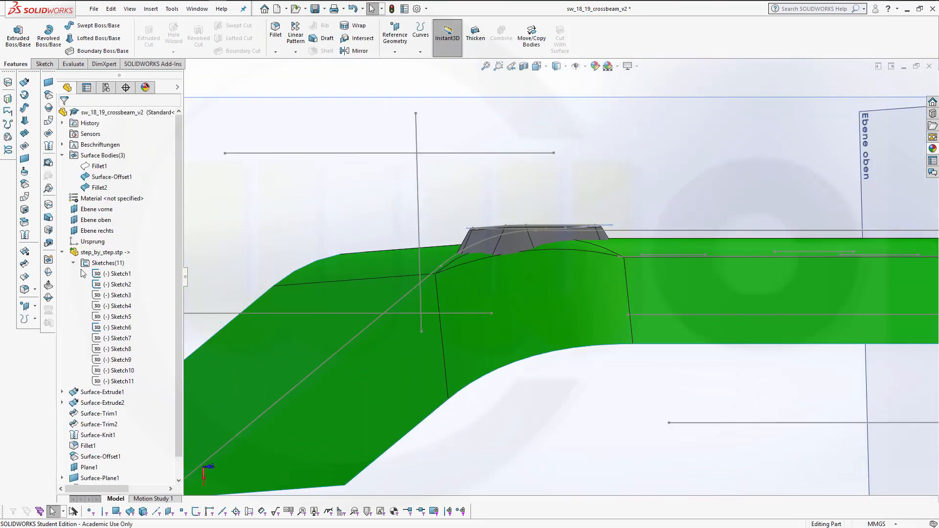
{"action": "left_click", "coordinate": [63, 253]}
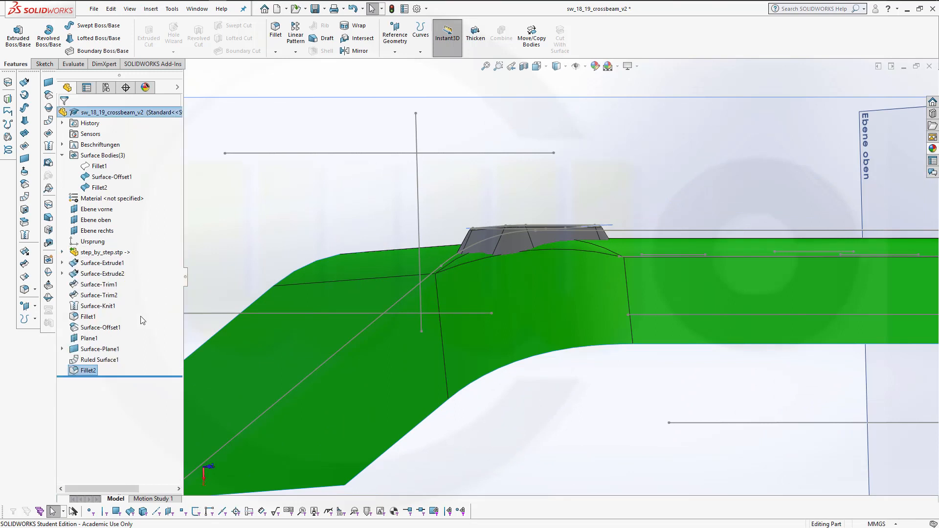
{"action": "left_click", "coordinate": [86, 341]}
{"action": "left_click", "coordinate": [83, 372], "text": "shift"}
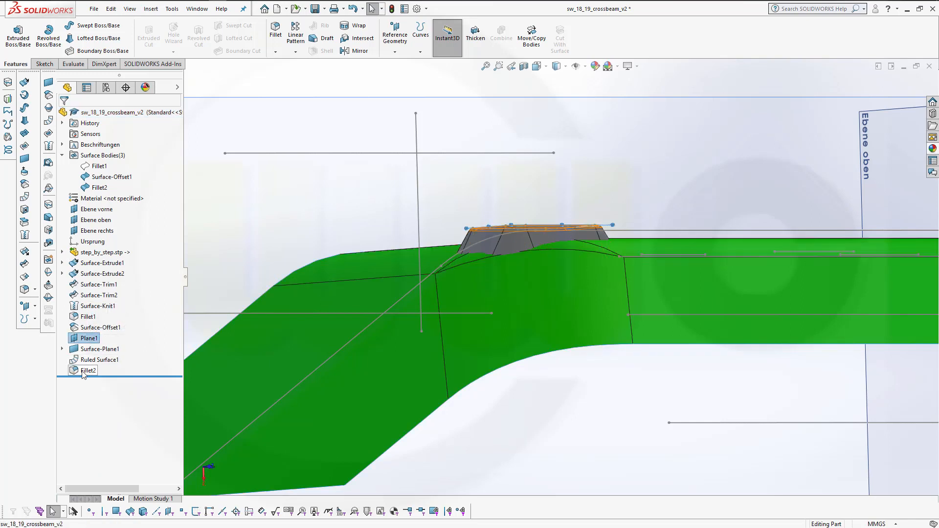
{"action": "right_click", "coordinate": [84, 372]}
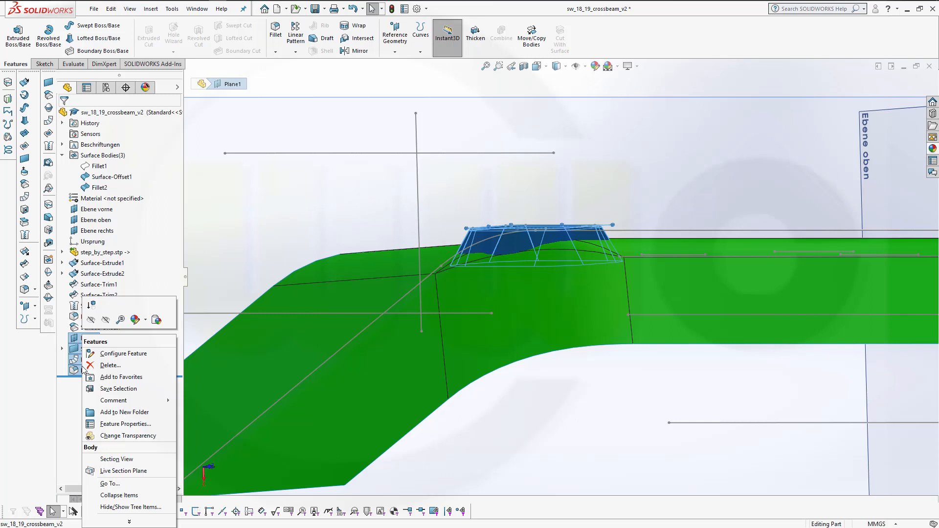
{"action": "left_click", "coordinate": [260, 219]}
{"action": "left_click", "coordinate": [260, 219]}
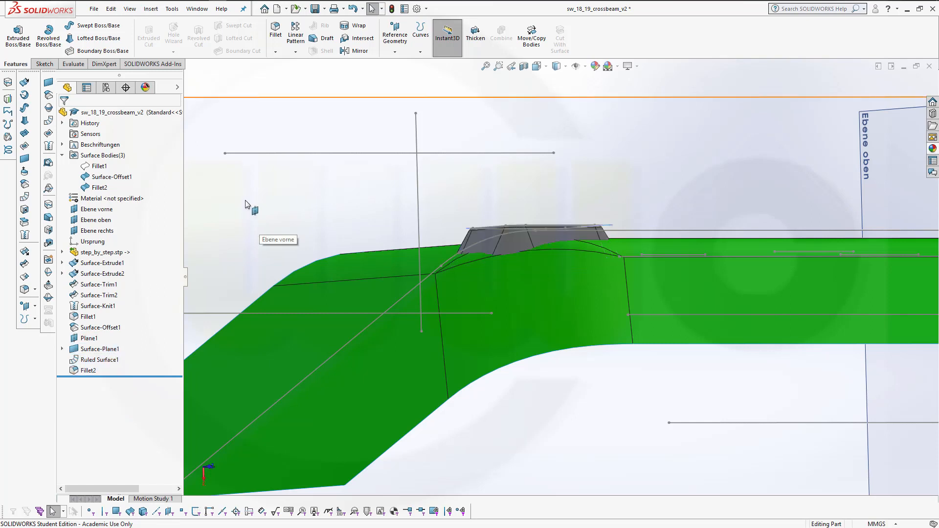
Save the part
{"action": "left_click", "coordinate": [315, 8]}
{"action": "left_click", "coordinate": [630, 183]}
{"action": "middle_click_drag", "start_coordinate": [635, 192], "coordinate": [753, 185]}
{"action": "key", "text": "f"}
{"action": "scroll", "coordinate": [703, 171], "scroll_direction": "down", "scroll_amount": 2}
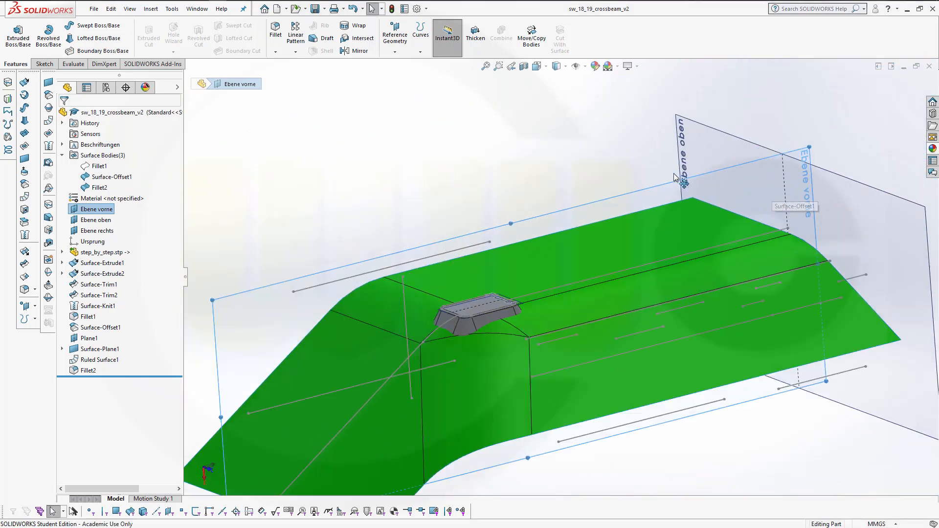
{"action": "scroll", "coordinate": [606, 181], "scroll_direction": "up", "scroll_amount": 2}
{"action": "mouse_move", "coordinate": [499, 220]}
{"action": "middle_mouse_down"}
{"action": "mouse_move", "coordinate": [486, 211]}
{"action": "mouse_move", "coordinate": [483, 219]}
{"action": "middle_mouse_up"}
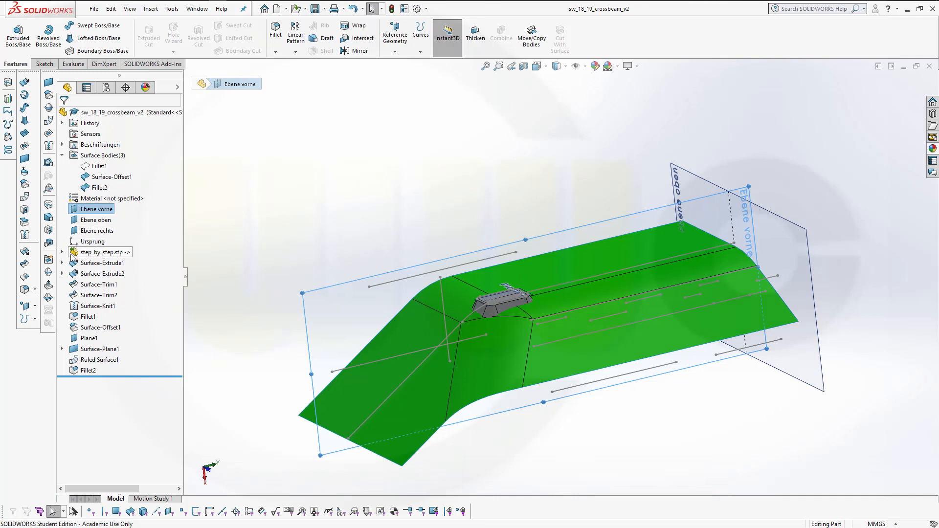
Hide all imported sketches in the step_by_step.stp folder except Sketch5
{"action": "left_click", "coordinate": [62, 252]}
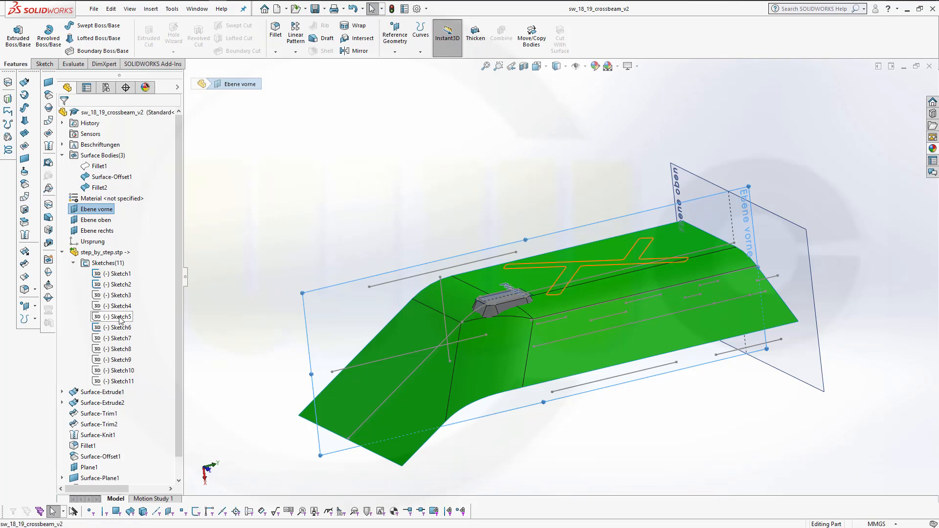
{"action": "left_click", "coordinate": [120, 318]}
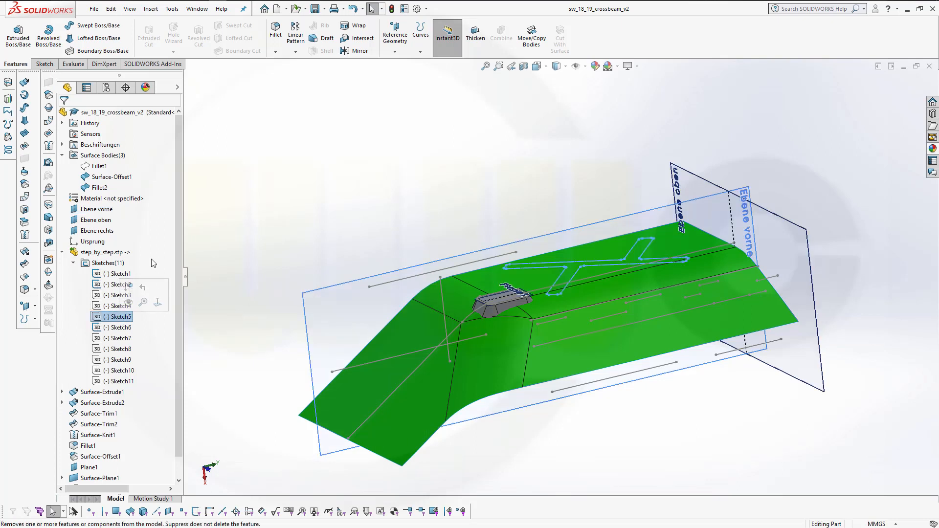
{"action": "left_click", "coordinate": [110, 275]}
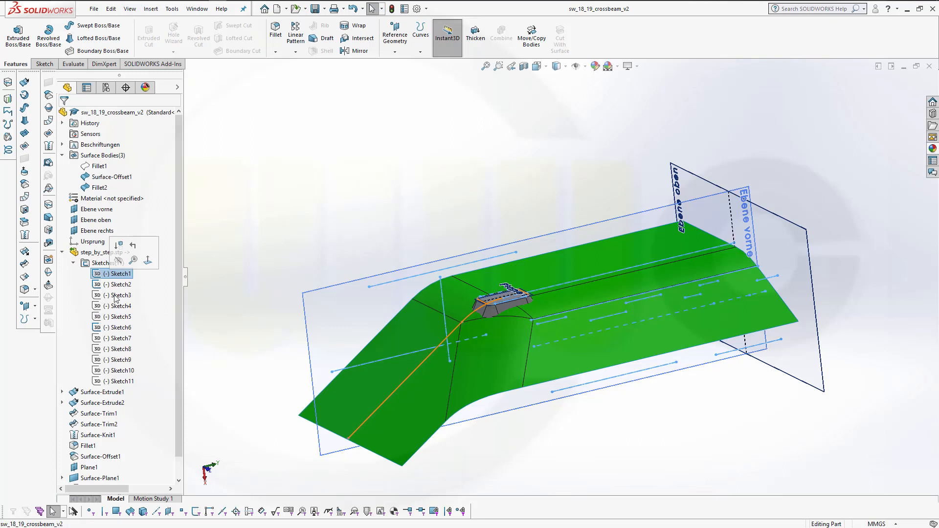
{"action": "left_click", "coordinate": [117, 382], "text": "shift"}
{"action": "right_click", "coordinate": [116, 385]}
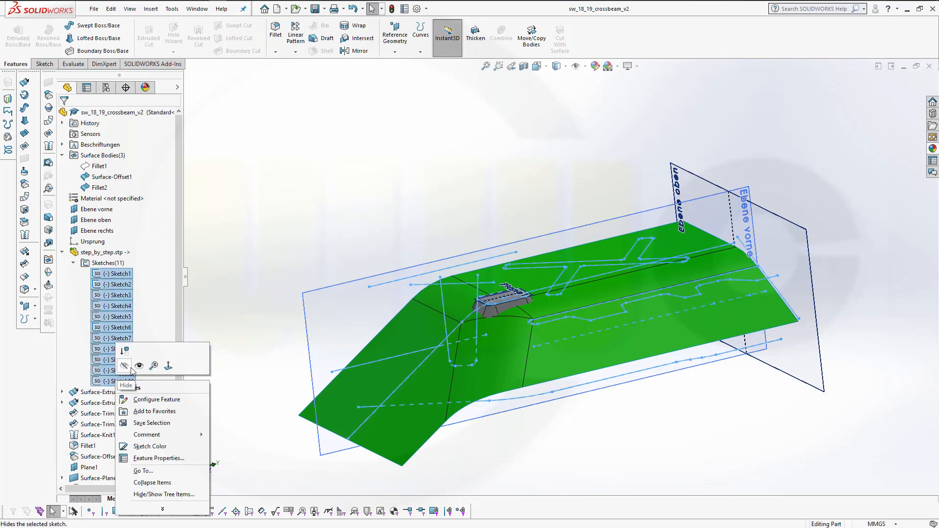
{"action": "left_click", "coordinate": [125, 367]}
{"action": "left_click", "coordinate": [119, 318]}
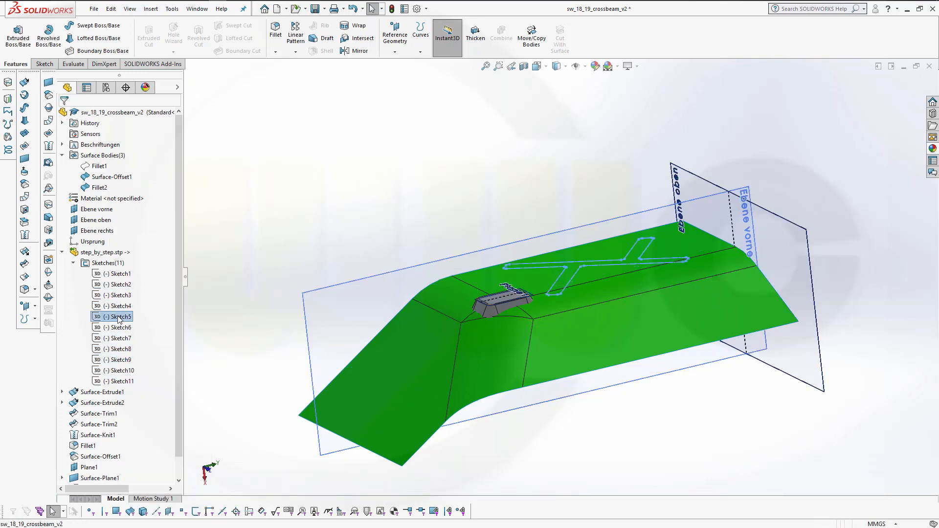
{"action": "left_click", "coordinate": [127, 302]}
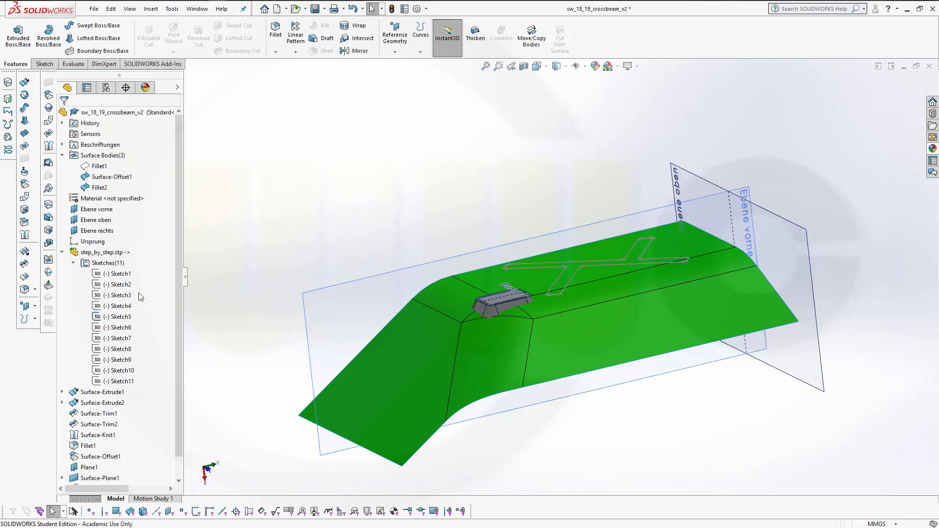
Hide the Surface-Offset1 surface body
{"action": "middle_click_drag", "start_coordinate": [531, 238], "coordinate": [624, 242]}
{"action": "scroll", "coordinate": [533, 249], "scroll_direction": "up", "scroll_amount": 2}
{"action": "scroll", "coordinate": [563, 262], "scroll_direction": "down", "scroll_amount": 4}
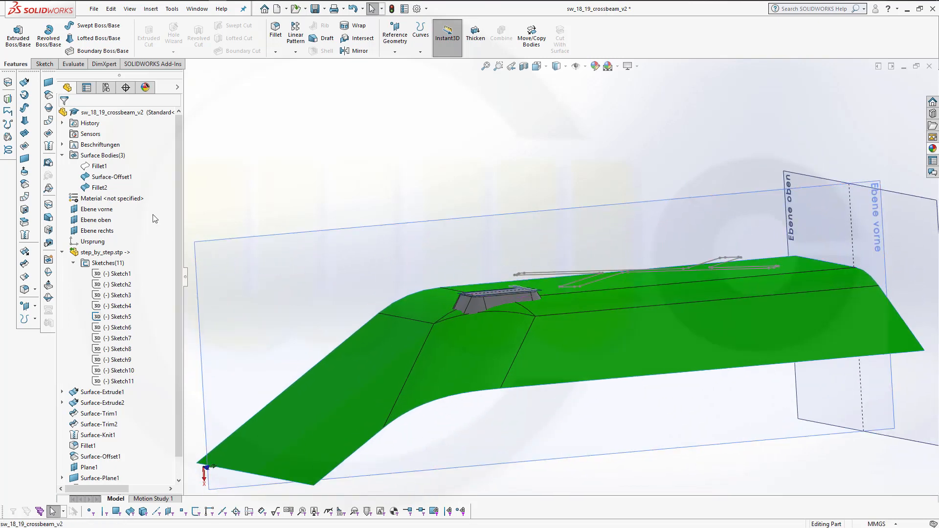
{"action": "right_click", "coordinate": [106, 170]}
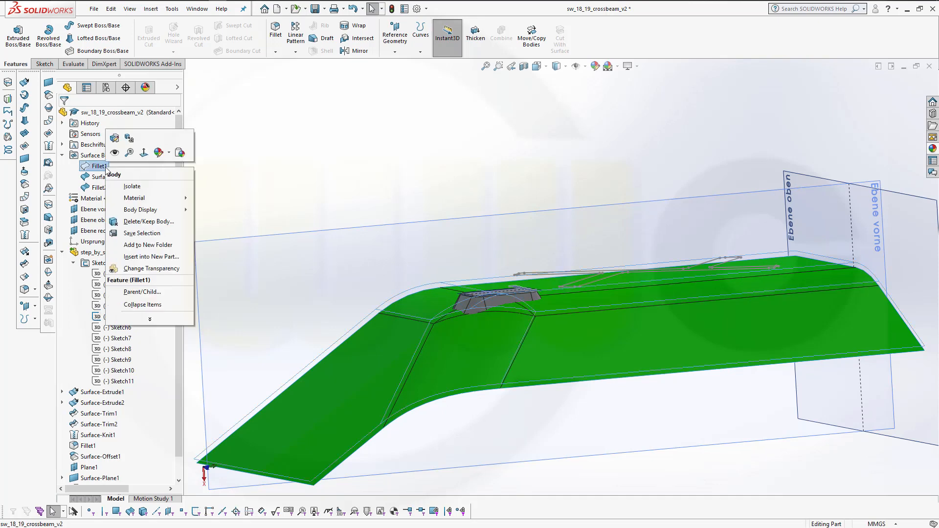
{"action": "key", "text": "Escape"}
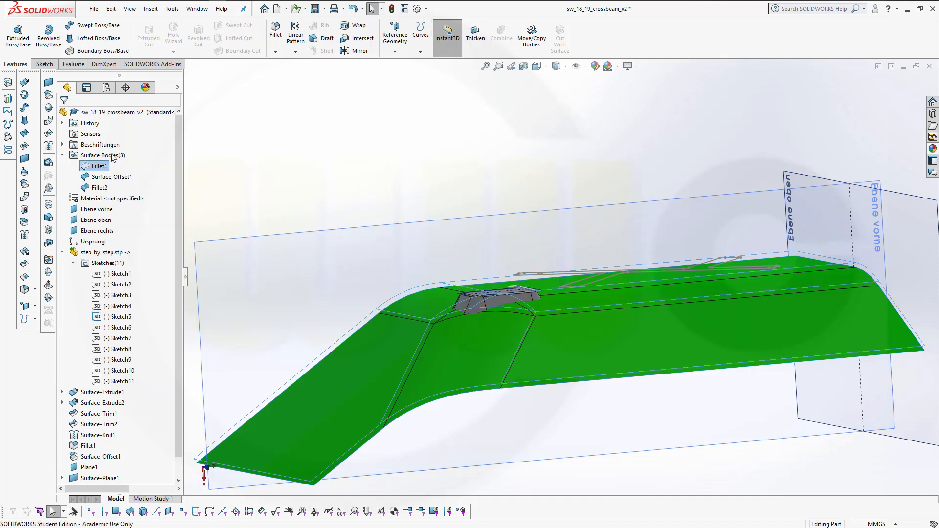
{"action": "left_click", "coordinate": [109, 177], "text": "ctrl"}
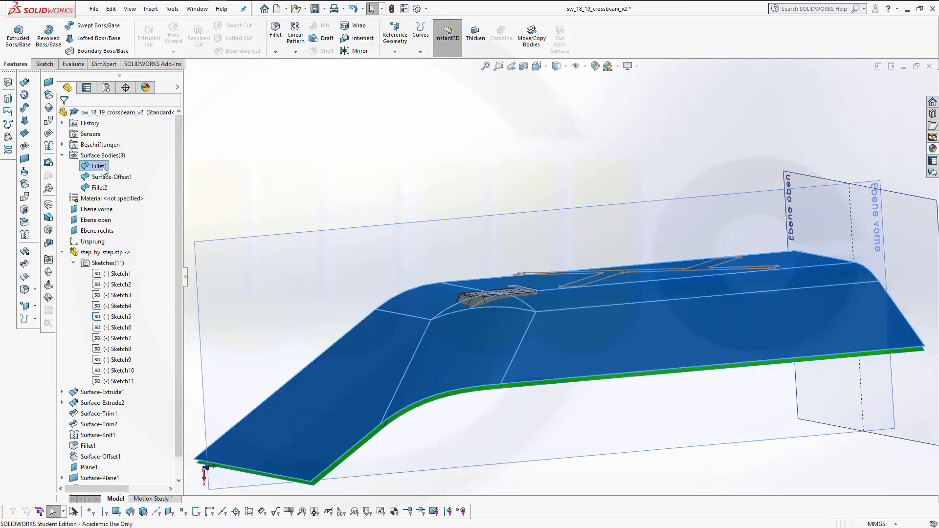
{"action": "right_click", "coordinate": [116, 179]}
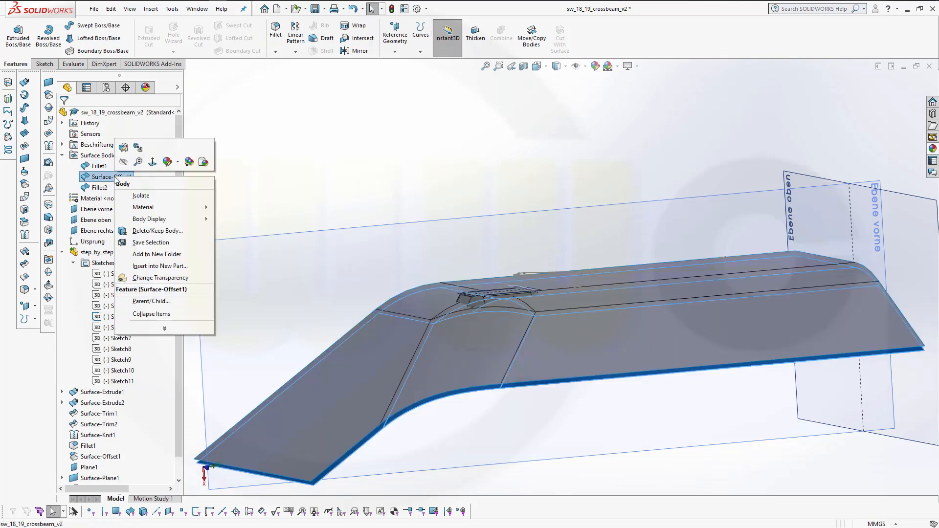
{"action": "key", "text": "Escape"}
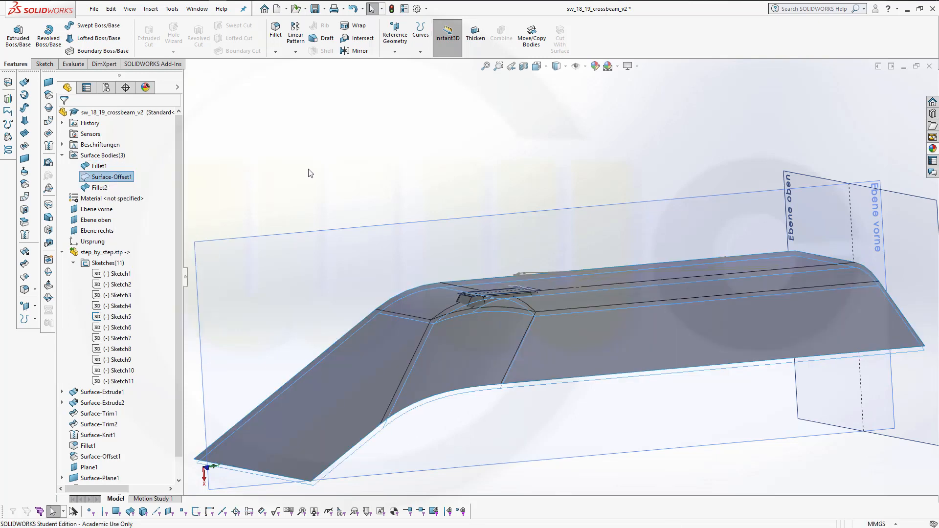
{"action": "middle_click_drag", "start_coordinate": [365, 172], "coordinate": [387, 200]}
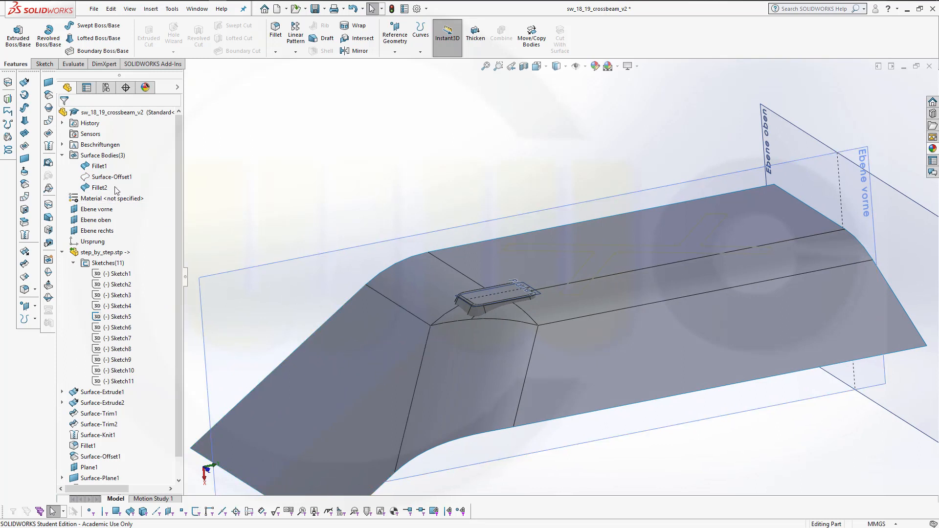
Apply a teal colour (RGB 0, 192, 192) to the Fillet1 surface body
{"action": "left_click", "coordinate": [100, 166]}
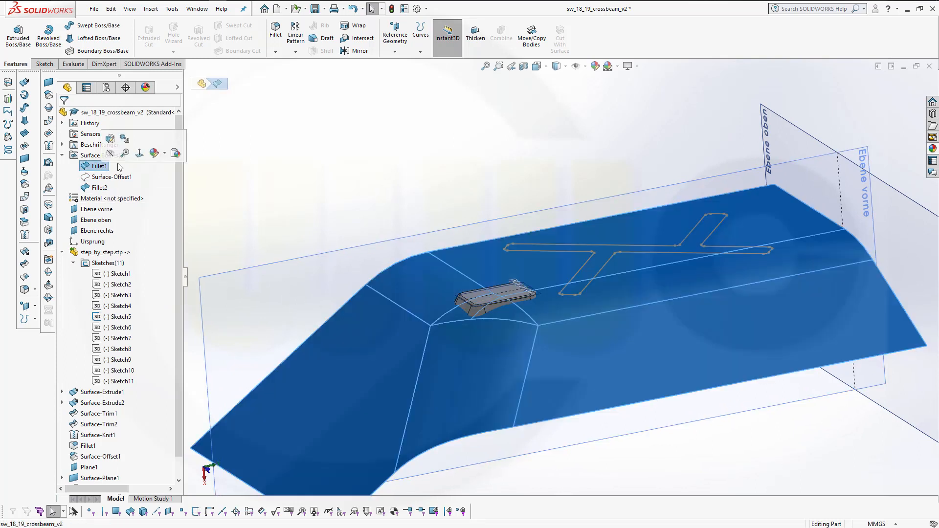
{"action": "left_click", "coordinate": [155, 152]}
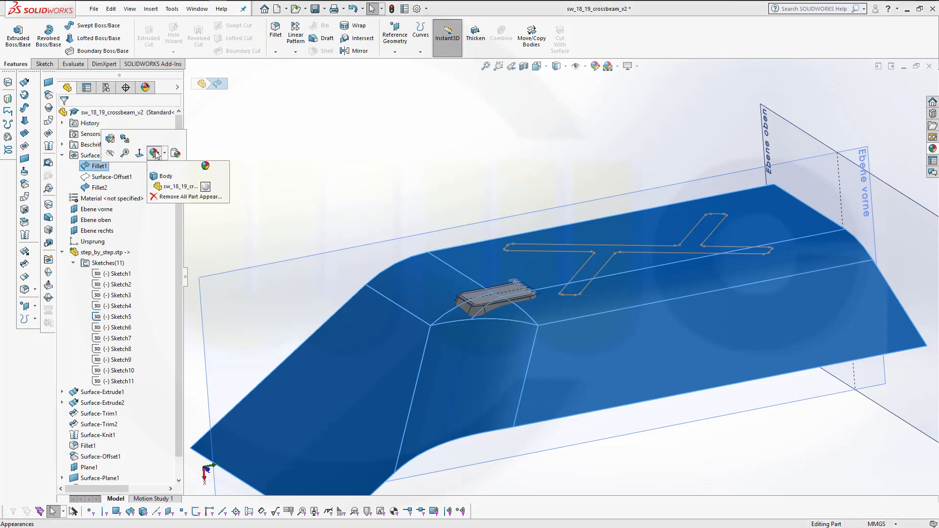
{"action": "left_click", "coordinate": [205, 189]}
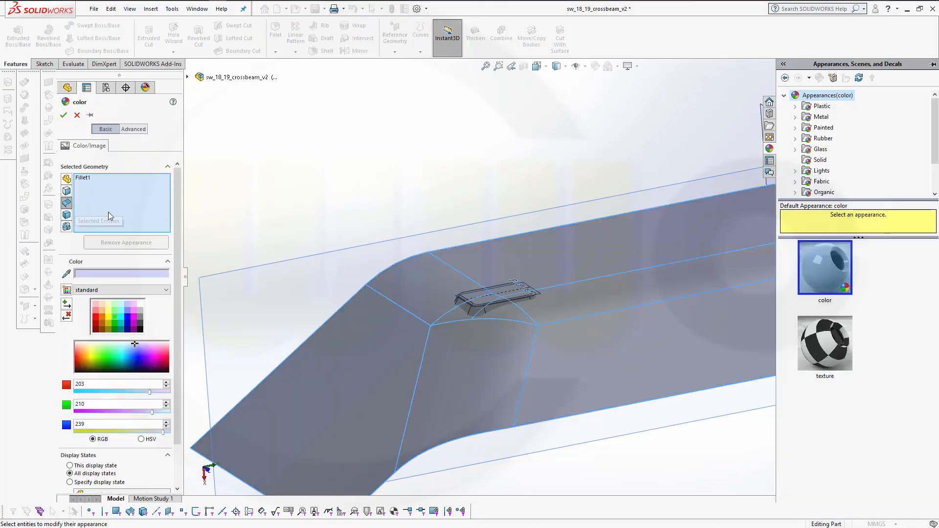
{"action": "left_click", "coordinate": [88, 178]}
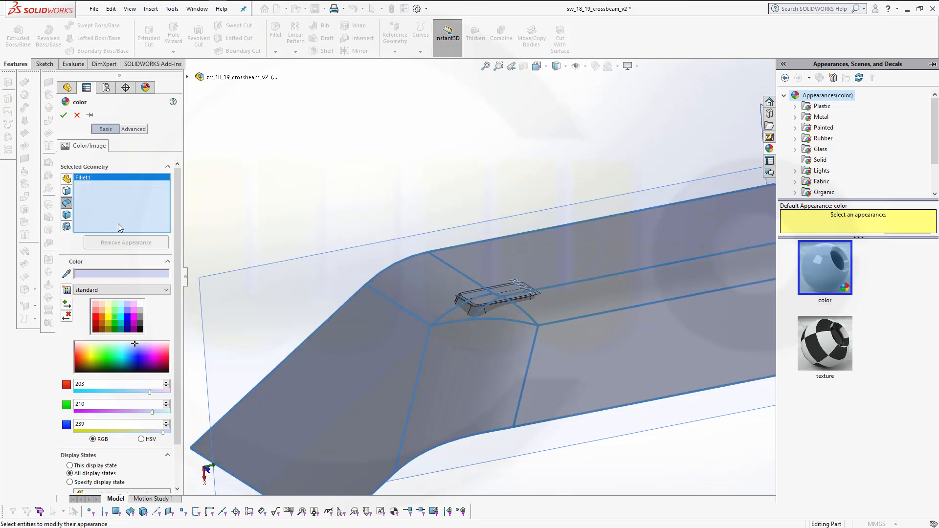
{"action": "left_click", "coordinate": [121, 322]}
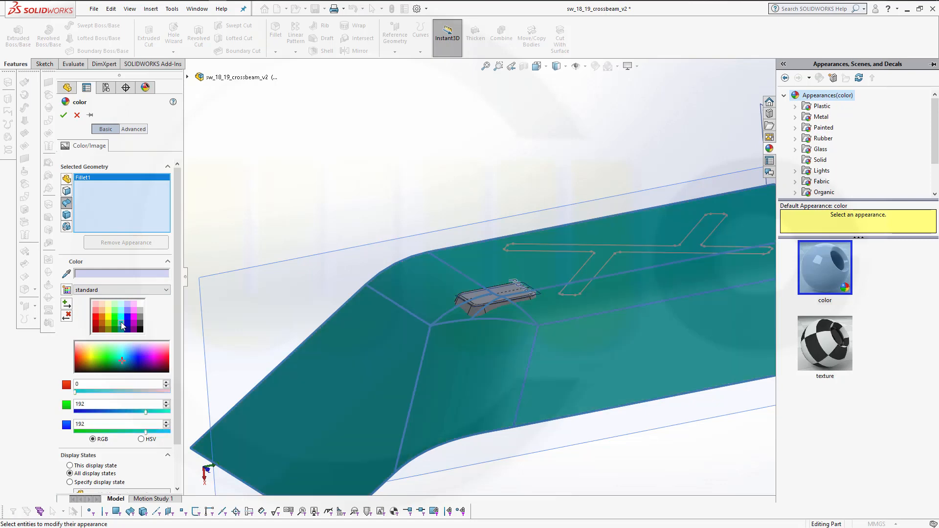
{"action": "left_click", "coordinate": [64, 118]}
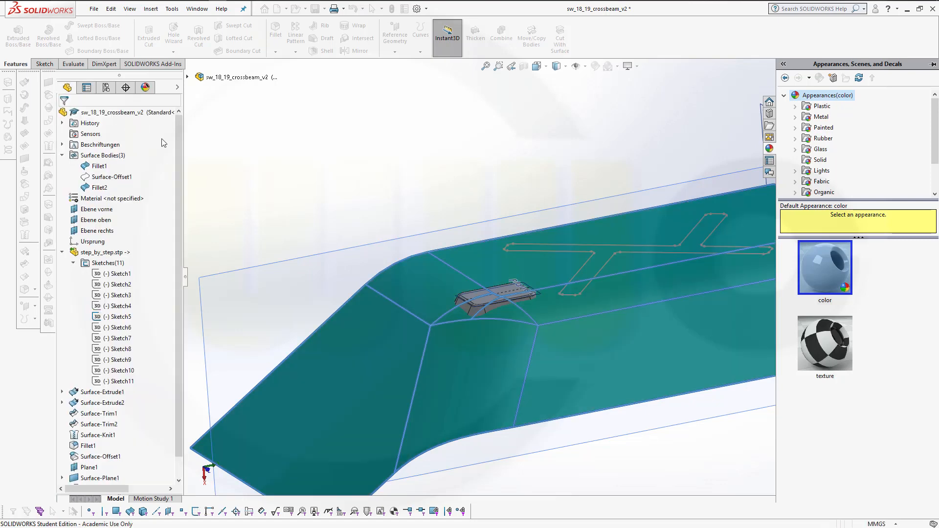
Rename the Fillet2 surface body to square_emboss
{"action": "middle_click_drag", "start_coordinate": [336, 157], "coordinate": [359, 169]}
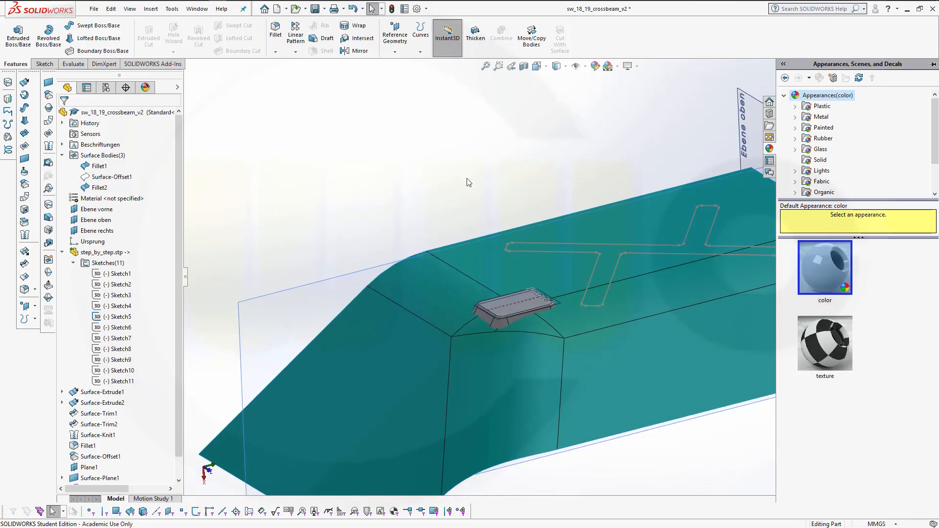
{"action": "scroll", "coordinate": [105, 482], "scroll_direction": "down", "scroll_amount": 2}
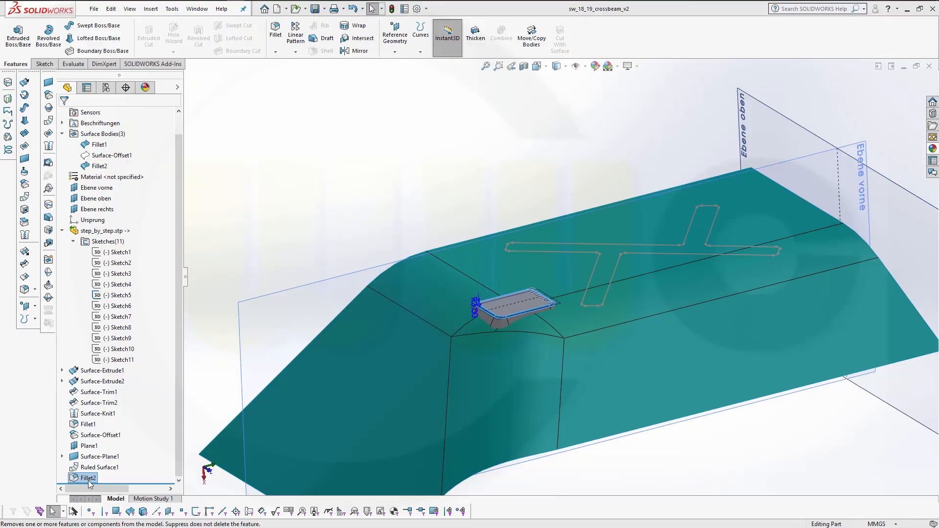
{"action": "left_click", "coordinate": [90, 480]}
{"action": "left_click", "coordinate": [90, 479]}
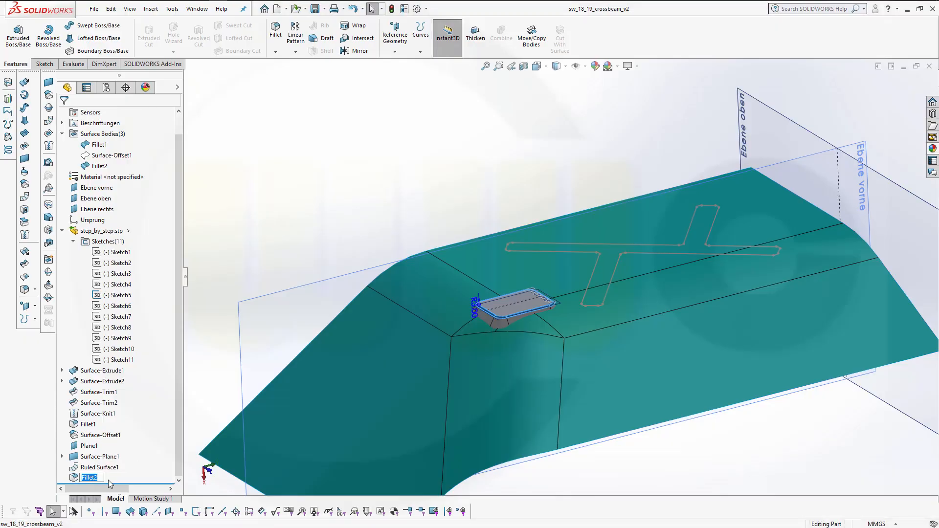
{"action": "type", "text": "squar_emboss"}
{"action": "key", "text": "Return"}
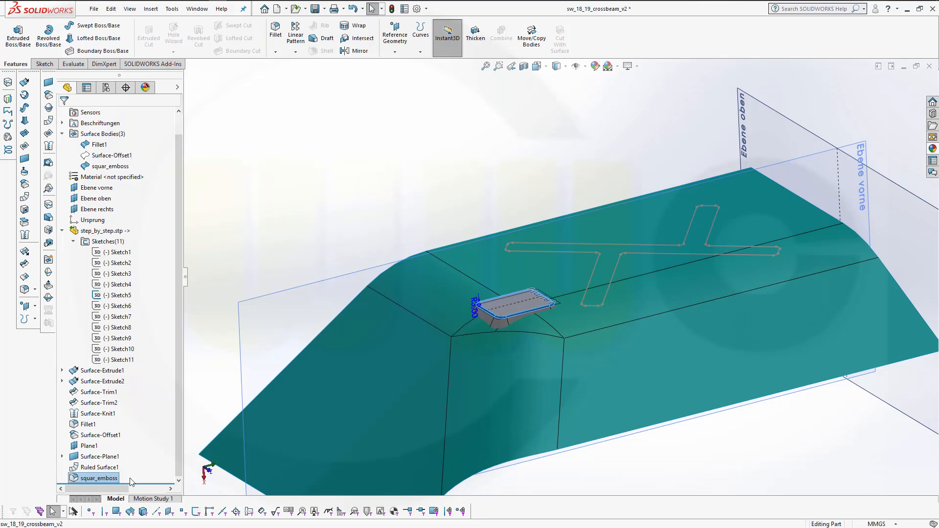
{"action": "left_click", "coordinate": [97, 479]}
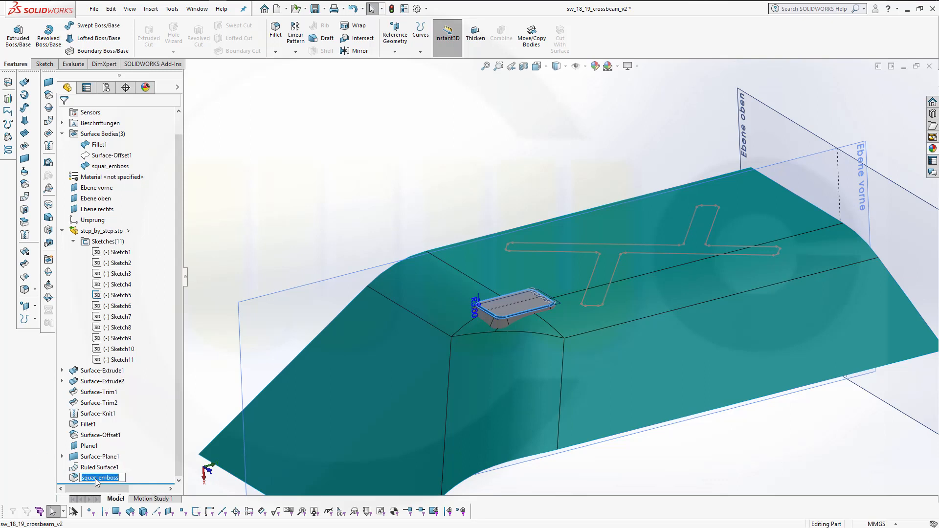
{"action": "left_click", "coordinate": [96, 480]}
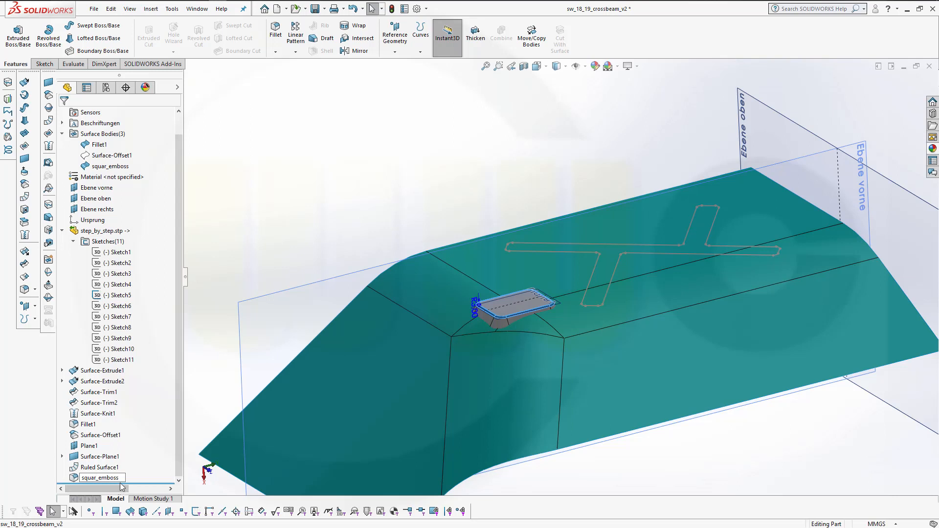
{"action": "type", "text": "e"}
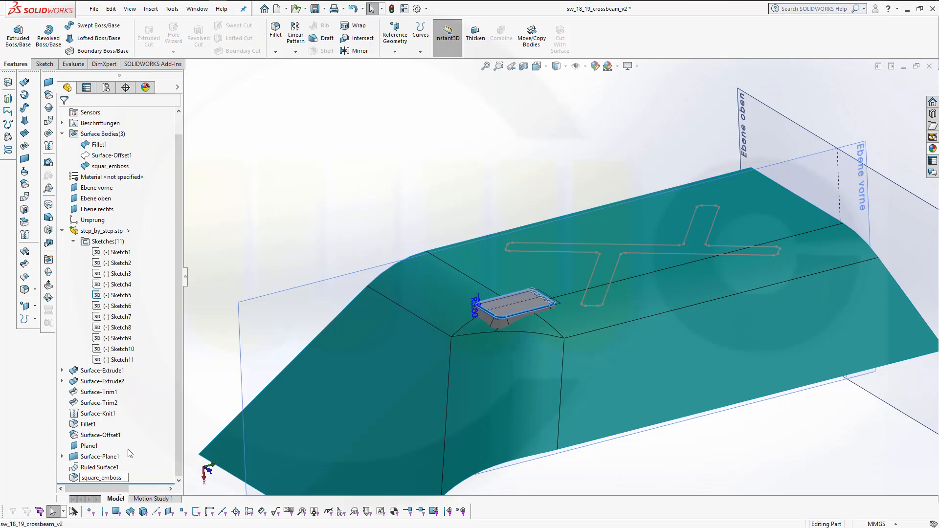
{"action": "key", "text": "Return"}
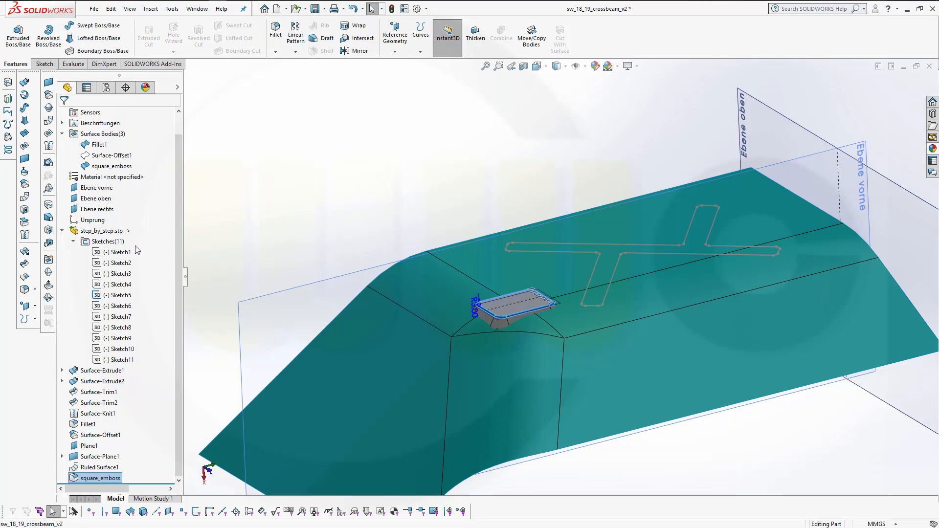
Rename the Surface-Offset1 surface body to base_offset
{"action": "left_click", "coordinate": [111, 156]}
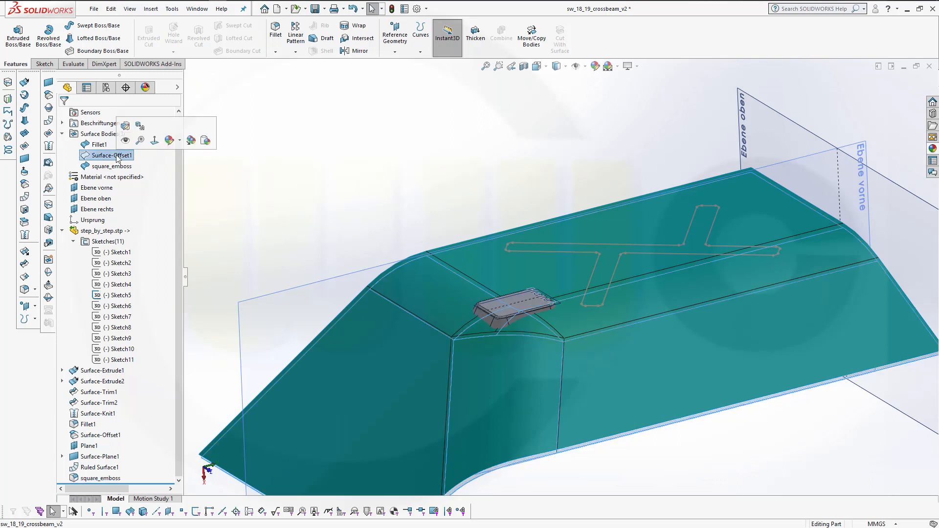
{"action": "left_click", "coordinate": [112, 155]}
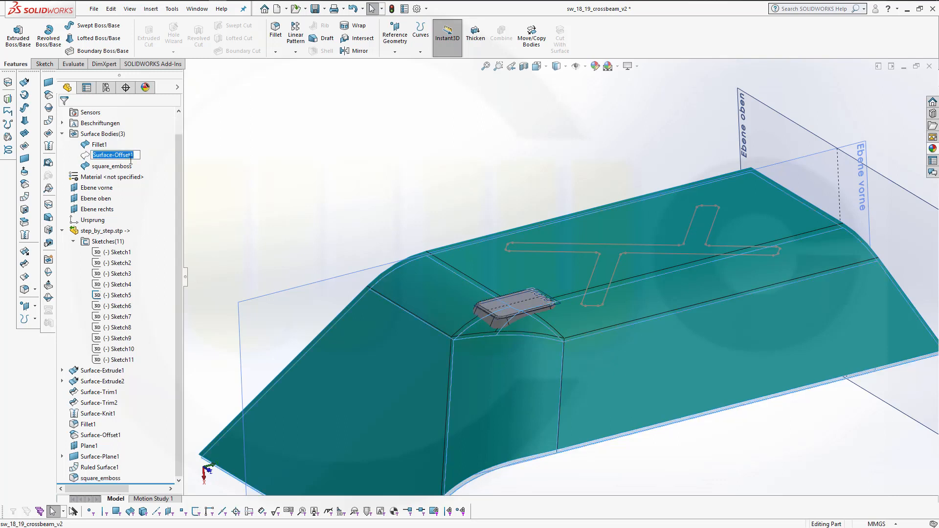
{"action": "type", "text": "base_offset"}
{"action": "key", "text": "Return"}
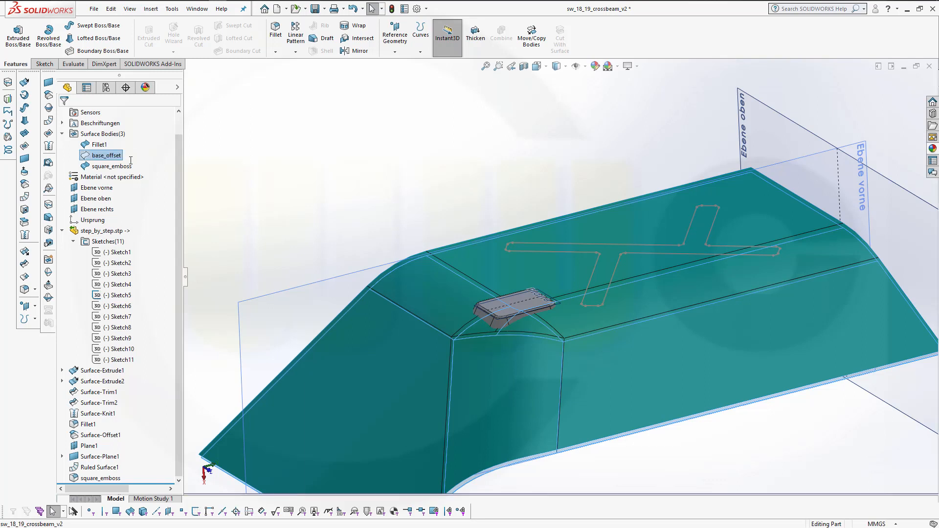
Rename the Fillet1 surface body to base
{"action": "left_click", "coordinate": [100, 146]}
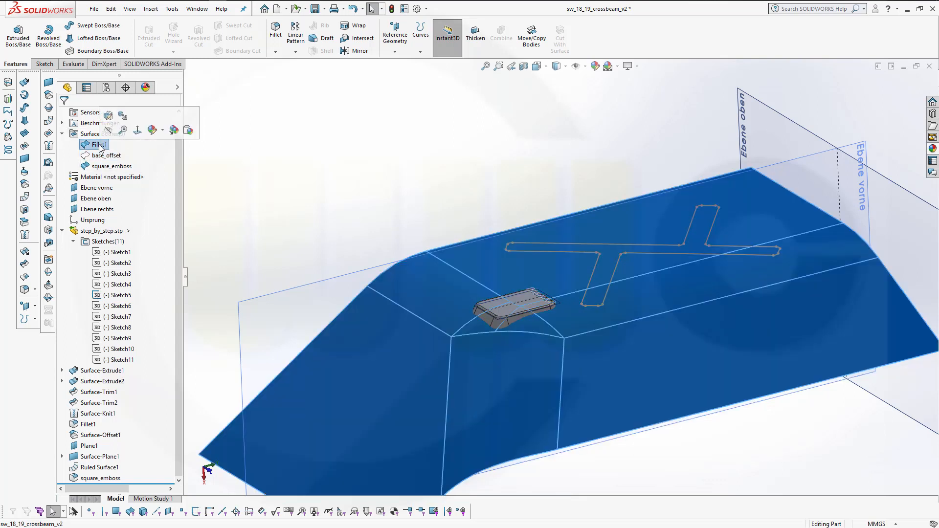
{"action": "left_click", "coordinate": [100, 146]}
{"action": "type", "text": "base_1"}
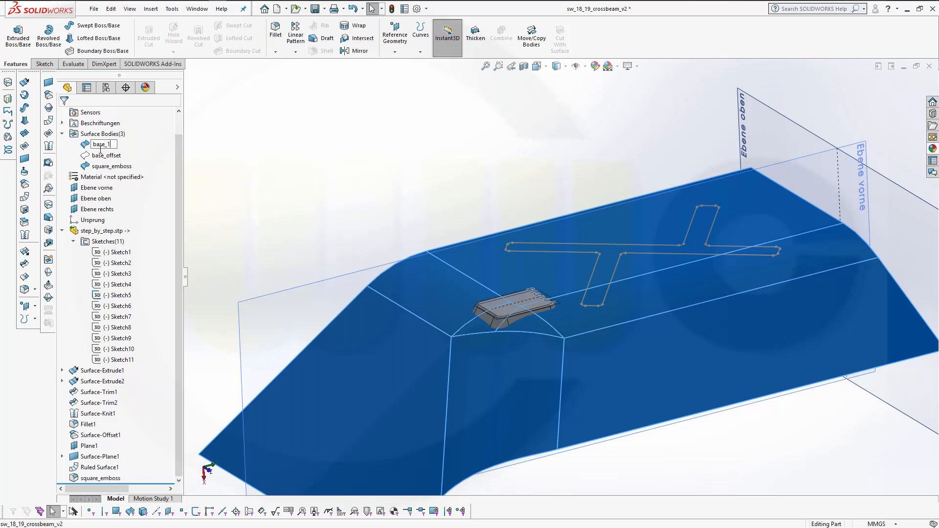
{"action": "key", "text": "Return"}
Create a reference plane through three corner points of the Sketch5 outline on the beam's top
{"action": "left_click", "coordinate": [365, 136]}
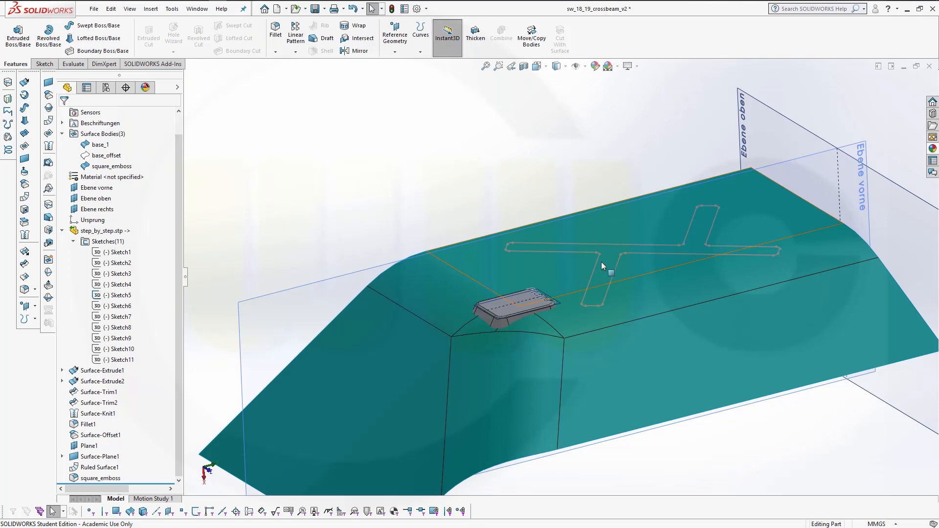
{"action": "middle_click_drag", "start_coordinate": [546, 165], "coordinate": [538, 130]}
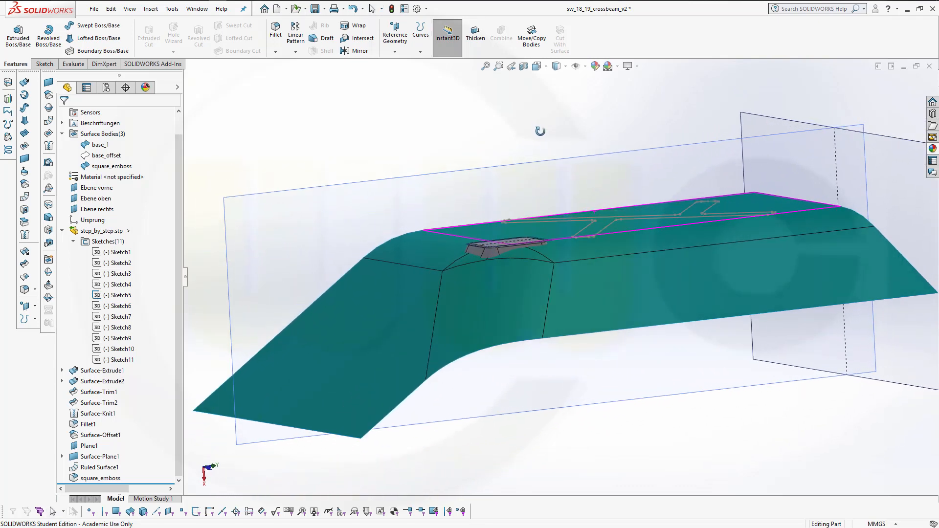
{"action": "left_click", "coordinate": [398, 56]}
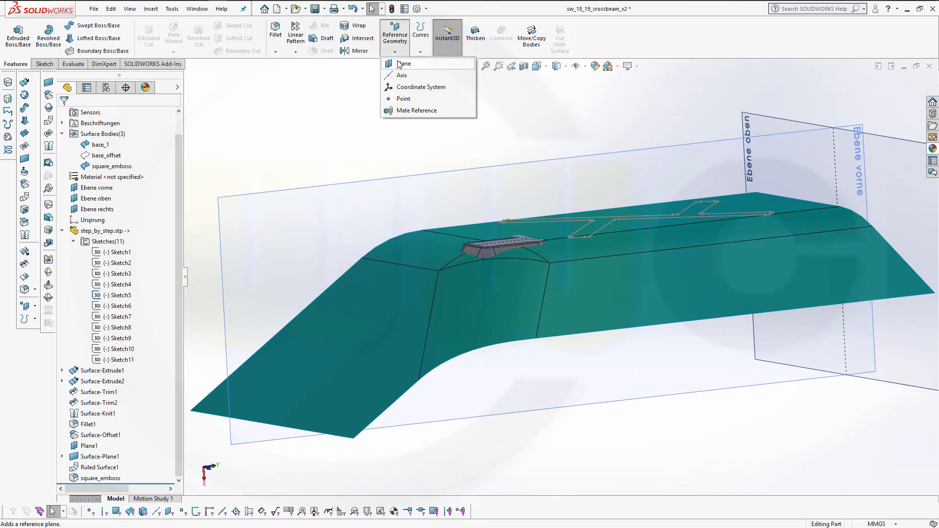
{"action": "left_click", "coordinate": [400, 65]}
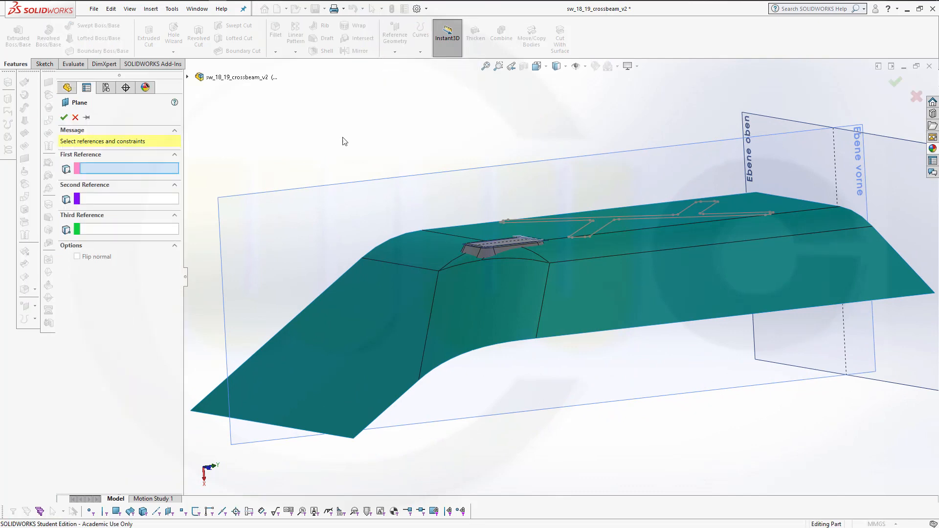
{"action": "scroll", "coordinate": [518, 167], "scroll_direction": "down", "scroll_amount": 3}
{"action": "middle_click_drag", "start_coordinate": [518, 167], "coordinate": [548, 191]}
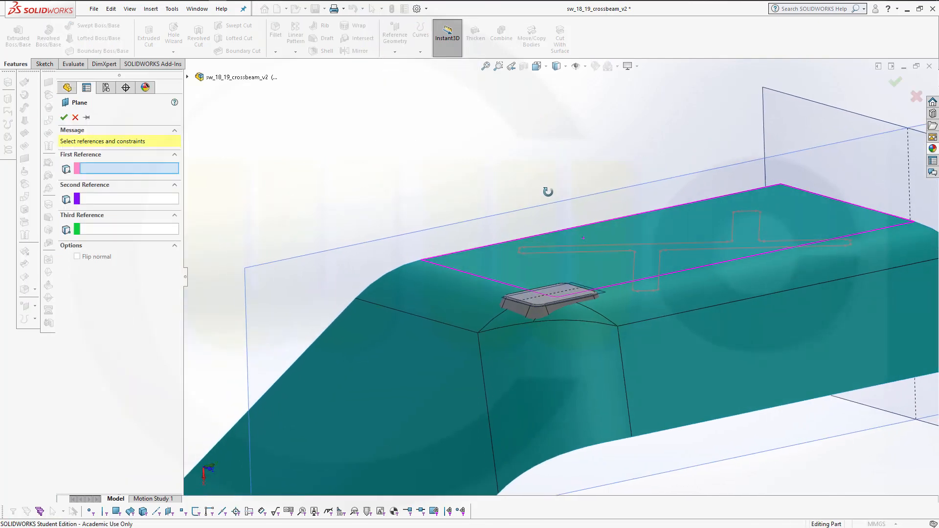
{"action": "scroll", "coordinate": [669, 264], "scroll_direction": "down", "scroll_amount": 6}
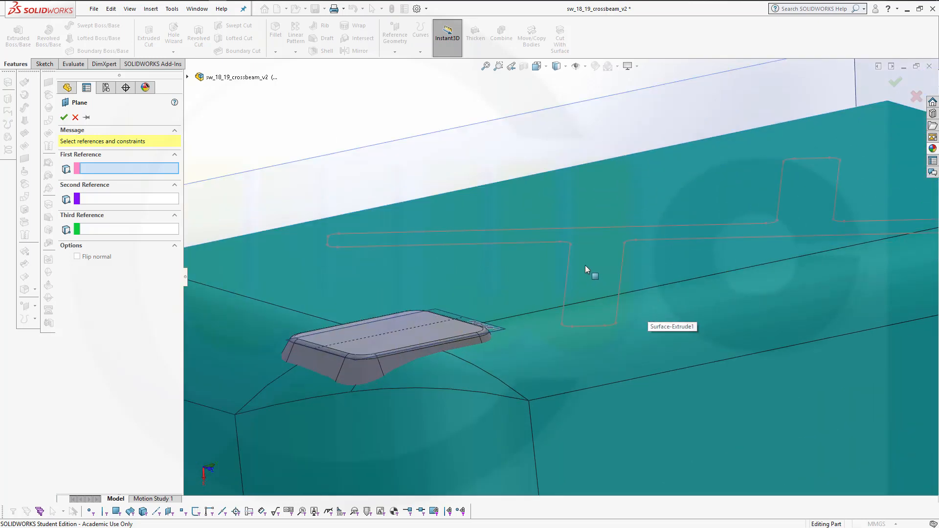
{"action": "left_click", "coordinate": [571, 245]}
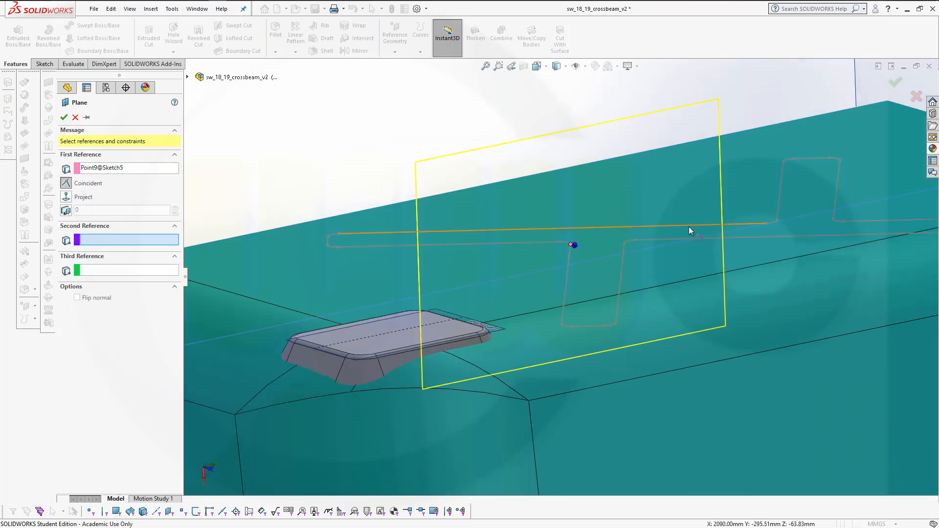
{"action": "left_click", "coordinate": [767, 224]}
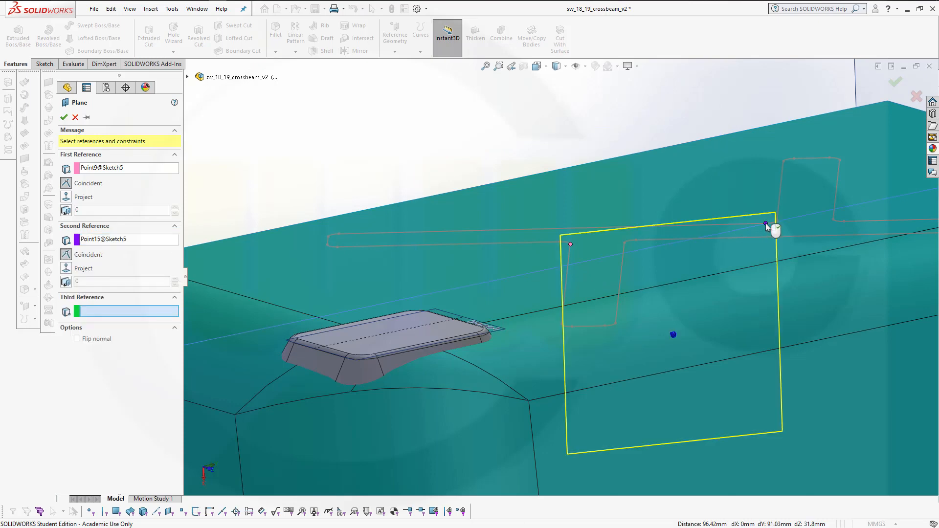
{"action": "left_click", "coordinate": [833, 219]}
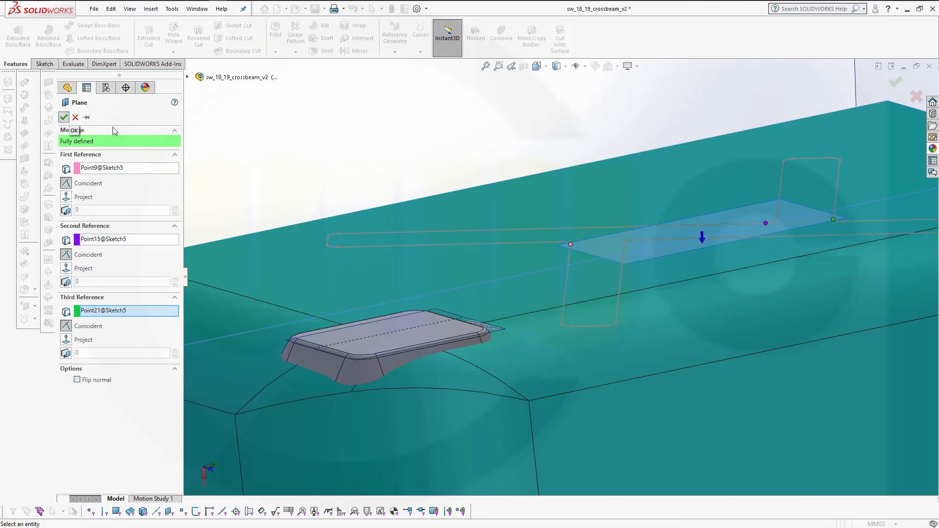
{"action": "left_click", "coordinate": [64, 117]}
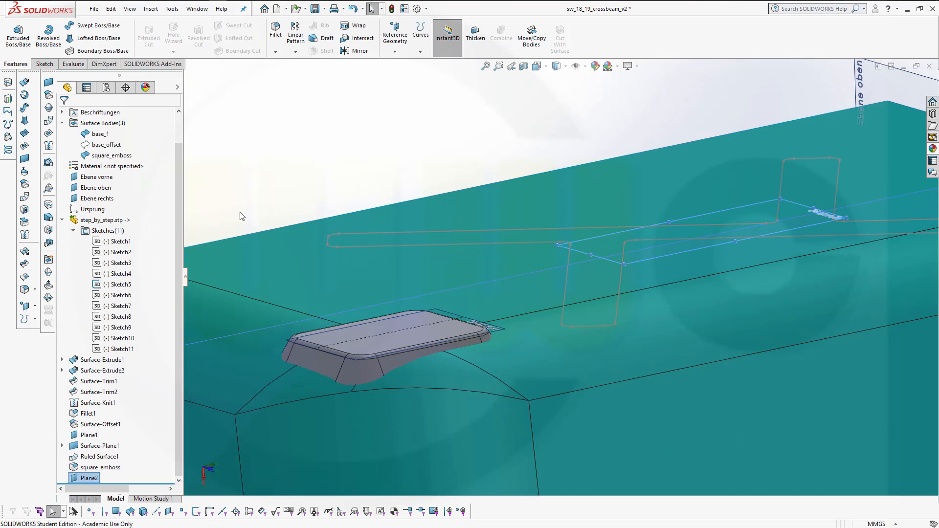
Open a sketch on Plane2, convert the whole X-shaped Sketch5 outline chain into it, and exit the sketch
{"action": "left_click", "coordinate": [89, 478]}
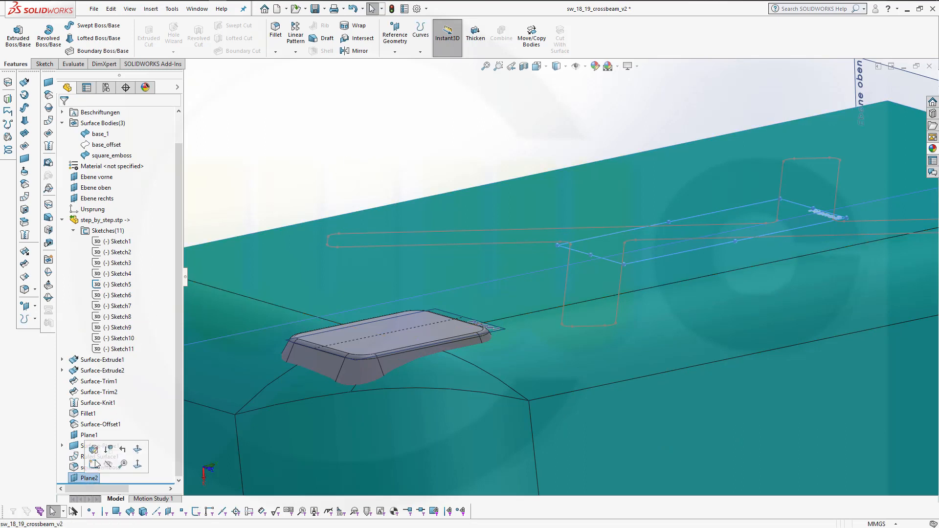
{"action": "left_click", "coordinate": [81, 479]}
{"action": "left_click", "coordinate": [72, 479]}
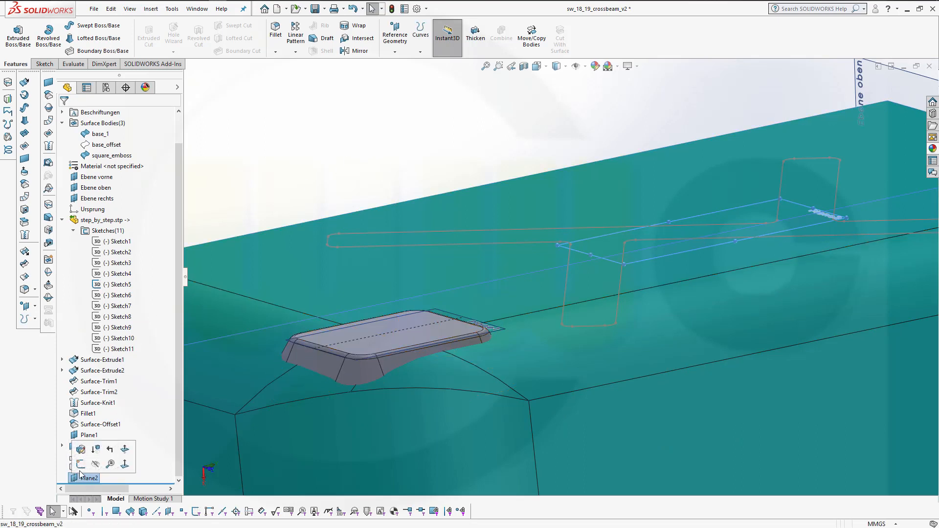
{"action": "left_click", "coordinate": [81, 465]}
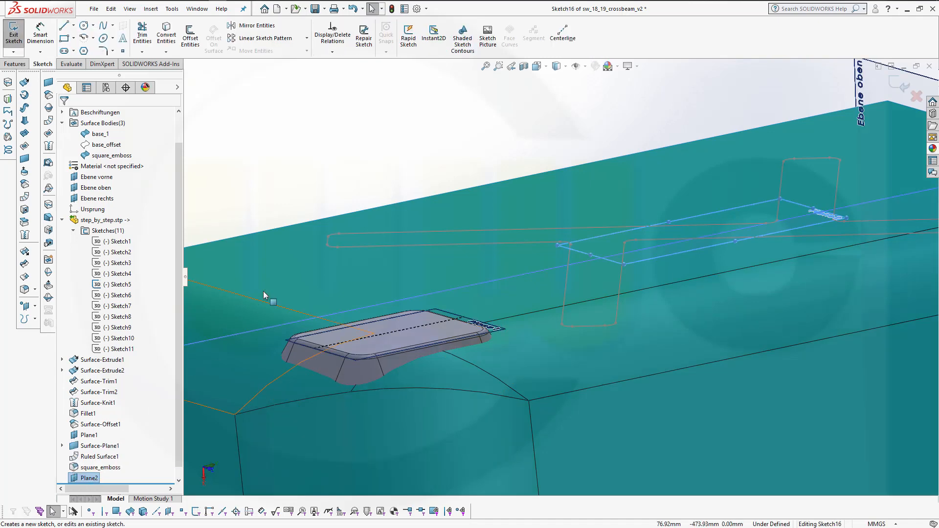
{"action": "left_click", "coordinate": [166, 35]}
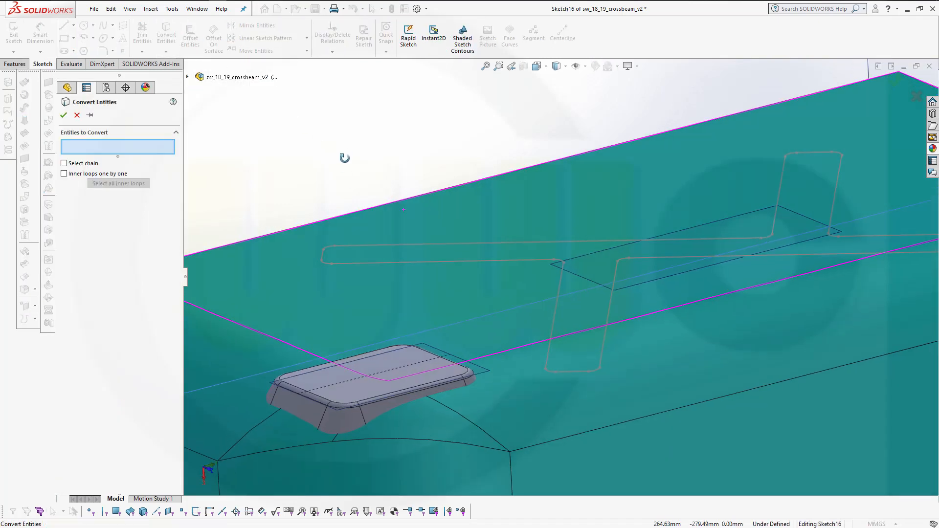
{"action": "left_click", "coordinate": [64, 163]}
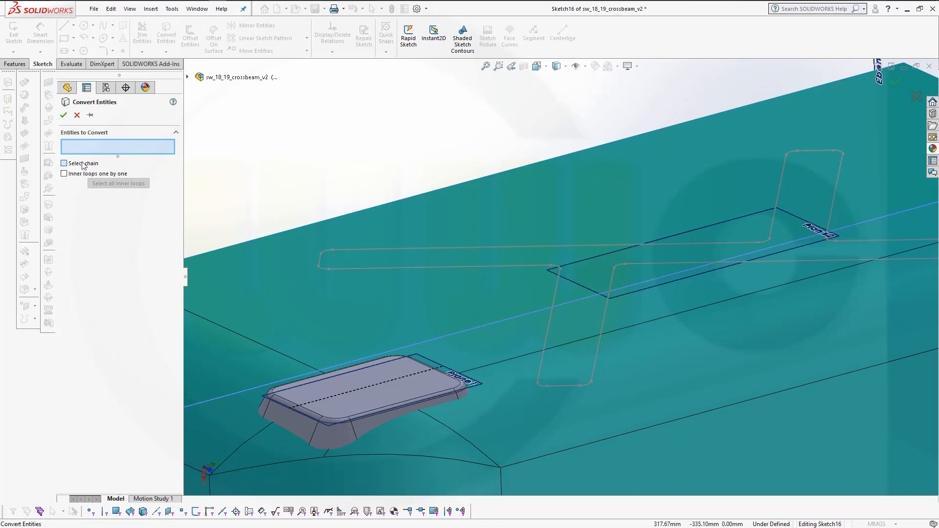
{"action": "left_click", "coordinate": [480, 266]}
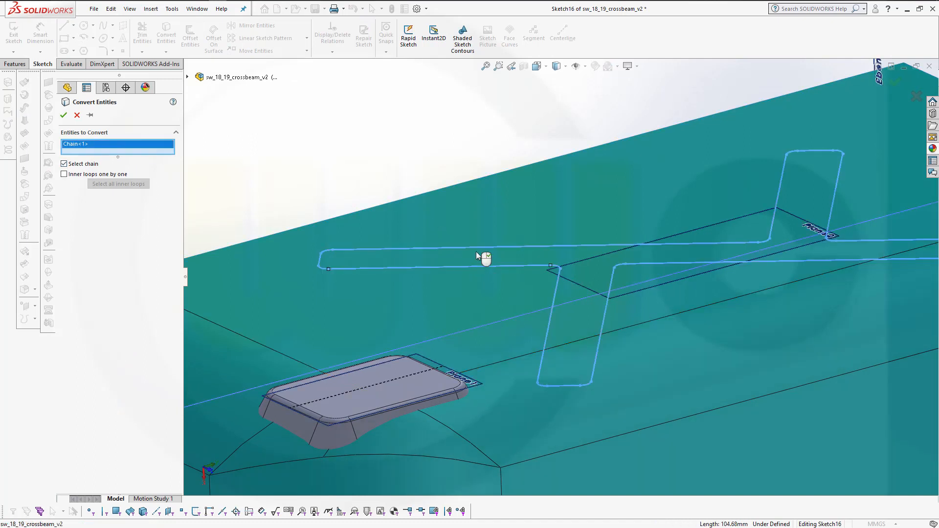
{"action": "left_click", "coordinate": [63, 115]}
{"action": "left_click", "coordinate": [64, 116]}
{"action": "mouse_move", "coordinate": [336, 151]}
{"action": "middle_mouse_down"}
{"action": "mouse_move", "coordinate": [325, 100]}
{"action": "mouse_move", "coordinate": [316, 126]}
{"action": "middle_mouse_up"}
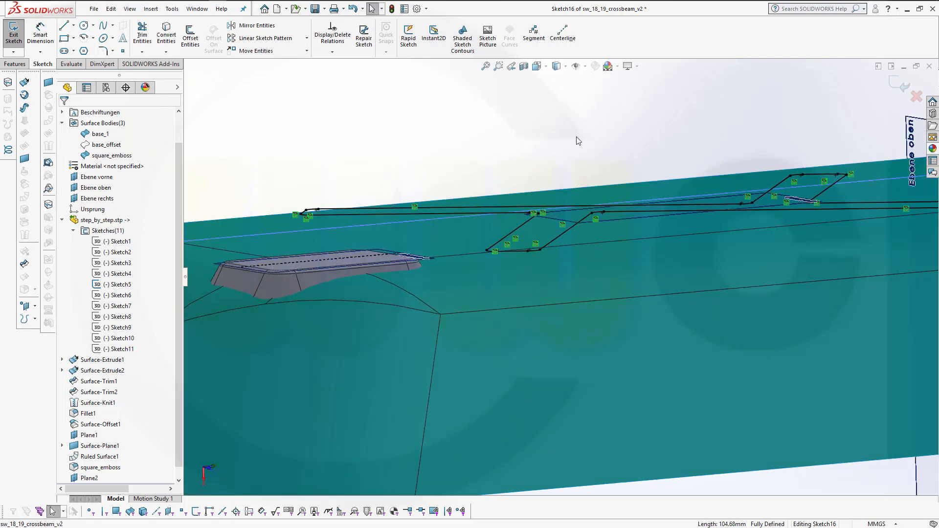
{"action": "left_click", "coordinate": [902, 88]}
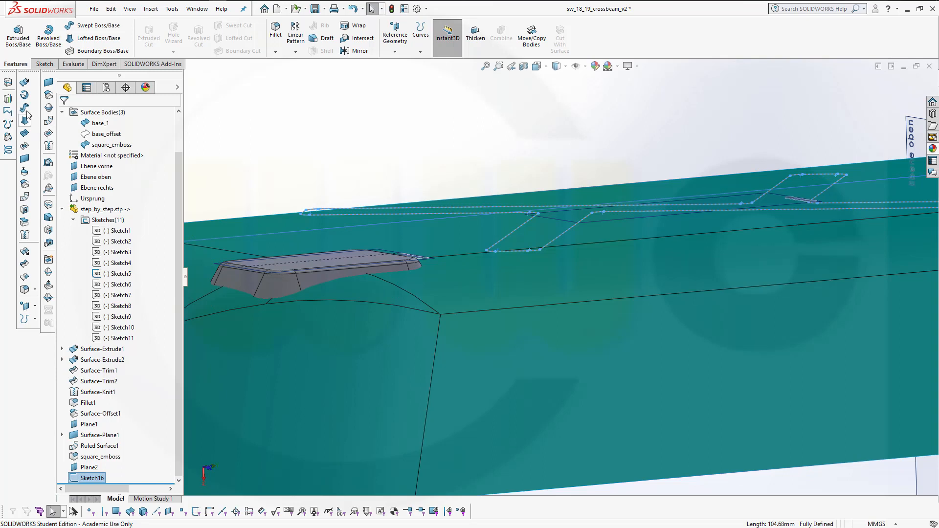
Surface-extrude the new sketch with a Mid Plane end condition 40 mm deep, then save the part
{"action": "left_click", "coordinate": [25, 82]}
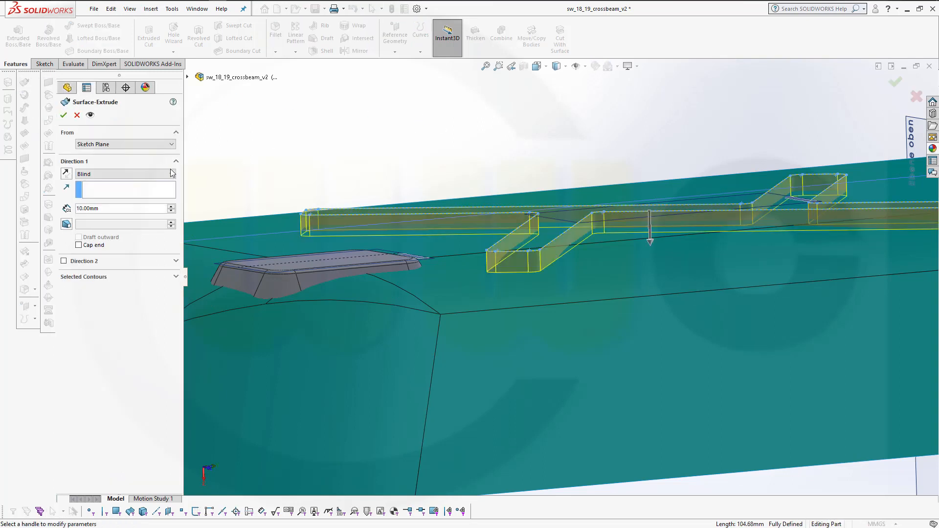
{"action": "left_click", "coordinate": [127, 174]}
{"action": "left_click", "coordinate": [128, 215]}
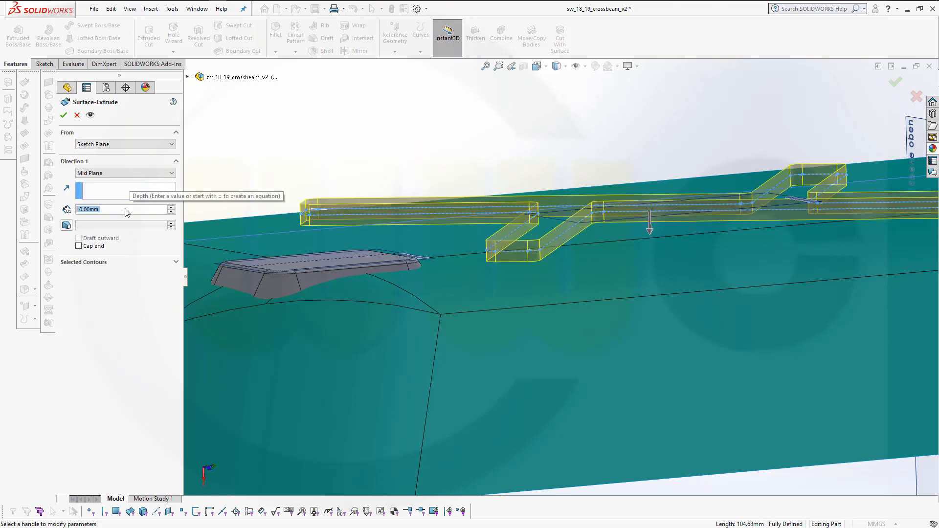
{"action": "left_click_drag", "start_coordinate": [124, 209], "coordinate": [45, 196]}
{"action": "type", "text": "40"}
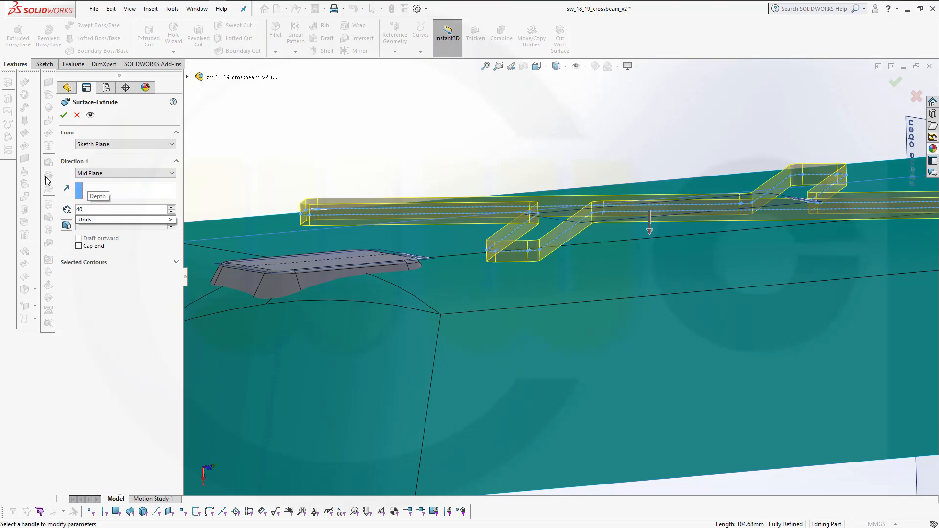
{"action": "key", "text": "Return"}
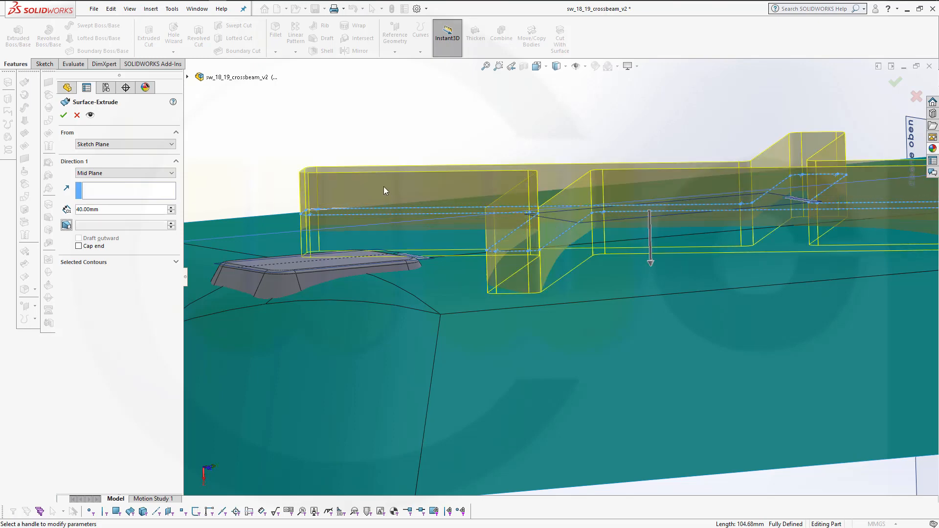
{"action": "left_click", "coordinate": [64, 116]}
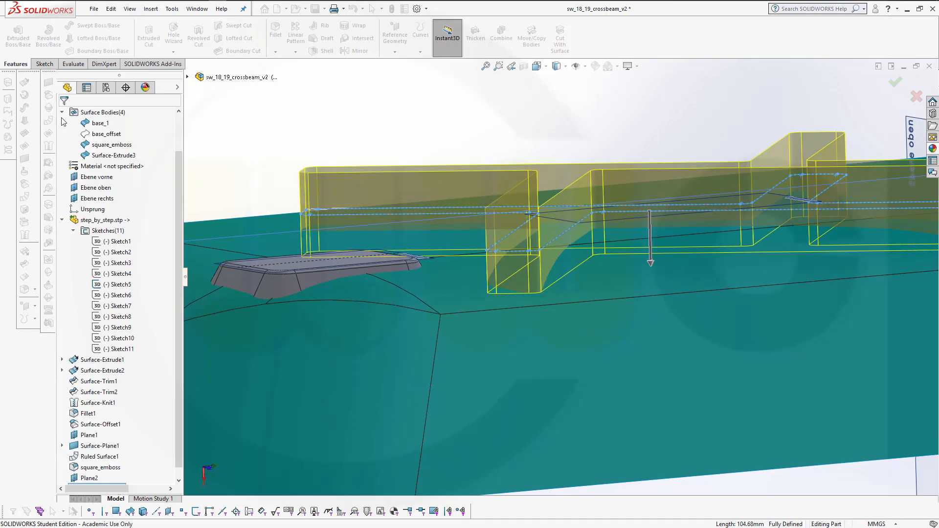
{"action": "mouse_move", "coordinate": [476, 117]}
{"action": "middle_mouse_down"}
{"action": "mouse_move", "coordinate": [469, 166]}
{"action": "mouse_move", "coordinate": [460, 139]}
{"action": "mouse_move", "coordinate": [453, 151]}
{"action": "middle_mouse_up"}
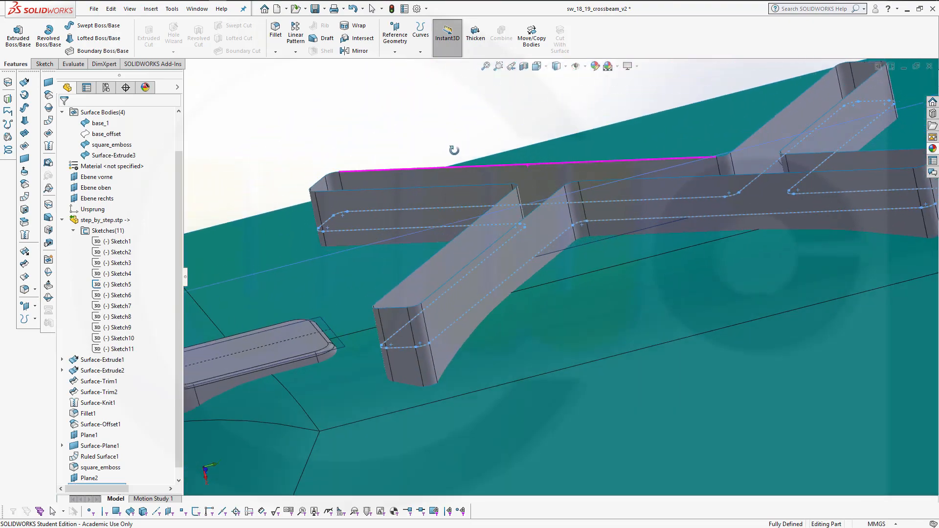
{"action": "key", "text": "ctrl+s"}
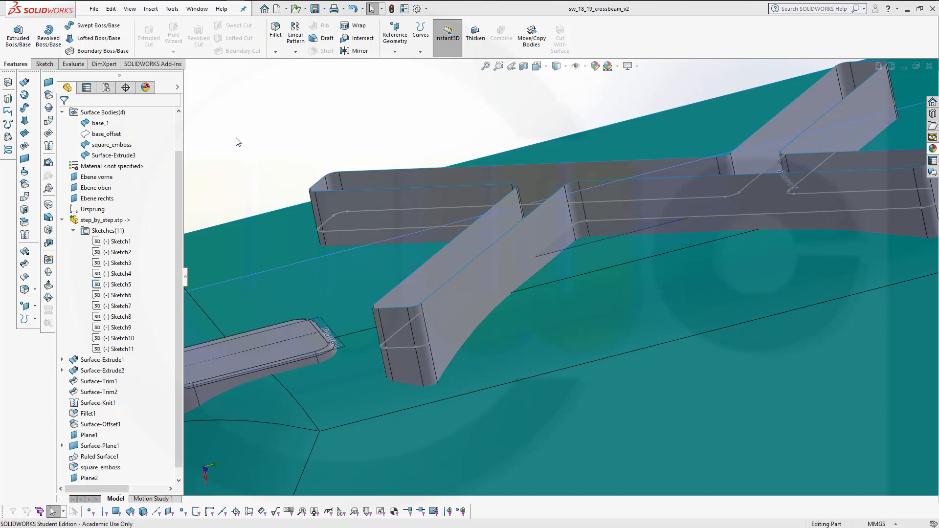
Offset the base_1 surface body by 6 mm with Offset Surface
{"action": "left_click", "coordinate": [23, 186]}
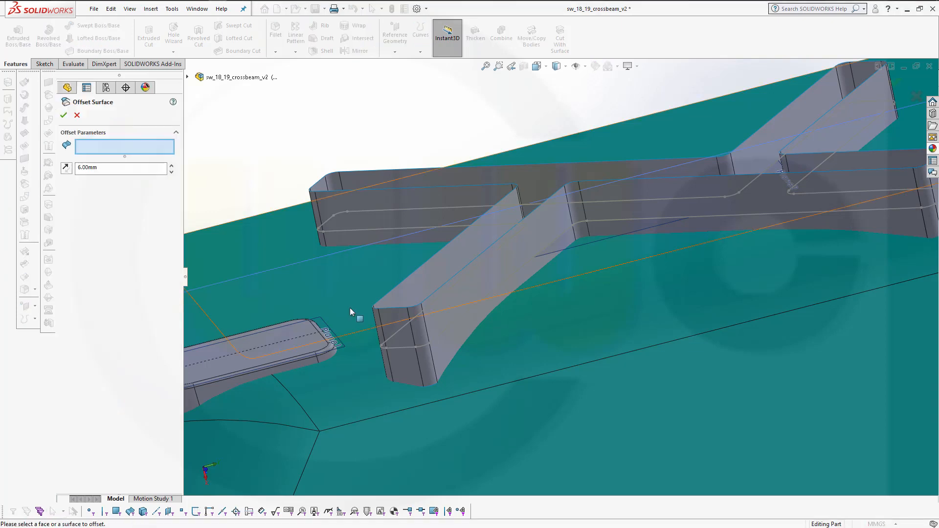
{"action": "middle_click_drag", "start_coordinate": [351, 308], "coordinate": [570, 341]}
{"action": "scroll", "coordinate": [635, 354], "scroll_direction": "up", "scroll_amount": 1}
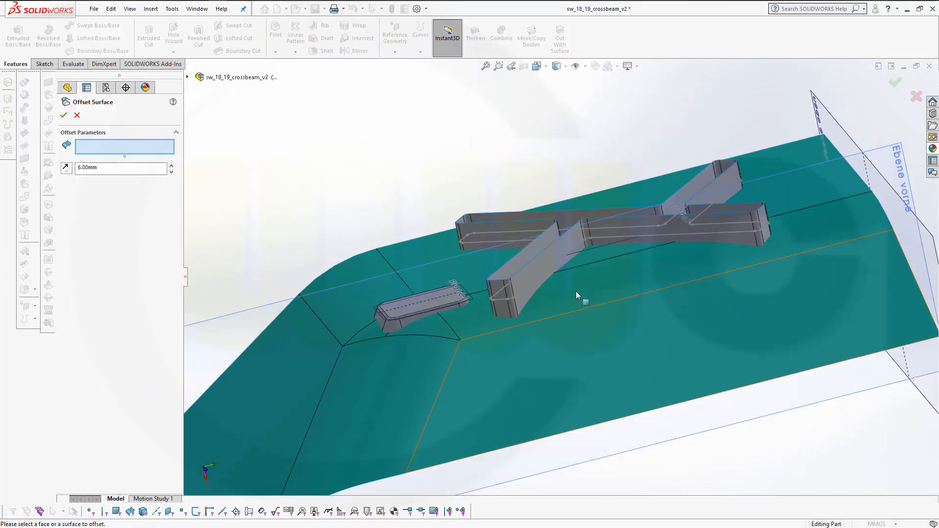
{"action": "left_click", "coordinate": [188, 78]}
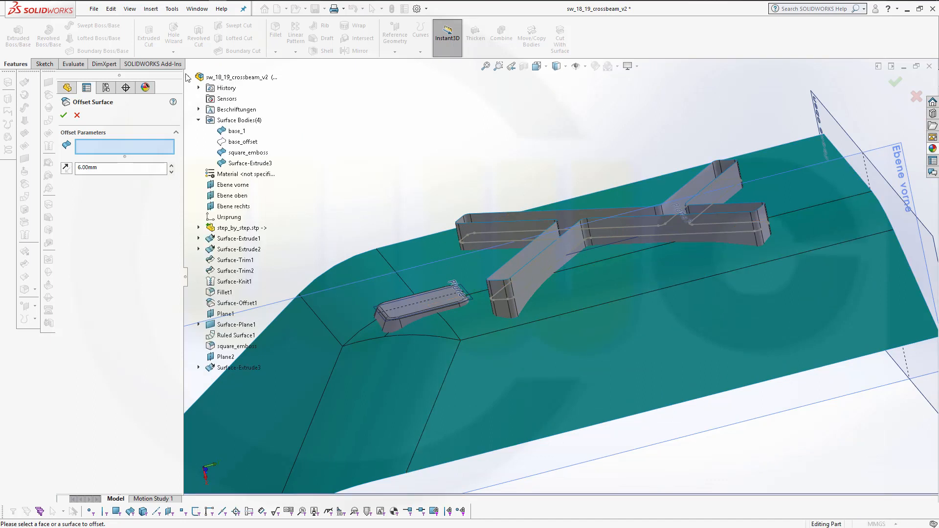
{"action": "left_click", "coordinate": [234, 132]}
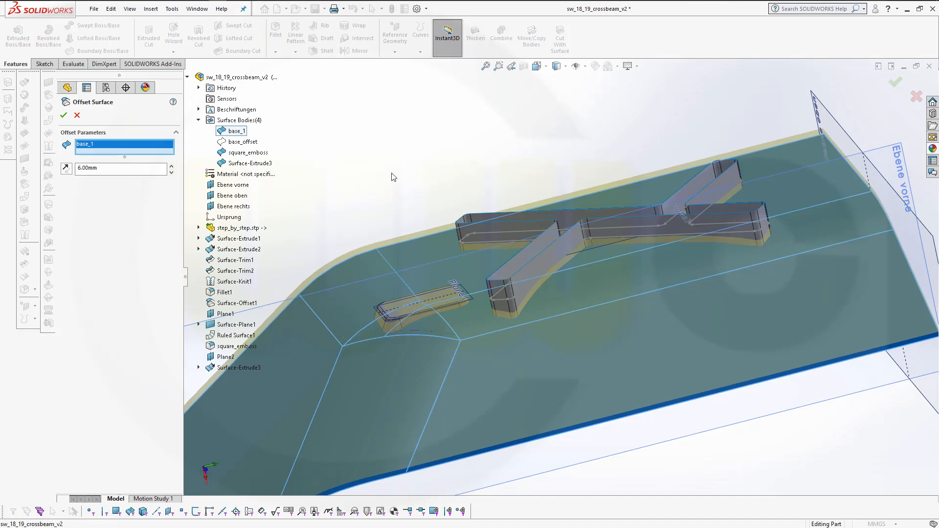
{"action": "middle_click_drag", "start_coordinate": [394, 177], "coordinate": [380, 138]}
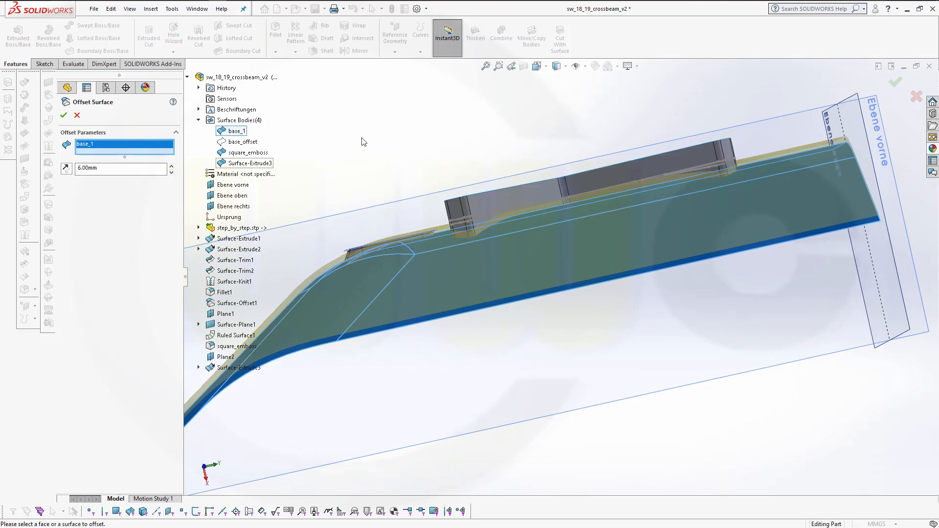
{"action": "left_click", "coordinate": [64, 117]}
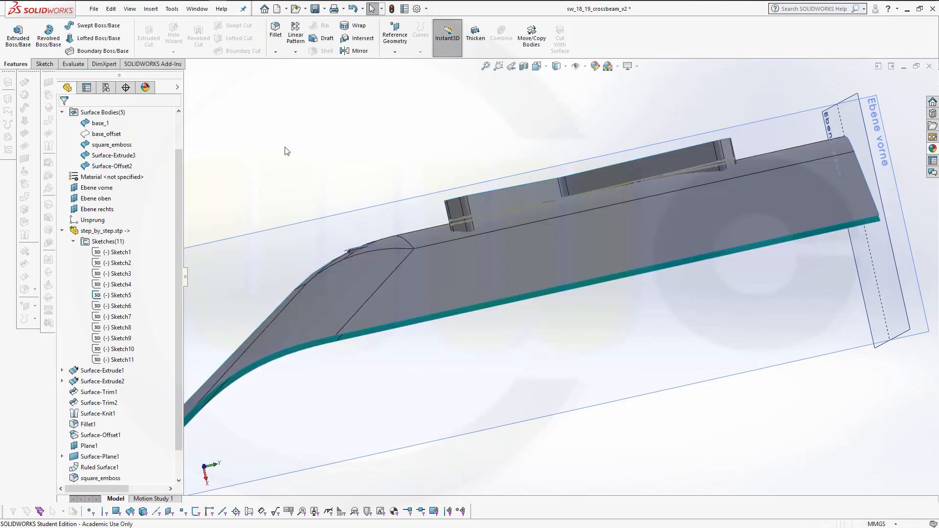
Trim the new offset surface using the X-shaped Surface-Extrude3 as trim tool, removing the offset surface region outside the X
{"action": "middle_click_drag", "start_coordinate": [323, 174], "coordinate": [483, 173]}
{"action": "scroll", "coordinate": [484, 172], "scroll_direction": "up", "scroll_amount": 2}
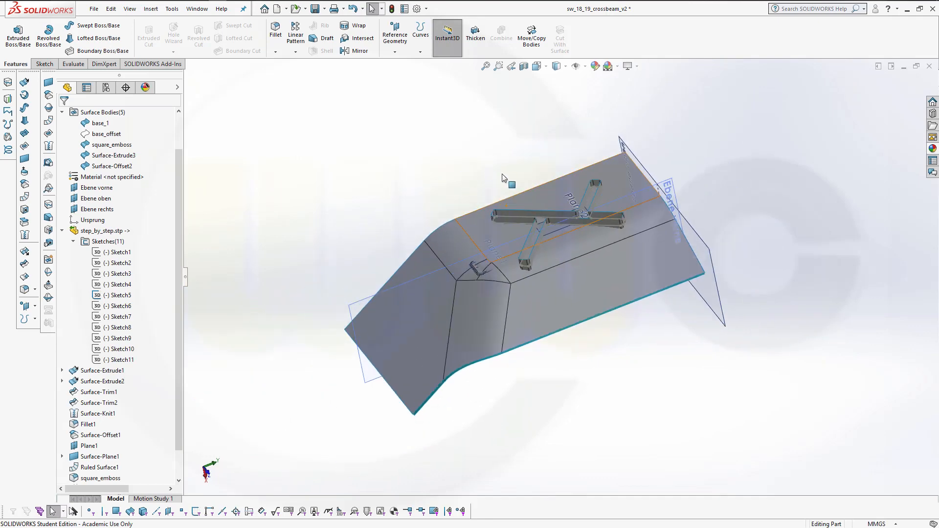
{"action": "scroll", "coordinate": [503, 176], "scroll_direction": "down", "scroll_amount": 3}
{"action": "middle_click_drag", "start_coordinate": [565, 317], "coordinate": [331, 268]}
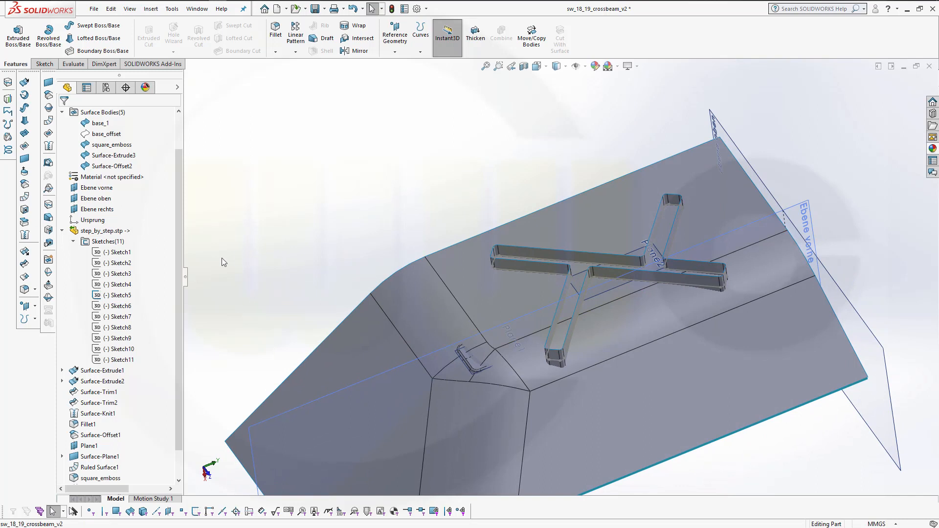
{"action": "left_click", "coordinate": [26, 266]}
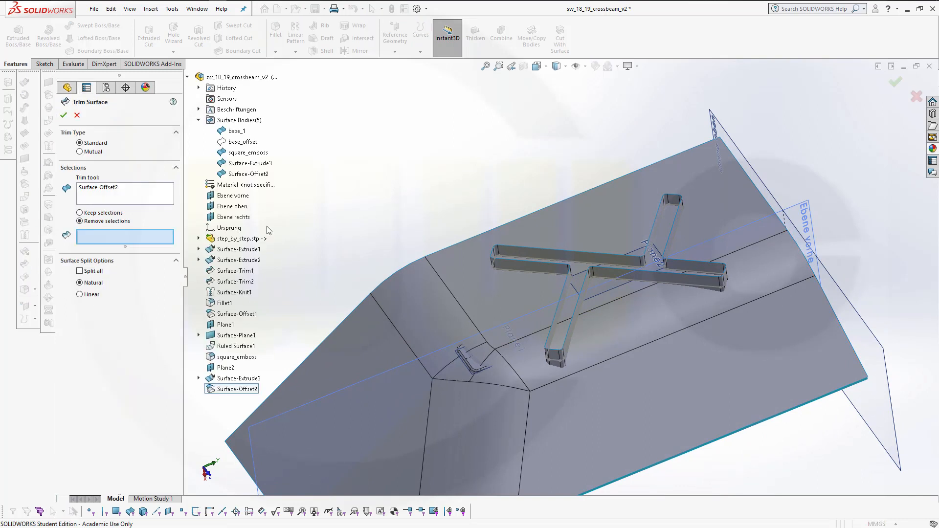
{"action": "left_click", "coordinate": [109, 194]}
{"action": "right_click", "coordinate": [113, 189]}
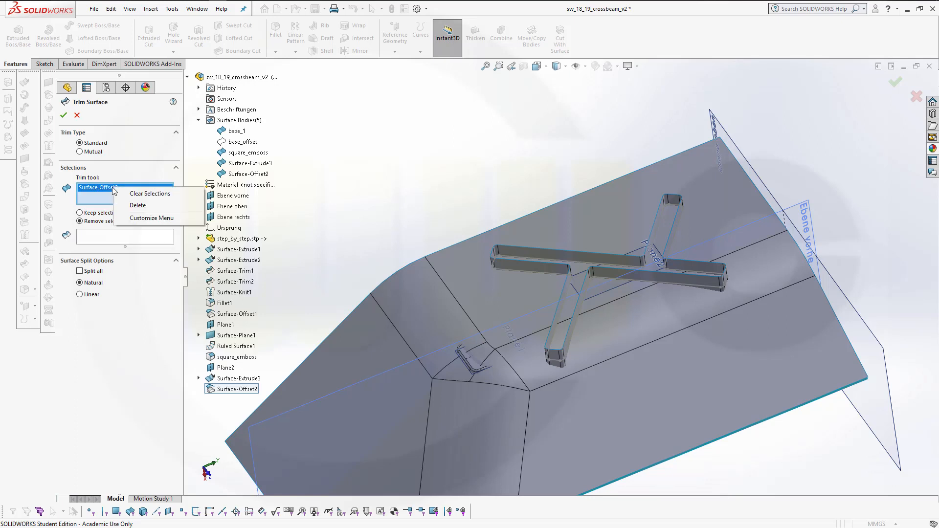
{"action": "left_click", "coordinate": [150, 194]}
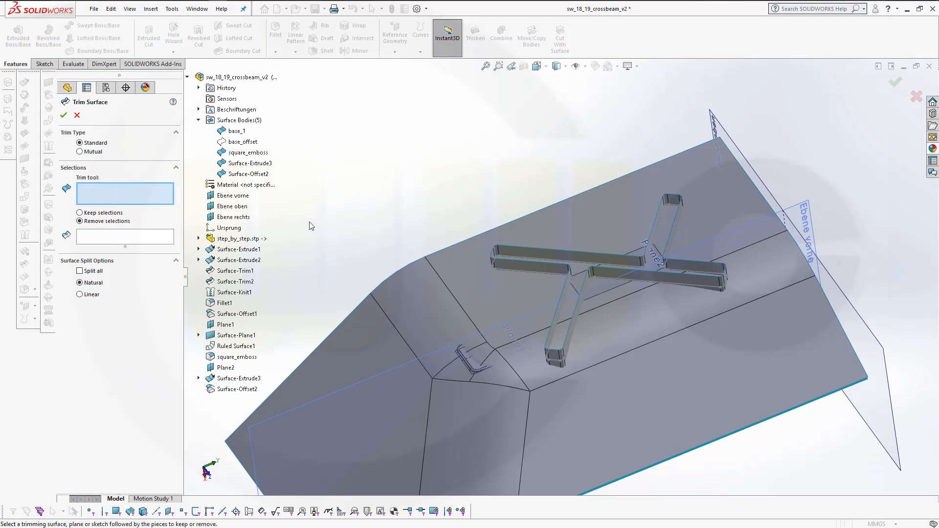
{"action": "left_click", "coordinate": [540, 267]}
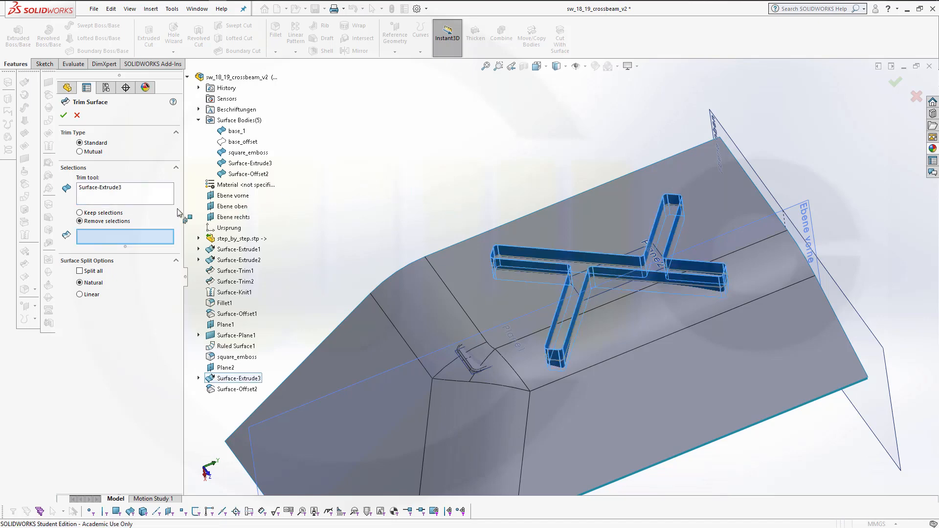
{"action": "left_click", "coordinate": [475, 271]}
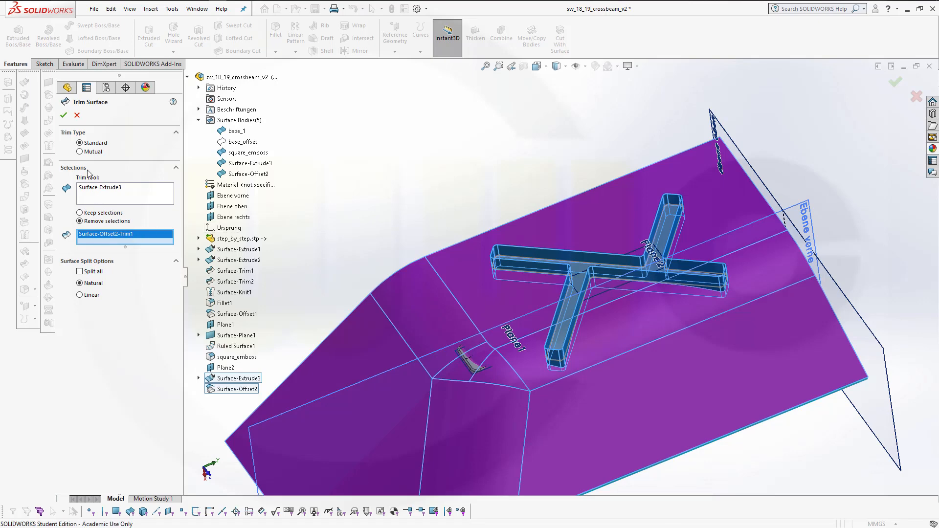
{"action": "left_click", "coordinate": [64, 117]}
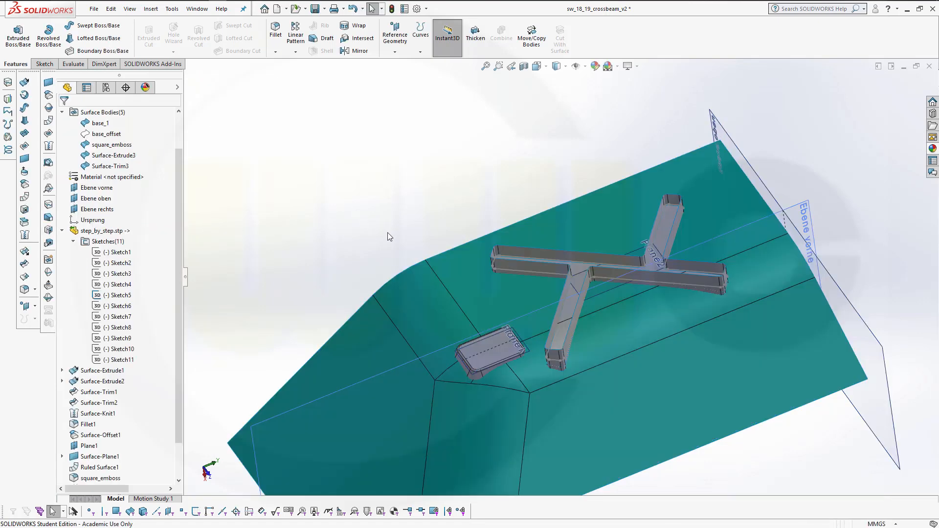
Start a face fillet with a side face of the X extrusion as the first face set and the trimmed offset surface as the second
{"action": "middle_click_drag", "start_coordinate": [398, 172], "coordinate": [372, 159]}
{"action": "scroll", "coordinate": [526, 268], "scroll_direction": "down", "scroll_amount": 10}
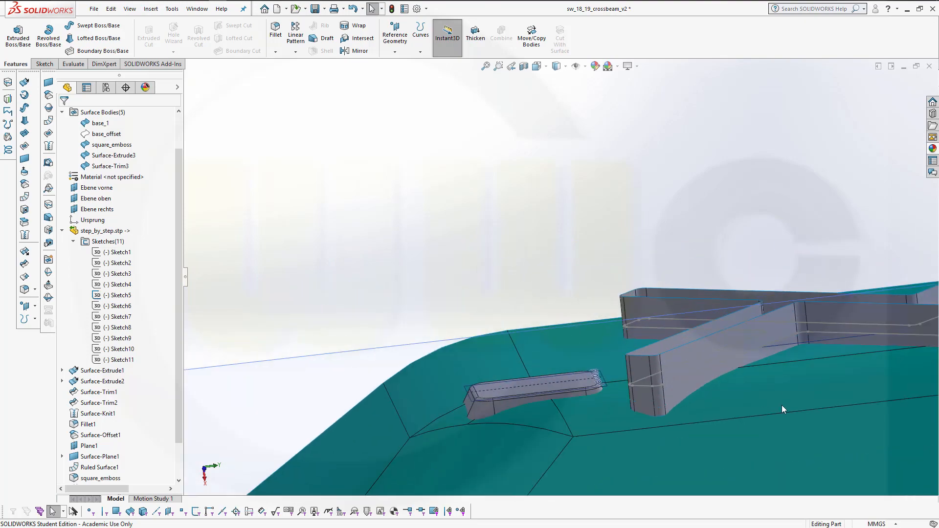
{"action": "middle_click_drag", "start_coordinate": [682, 346], "coordinate": [664, 284]}
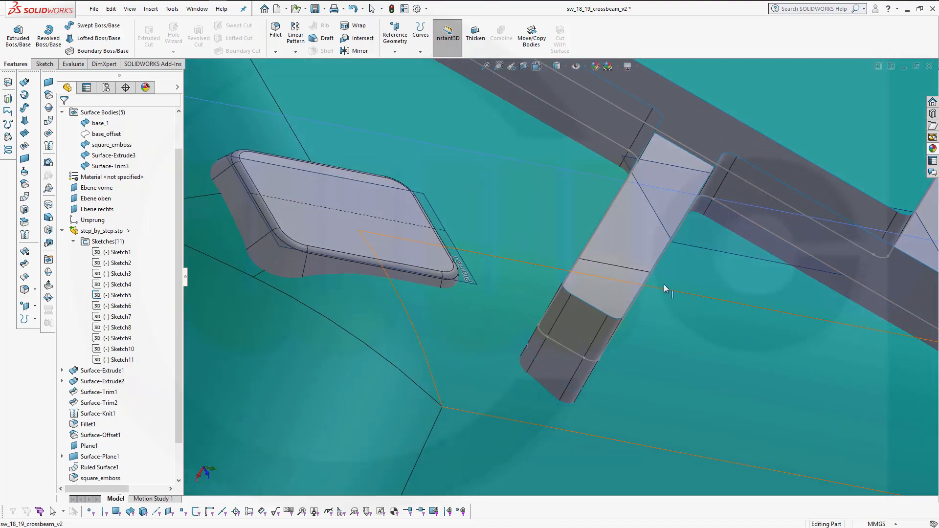
{"action": "middle_click_drag", "start_coordinate": [707, 326], "coordinate": [675, 298]}
{"action": "middle_click_drag", "start_coordinate": [558, 308], "coordinate": [607, 144]}
{"action": "scroll", "coordinate": [599, 136], "scroll_direction": "up", "scroll_amount": 2}
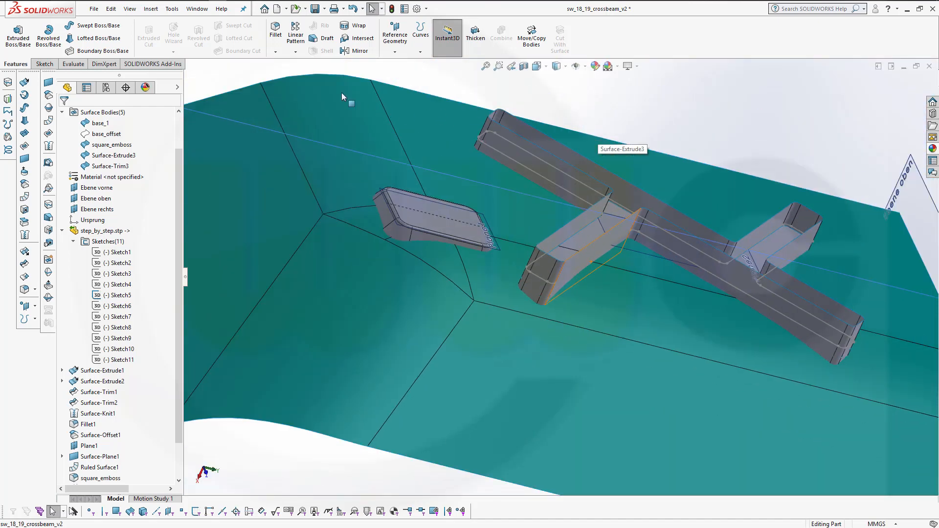
{"action": "left_click", "coordinate": [276, 30]}
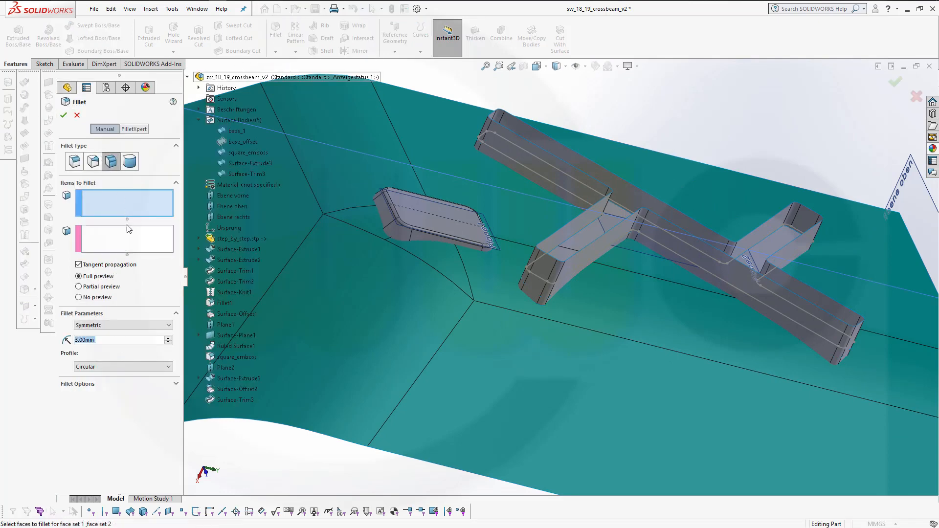
{"action": "scroll", "coordinate": [635, 308], "scroll_direction": "down", "scroll_amount": 4}
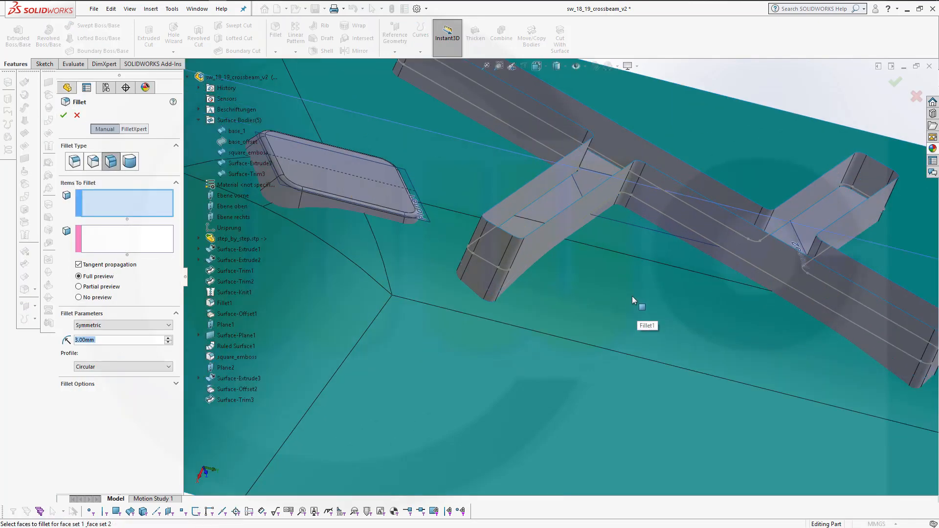
{"action": "scroll", "coordinate": [636, 313], "scroll_direction": "up", "scroll_amount": 2}
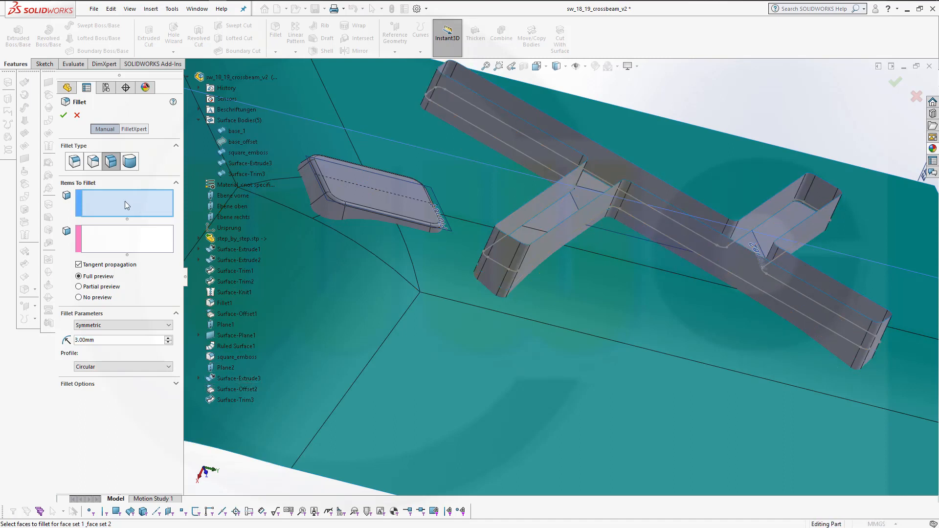
{"action": "middle_click_drag", "start_coordinate": [612, 292], "coordinate": [604, 256]}
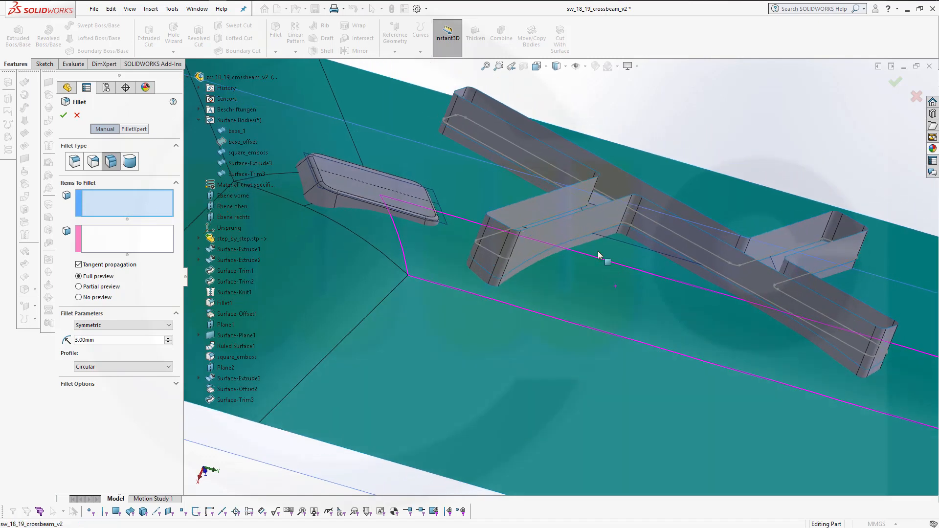
{"action": "left_click", "coordinate": [552, 230]}
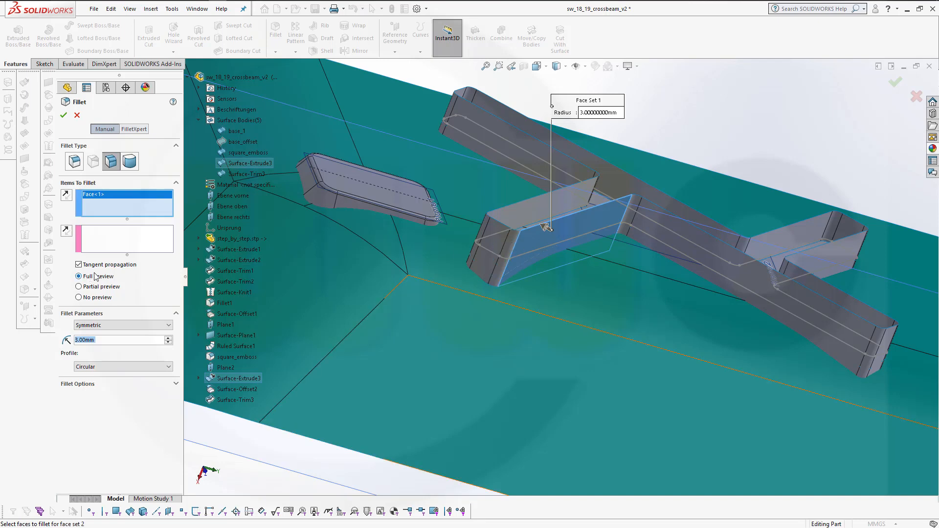
{"action": "middle_click_drag", "start_coordinate": [559, 268], "coordinate": [566, 322]}
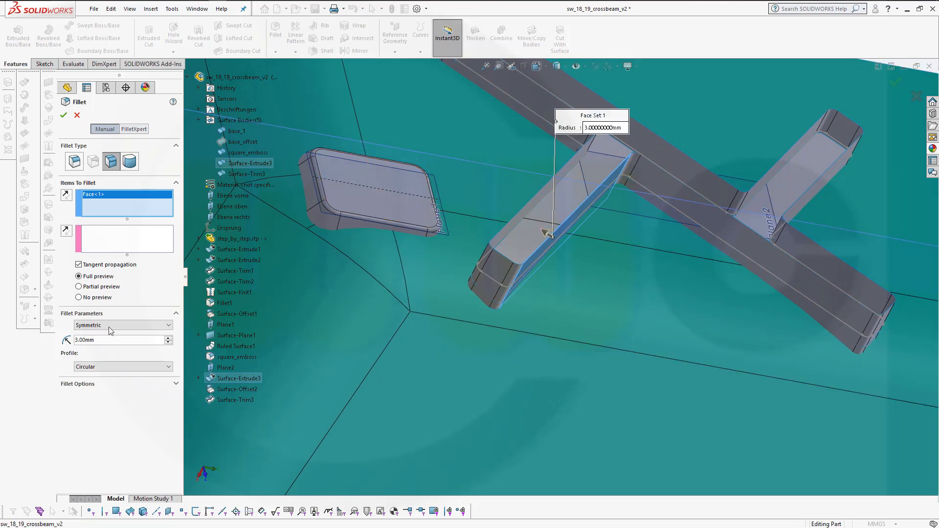
{"action": "left_click", "coordinate": [151, 237]}
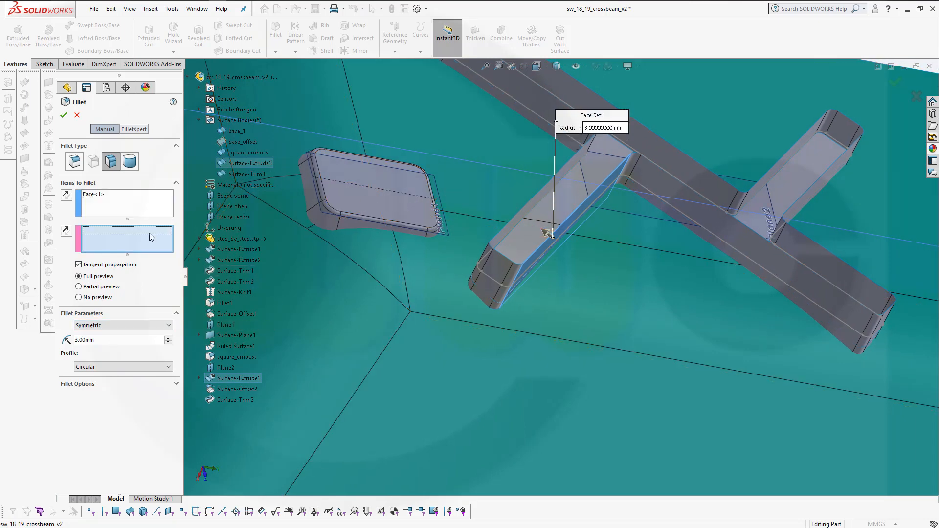
{"action": "left_click", "coordinate": [530, 240]}
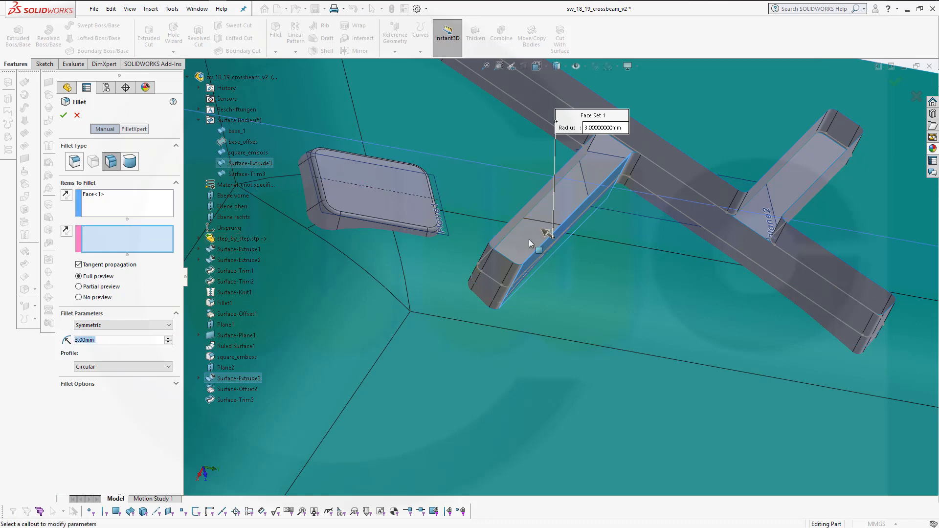
{"action": "left_click", "coordinate": [530, 240]}
{"action": "middle_click_drag", "start_coordinate": [647, 296], "coordinate": [417, 254]}
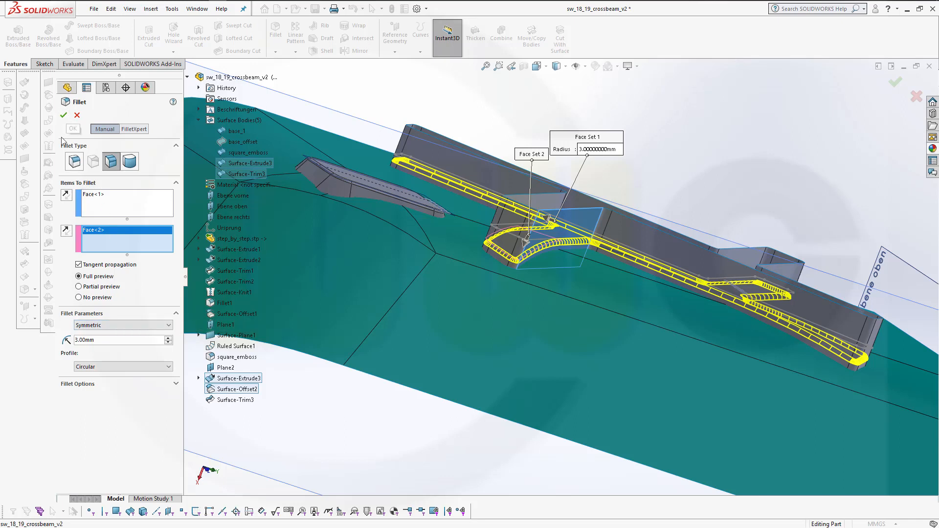
Try a fillet radius of 20 mm
{"action": "double_click", "coordinate": [91, 338]}
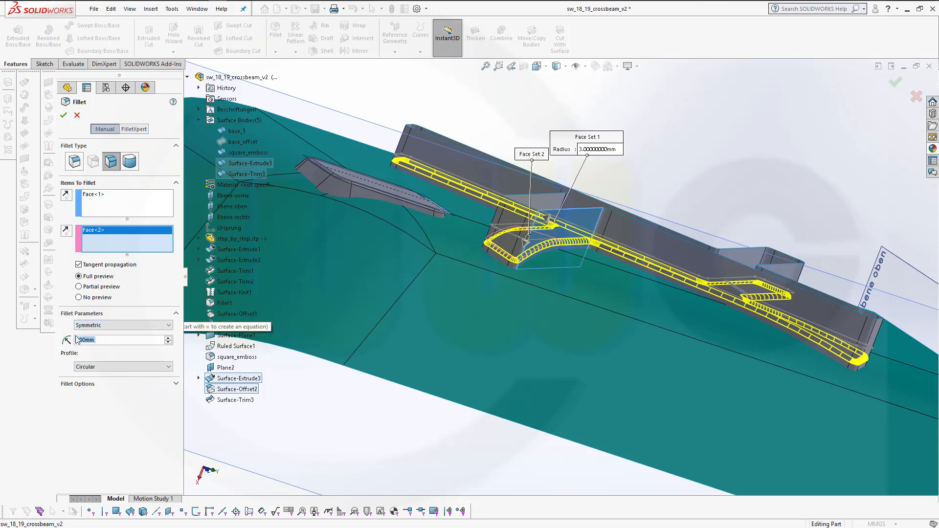
{"action": "type", "text": "2"}
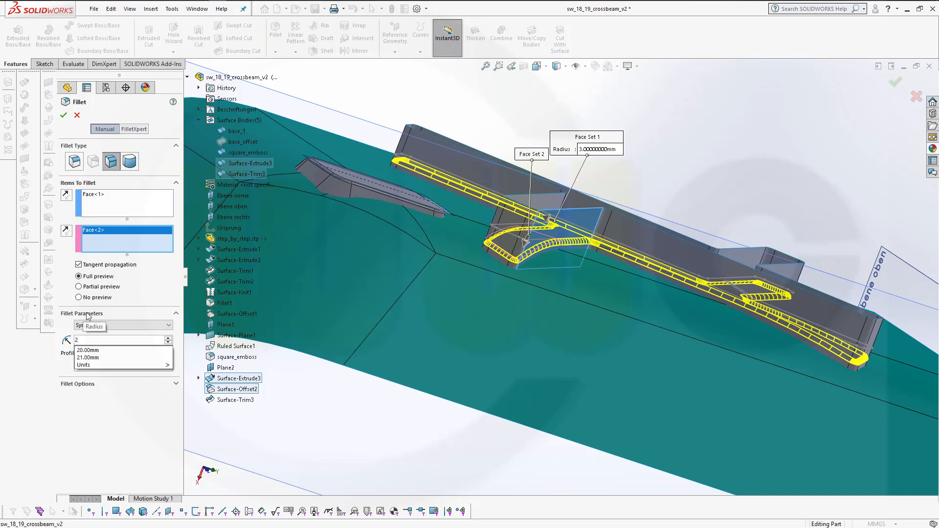
{"action": "left_click", "coordinate": [153, 350]}
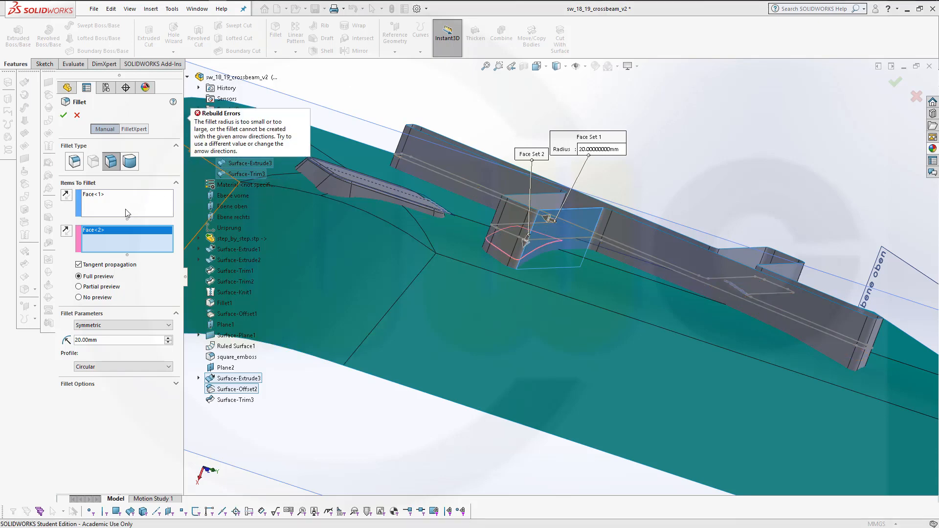
Set the face fillet radius to 2 mm and apply the fillet
{"action": "middle_click_drag", "start_coordinate": [312, 284], "coordinate": [295, 324]}
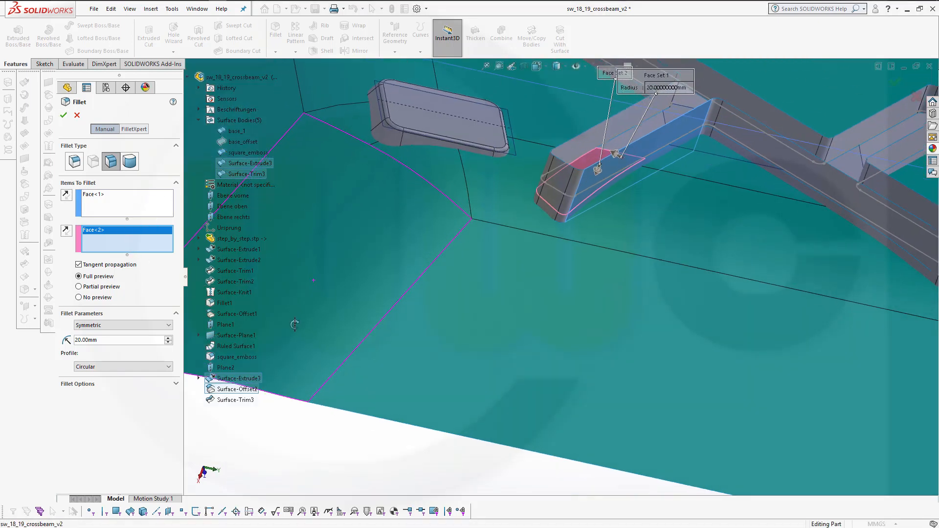
{"action": "scroll", "coordinate": [507, 208], "scroll_direction": "up", "scroll_amount": 6}
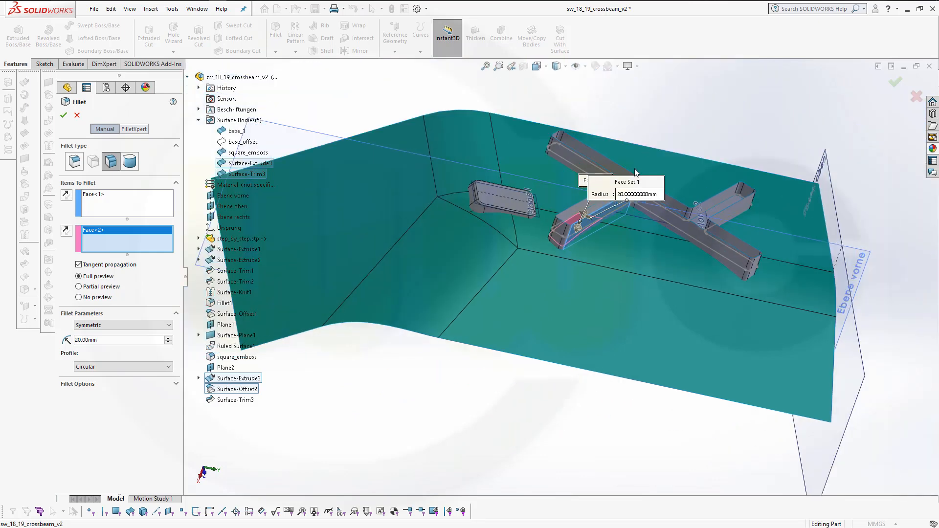
{"action": "scroll", "coordinate": [609, 274], "scroll_direction": "down", "scroll_amount": 5}
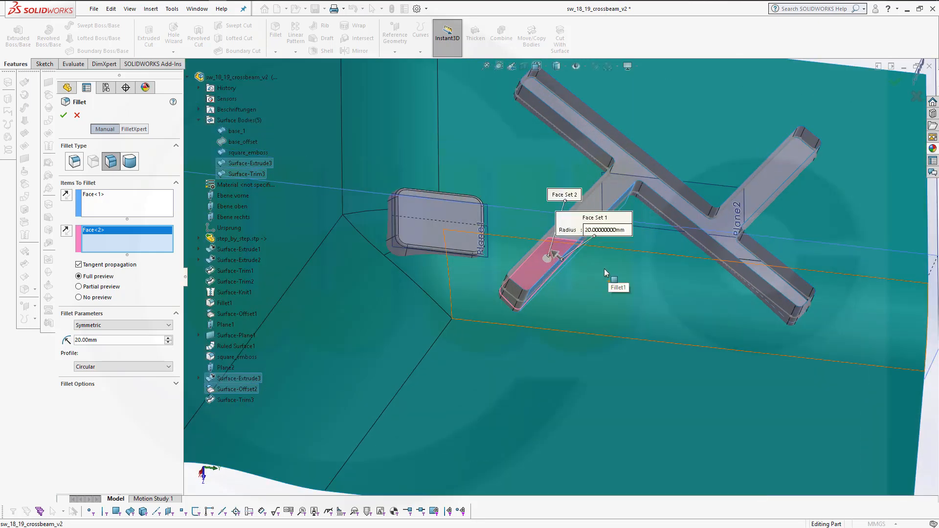
{"action": "left_click", "coordinate": [592, 230]}
{"action": "type", "text": "2"}
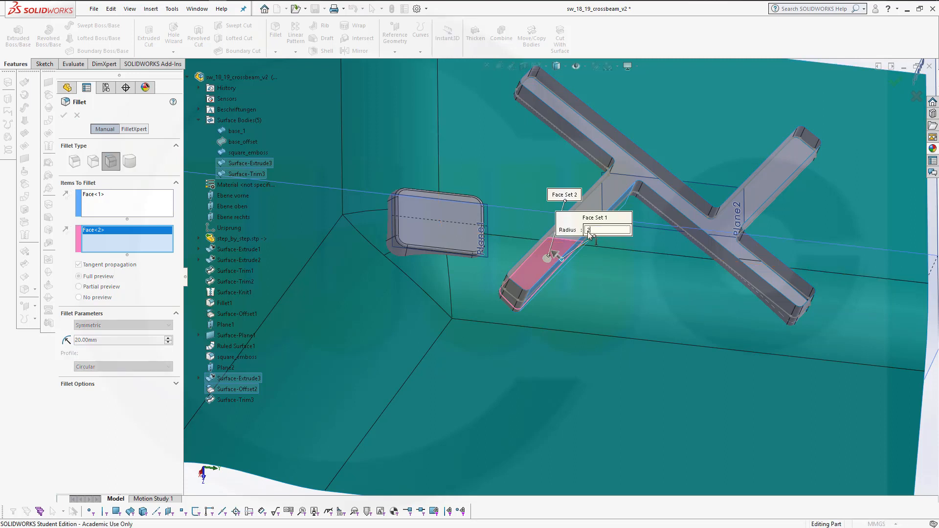
{"action": "key", "text": "Return"}
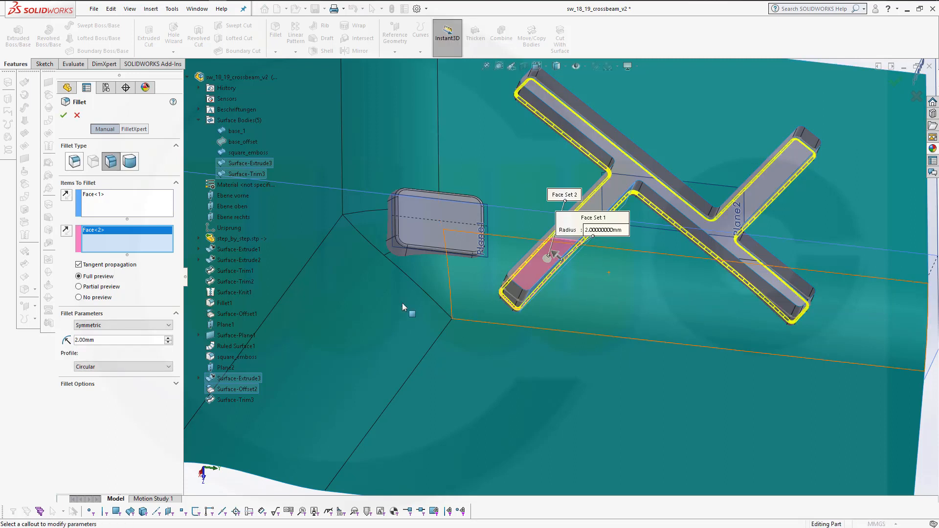
{"action": "left_click", "coordinate": [64, 116]}
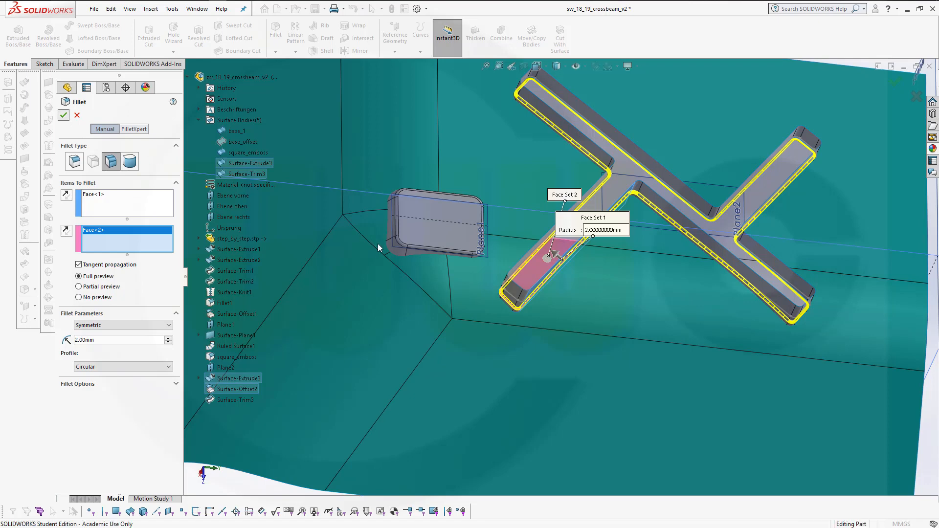
Face-fillet the trimmed offset surface to the side of the X-shaped extrusion with a 2 mm radius
{"action": "middle_click_drag", "start_coordinate": [382, 244], "coordinate": [619, 245]}
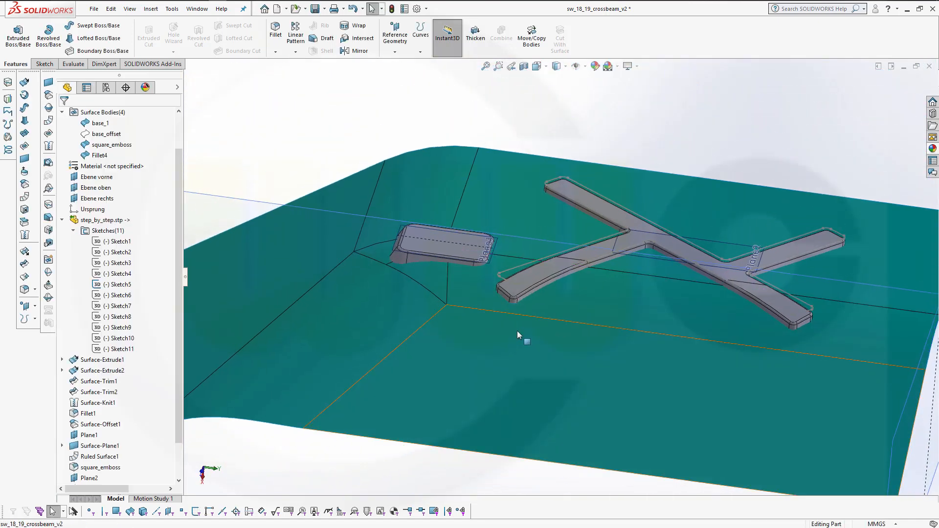
{"action": "scroll", "coordinate": [519, 328], "scroll_direction": "up", "scroll_amount": 3}
{"action": "scroll", "coordinate": [553, 311], "scroll_direction": "down", "scroll_amount": 6}
{"action": "scroll", "coordinate": [585, 237], "scroll_direction": "up", "scroll_amount": 3}
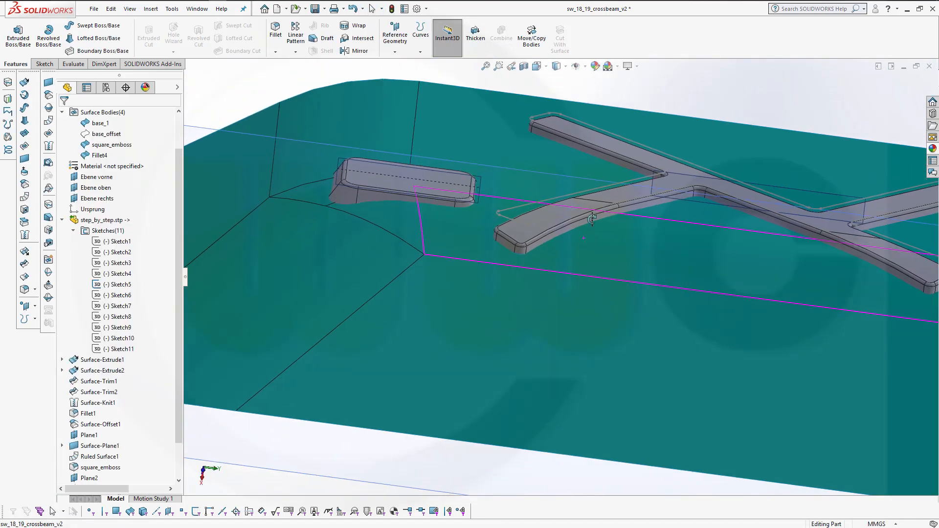
{"action": "scroll", "coordinate": [594, 222], "scroll_direction": "down", "scroll_amount": 5}
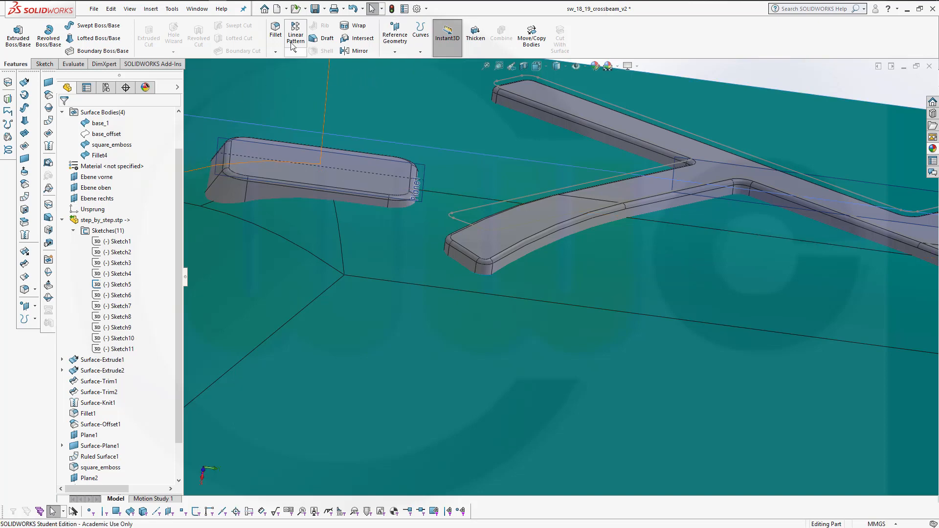
{"action": "left_click", "coordinate": [276, 30]}
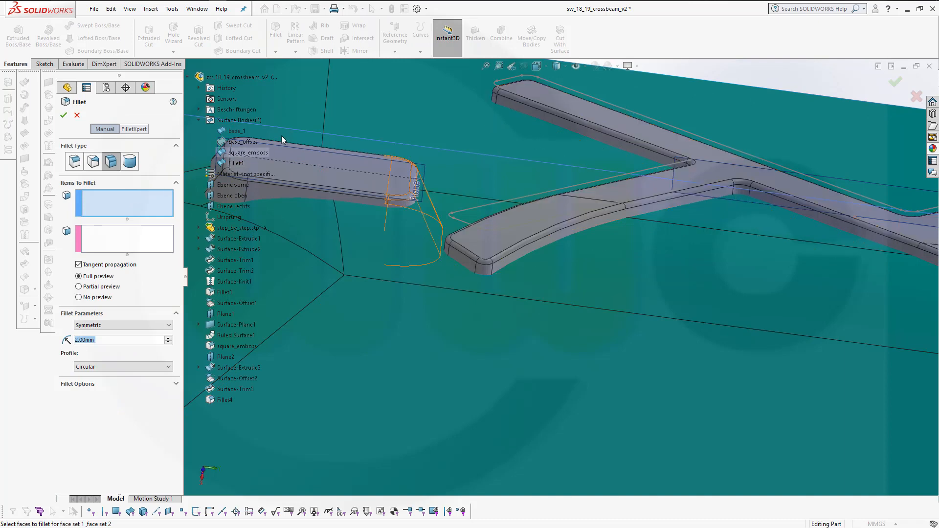
{"action": "left_click", "coordinate": [580, 271]}
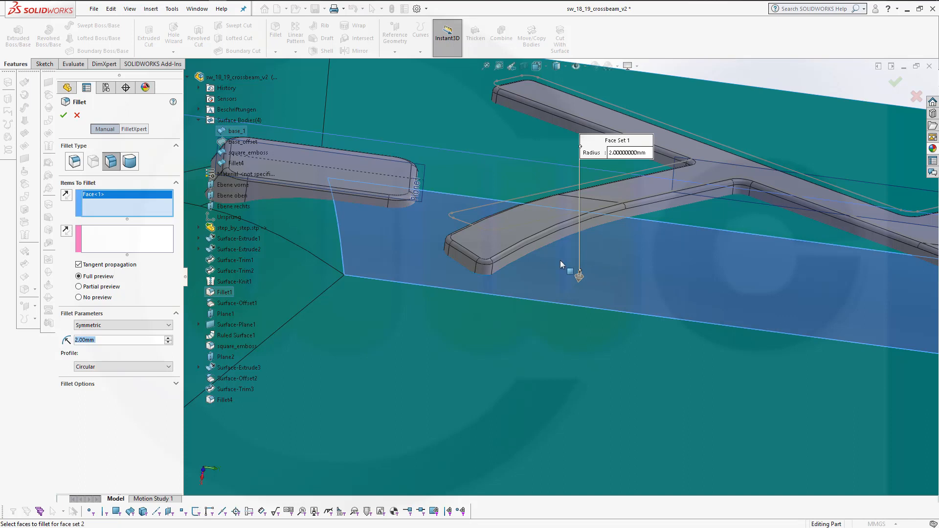
{"action": "left_click", "coordinate": [68, 196]}
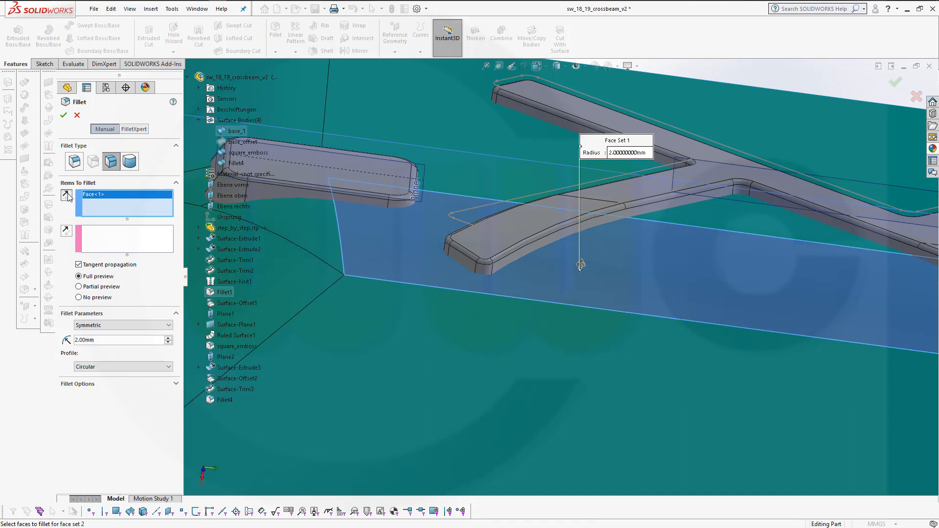
{"action": "left_click", "coordinate": [119, 246]}
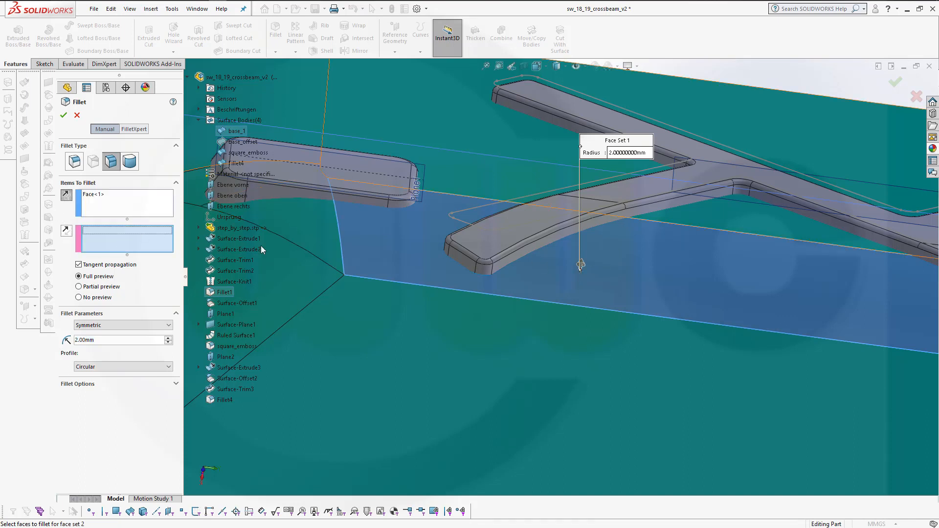
{"action": "left_click", "coordinate": [533, 247]}
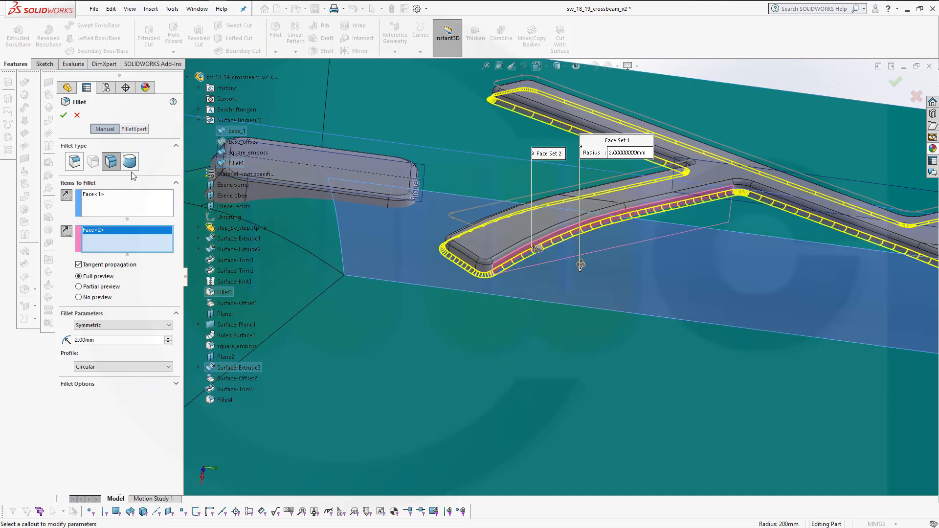
{"action": "left_click", "coordinate": [64, 116]}
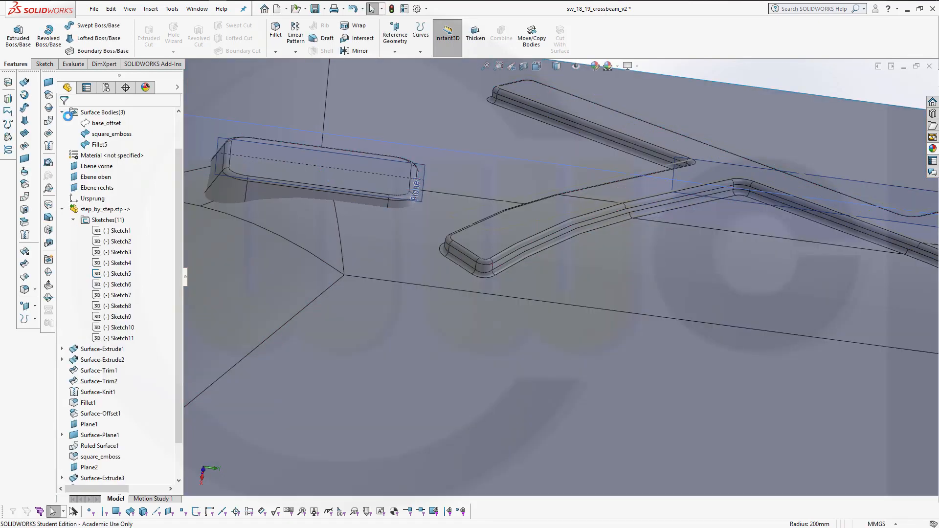
Orbit and zoom around the square emboss to inspect the filleted surfaces
{"action": "scroll", "coordinate": [509, 280], "scroll_direction": "up", "scroll_amount": 3}
{"action": "middle_click_drag", "start_coordinate": [636, 306], "coordinate": [637, 279]}
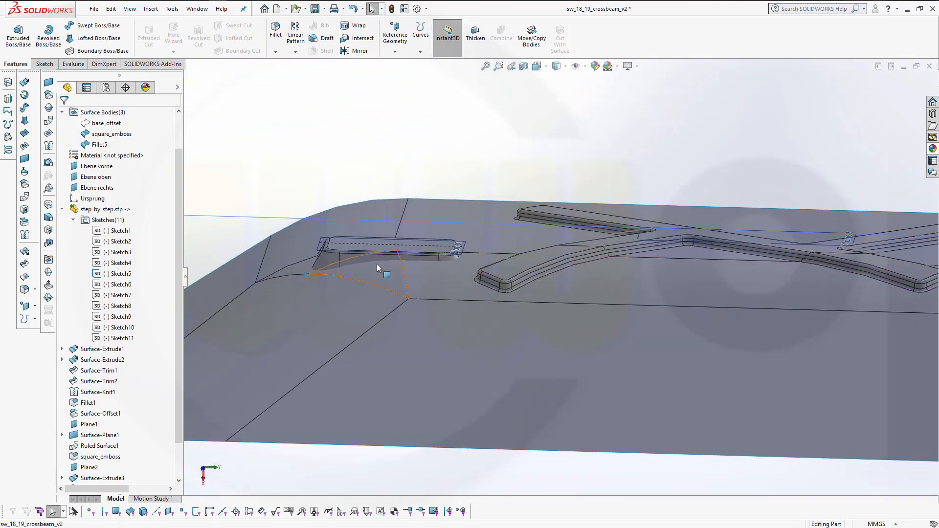
{"action": "scroll", "coordinate": [377, 264], "scroll_direction": "up", "scroll_amount": 2}
{"action": "scroll", "coordinate": [405, 277], "scroll_direction": "down", "scroll_amount": 4}
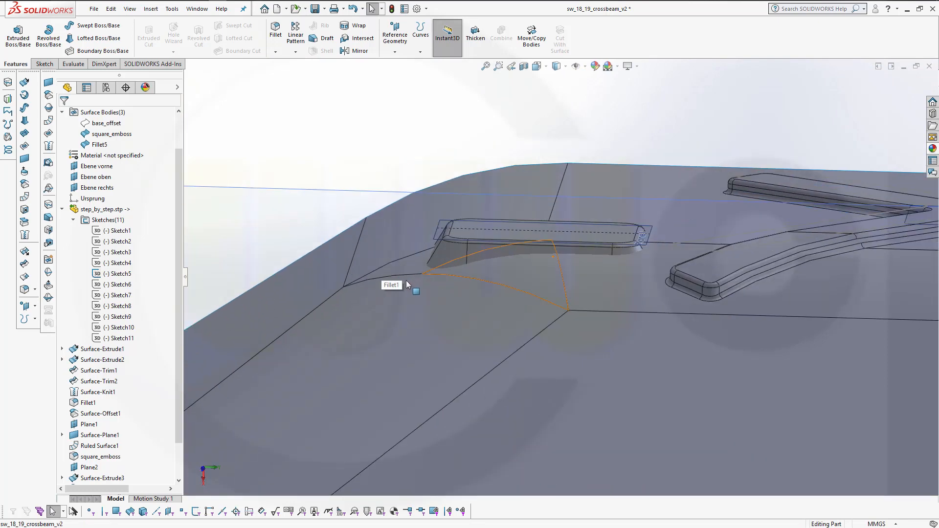
{"action": "middle_click_drag", "start_coordinate": [406, 280], "coordinate": [426, 291]}
{"action": "scroll", "coordinate": [461, 207], "scroll_direction": "up", "scroll_amount": 3}
{"action": "scroll", "coordinate": [468, 225], "scroll_direction": "down", "scroll_amount": 3}
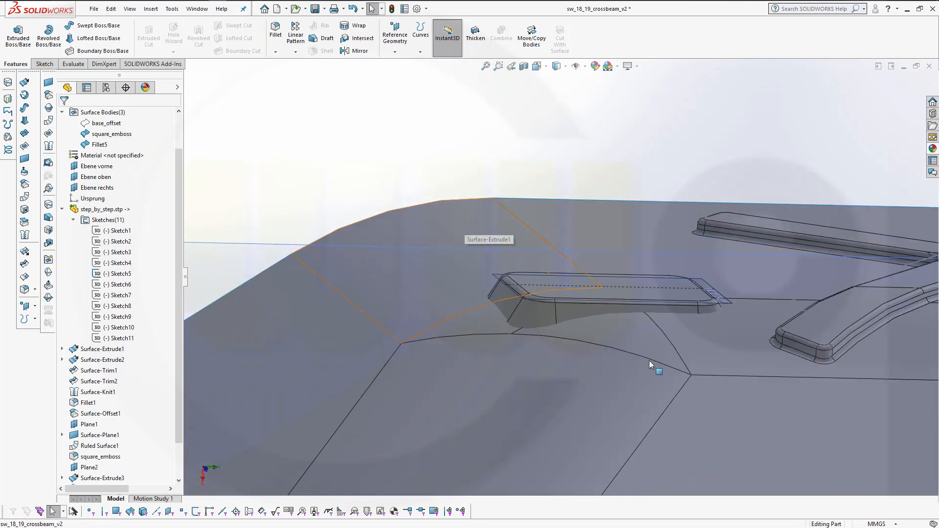
{"action": "scroll", "coordinate": [650, 361], "scroll_direction": "down", "scroll_amount": 2}
{"action": "scroll", "coordinate": [644, 351], "scroll_direction": "down", "scroll_amount": 2}
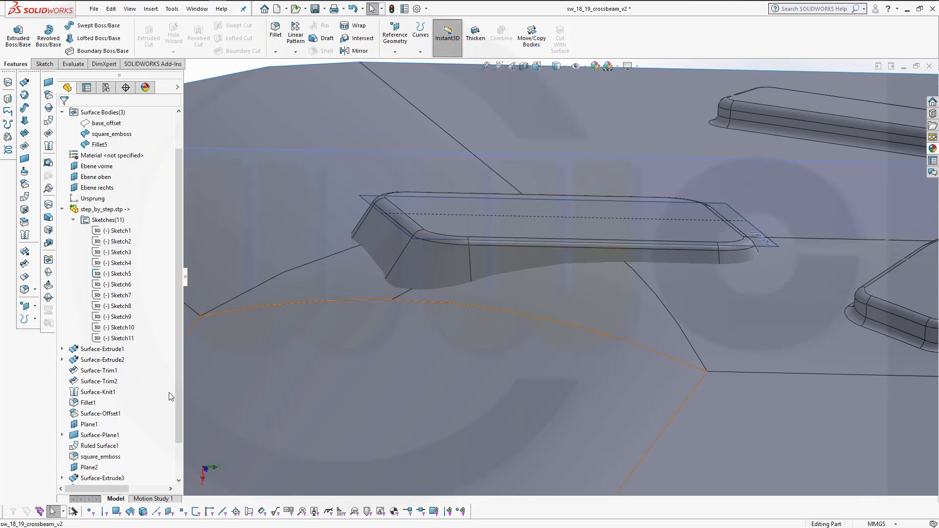
Rename the newest fillet feature as base_2_w_runway_emboss
{"action": "scroll", "coordinate": [180, 410], "scroll_direction": "down", "scroll_amount": 2}
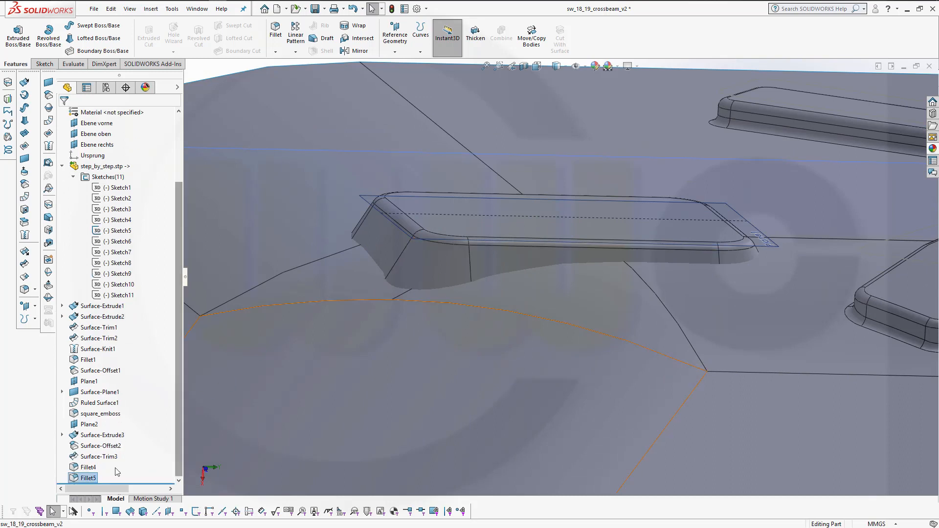
{"action": "left_click", "coordinate": [79, 468]}
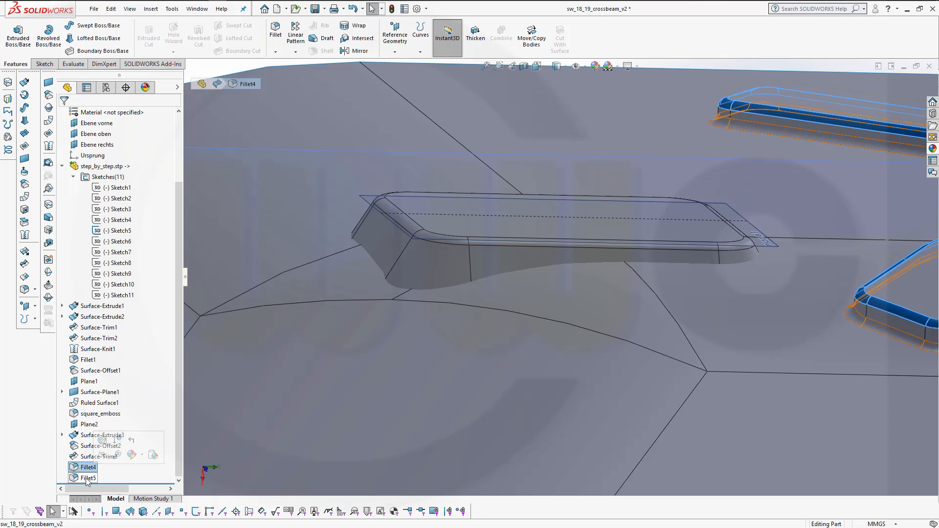
{"action": "left_click", "coordinate": [87, 479]}
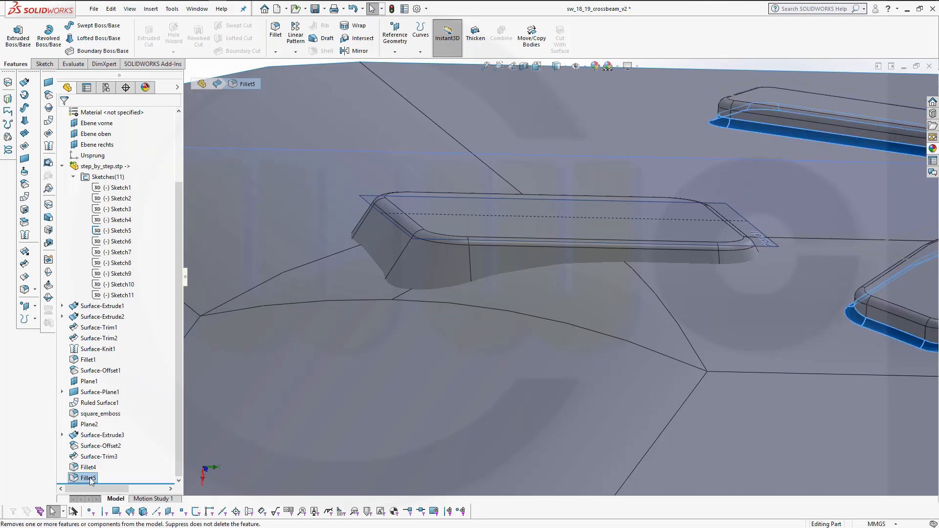
{"action": "left_click", "coordinate": [89, 479]}
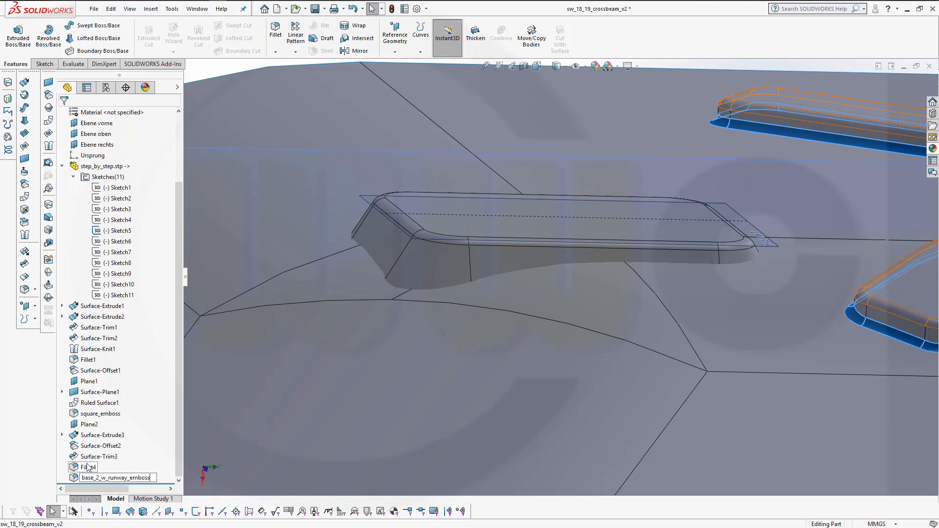
{"action": "key", "text": "Return"}
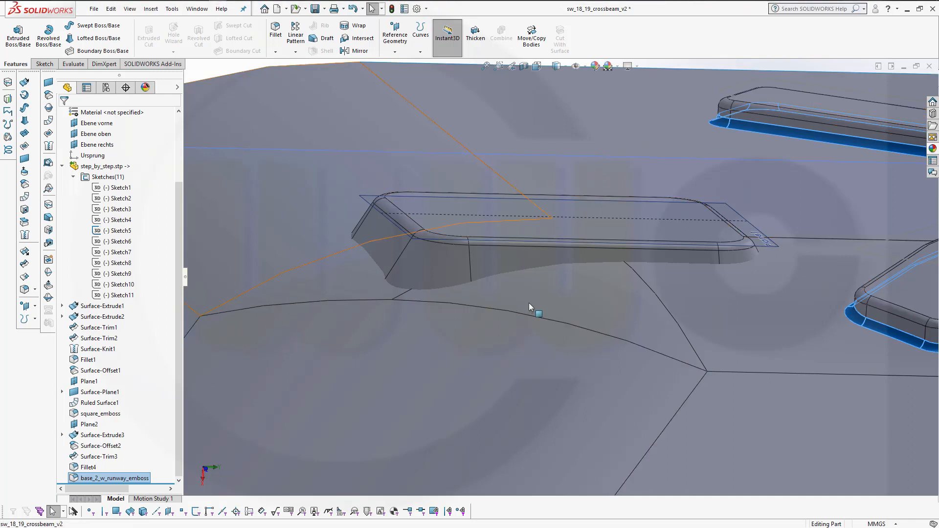
{"action": "left_click", "coordinate": [242, 84]}
{"action": "scroll", "coordinate": [220, 73], "scroll_direction": "up", "scroll_amount": 1}
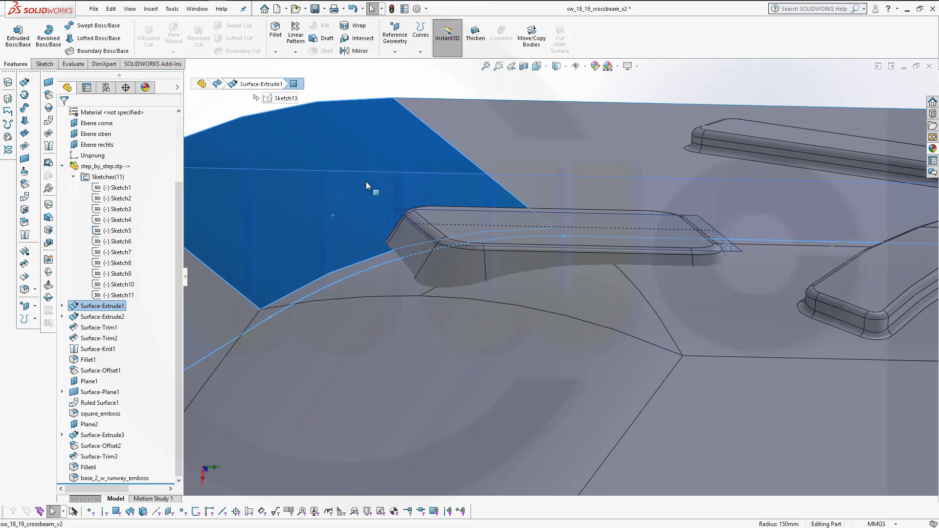
{"action": "scroll", "coordinate": [515, 249], "scroll_direction": "down", "scroll_amount": 2}
{"action": "key", "text": "Escape"}
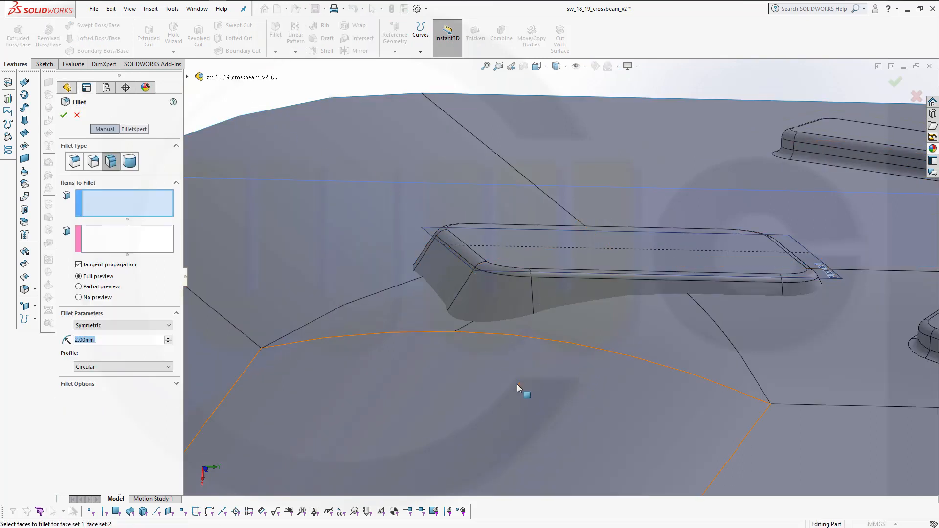
Start a face fillet with a side face of the square emboss as first face set and the base surface as second
{"action": "left_click", "coordinate": [552, 292]}
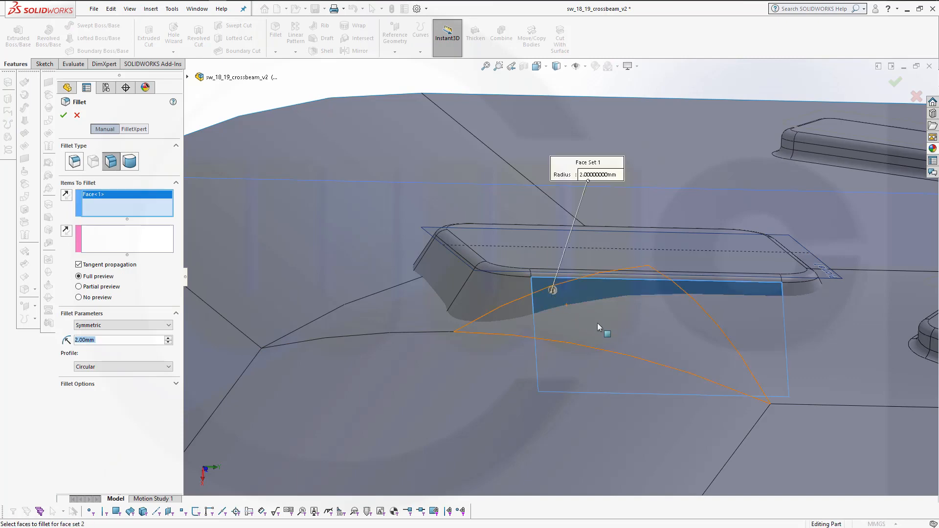
{"action": "middle_click_drag", "start_coordinate": [413, 302], "coordinate": [559, 278]}
{"action": "middle_click_drag", "start_coordinate": [537, 344], "coordinate": [502, 329]}
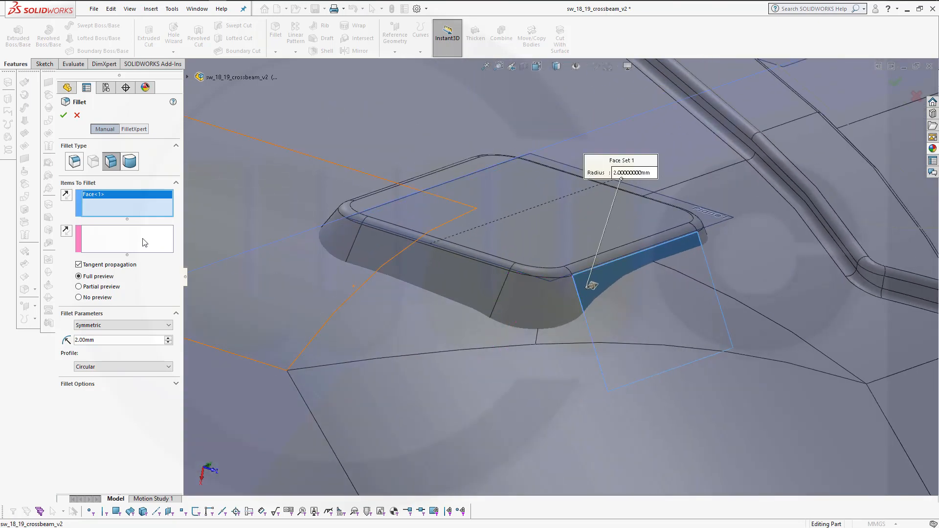
{"action": "left_click", "coordinate": [126, 239]}
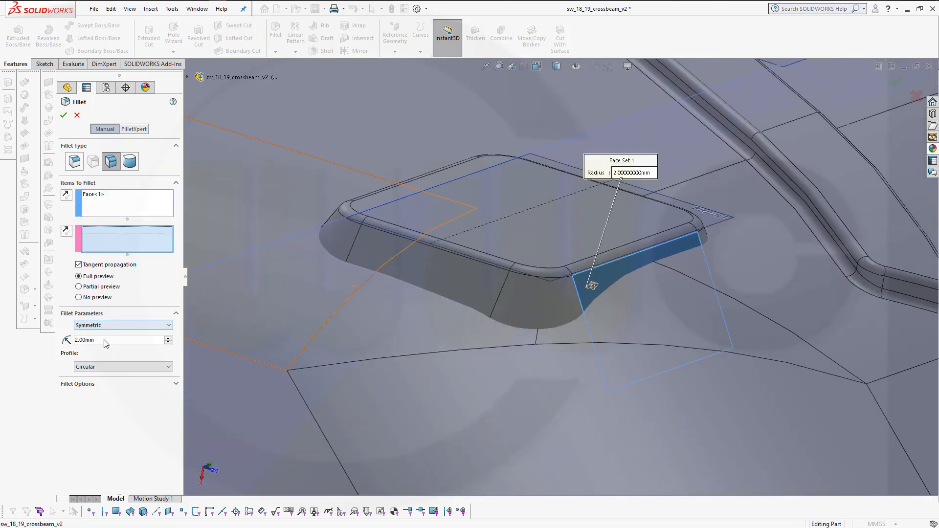
{"action": "left_click", "coordinate": [666, 295]}
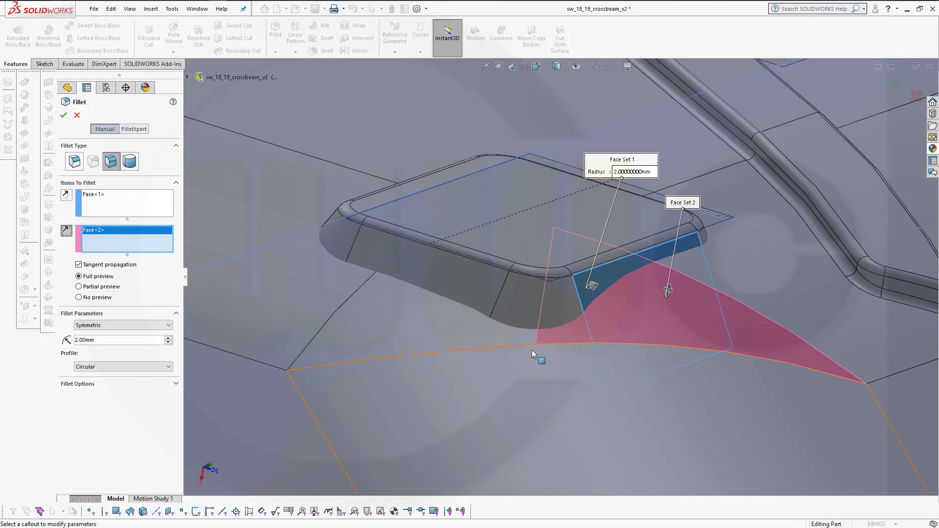
Add another square emboss side face to the first face set and another base surface face to the second
{"action": "middle_click_drag", "start_coordinate": [601, 364], "coordinate": [598, 334]}
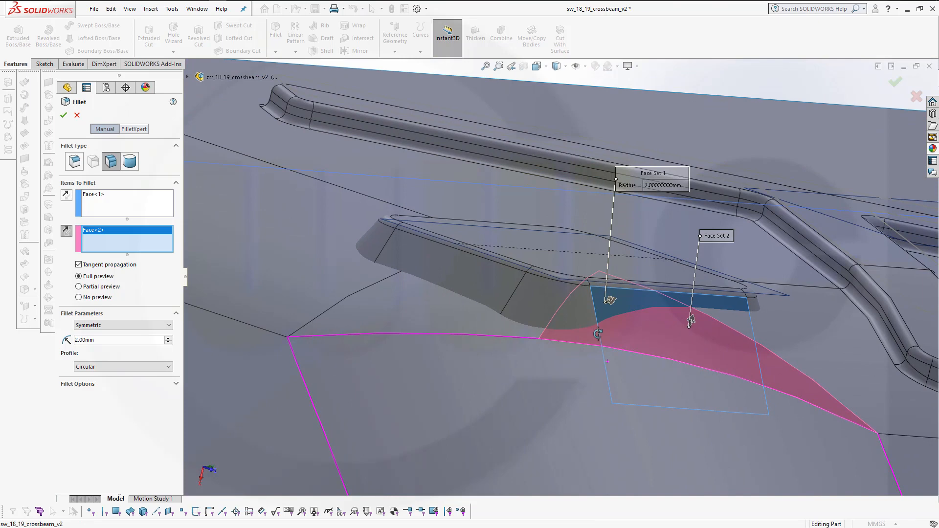
{"action": "middle_click_drag", "start_coordinate": [598, 334], "coordinate": [647, 346]}
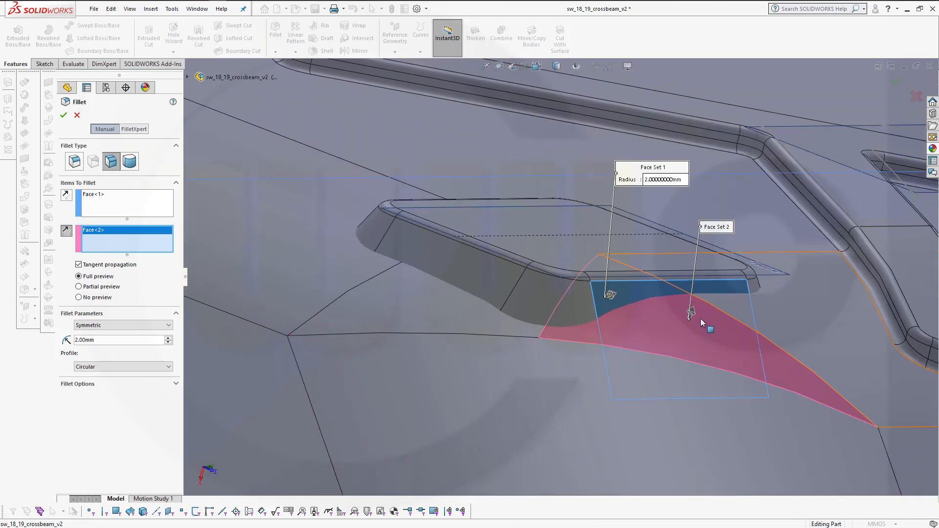
{"action": "middle_click_drag", "start_coordinate": [458, 336], "coordinate": [413, 330]}
{"action": "left_click", "coordinate": [152, 211]}
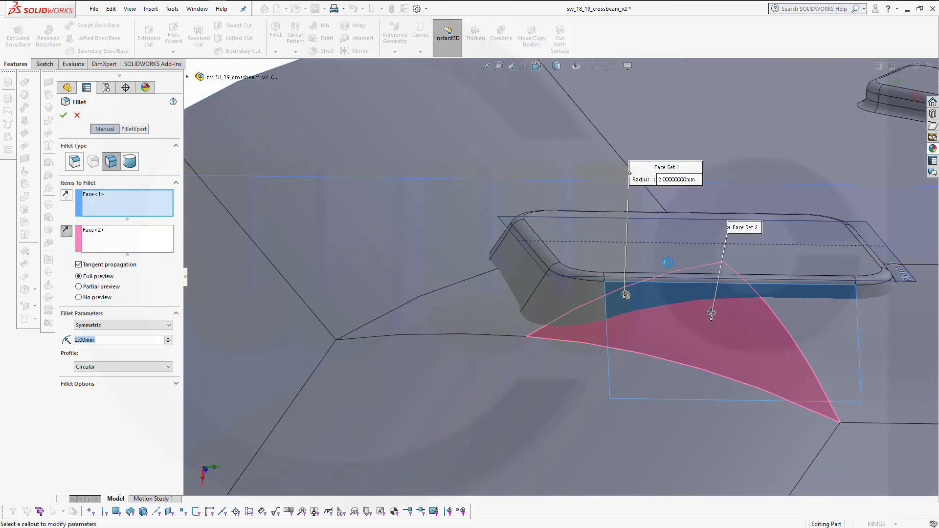
{"action": "left_click", "coordinate": [877, 294]}
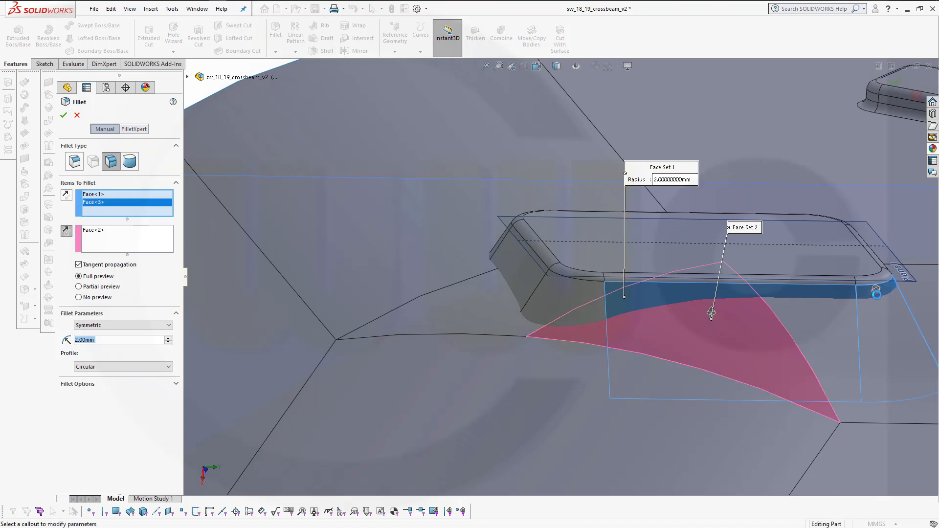
{"action": "left_click", "coordinate": [100, 240]}
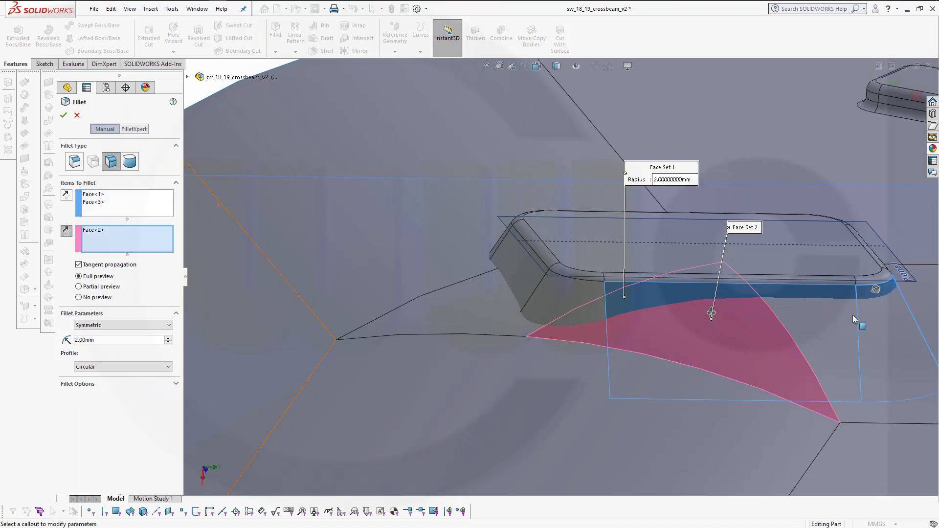
{"action": "left_click", "coordinate": [829, 321]}
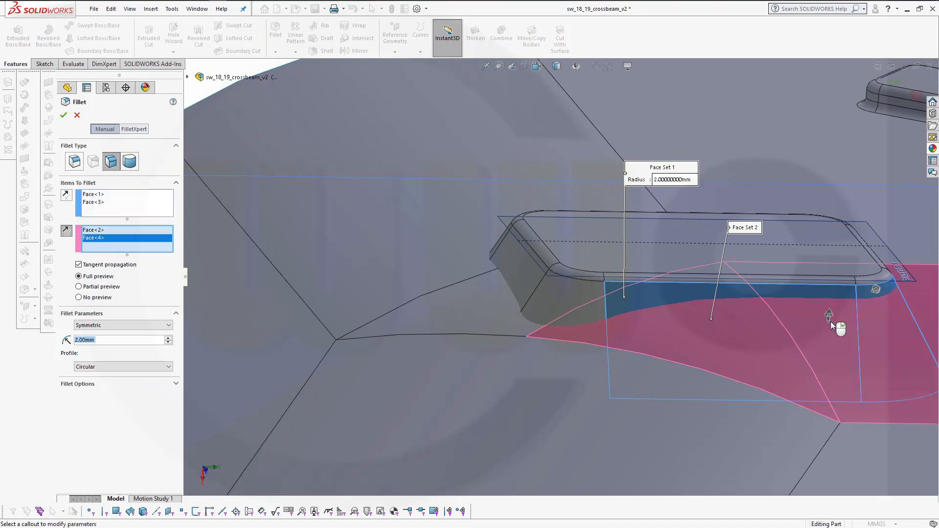
Add four more side faces of the square emboss to the first face set and apply the 2 mm face fillet
{"action": "middle_click_drag", "start_coordinate": [828, 321], "coordinate": [538, 312]}
{"action": "scroll", "coordinate": [436, 328], "scroll_direction": "down", "scroll_amount": 3}
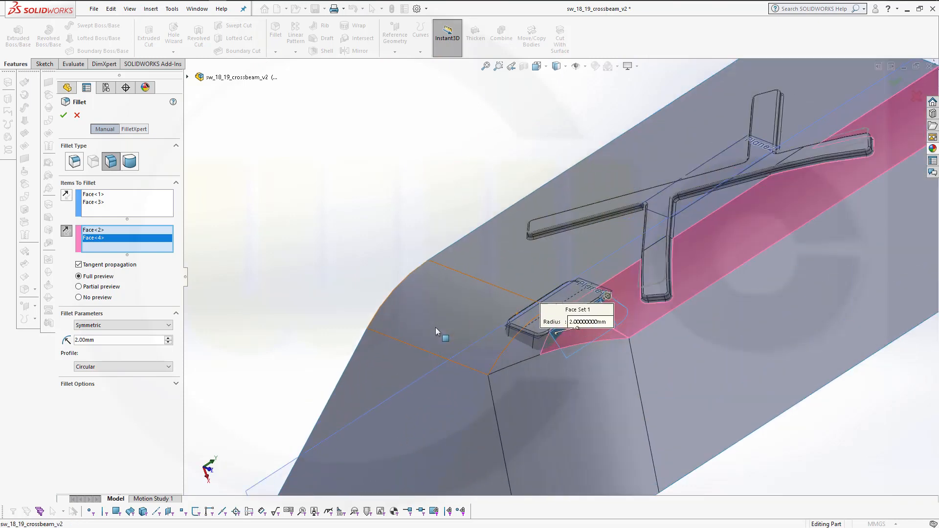
{"action": "left_click", "coordinate": [132, 205]}
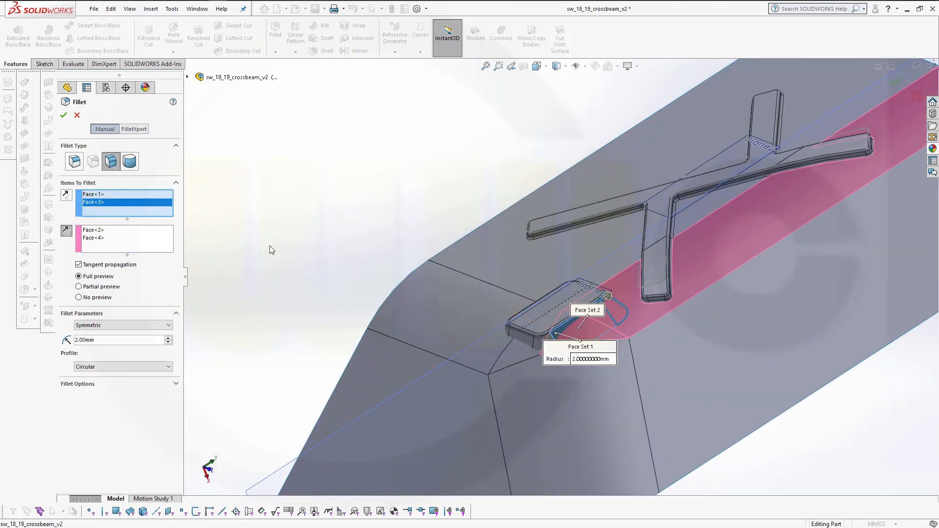
{"action": "middle_click_drag", "start_coordinate": [566, 371], "coordinate": [582, 353]}
{"action": "scroll", "coordinate": [561, 357], "scroll_direction": "down", "scroll_amount": 5}
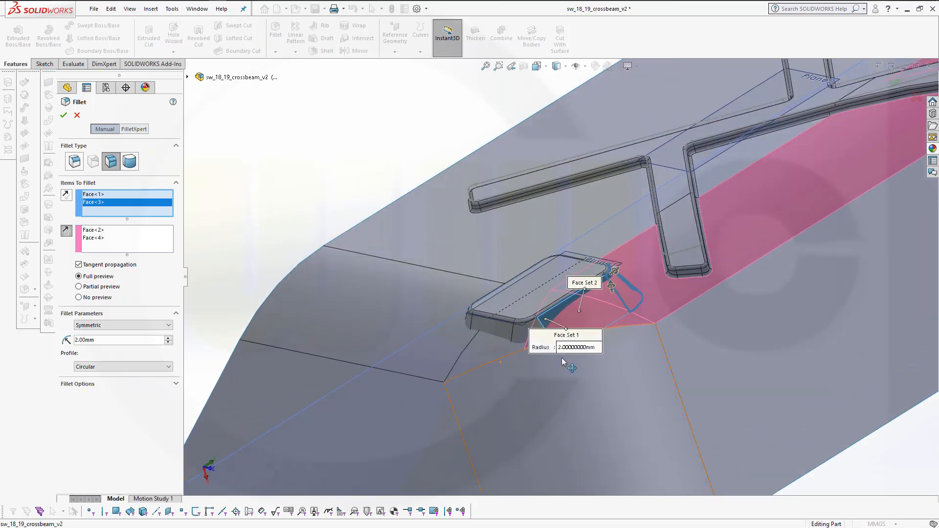
{"action": "left_click", "coordinate": [510, 299]}
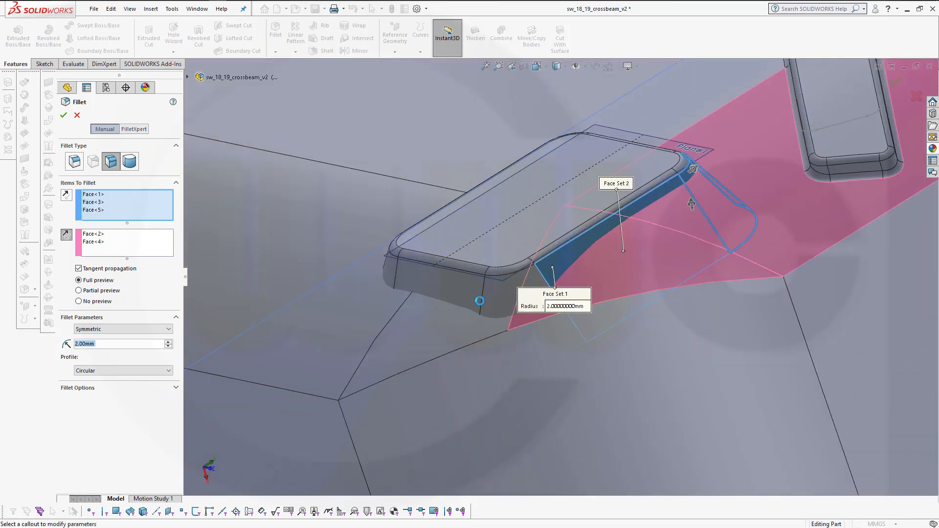
{"action": "left_click", "coordinate": [433, 290]}
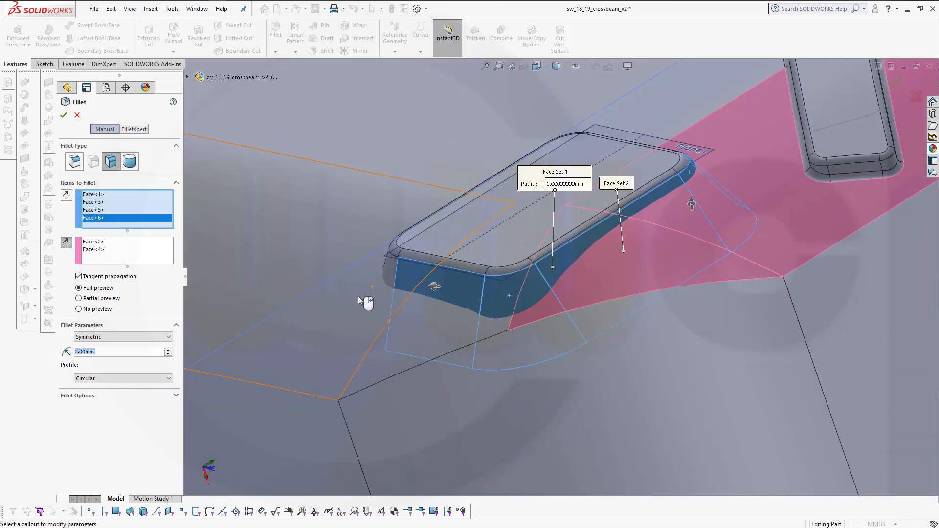
{"action": "middle_click_drag", "start_coordinate": [359, 296], "coordinate": [376, 269]}
{"action": "left_click", "coordinate": [377, 269]}
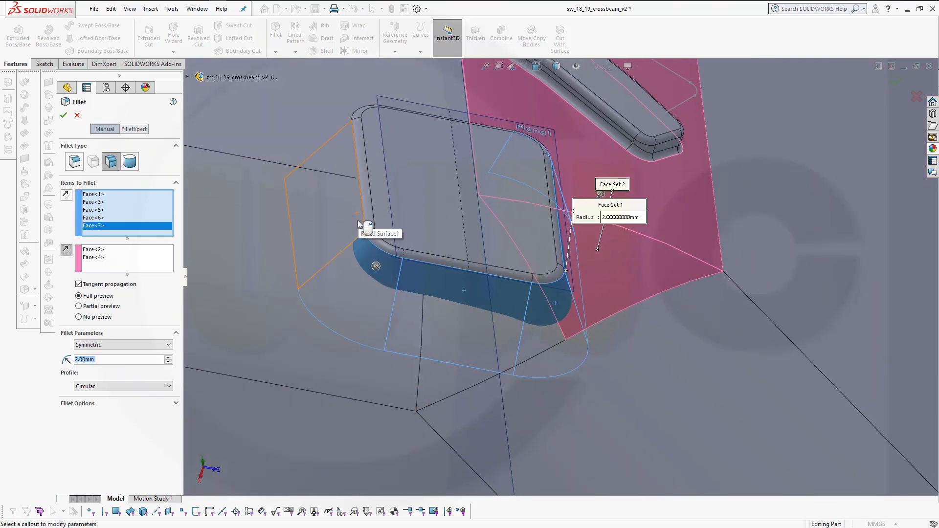
{"action": "left_click", "coordinate": [358, 219]}
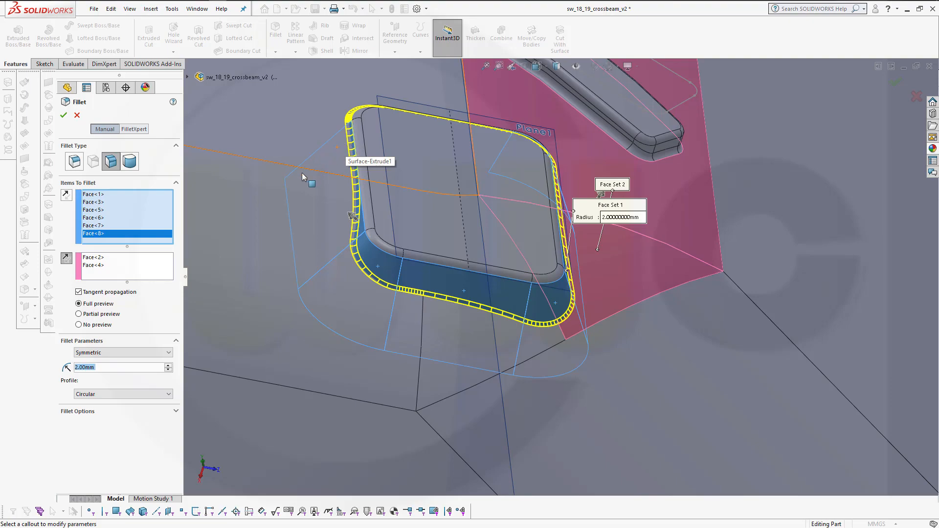
{"action": "middle_click_drag", "start_coordinate": [363, 181], "coordinate": [274, 149]}
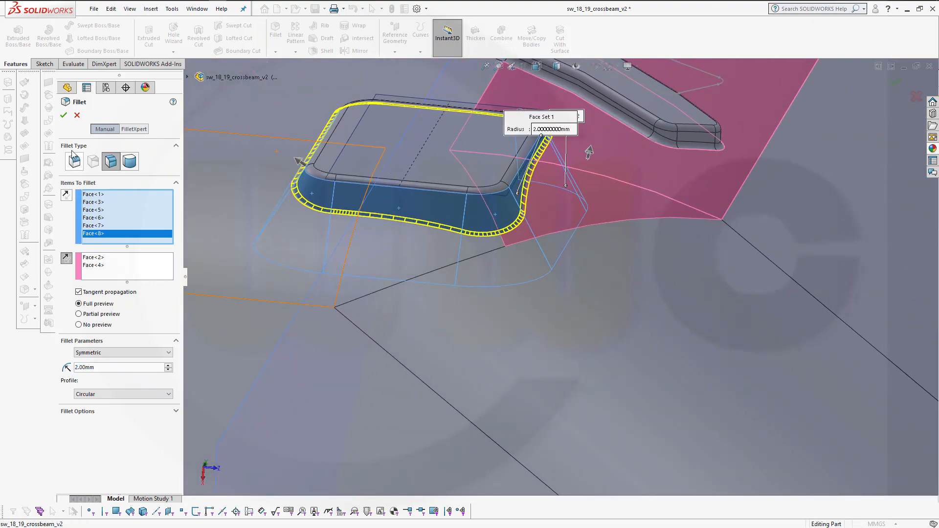
{"action": "left_click", "coordinate": [62, 116]}
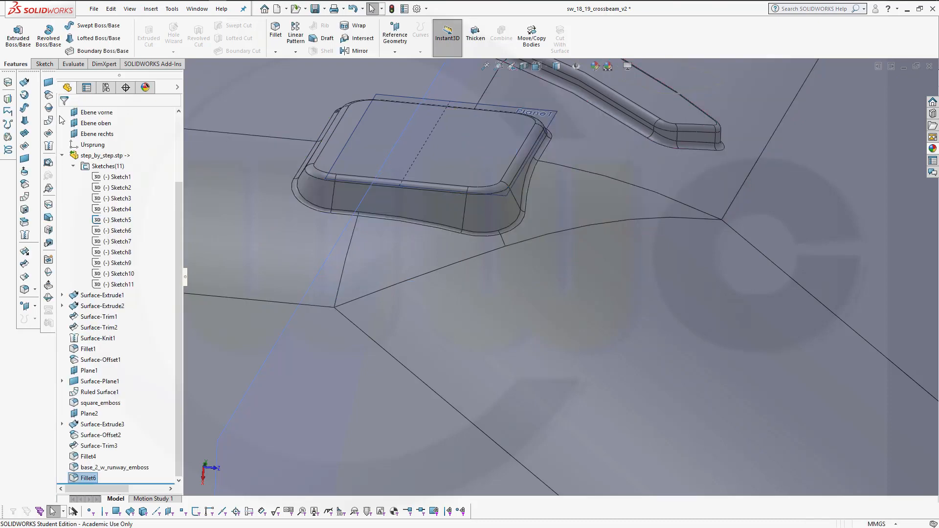
Rename the new fillet feature as base_3_w_square_emboss
{"action": "scroll", "coordinate": [372, 259], "scroll_direction": "down", "scroll_amount": 5}
{"action": "middle_click_drag", "start_coordinate": [381, 276], "coordinate": [295, 217]}
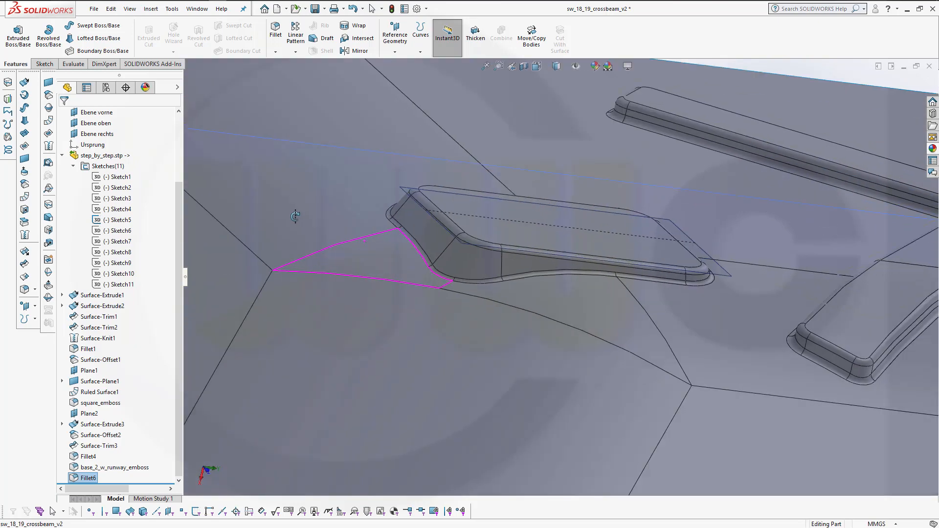
{"action": "left_click", "coordinate": [90, 478]}
{"action": "left_click", "coordinate": [89, 479]}
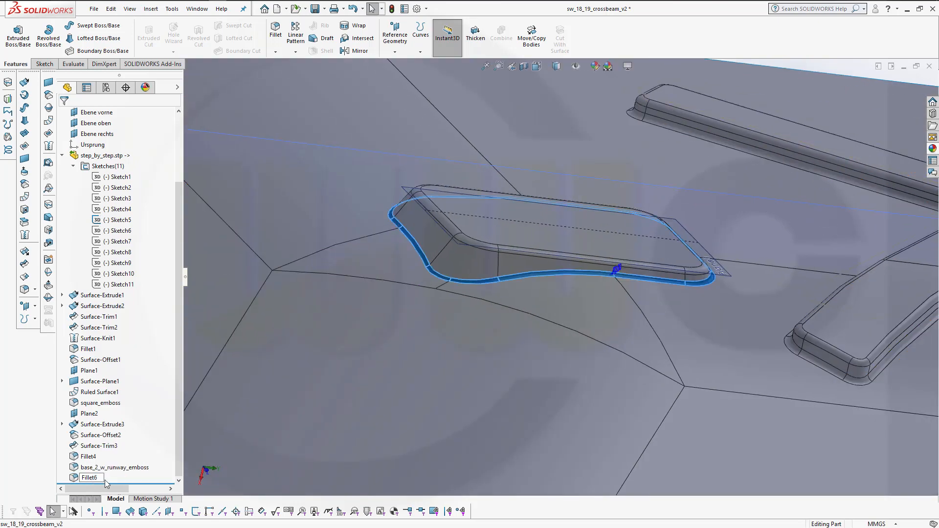
{"action": "key", "text": "Return"}
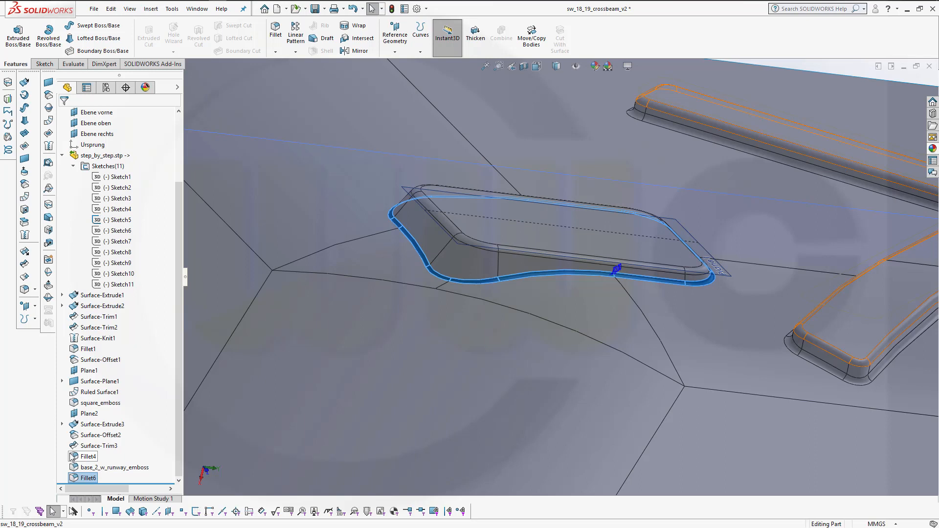
{"action": "type", "text": "e"}
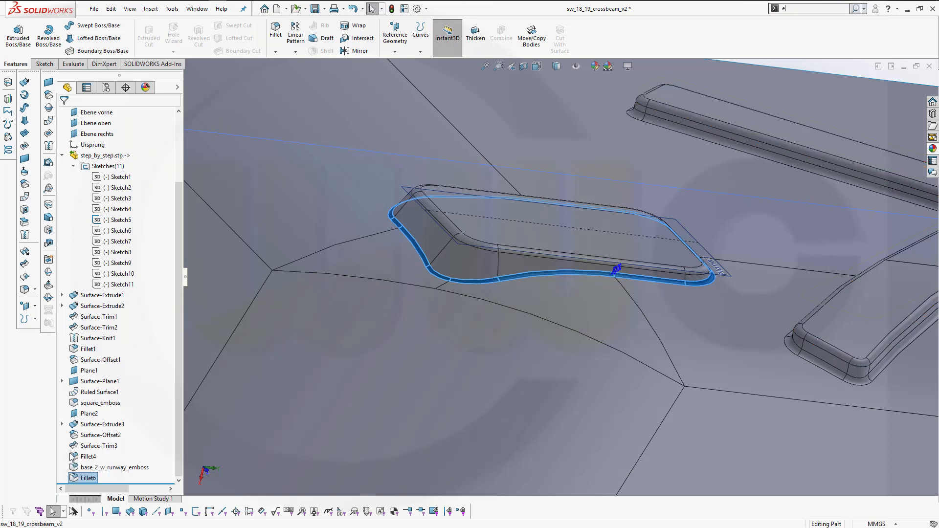
{"action": "type", "text": "_"}
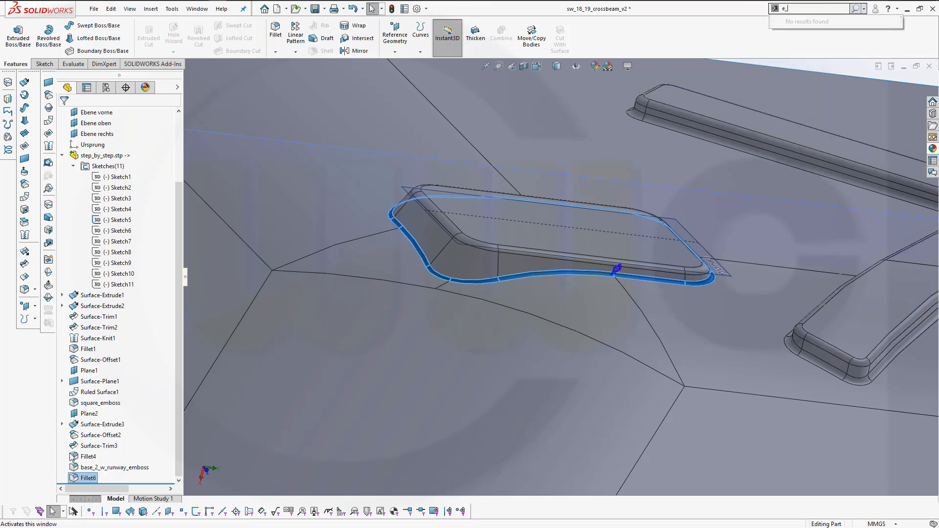
{"action": "left_click", "coordinate": [90, 478]}
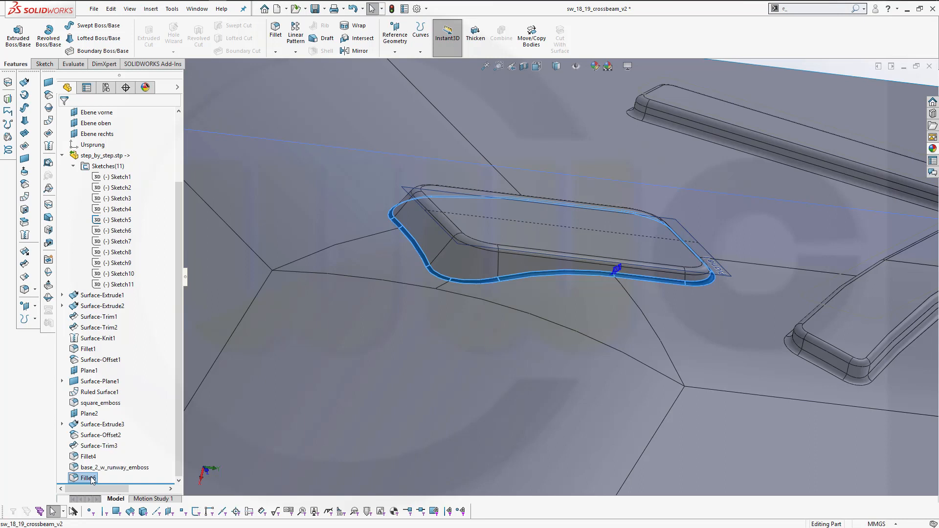
{"action": "left_click", "coordinate": [87, 479]}
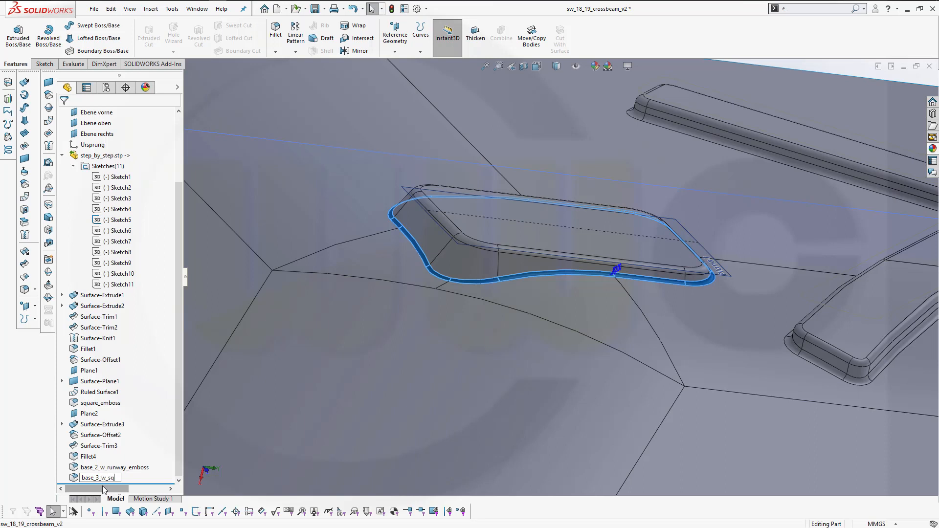
{"action": "type", "text": "base_3_w_square_emboss"}
{"action": "key", "text": "Return"}
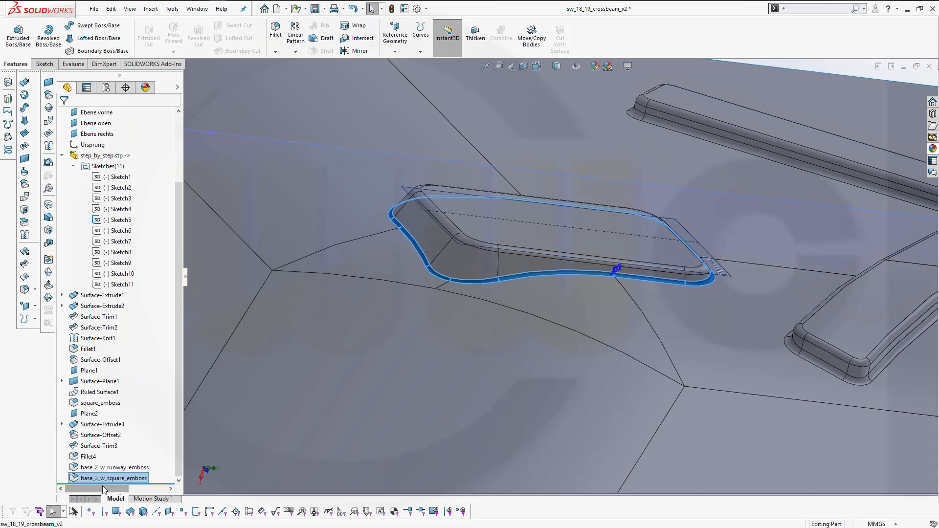
Review the surface bodies in the feature tree and save the part
{"action": "left_click", "coordinate": [72, 168]}
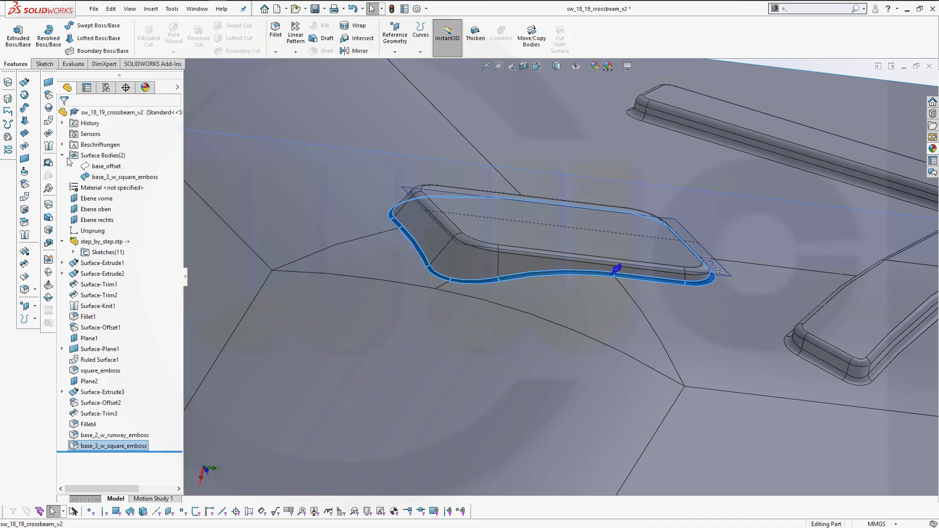
{"action": "left_click", "coordinate": [63, 155]}
{"action": "scroll", "coordinate": [550, 164], "scroll_direction": "up", "scroll_amount": 3}
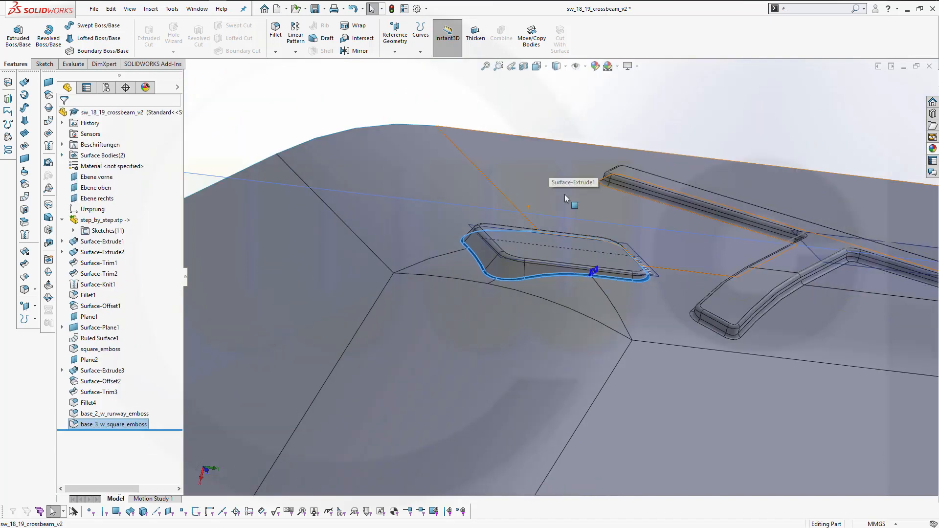
{"action": "middle_click_drag", "start_coordinate": [559, 337], "coordinate": [615, 270]}
{"action": "scroll", "coordinate": [614, 257], "scroll_direction": "down", "scroll_amount": 8}
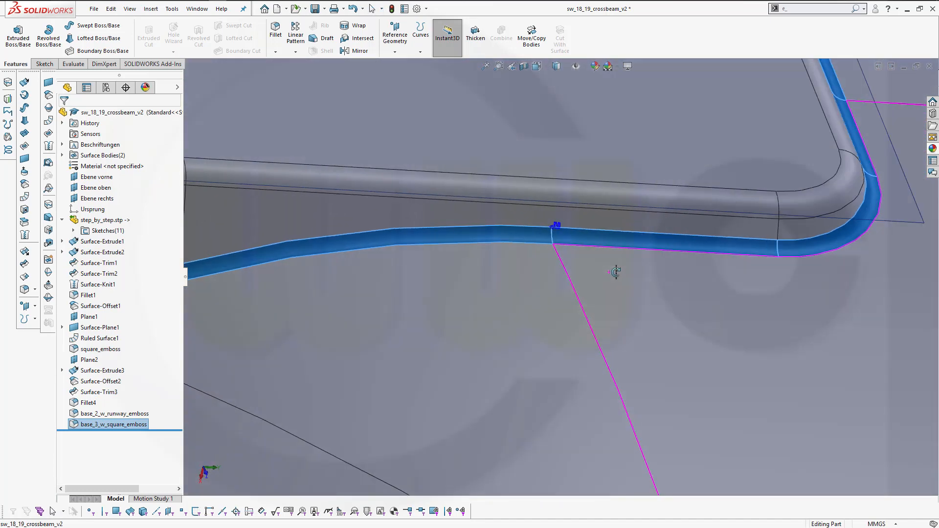
{"action": "scroll", "coordinate": [612, 269], "scroll_direction": "up", "scroll_amount": 4}
{"action": "left_click", "coordinate": [315, 9]}
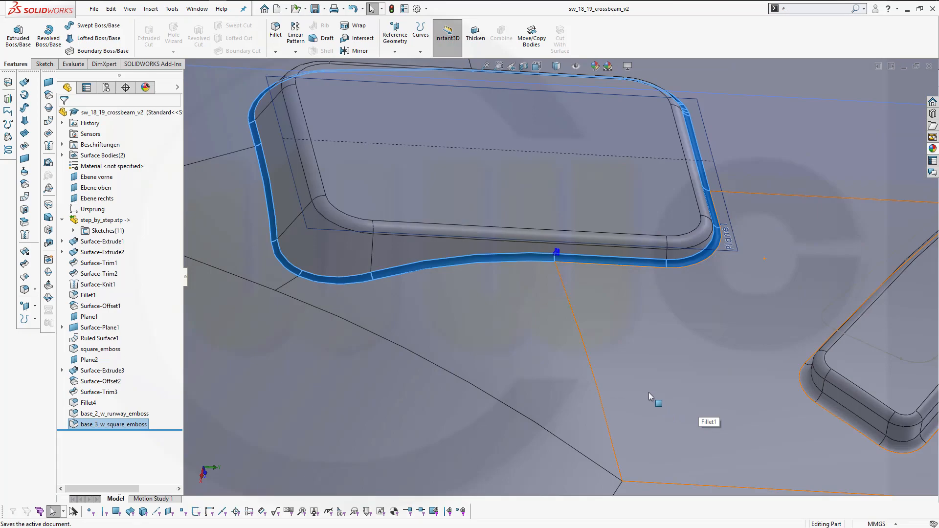
Hide all eleven imported 3D sketches under the step_by_step.stp folder
{"action": "scroll", "coordinate": [416, 373], "scroll_direction": "down", "scroll_amount": 4}
{"action": "scroll", "coordinate": [447, 359], "scroll_direction": "up", "scroll_amount": 8}
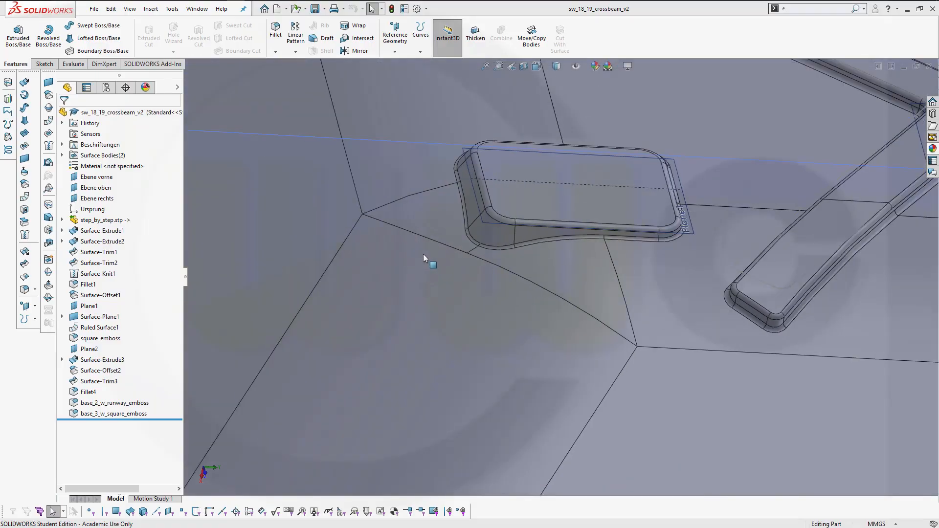
{"action": "scroll", "coordinate": [424, 254], "scroll_direction": "up", "scroll_amount": 5}
{"action": "middle_click_drag", "start_coordinate": [417, 210], "coordinate": [460, 184]}
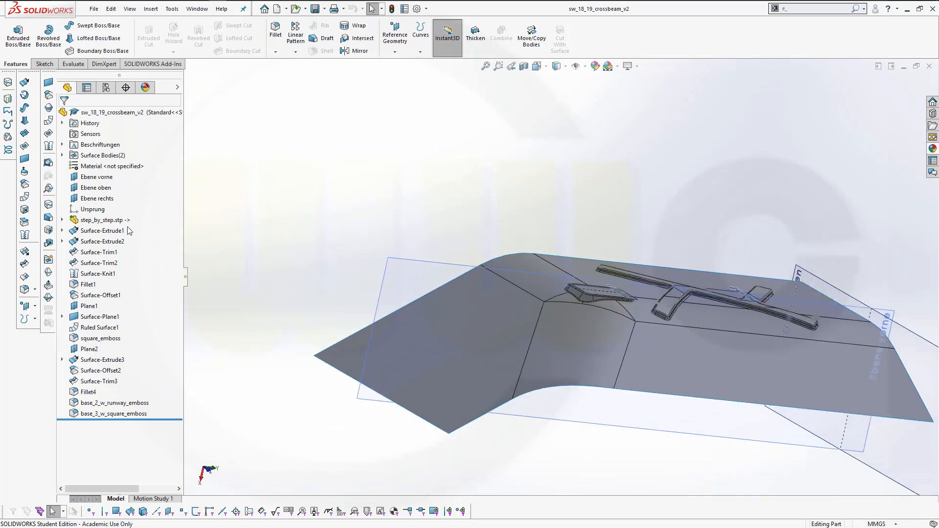
{"action": "left_click", "coordinate": [62, 220]}
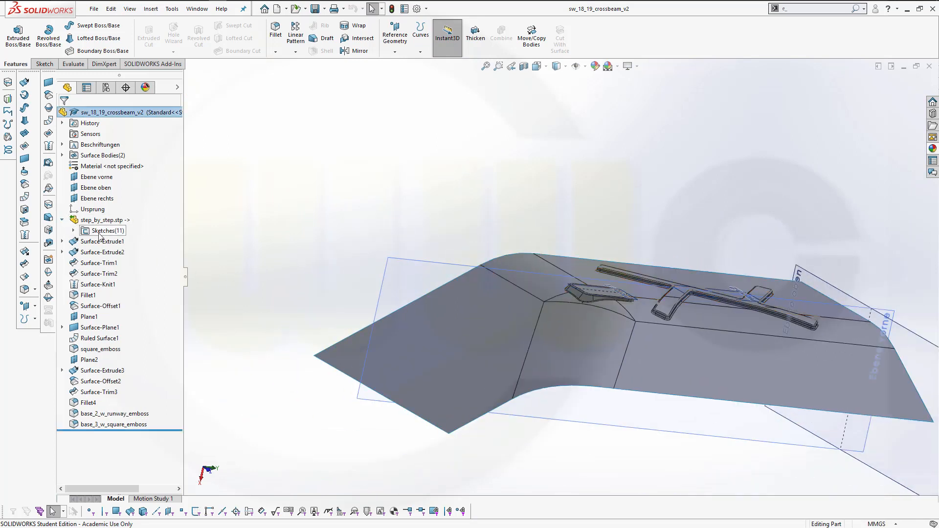
{"action": "left_click", "coordinate": [73, 230]}
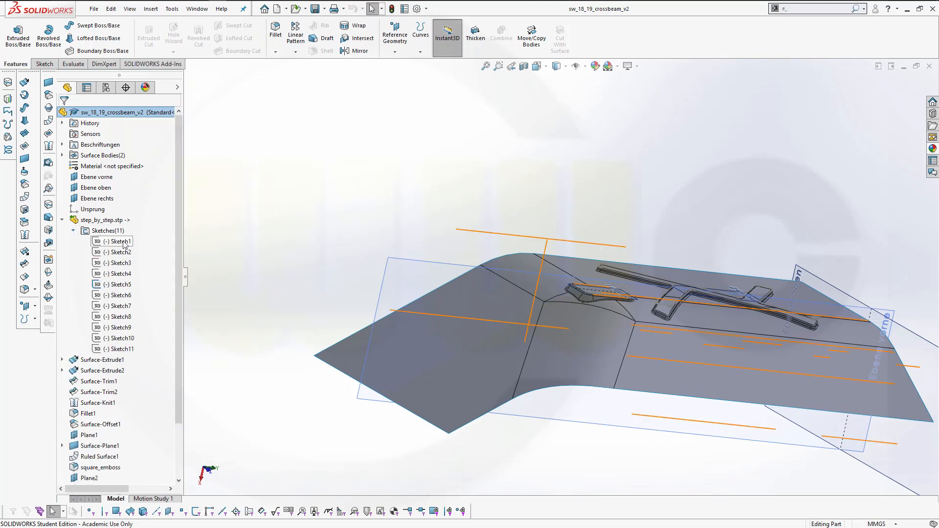
{"action": "right_click", "coordinate": [122, 241]}
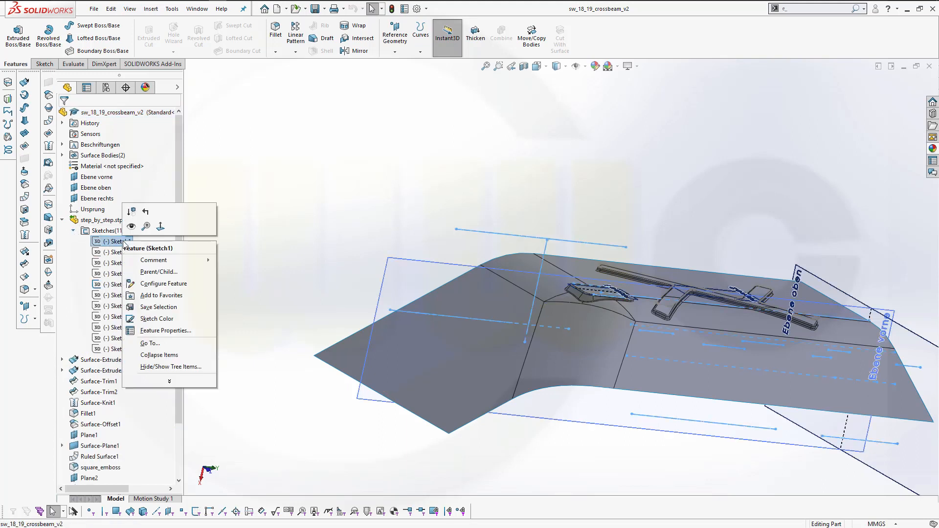
{"action": "left_click", "coordinate": [130, 226]}
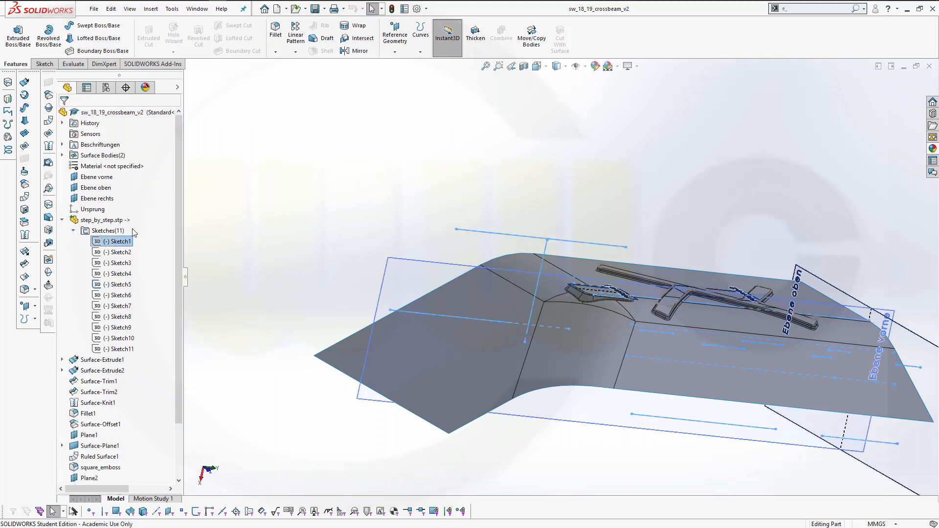
{"action": "left_click", "coordinate": [118, 252]}
{"action": "left_click", "coordinate": [118, 350], "text": "shift"}
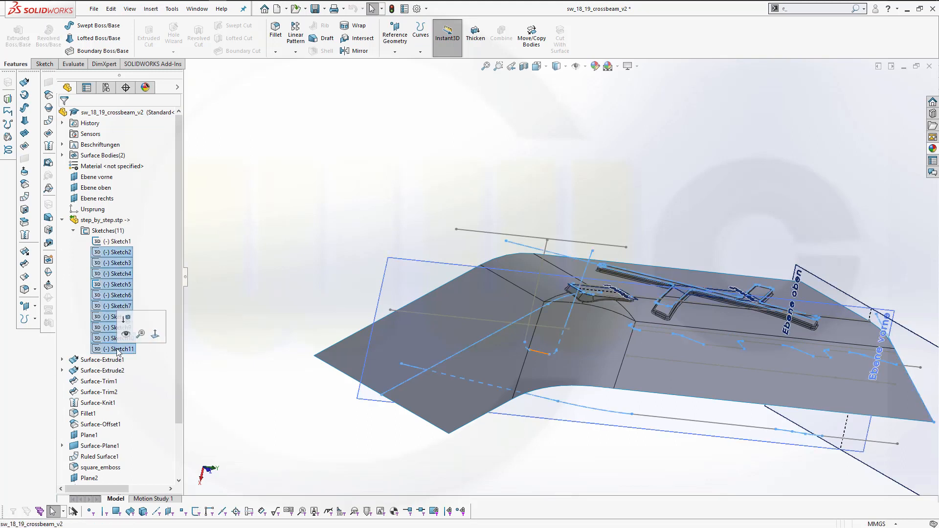
{"action": "right_click", "coordinate": [122, 274]}
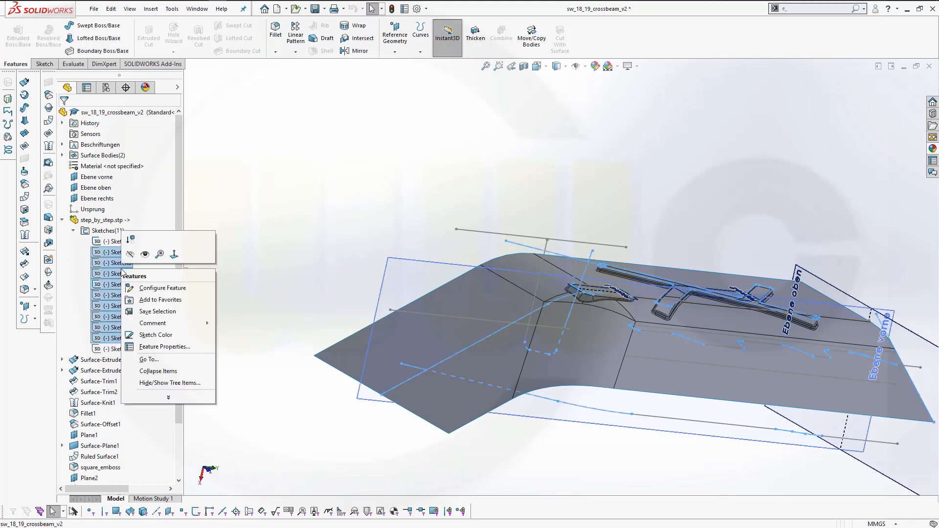
{"action": "left_click", "coordinate": [130, 254]}
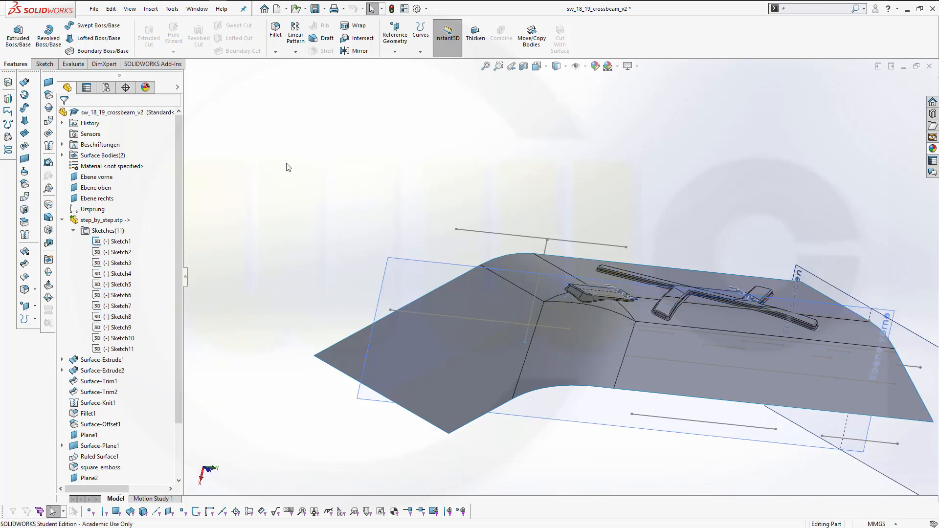
Hide the helper reference planes around the embosses, including Plane2 and Plane1
{"action": "middle_click_drag", "start_coordinate": [337, 197], "coordinate": [335, 234]}
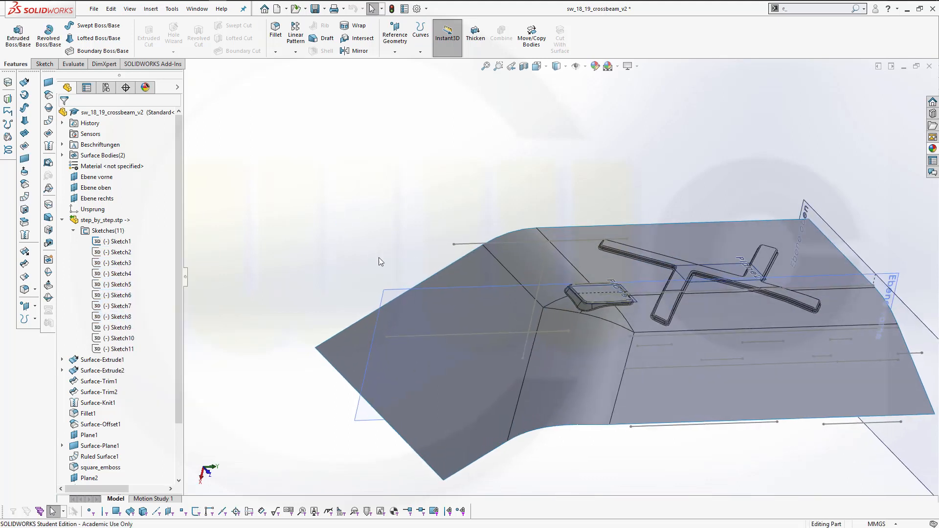
{"action": "right_click", "coordinate": [857, 255]}
{"action": "left_click", "coordinate": [888, 241]}
{"action": "scroll", "coordinate": [785, 293], "scroll_direction": "down", "scroll_amount": 1}
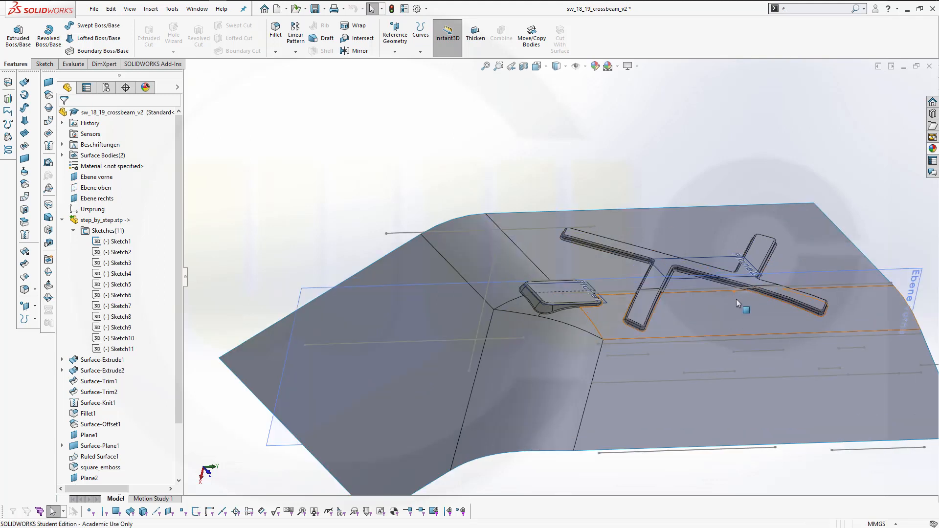
{"action": "scroll", "coordinate": [736, 298], "scroll_direction": "down", "scroll_amount": 1}
{"action": "right_click", "coordinate": [668, 276]}
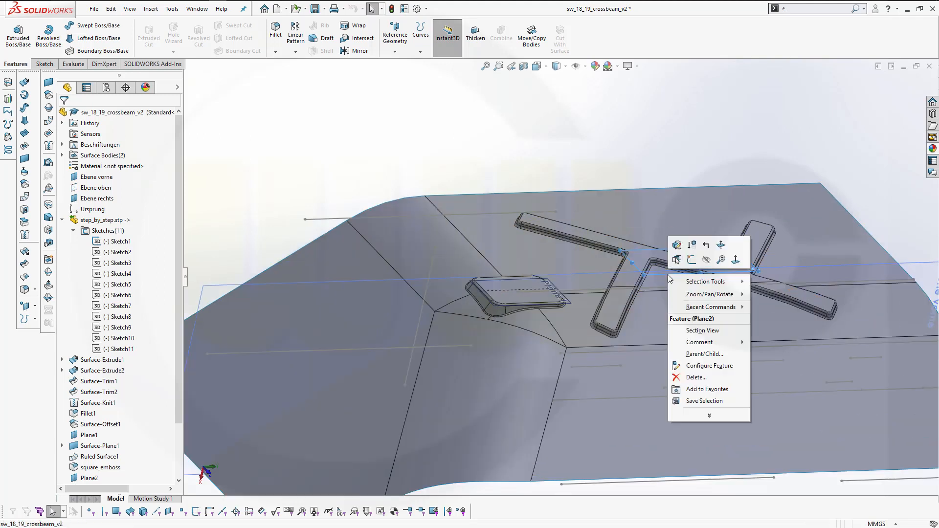
{"action": "left_click", "coordinate": [706, 261]}
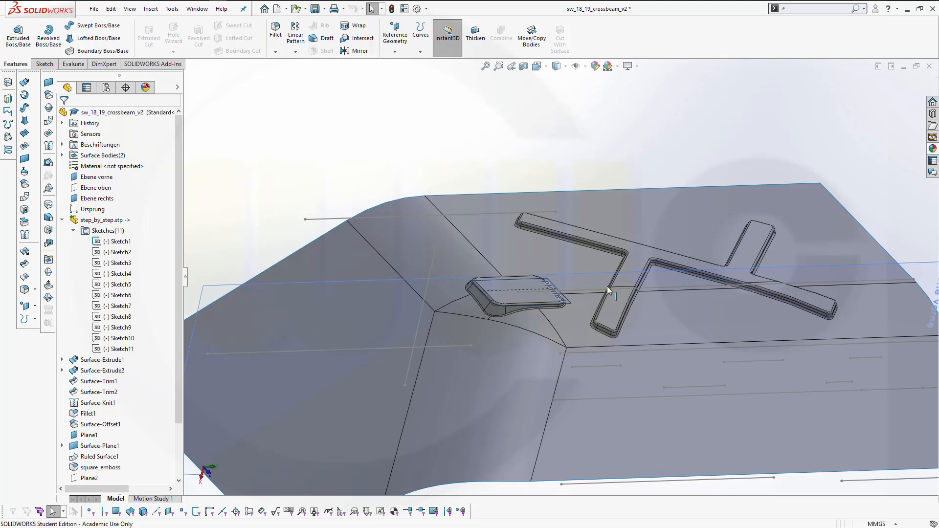
{"action": "right_click", "coordinate": [569, 304]}
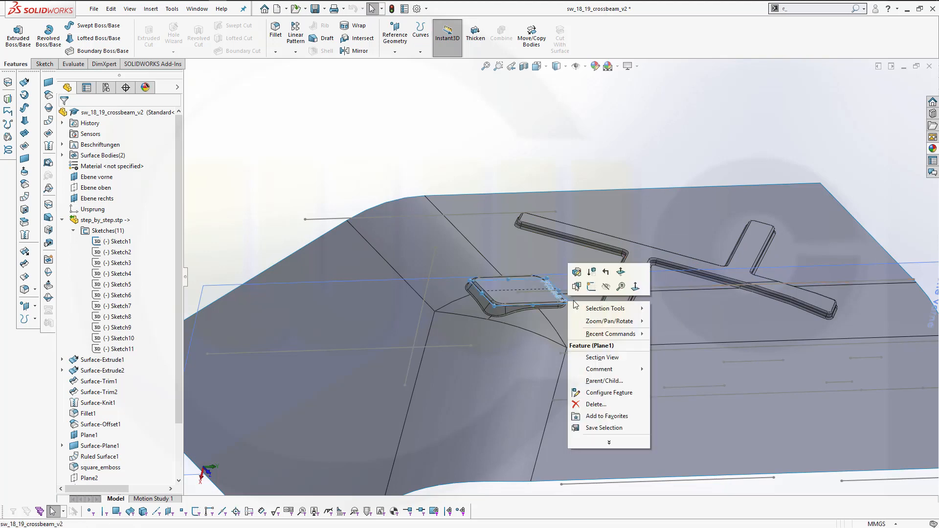
{"action": "left_click", "coordinate": [607, 288]}
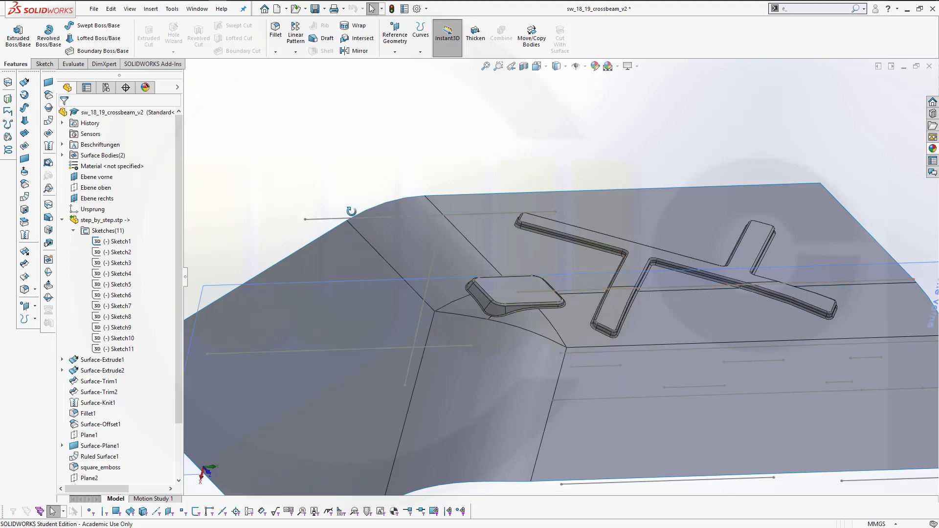
Create a new plane parallel to Ebene vorne passing through a point of Sketch1
{"action": "middle_click_drag", "start_coordinate": [406, 240], "coordinate": [396, 199]}
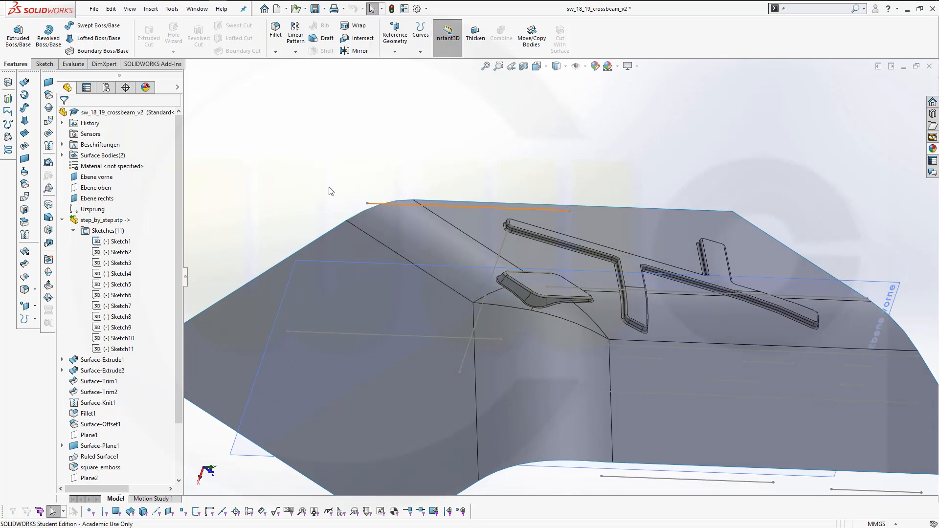
{"action": "middle_click_drag", "start_coordinate": [274, 177], "coordinate": [271, 211]}
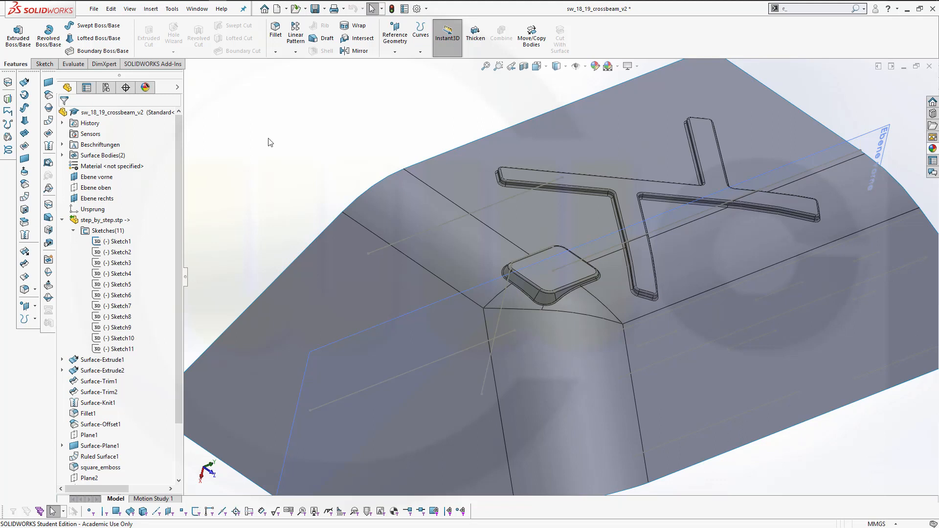
{"action": "left_click", "coordinate": [395, 52]}
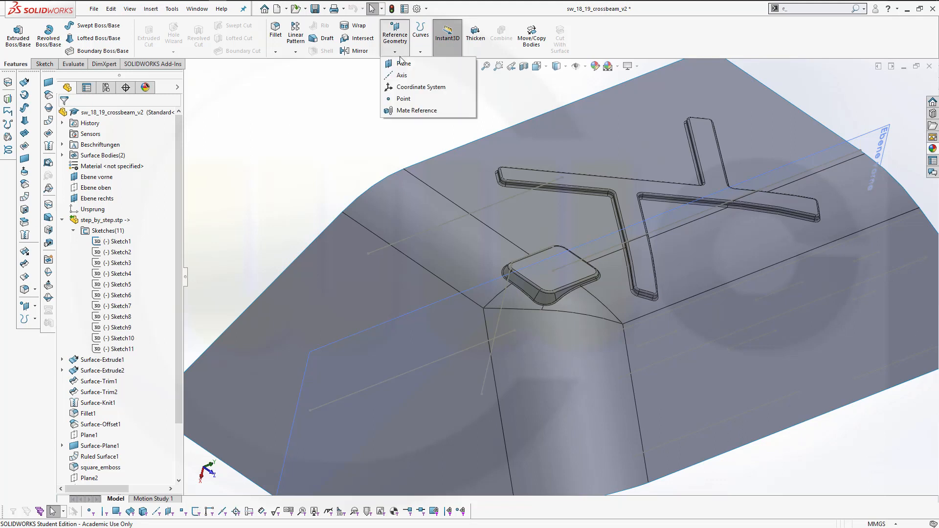
{"action": "left_click", "coordinate": [406, 66]}
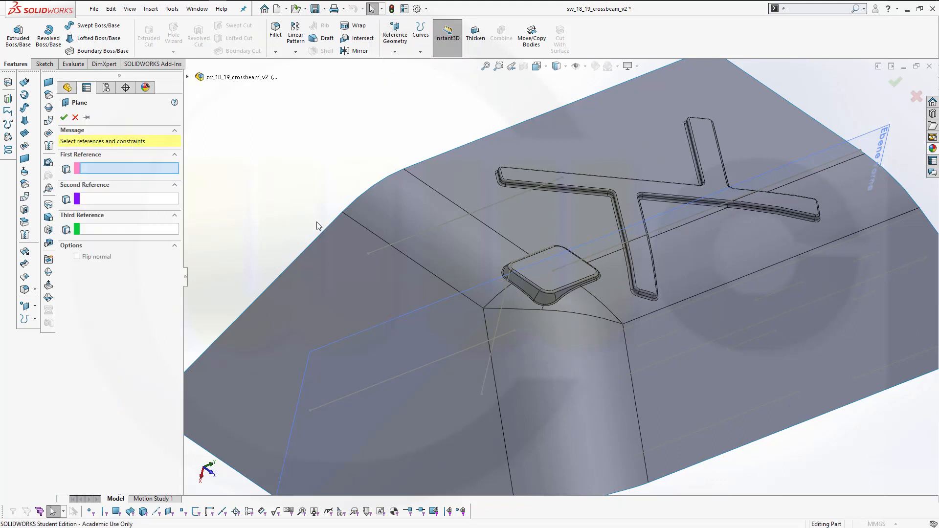
{"action": "left_click", "coordinate": [334, 342]}
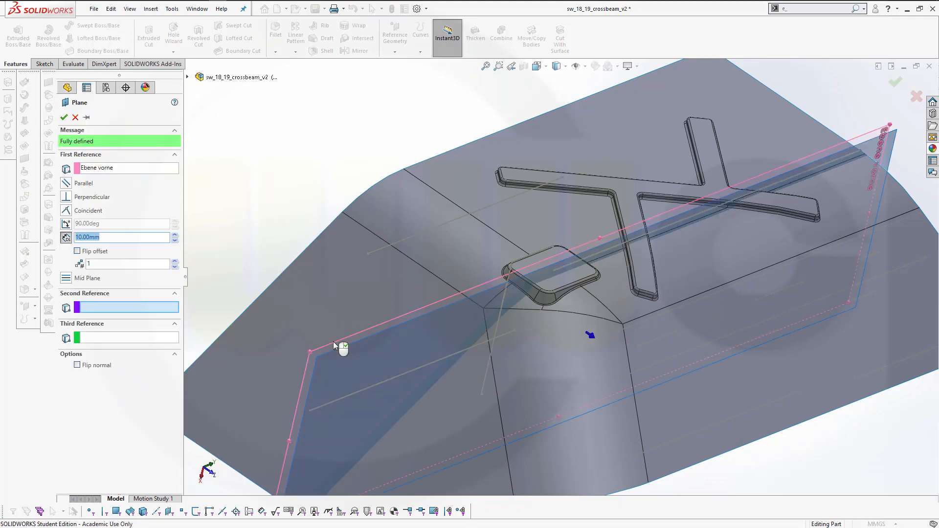
{"action": "left_click", "coordinate": [370, 254]}
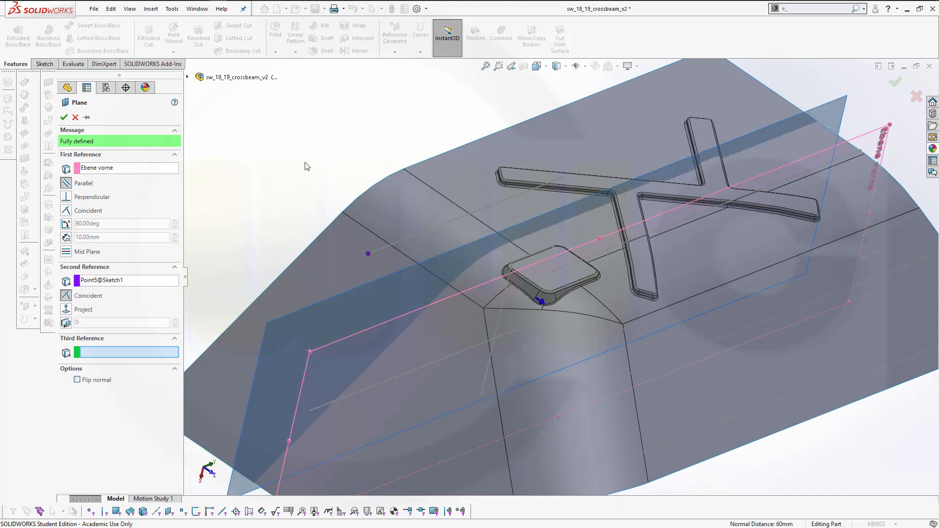
{"action": "left_click", "coordinate": [64, 117]}
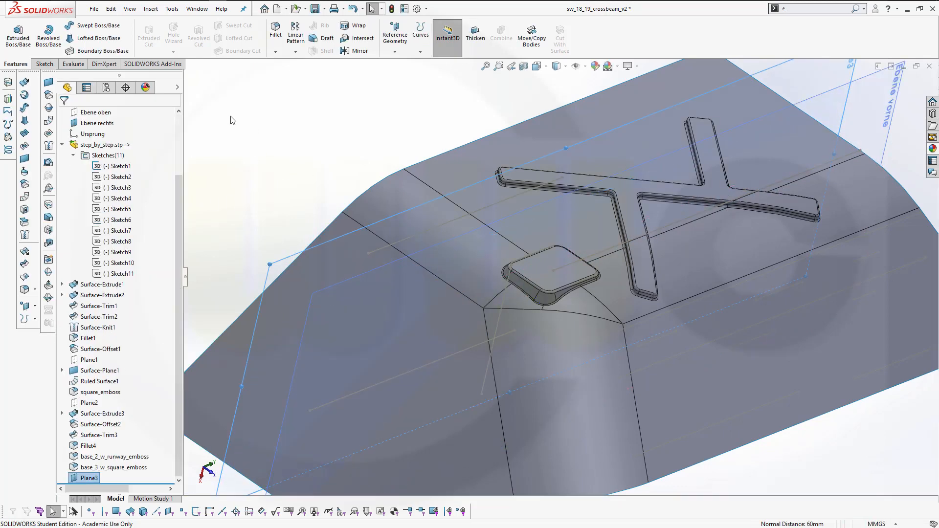
Sketch on Plane3 by converting the imported curve's line into it, then exit the sketch
{"action": "left_click", "coordinate": [288, 270]}
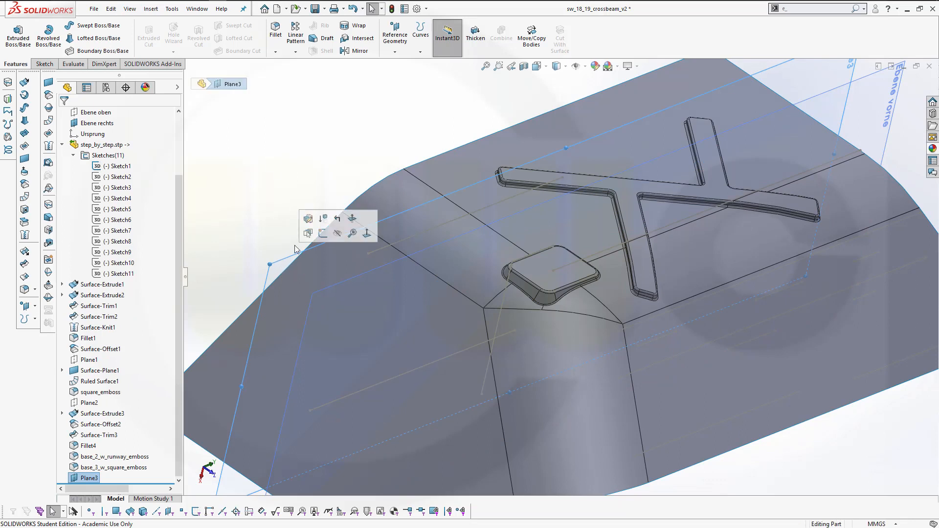
{"action": "left_click", "coordinate": [321, 233]}
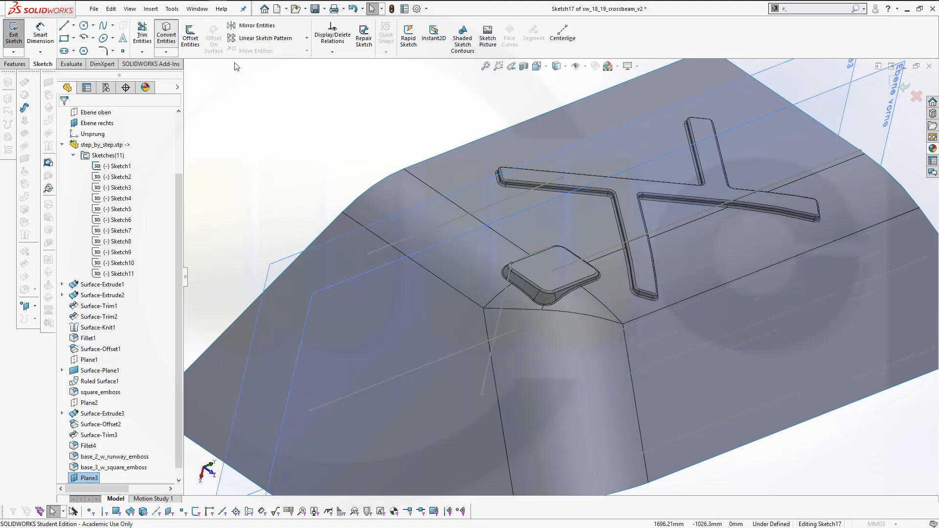
{"action": "left_click", "coordinate": [166, 37]}
{"action": "left_click", "coordinate": [386, 248]}
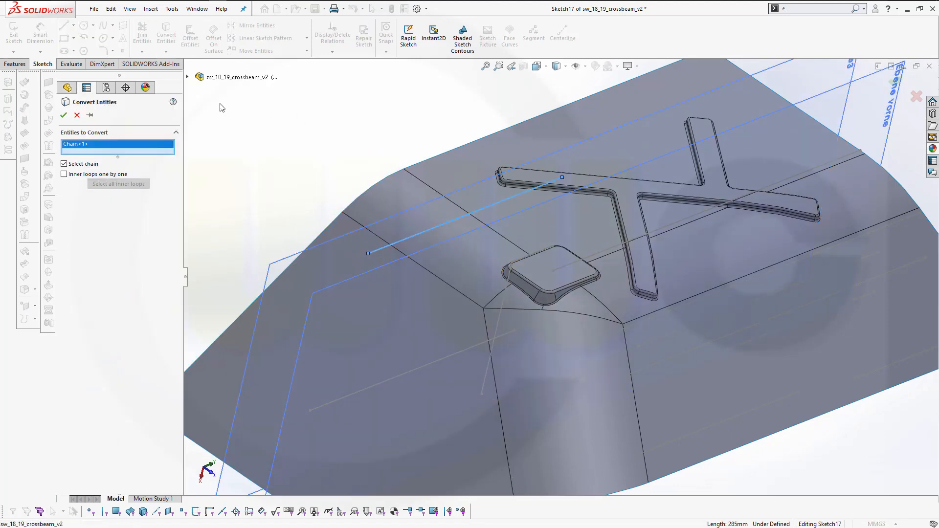
{"action": "left_click", "coordinate": [63, 115]}
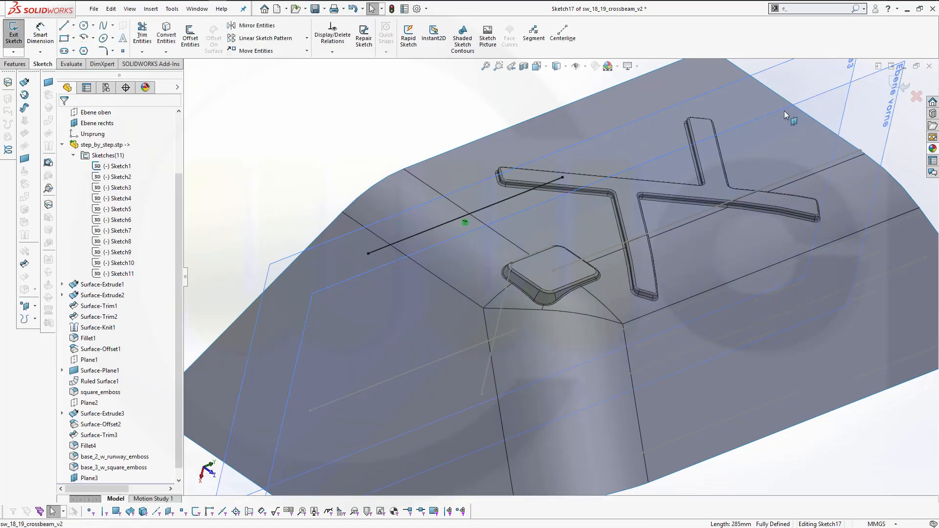
{"action": "left_click", "coordinate": [904, 93]}
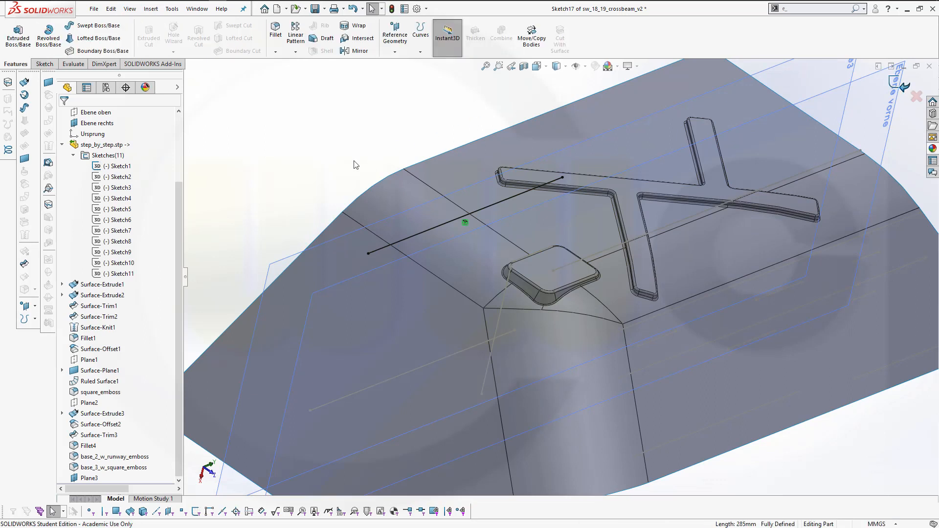
Try to project the Sketch17 line onto three faces of the base surface as a projected curve
{"action": "middle_click_drag", "start_coordinate": [318, 176], "coordinate": [327, 174]}
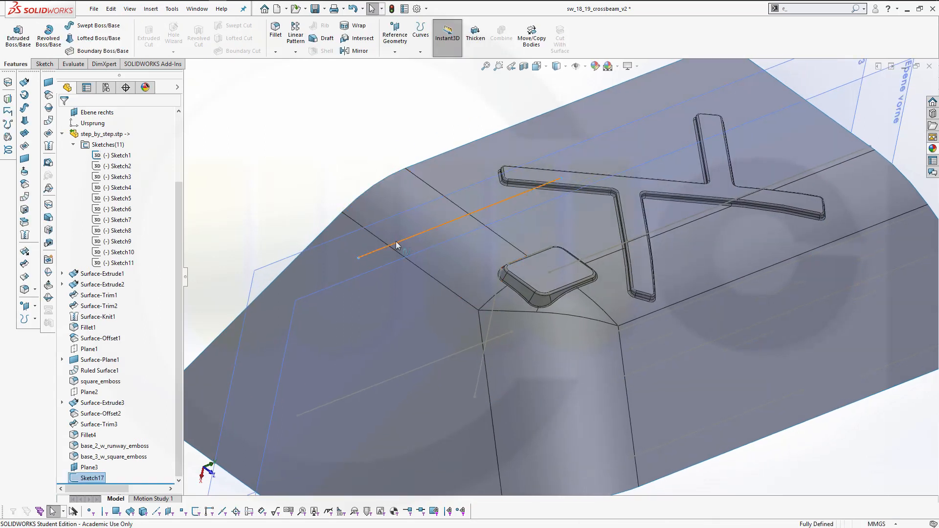
{"action": "left_click", "coordinate": [255, 148]}
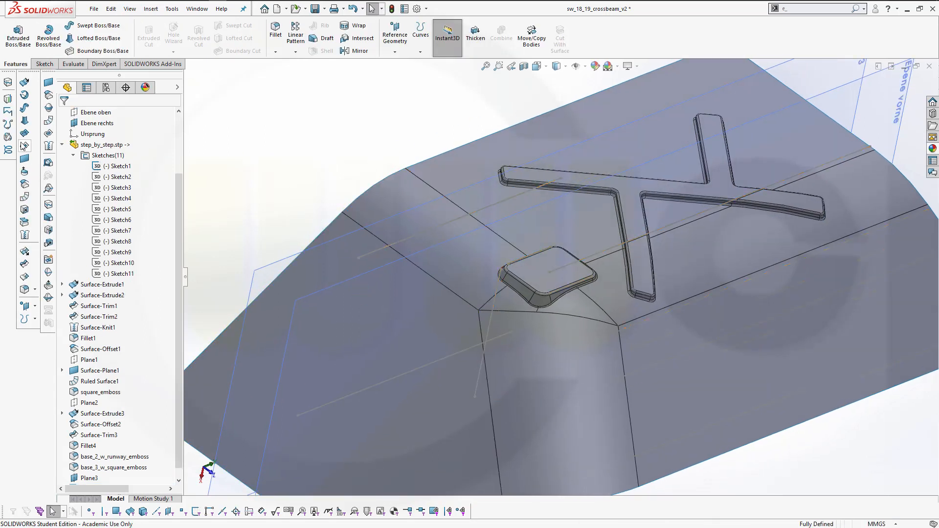
{"action": "left_click", "coordinate": [23, 96]}
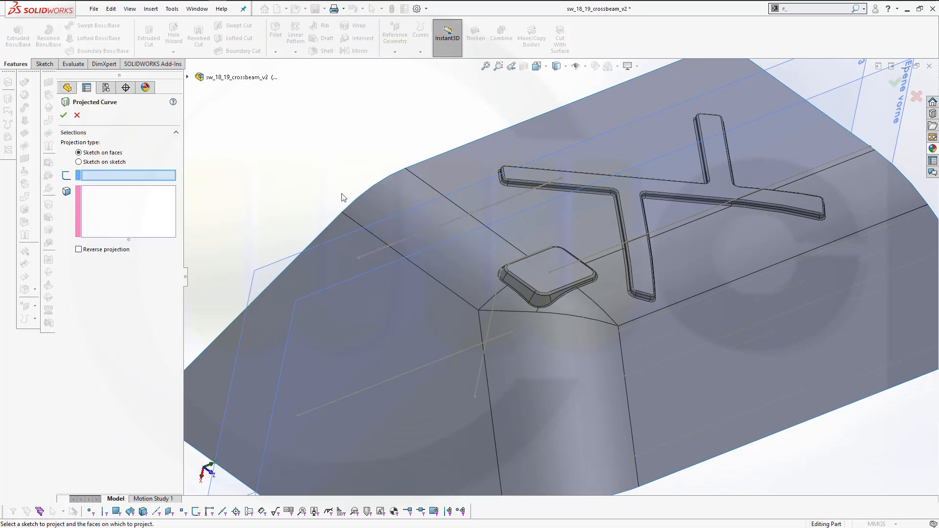
{"action": "right_click", "coordinate": [378, 255]}
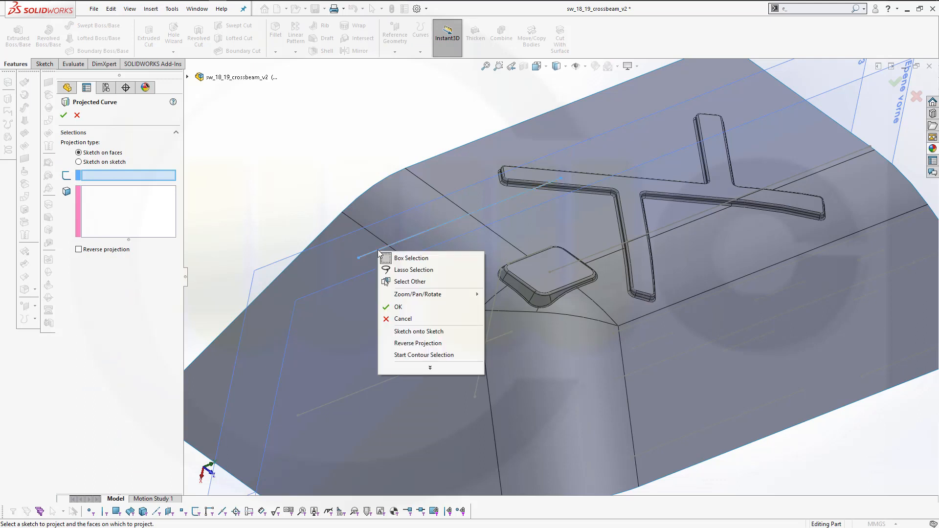
{"action": "left_click", "coordinate": [409, 280]}
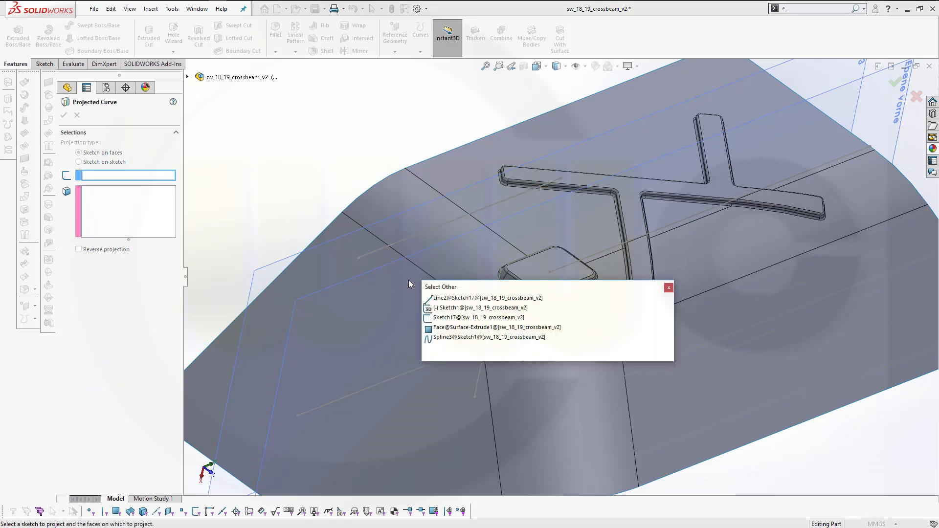
{"action": "left_click", "coordinate": [456, 300]}
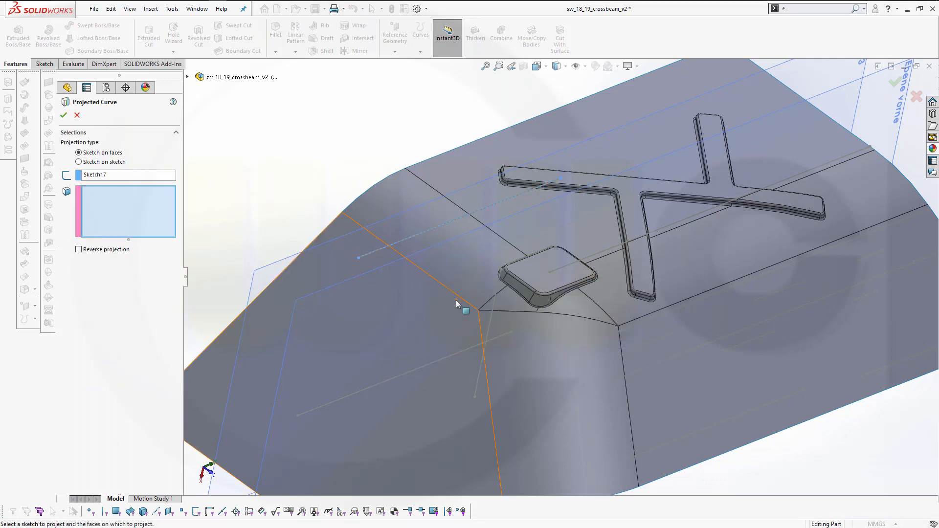
{"action": "left_click", "coordinate": [292, 310]}
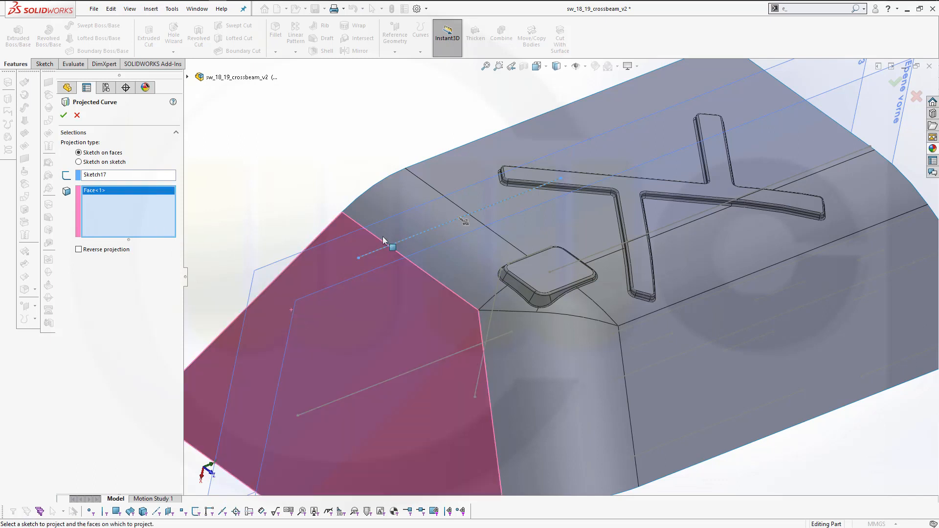
{"action": "left_click", "coordinate": [400, 201]}
{"action": "left_click", "coordinate": [460, 172]}
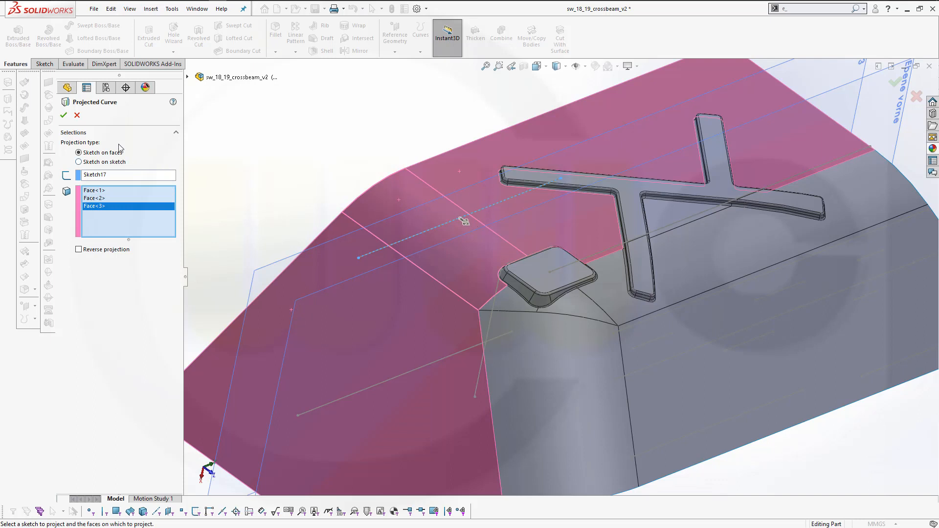
{"action": "left_click", "coordinate": [78, 115]}
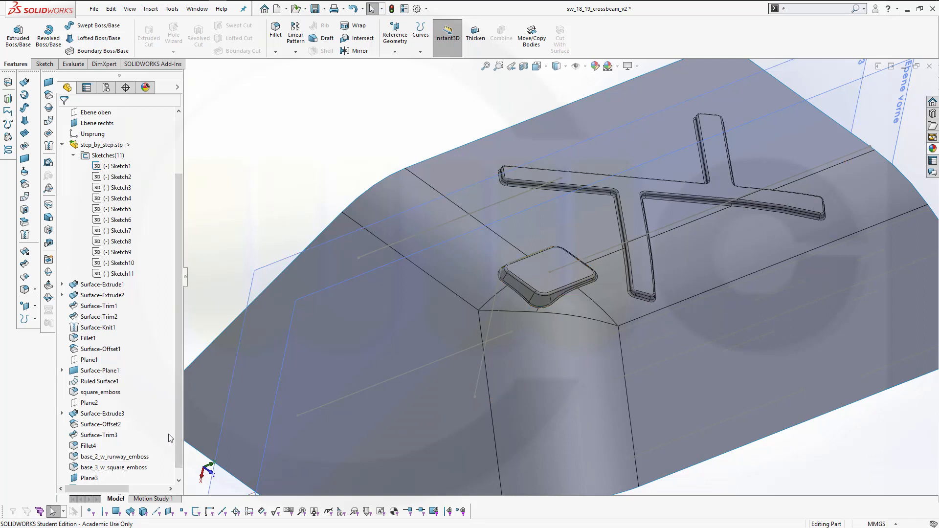
Edit Plane3's definition and remove its first reference Ebene vorne
{"action": "scroll", "coordinate": [179, 444], "scroll_direction": "down", "scroll_amount": 1}
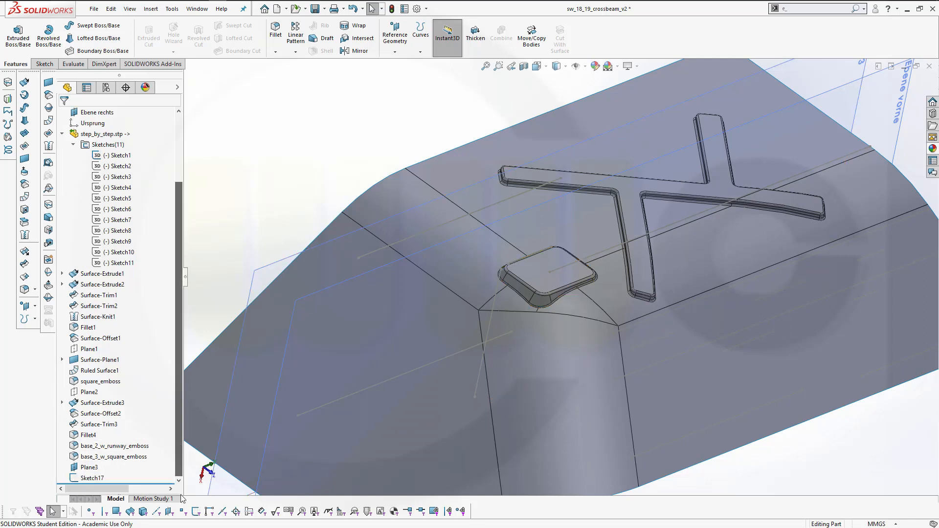
{"action": "left_click", "coordinate": [88, 468]}
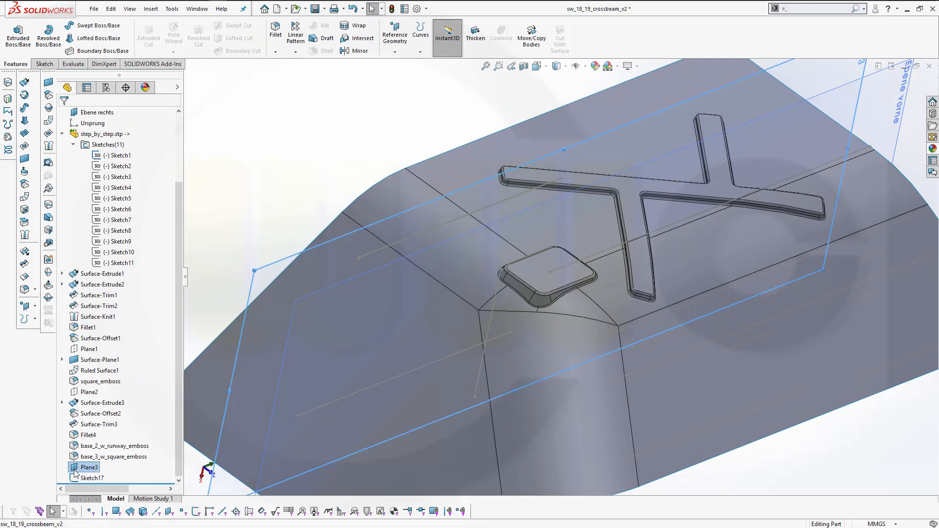
{"action": "right_click", "coordinate": [76, 471]}
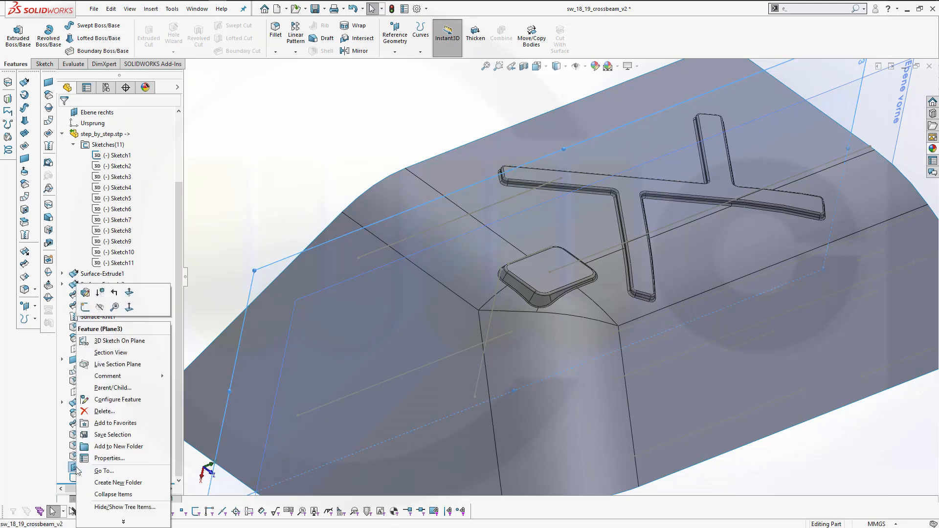
{"action": "left_click", "coordinate": [89, 293]}
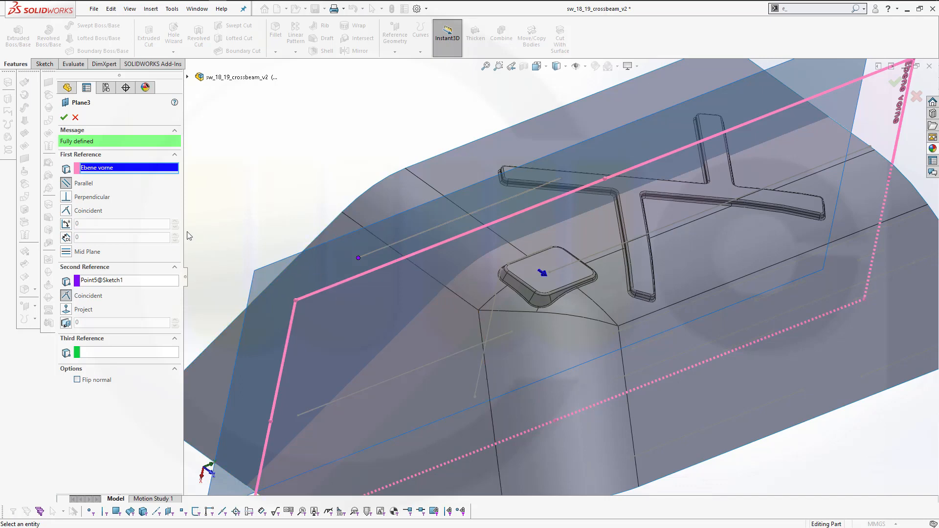
{"action": "right_click", "coordinate": [103, 170]}
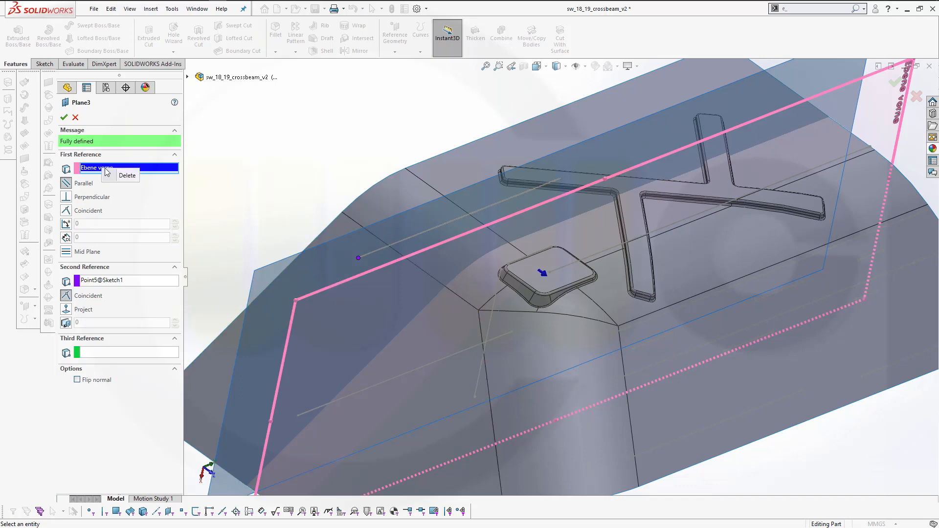
{"action": "left_click", "coordinate": [136, 177]}
Set Ebene rechts as Plane3's new first reference and confirm the plane
{"action": "scroll", "coordinate": [362, 174], "scroll_direction": "up", "scroll_amount": 6}
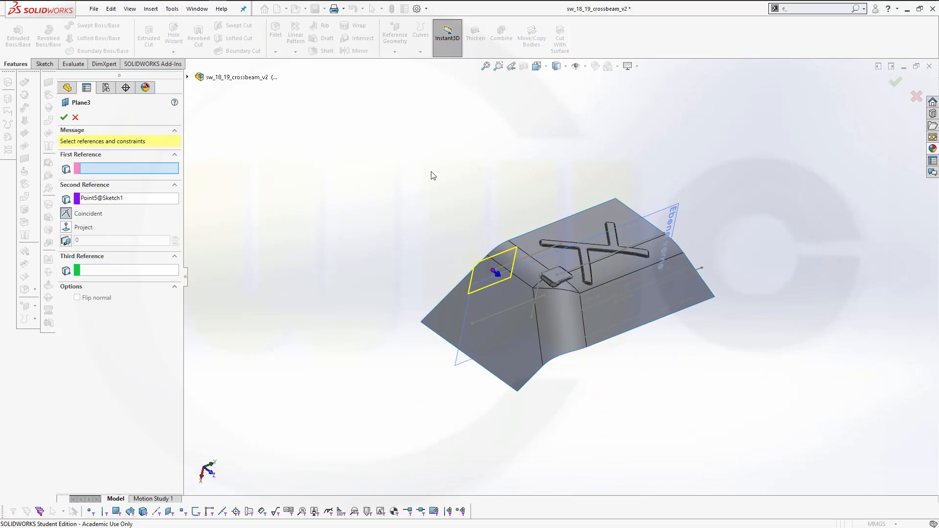
{"action": "left_click", "coordinate": [188, 77]}
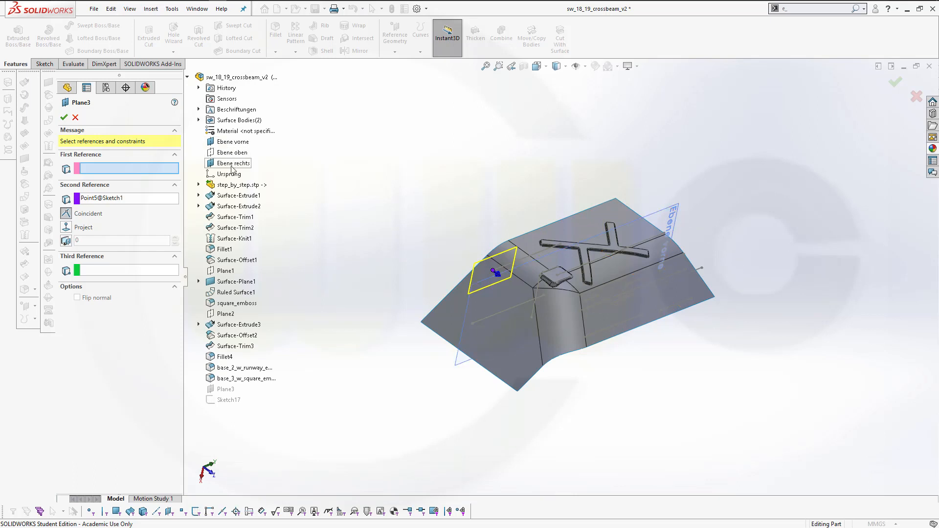
{"action": "middle_click_drag", "start_coordinate": [355, 189], "coordinate": [371, 171]}
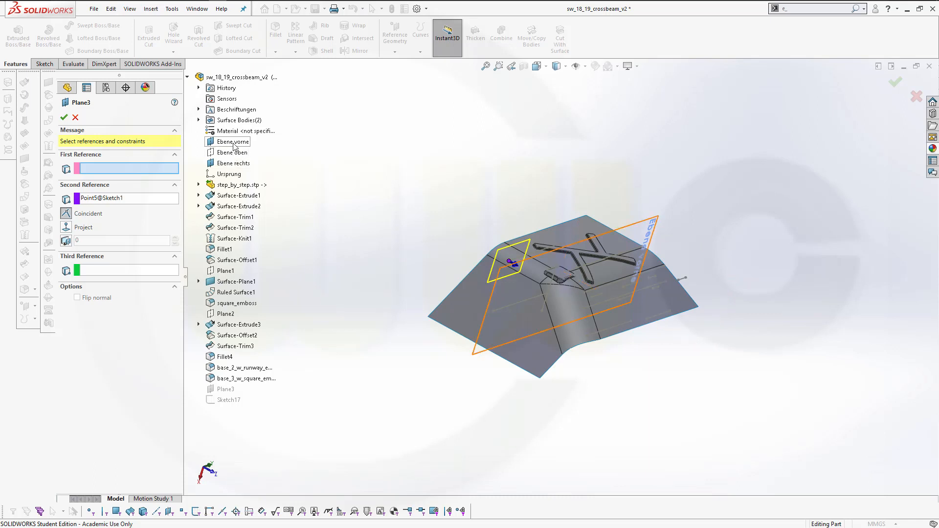
{"action": "middle_click_drag", "start_coordinate": [367, 226], "coordinate": [349, 312]}
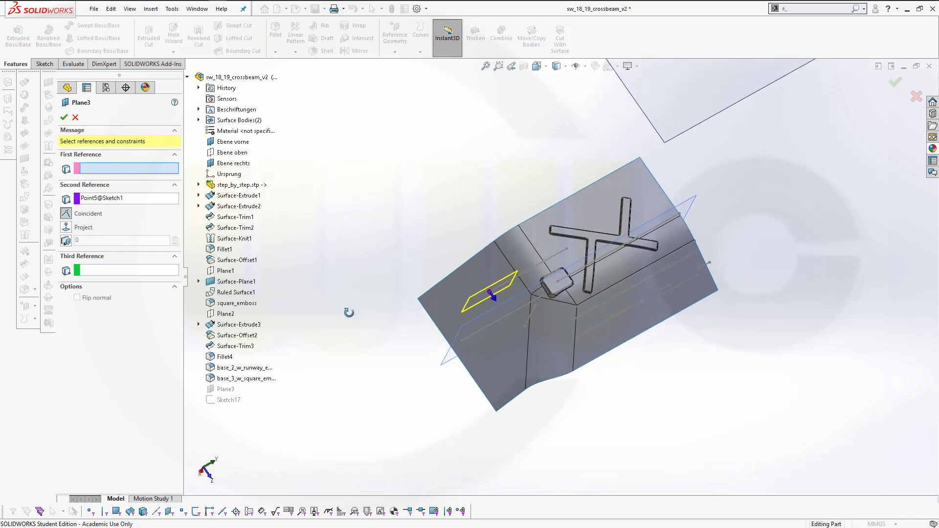
{"action": "left_click", "coordinate": [662, 130]}
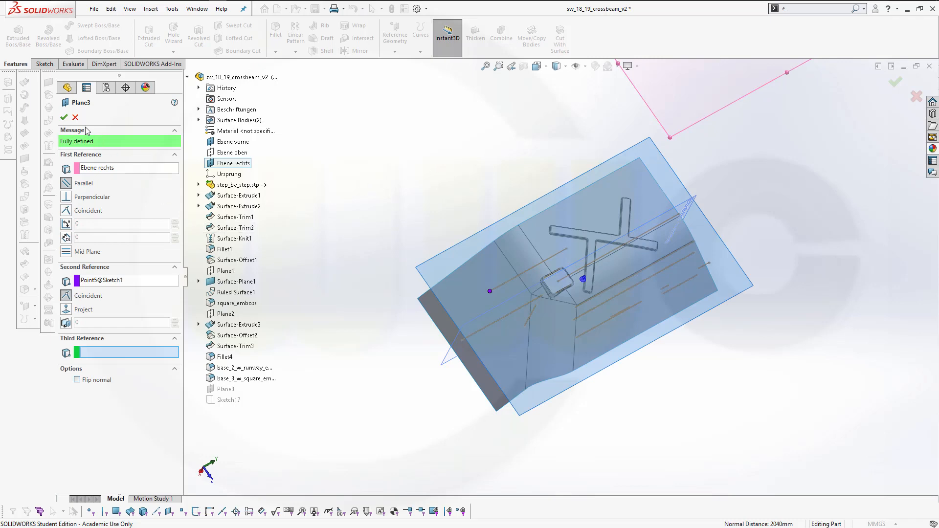
{"action": "left_click", "coordinate": [63, 118]}
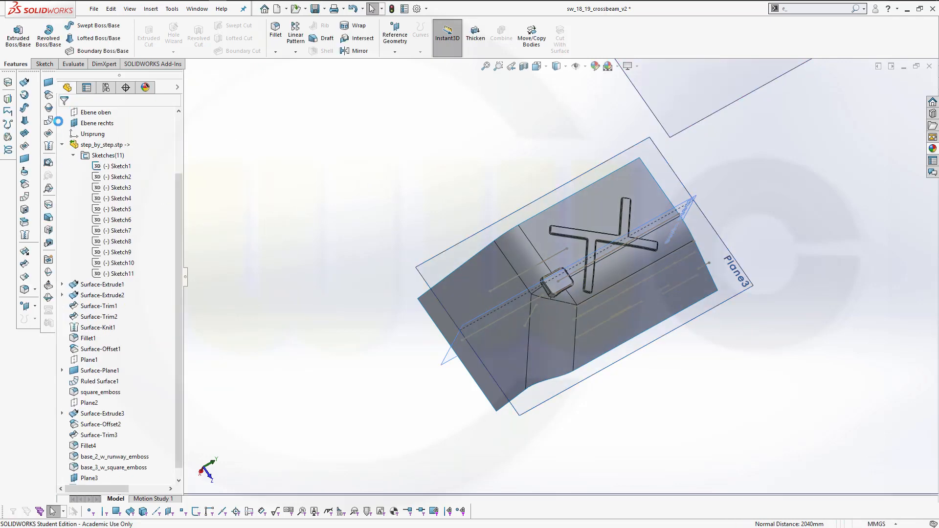
{"action": "middle_click_drag", "start_coordinate": [370, 256], "coordinate": [355, 221]}
{"action": "scroll", "coordinate": [180, 461], "scroll_direction": "down", "scroll_amount": 1}
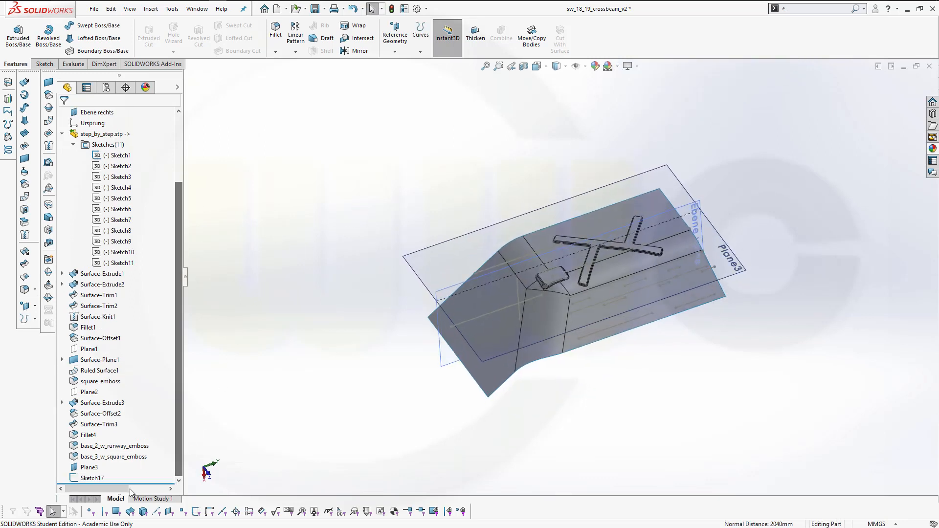
{"action": "left_click", "coordinate": [91, 478]}
{"action": "left_click", "coordinate": [310, 356]}
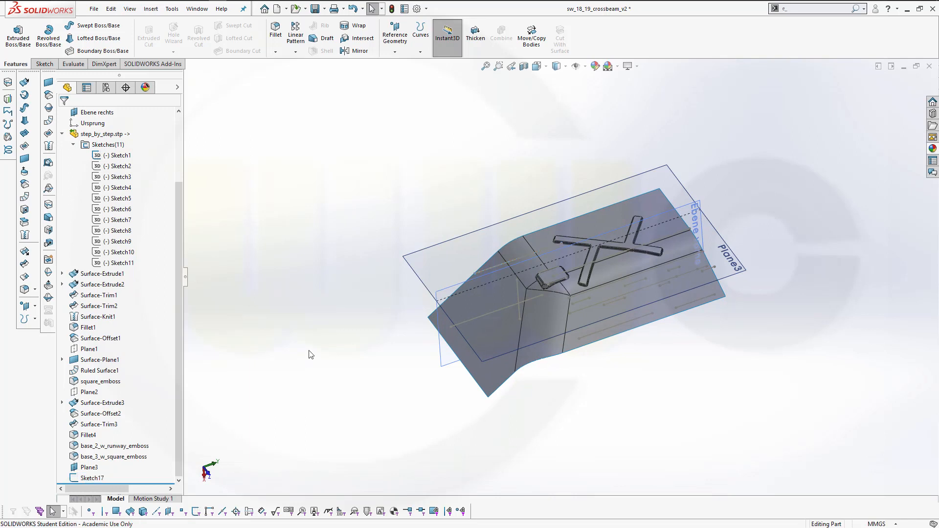
{"action": "middle_click_drag", "start_coordinate": [410, 340], "coordinate": [422, 288]}
{"action": "scroll", "coordinate": [544, 282], "scroll_direction": "down", "scroll_amount": 1}
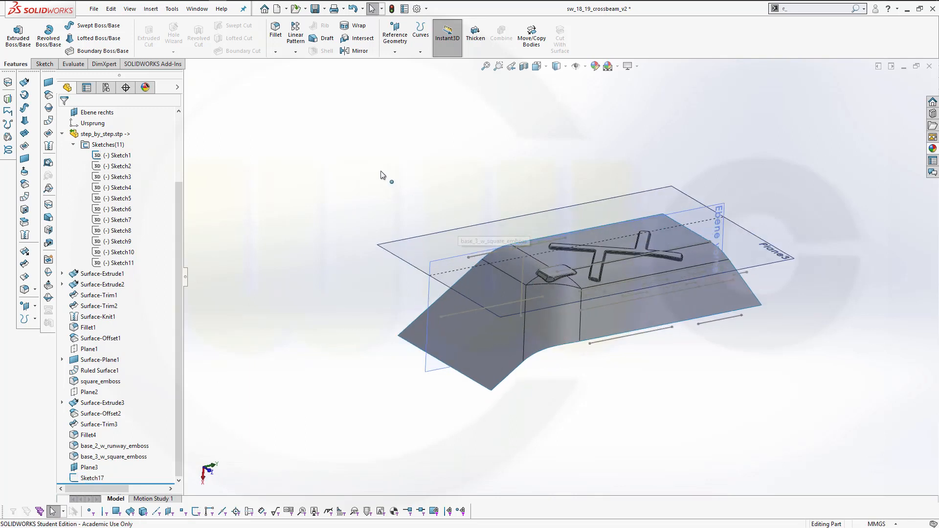
{"action": "left_click", "coordinate": [8, 98]}
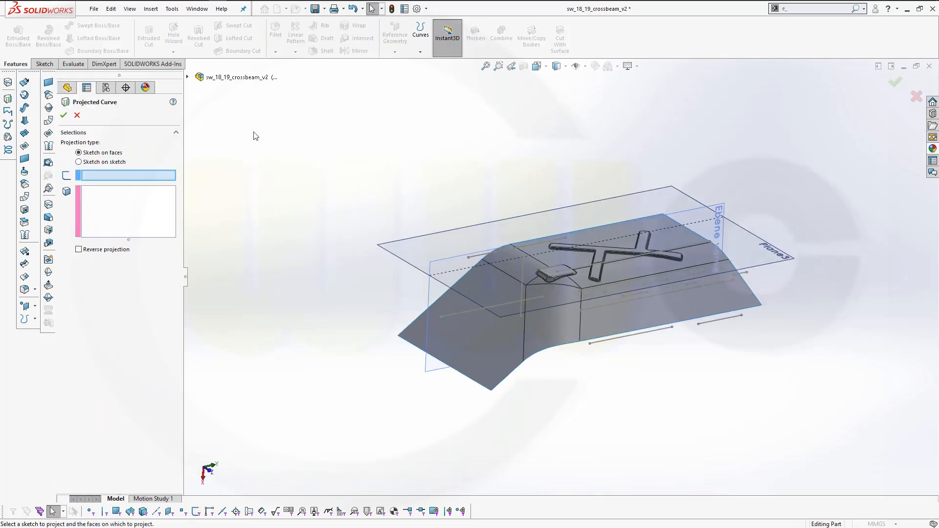
{"action": "right_click", "coordinate": [478, 260]}
{"action": "left_click", "coordinate": [497, 291]}
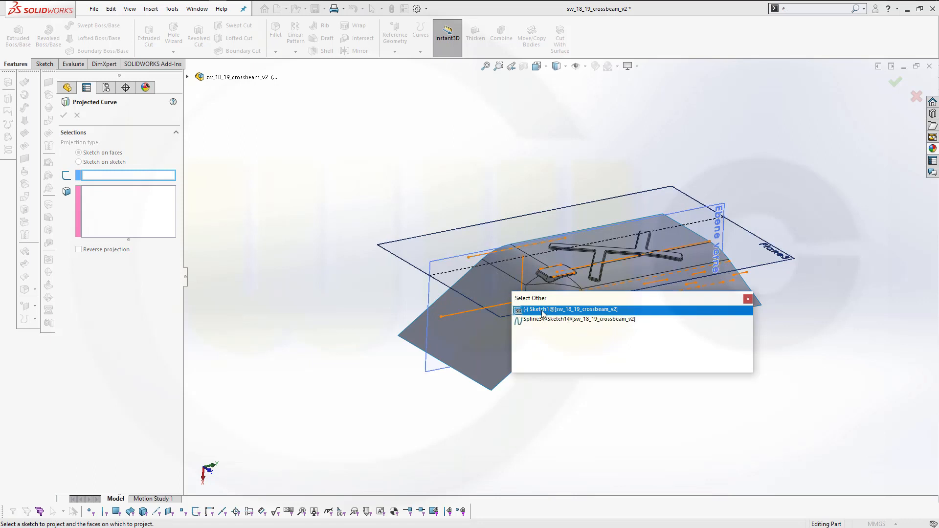
{"action": "left_click", "coordinate": [383, 173]}
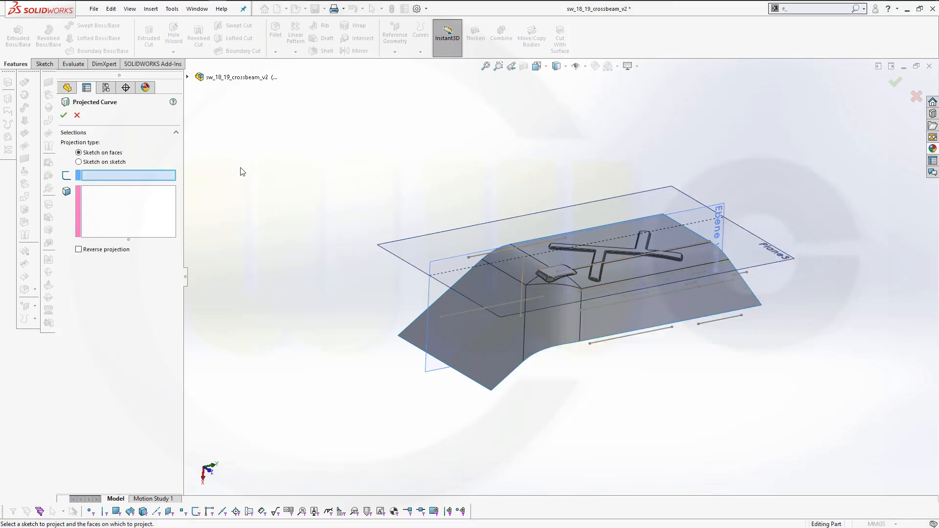
{"action": "left_click", "coordinate": [77, 116]}
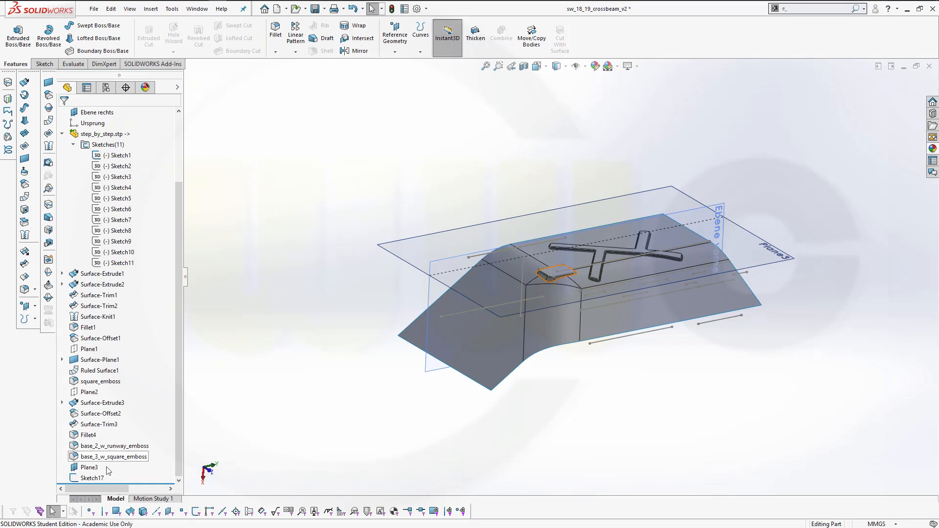
Delete Sketch17 from the feature tree
{"action": "left_click", "coordinate": [93, 484]}
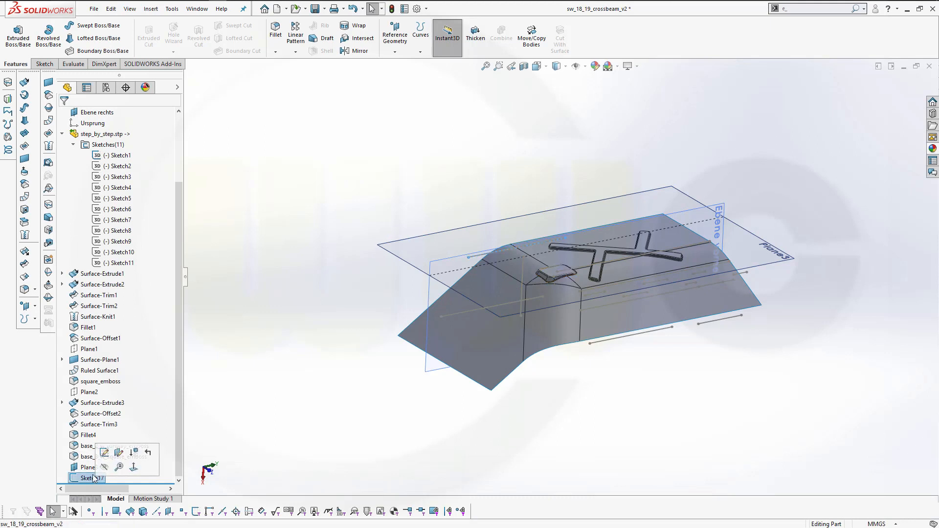
{"action": "right_click", "coordinate": [94, 483]}
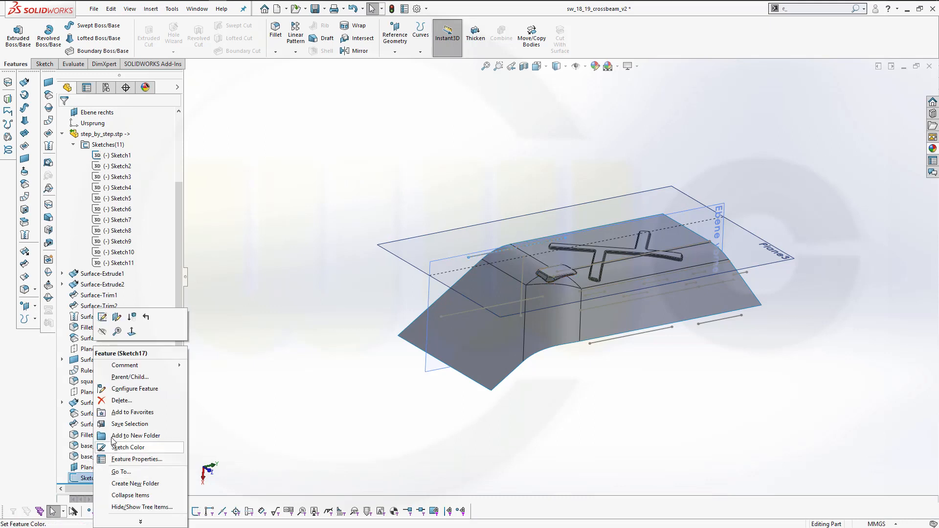
{"action": "left_click", "coordinate": [122, 401]}
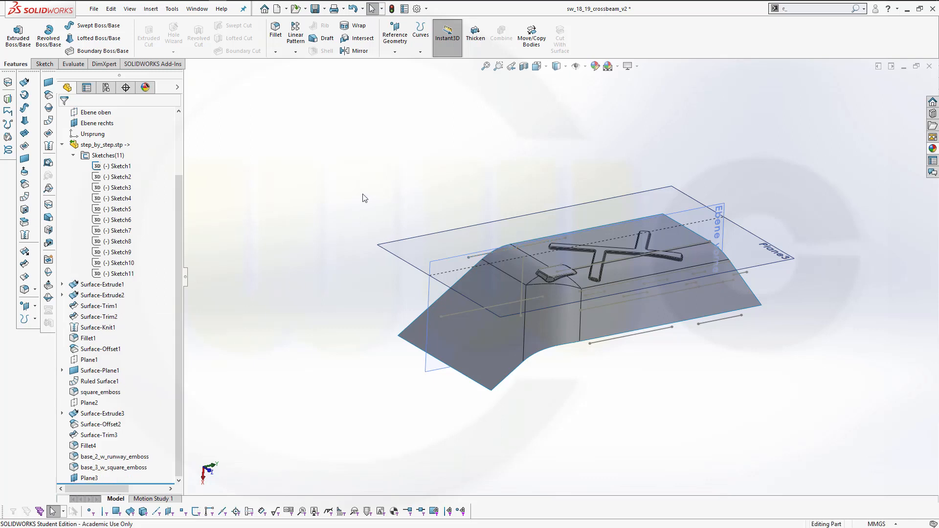
Start a sketch on Plane3 and convert the imported curve's line into it
{"action": "left_click", "coordinate": [419, 247]}
{"action": "left_click", "coordinate": [456, 211]}
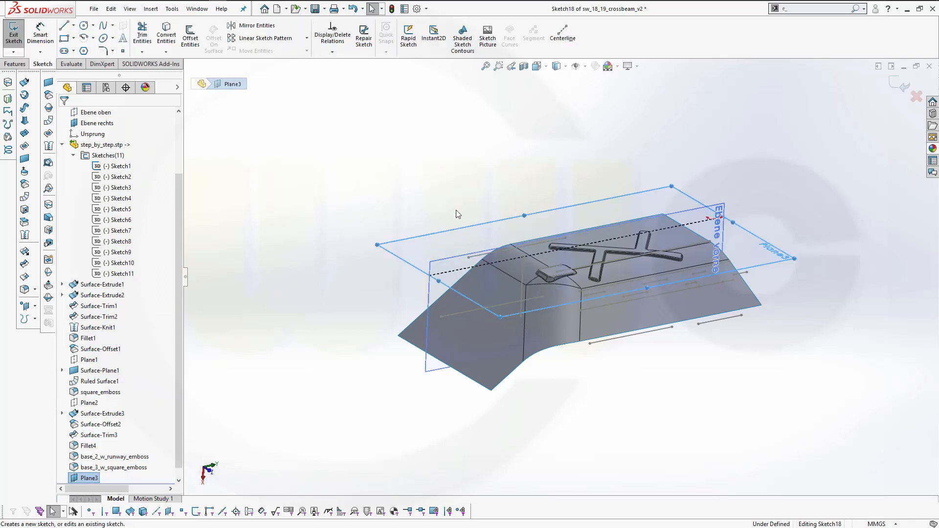
{"action": "left_click", "coordinate": [167, 35]}
{"action": "left_click", "coordinate": [485, 256]}
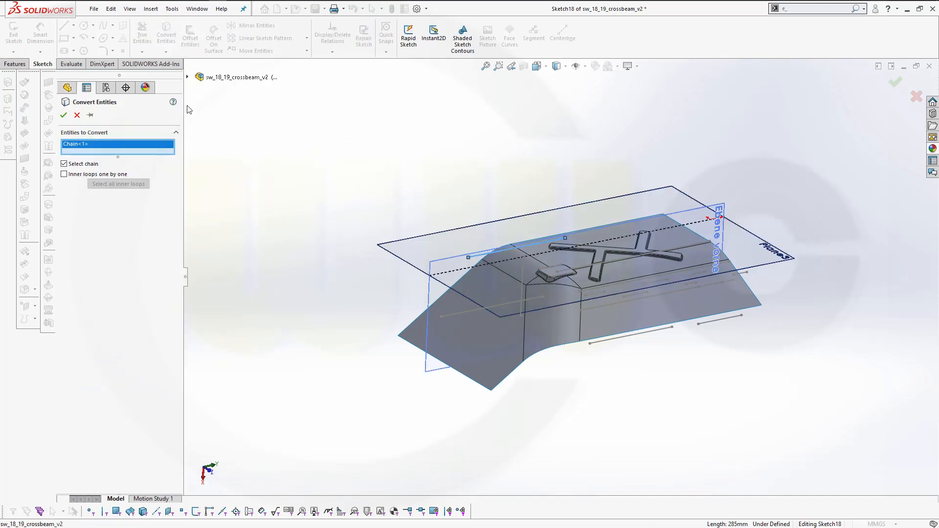
{"action": "left_click", "coordinate": [63, 116]}
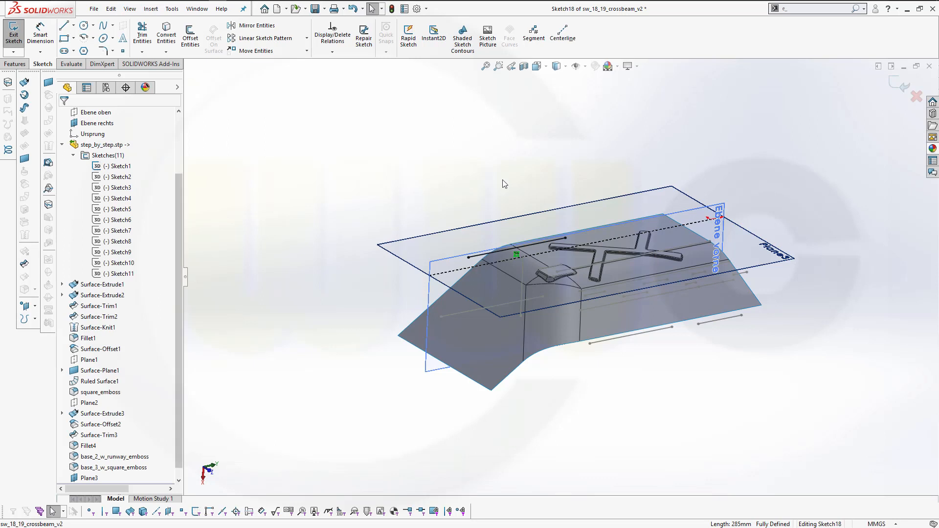
Hide Sketch1 and exit the sketch
{"action": "right_click", "coordinate": [123, 168]}
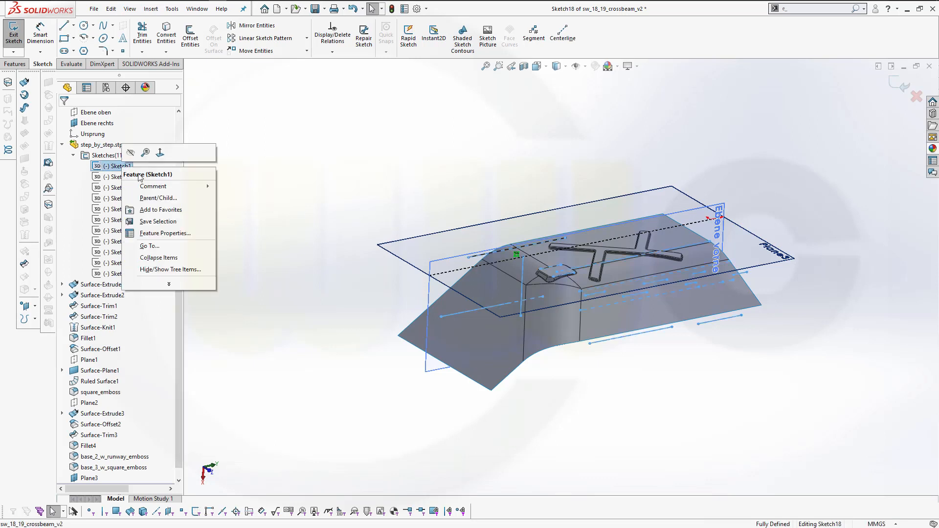
{"action": "left_click", "coordinate": [135, 154]}
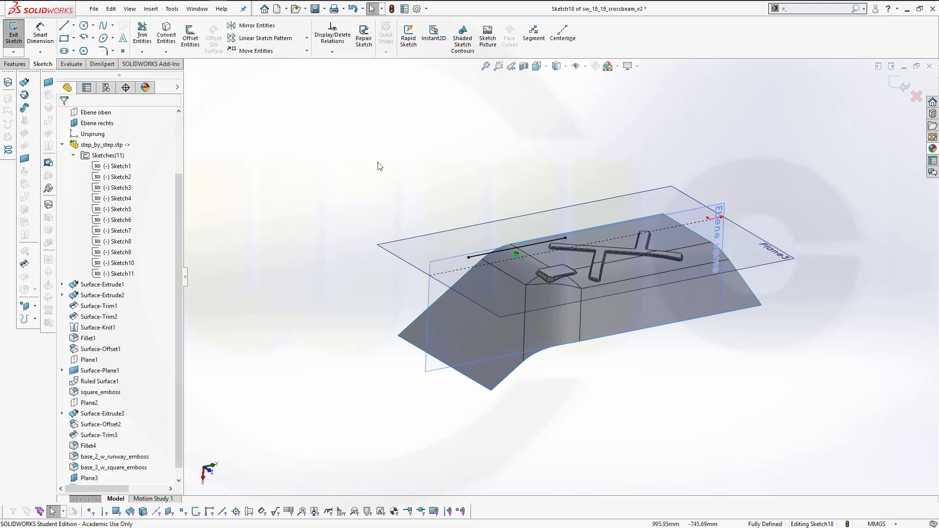
{"action": "left_click", "coordinate": [900, 85]}
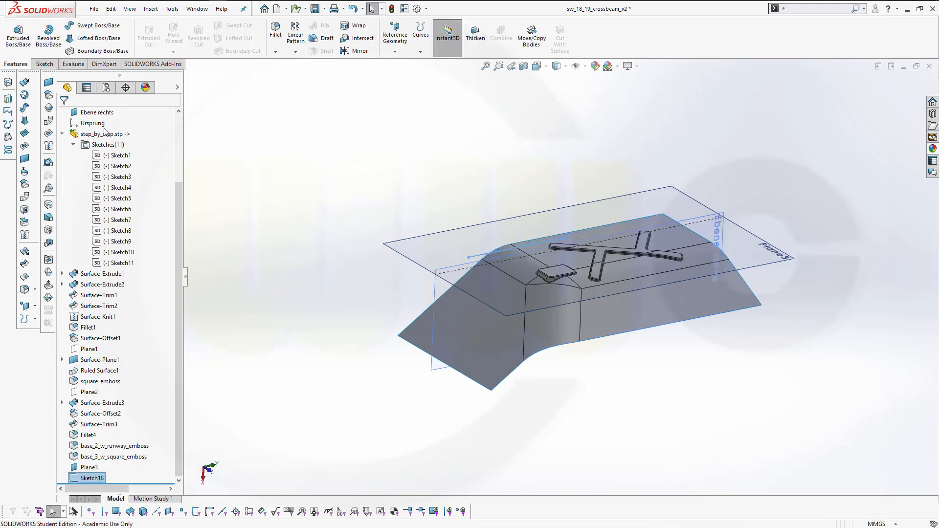
Project Sketch18 onto three faces of the base surface as a projected curve
{"action": "left_click", "coordinate": [8, 100]}
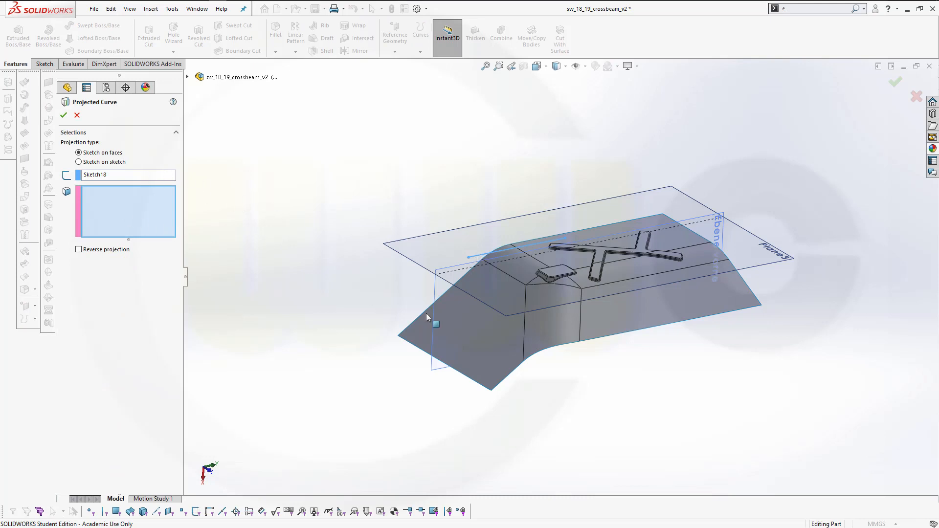
{"action": "left_click", "coordinate": [466, 321]}
{"action": "left_click", "coordinate": [523, 264]}
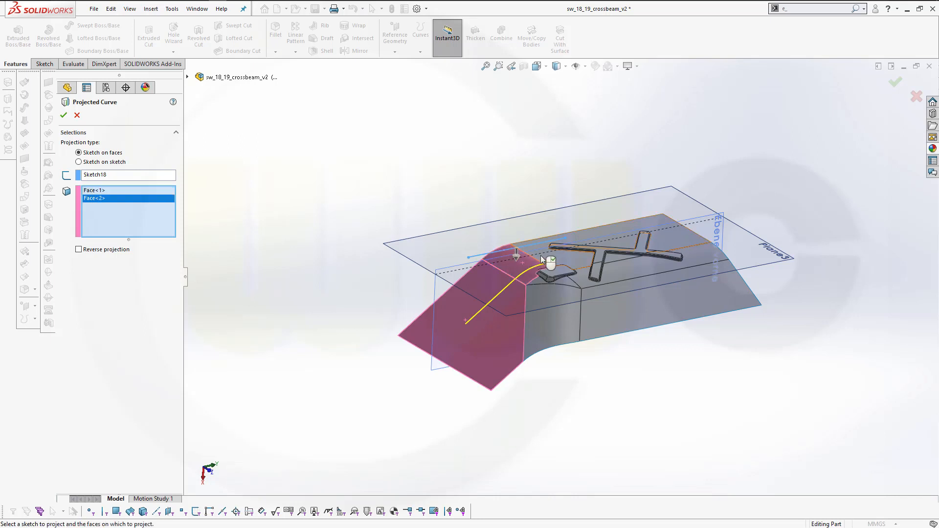
{"action": "left_click", "coordinate": [549, 258]}
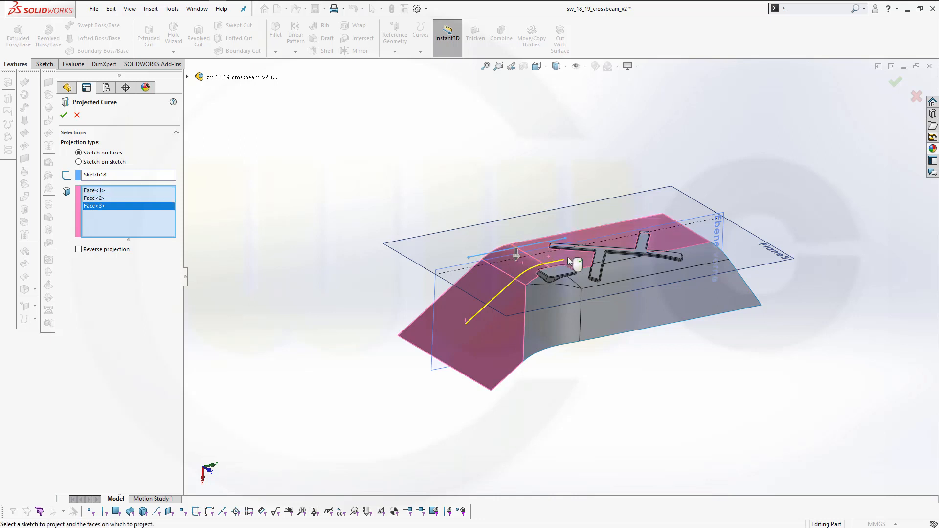
{"action": "left_click", "coordinate": [64, 115]}
Hide Plane3
{"action": "middle_click_drag", "start_coordinate": [416, 284], "coordinate": [405, 292]}
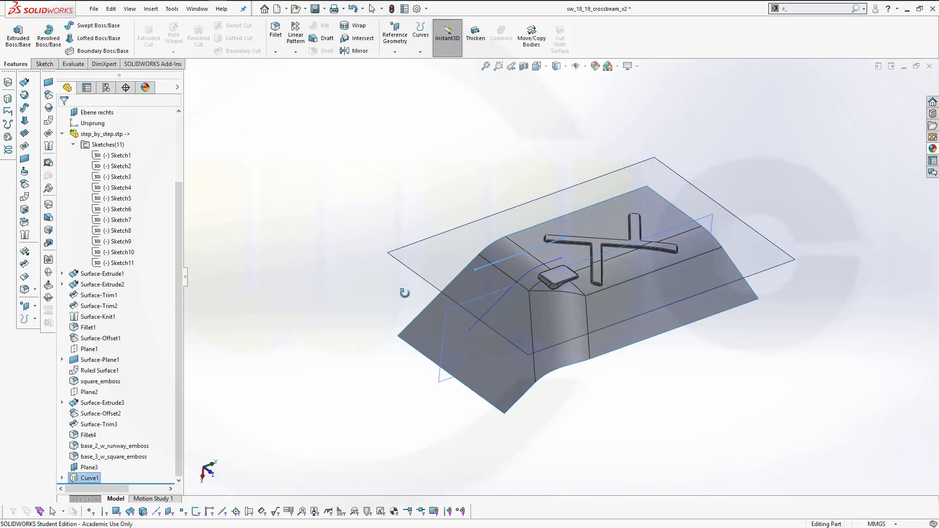
{"action": "left_click", "coordinate": [372, 299]}
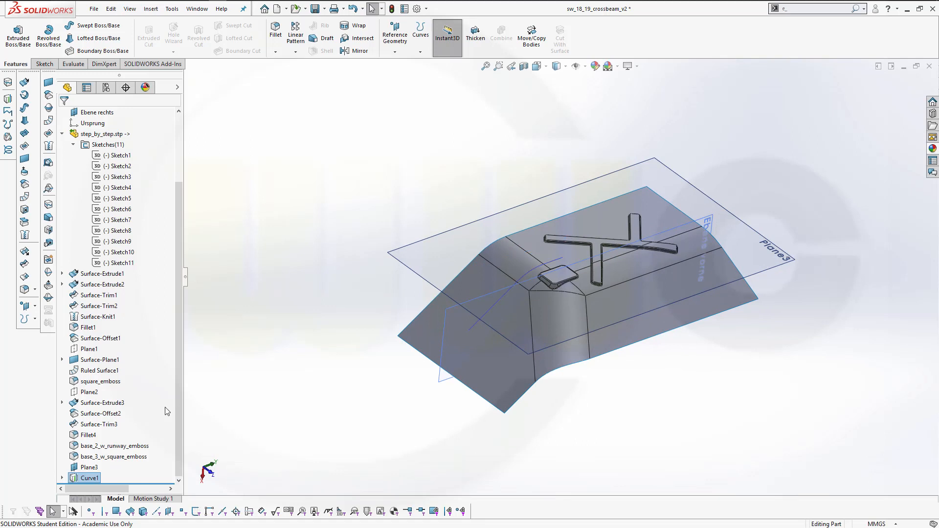
{"action": "right_click", "coordinate": [93, 470]}
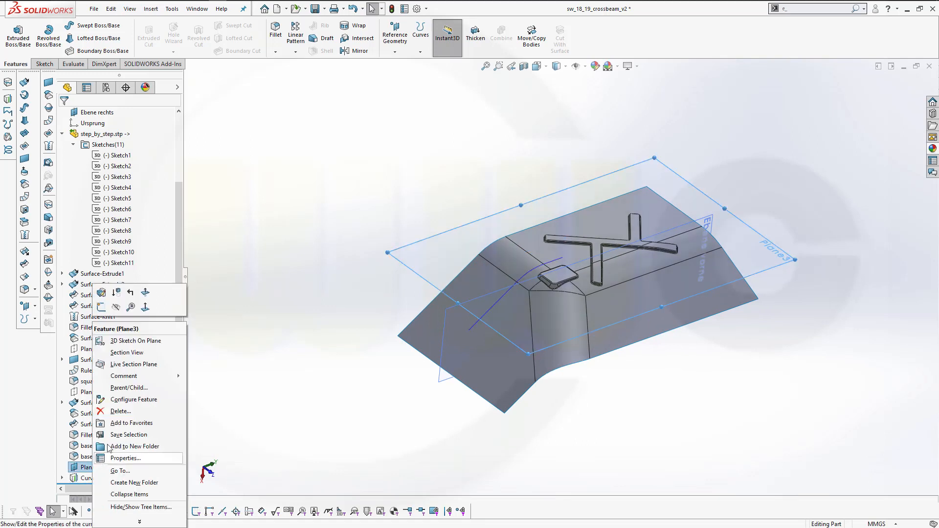
{"action": "left_click", "coordinate": [118, 312]}
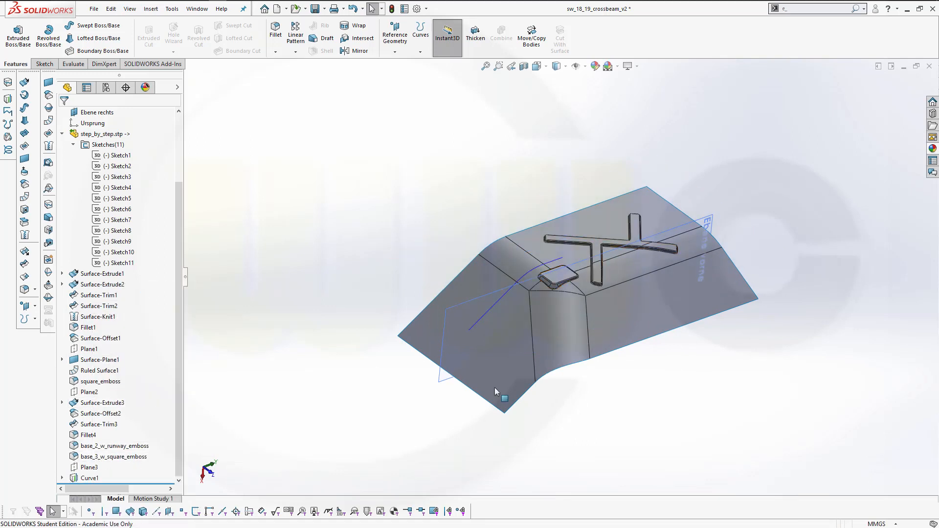
Create a new plane parallel to Ebene vorne passing through the end point of the projected curve
{"action": "middle_click_drag", "start_coordinate": [494, 388], "coordinate": [416, 278]}
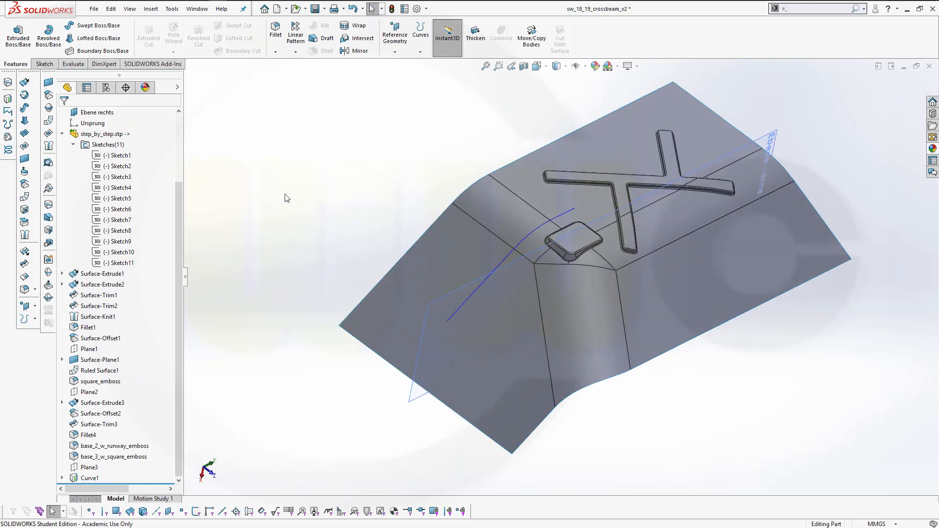
{"action": "left_click", "coordinate": [395, 51]}
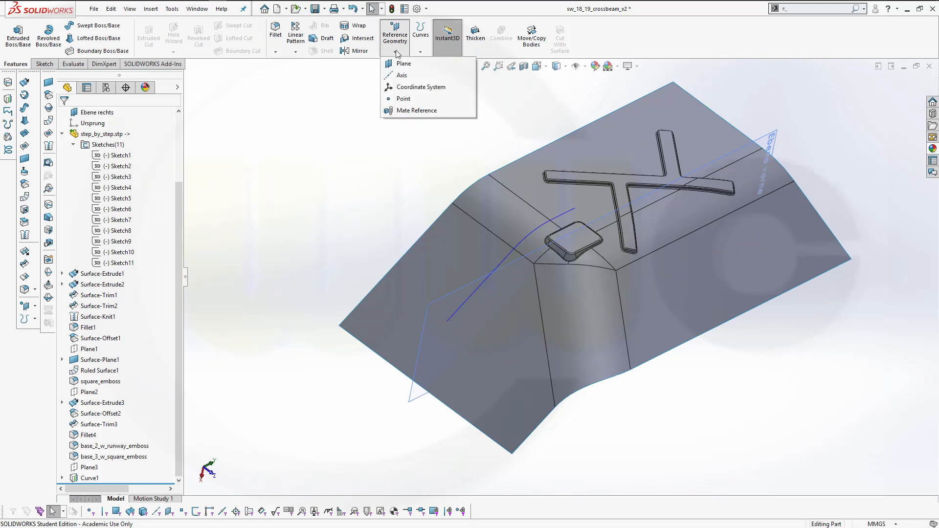
{"action": "left_click", "coordinate": [401, 69]}
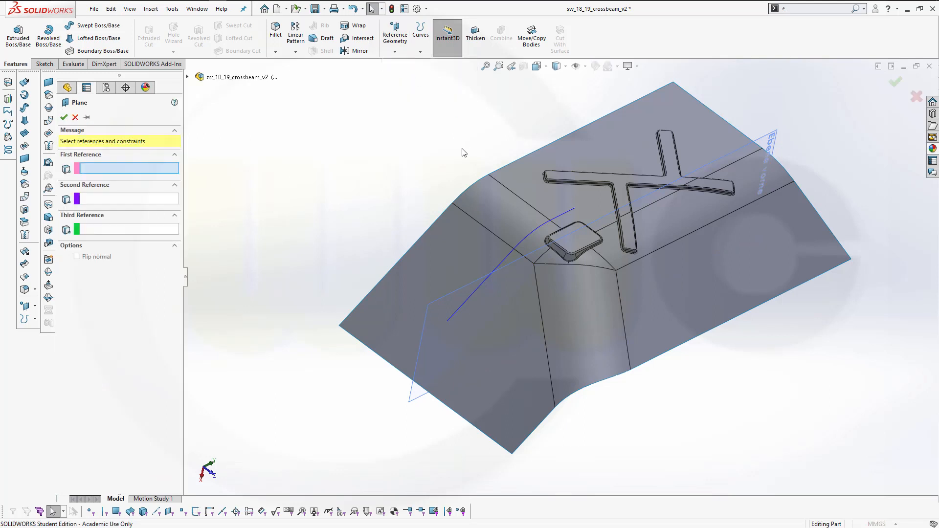
{"action": "left_click", "coordinate": [447, 294]}
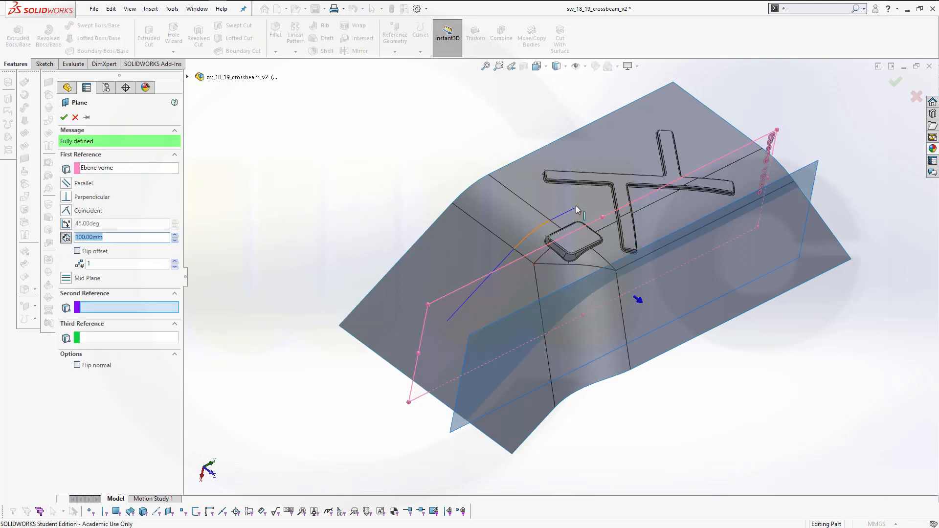
{"action": "left_click", "coordinate": [448, 321]}
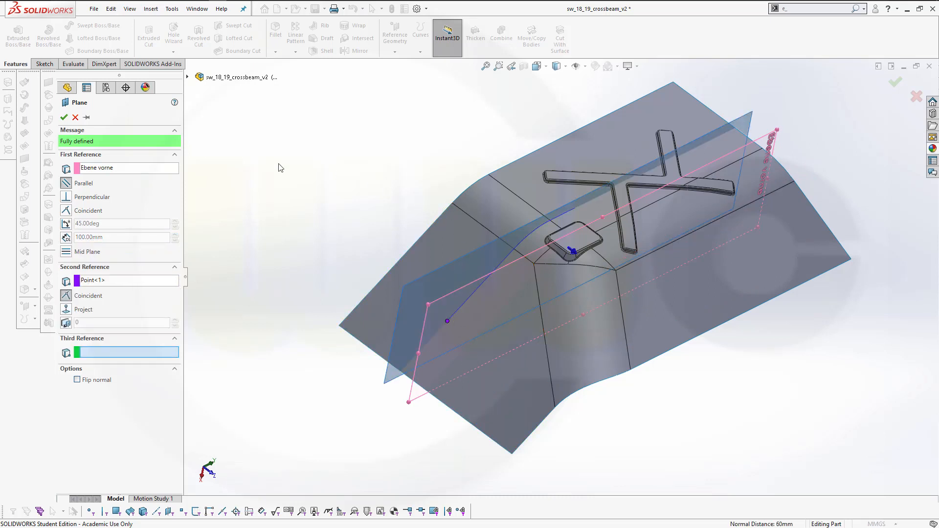
{"action": "left_click", "coordinate": [63, 117]}
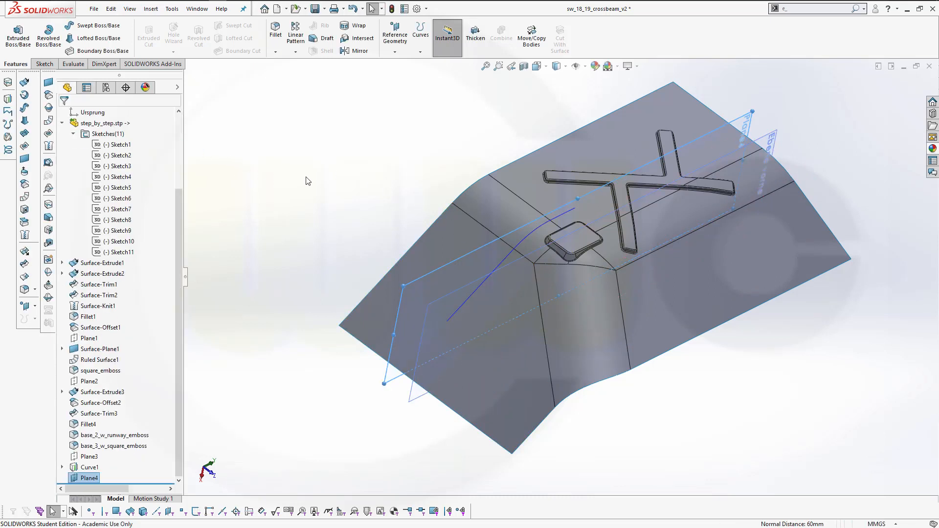
Open a new sketch on Plane4
{"action": "right_click", "coordinate": [431, 303]}
{"action": "left_click", "coordinate": [471, 290]}
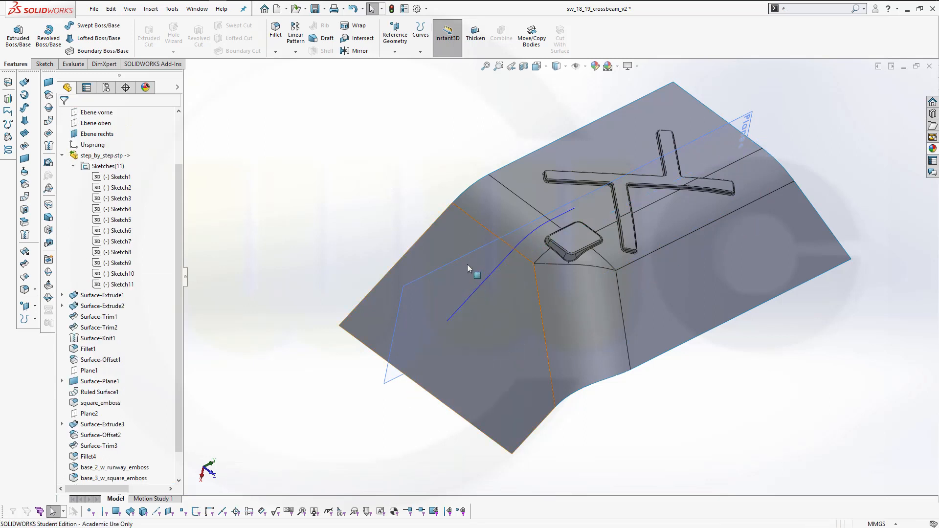
{"action": "middle_click_drag", "start_coordinate": [353, 169], "coordinate": [374, 228]}
{"action": "left_click", "coordinate": [392, 259]}
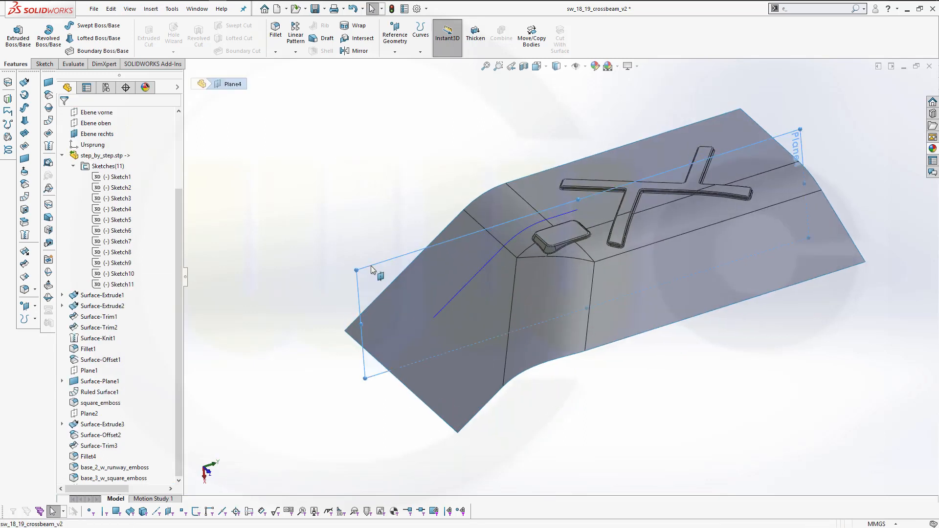
{"action": "left_click", "coordinate": [415, 237]}
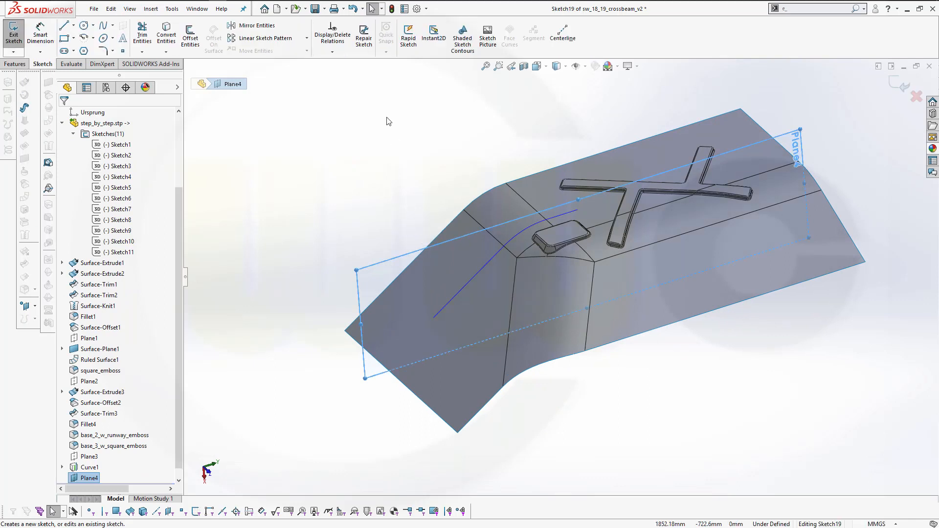
Convert the projected curve into the sketch with Convert Entities and exit the sketch
{"action": "left_click", "coordinate": [166, 35]}
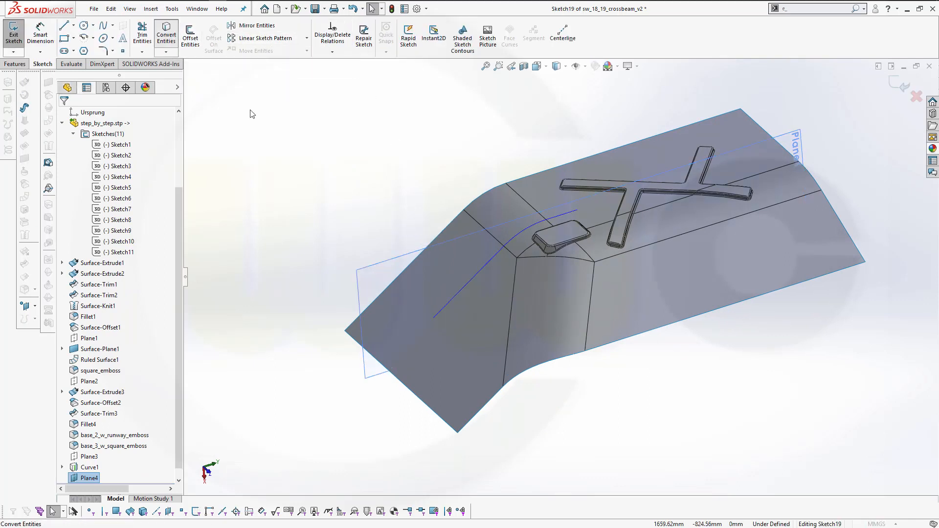
{"action": "left_click", "coordinate": [452, 299]}
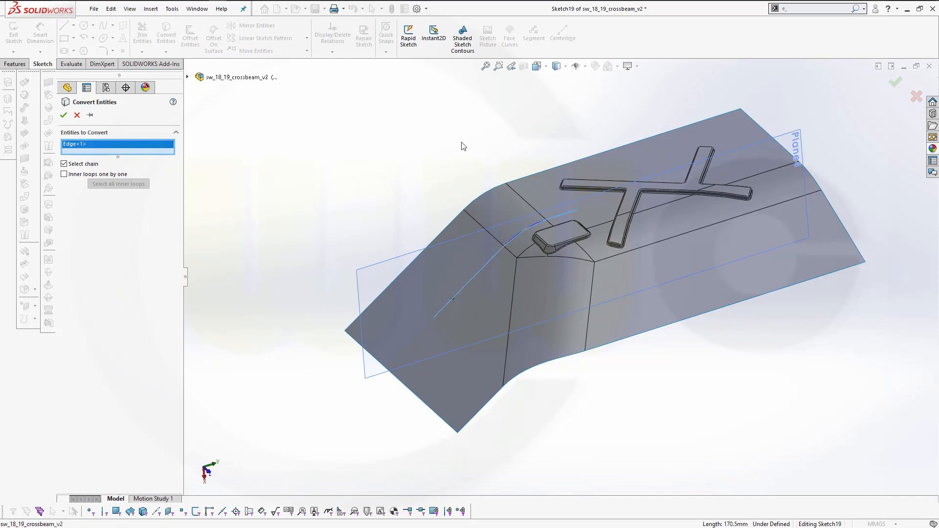
{"action": "left_click", "coordinate": [64, 115]}
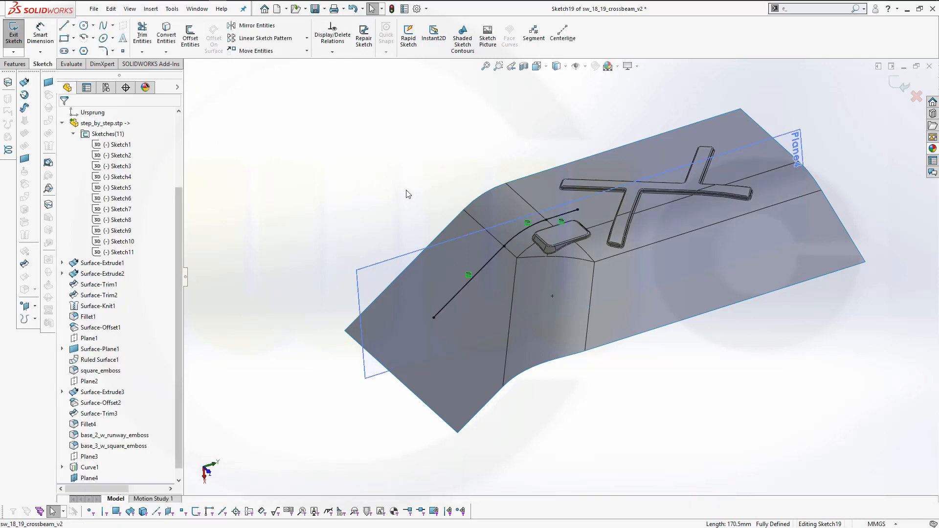
{"action": "middle_click_drag", "start_coordinate": [426, 203], "coordinate": [433, 175]}
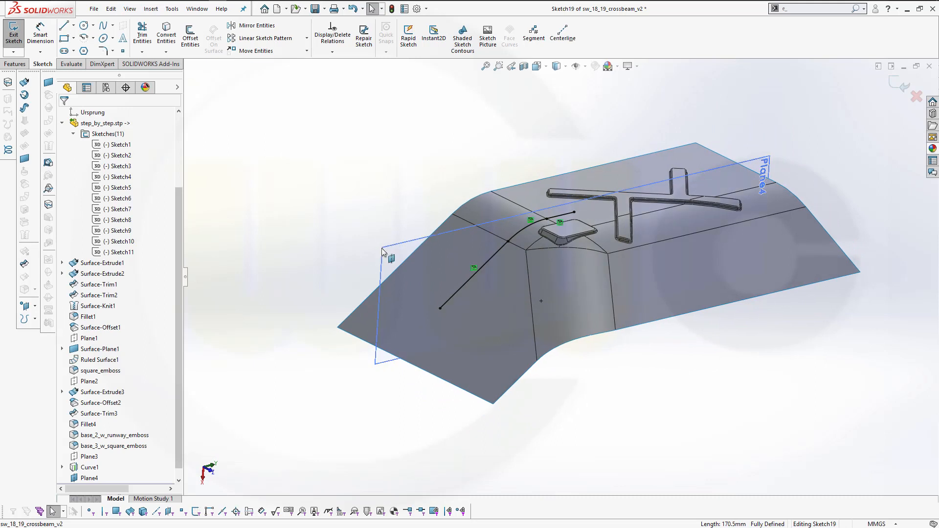
{"action": "left_click", "coordinate": [398, 251]}
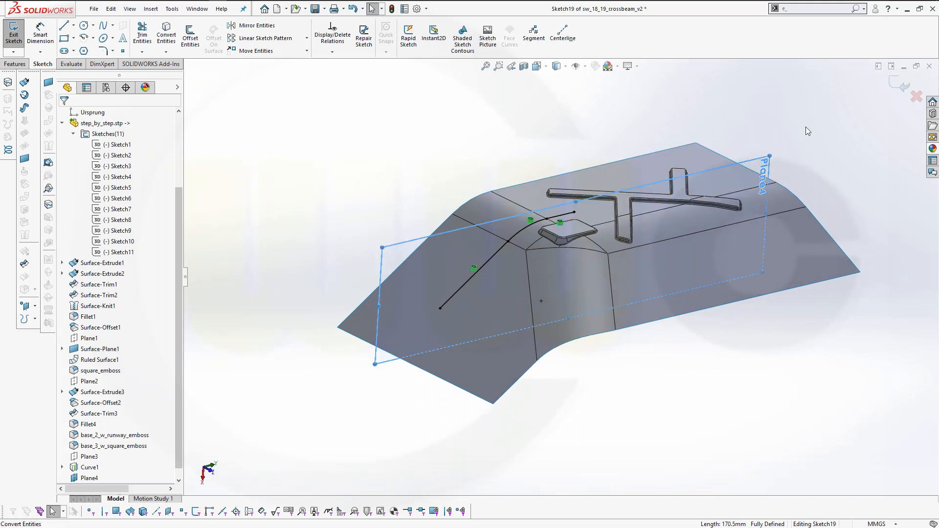
{"action": "left_click", "coordinate": [903, 88]}
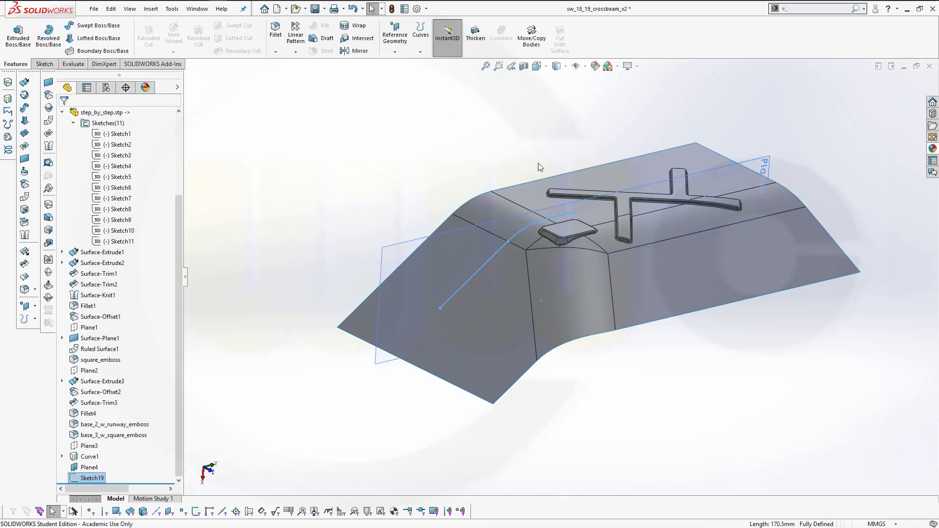
Hide Plane4 and the base surface body, leaving only the new sketch visible
{"action": "right_click", "coordinate": [397, 249]}
{"action": "left_click", "coordinate": [432, 221]}
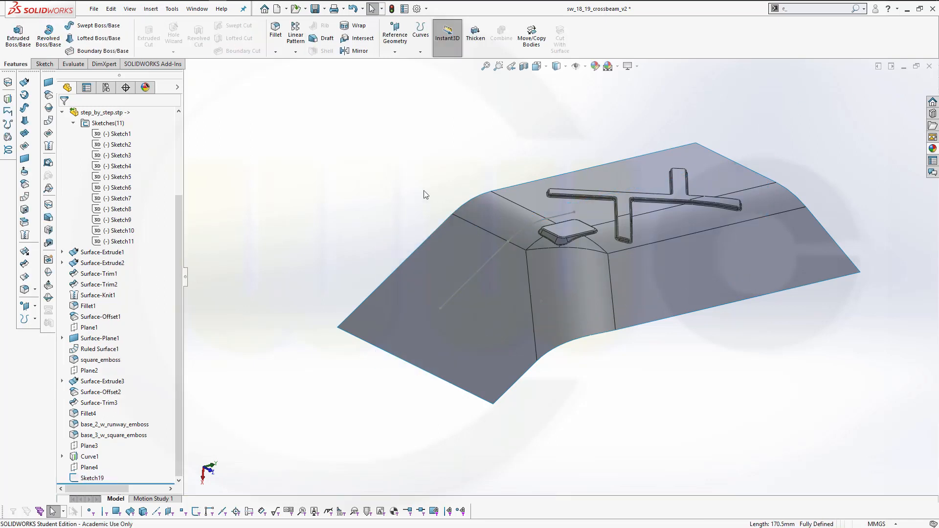
{"action": "middle_click_drag", "start_coordinate": [425, 195], "coordinate": [416, 196]}
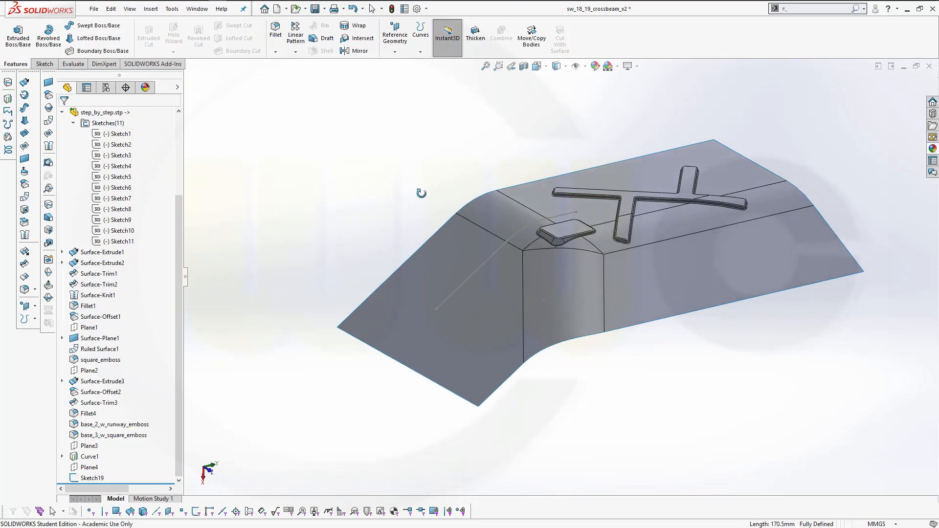
{"action": "right_click", "coordinate": [433, 326]}
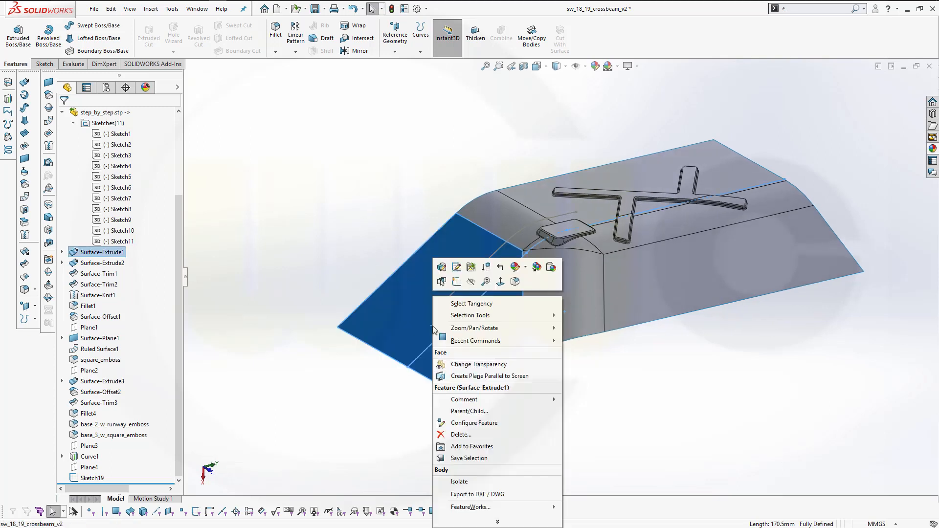
{"action": "left_click", "coordinate": [472, 282]}
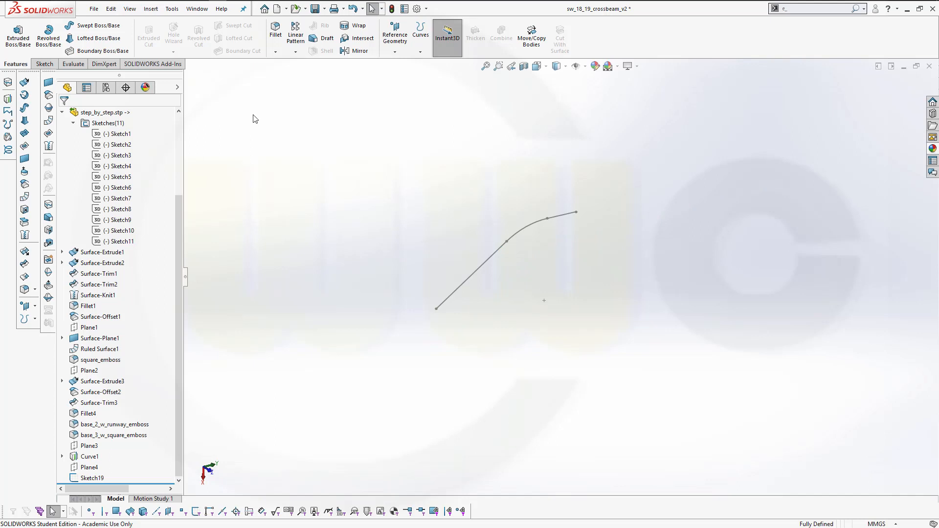
Surface-extrude Sketch19 symmetrically with Mid Plane at 10.00 mm
{"action": "left_click", "coordinate": [24, 81]}
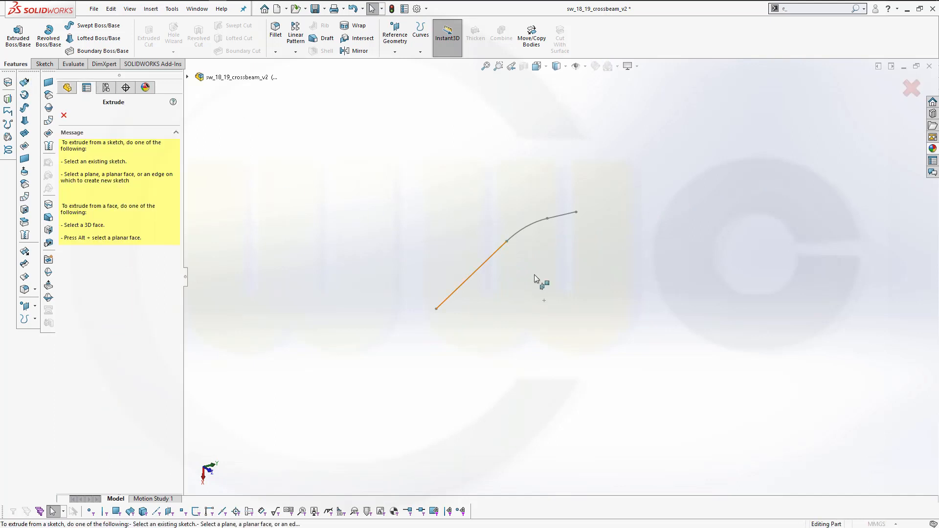
{"action": "left_click", "coordinate": [466, 282]}
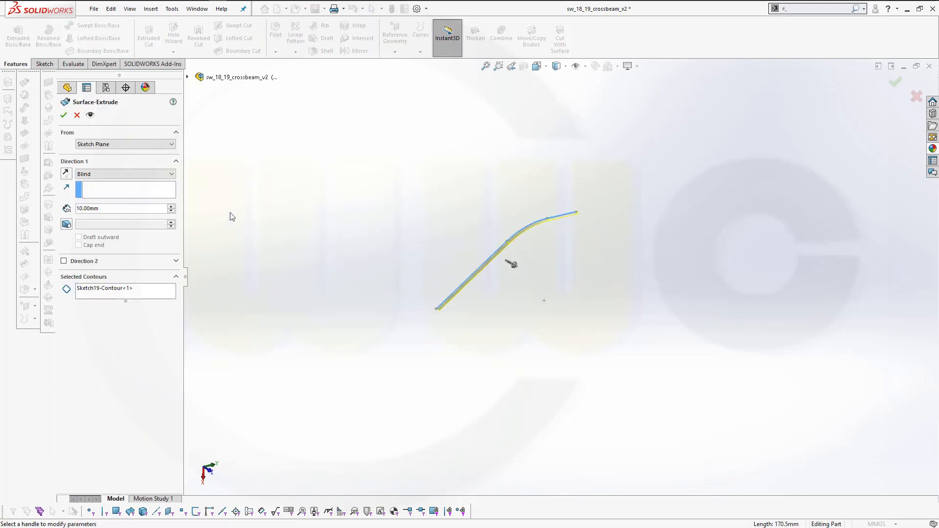
{"action": "left_click", "coordinate": [161, 175]}
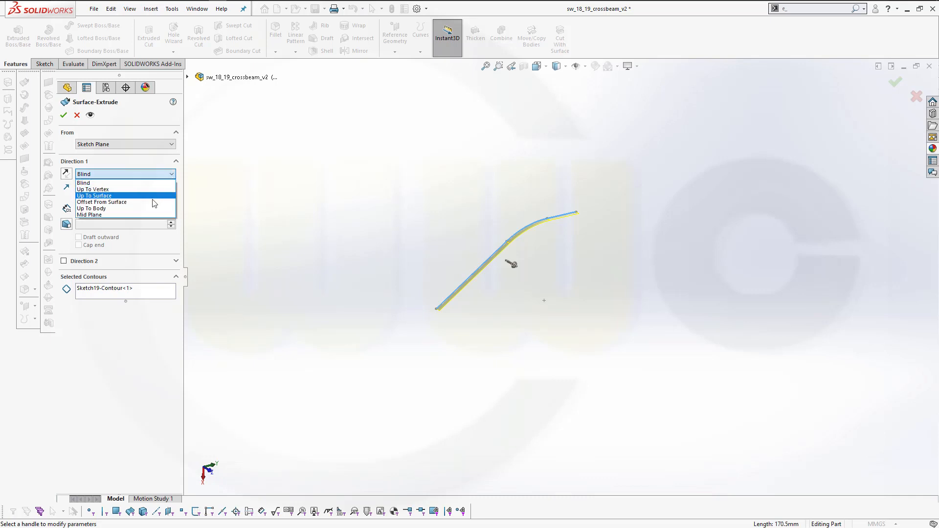
{"action": "left_click", "coordinate": [148, 216]}
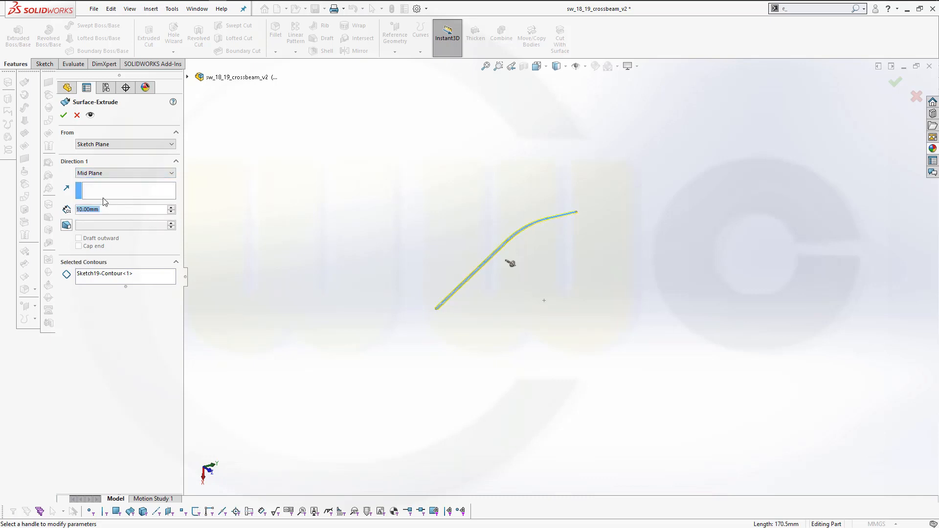
{"action": "key", "text": "Return"}
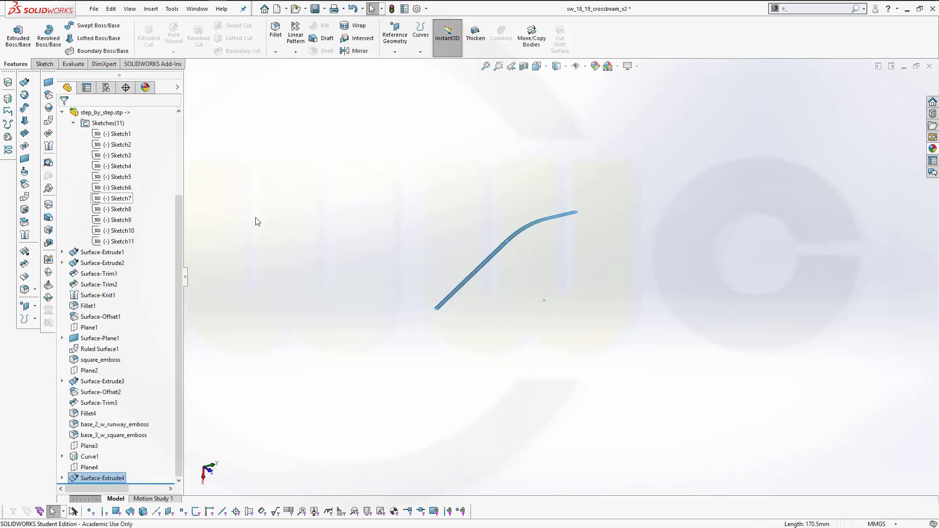
{"action": "scroll", "coordinate": [517, 242], "scroll_direction": "up", "scroll_amount": 1}
{"action": "scroll", "coordinate": [527, 233], "scroll_direction": "down", "scroll_amount": 3}
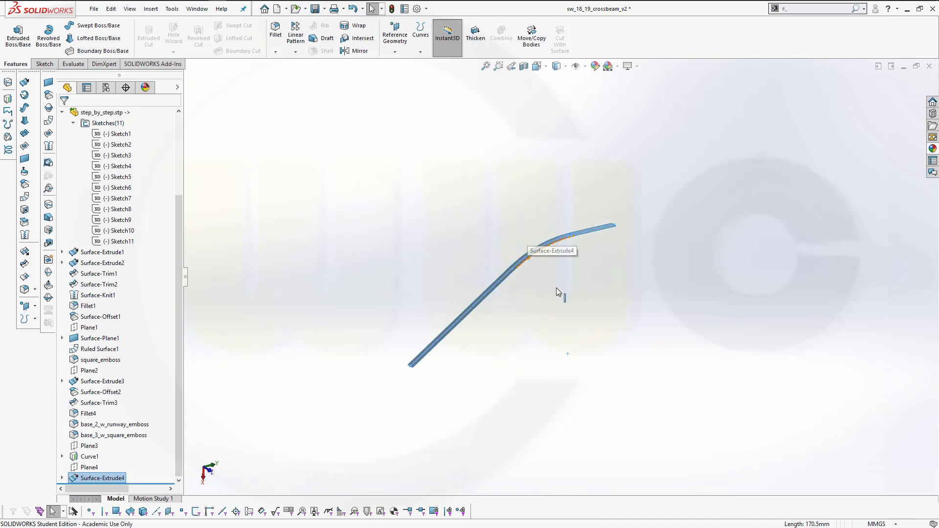
{"action": "middle_click_drag", "start_coordinate": [544, 314], "coordinate": [549, 352]}
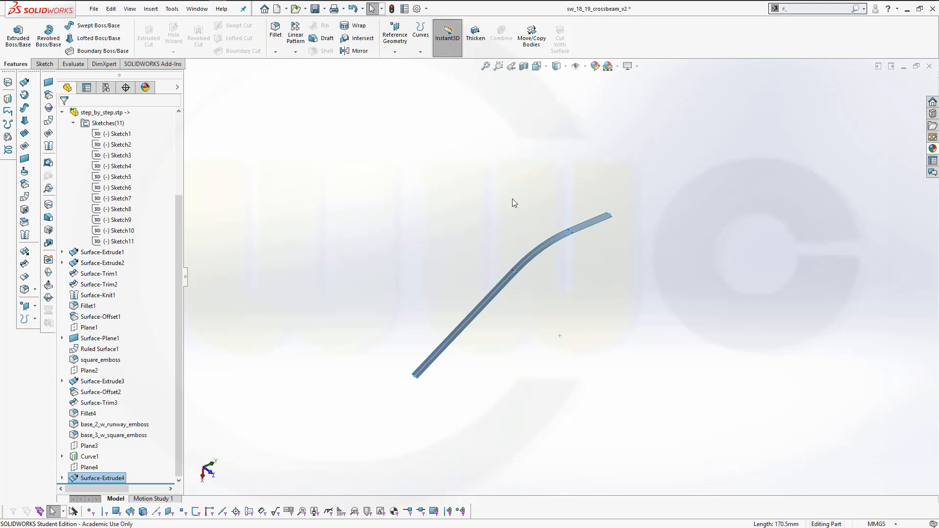
{"action": "scroll", "coordinate": [471, 257], "scroll_direction": "down", "scroll_amount": 4}
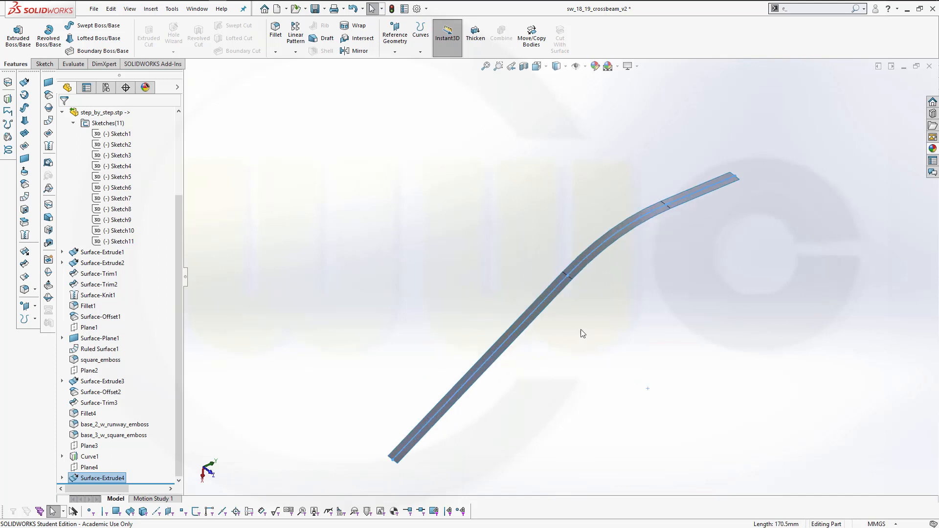